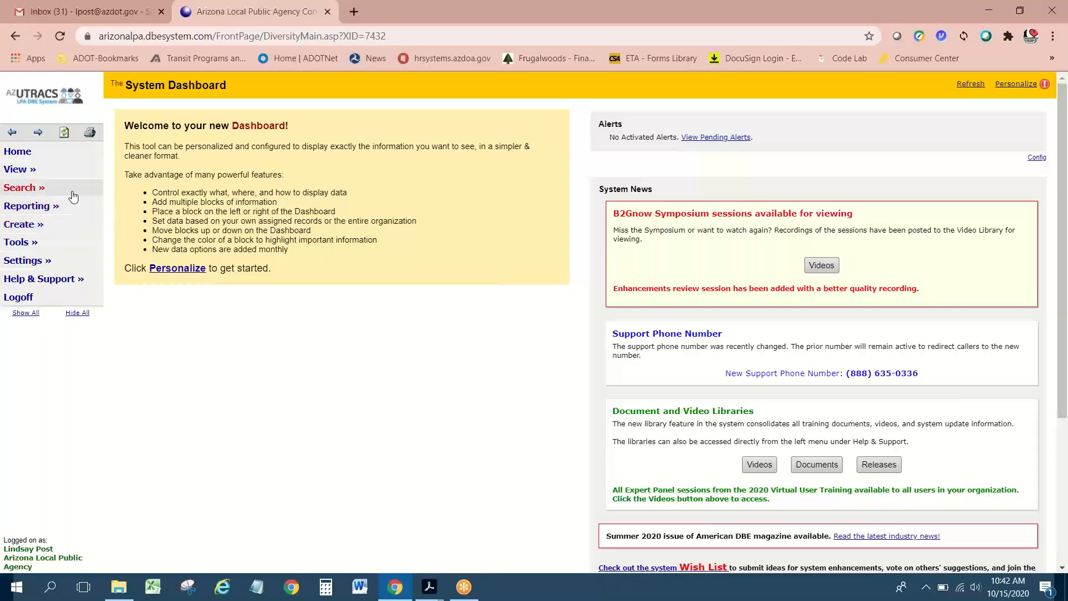
Step: Open the vendor search page and autofill 'Allegra' as the Business Name/DBA search term
{"action": "left_click", "coordinate": [35, 189]}
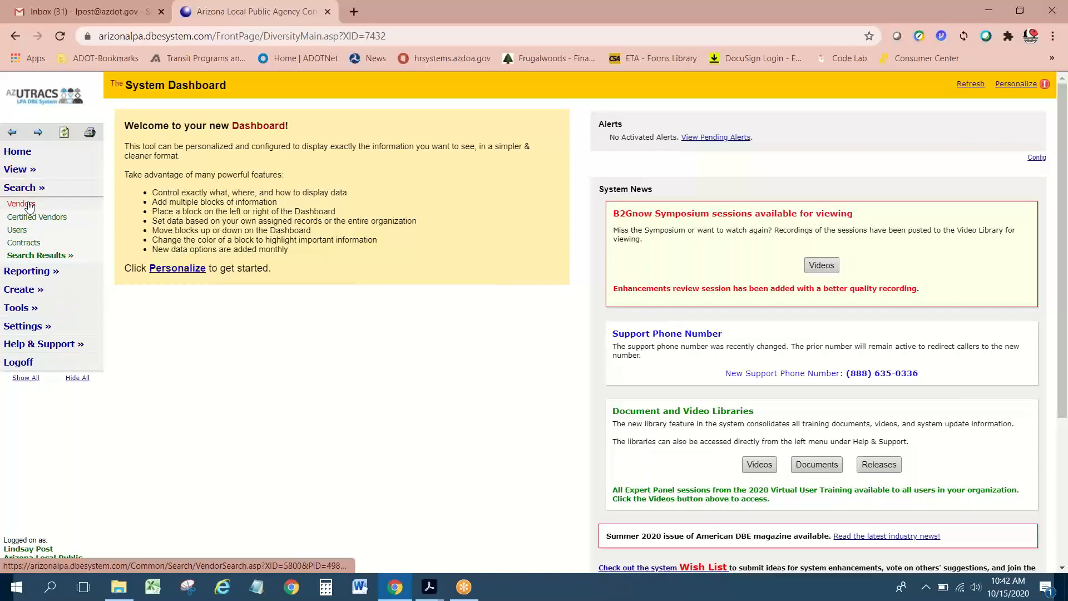
{"action": "left_click", "coordinate": [29, 205]}
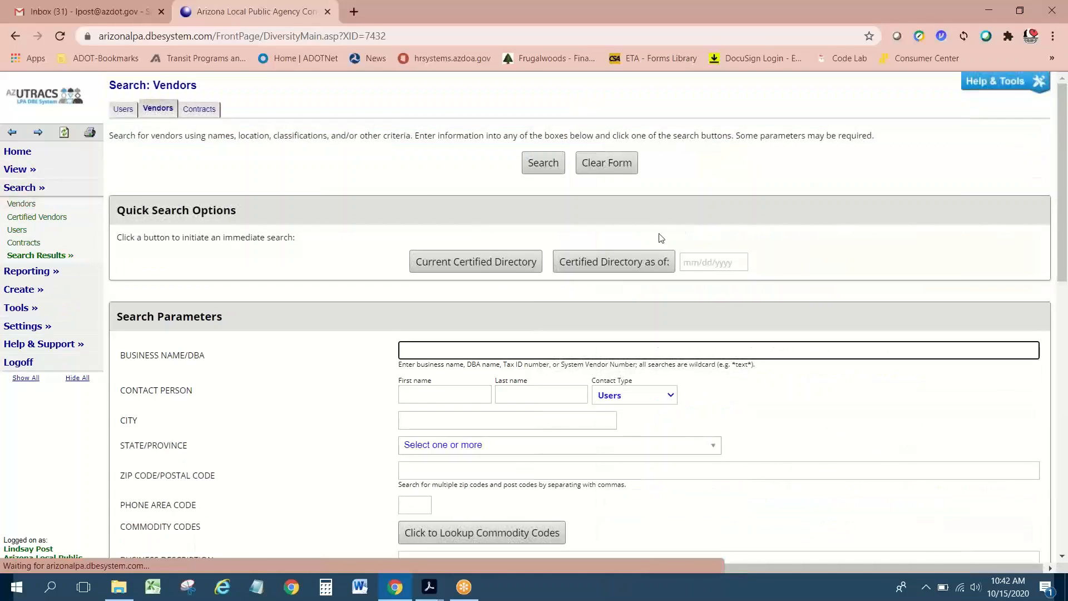
{"action": "scroll", "coordinate": [420, 344], "scroll_direction": "down", "scroll_amount": 1}
{"action": "scroll", "coordinate": [420, 344], "scroll_direction": "up", "scroll_amount": 1}
{"action": "left_click", "coordinate": [416, 346]}
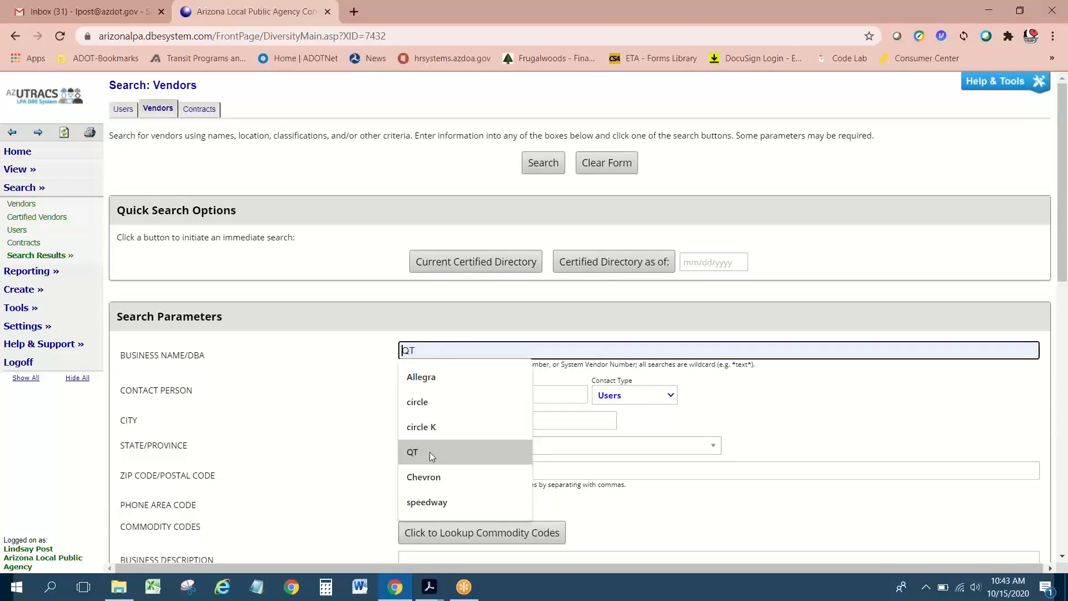
{"action": "left_click", "coordinate": [421, 378]}
{"action": "scroll", "coordinate": [388, 379], "scroll_direction": "down", "scroll_amount": 1}
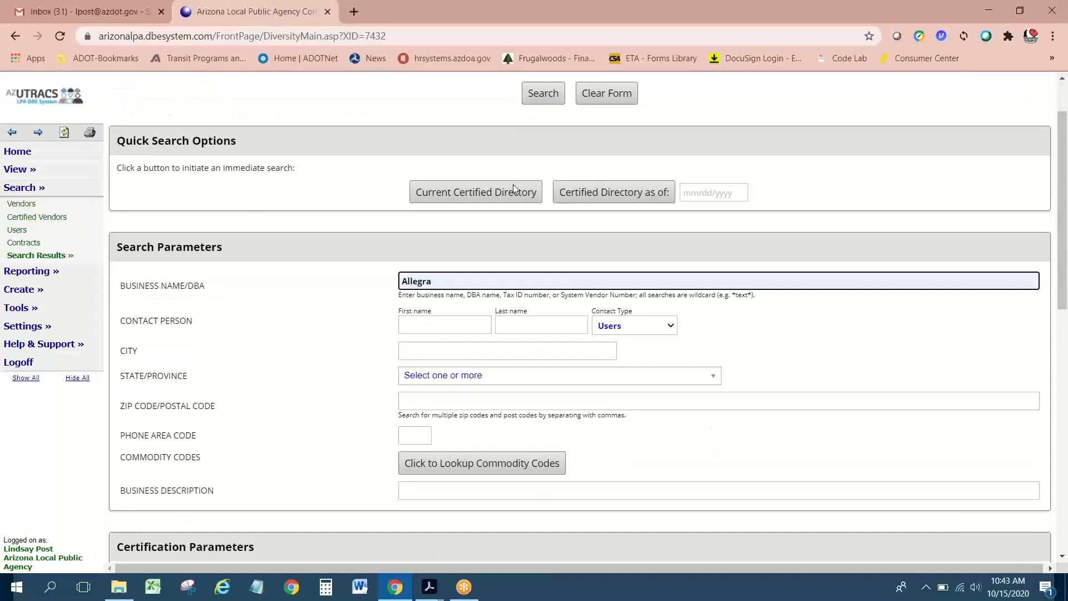
{"action": "scroll", "coordinate": [506, 380], "scroll_direction": "up", "scroll_amount": 1}
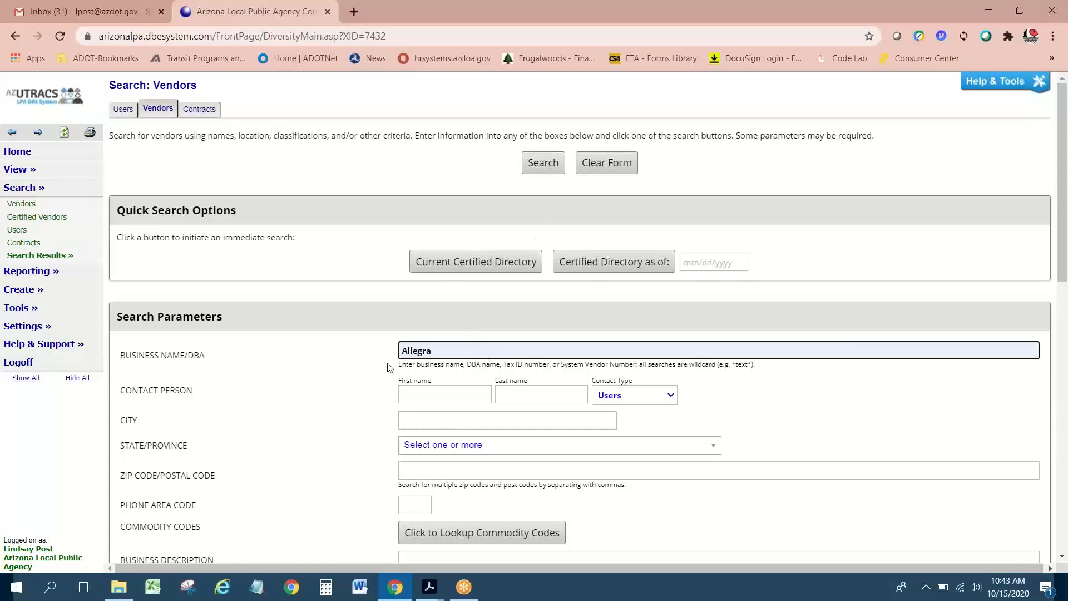
{"action": "double_click", "coordinate": [425, 350]}
{"action": "left_click", "coordinate": [440, 349]}
{"action": "scroll", "coordinate": [486, 441], "scroll_direction": "down", "scroll_amount": 1}
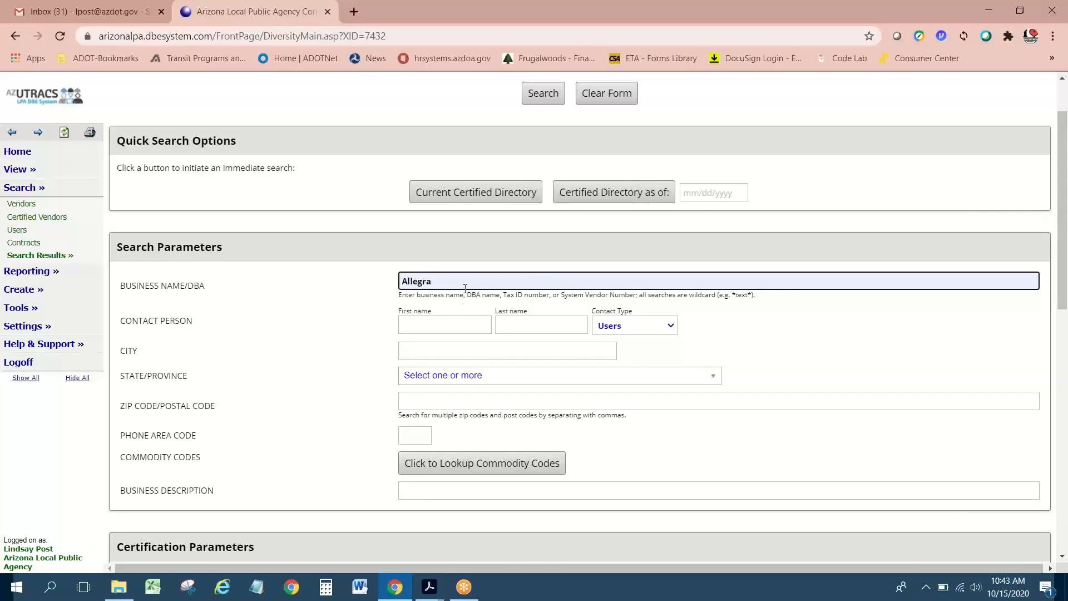
{"action": "scroll", "coordinate": [549, 179], "scroll_direction": "up", "scroll_amount": 1}
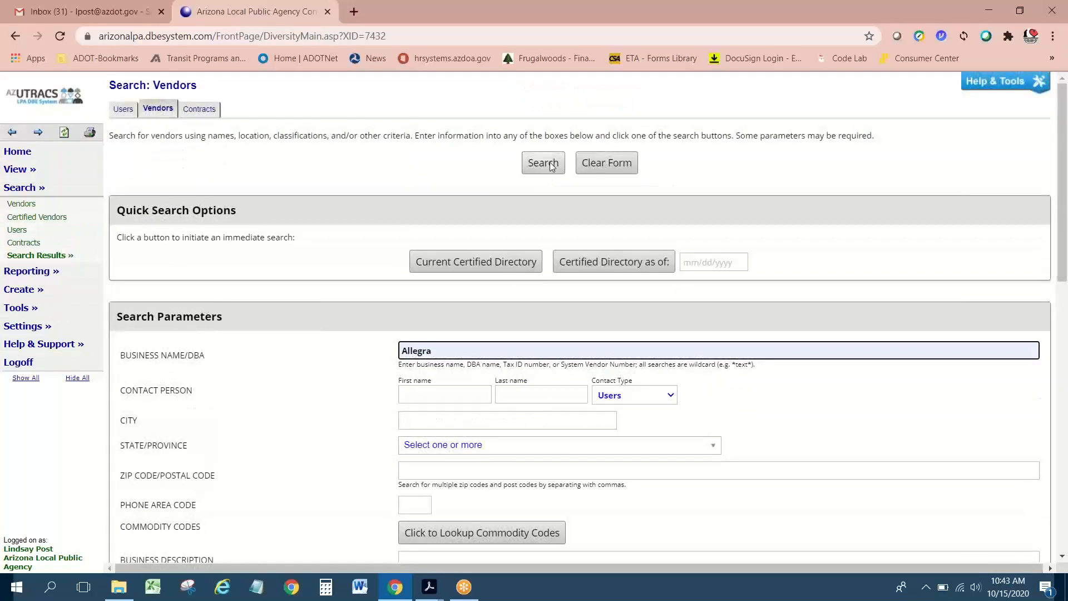
Step: Run the vendor search for Allegra to list matching businesses
{"action": "left_click", "coordinate": [551, 165]}
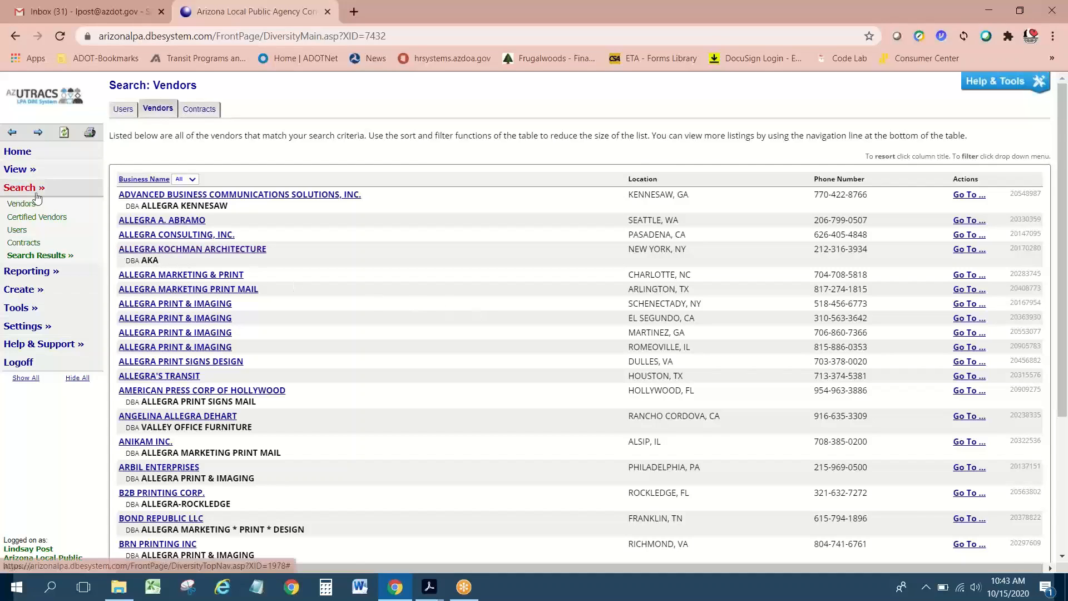
Step: Start a new vendor registration and type 'Allegra' as the business name
{"action": "left_click", "coordinate": [38, 290]}
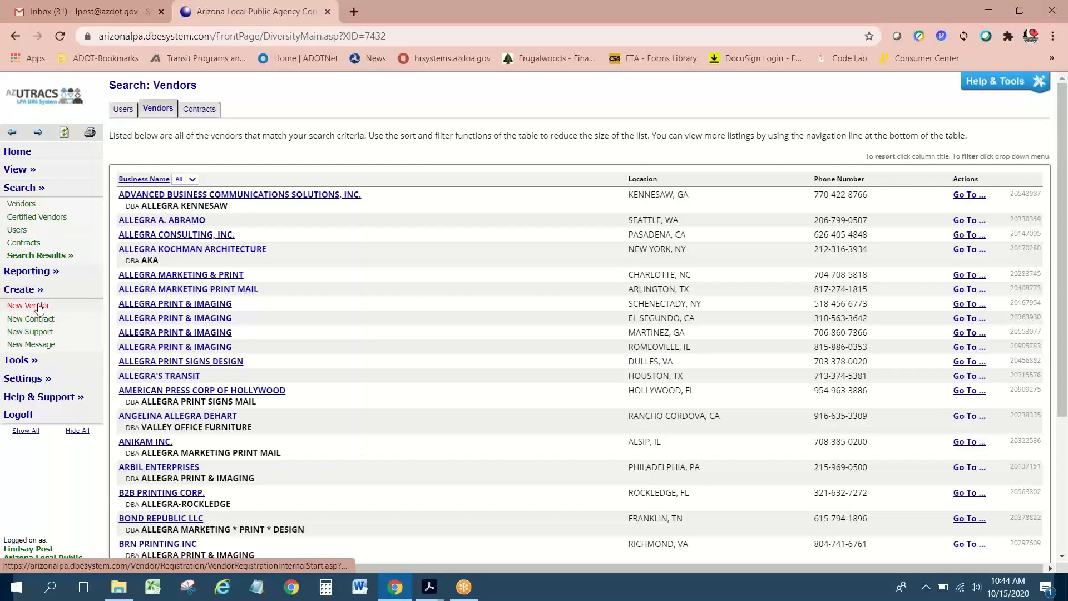
{"action": "left_click", "coordinate": [38, 306]}
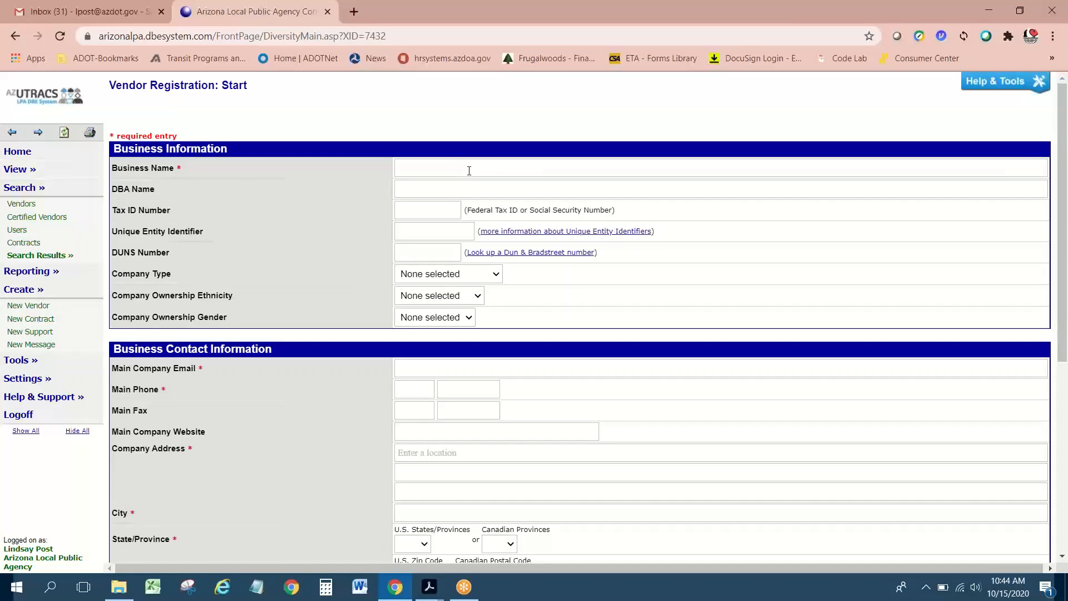
{"action": "scroll", "coordinate": [469, 171], "scroll_direction": "down", "scroll_amount": 1}
{"action": "scroll", "coordinate": [469, 171], "scroll_direction": "up", "scroll_amount": 1}
{"action": "left_click", "coordinate": [413, 165]}
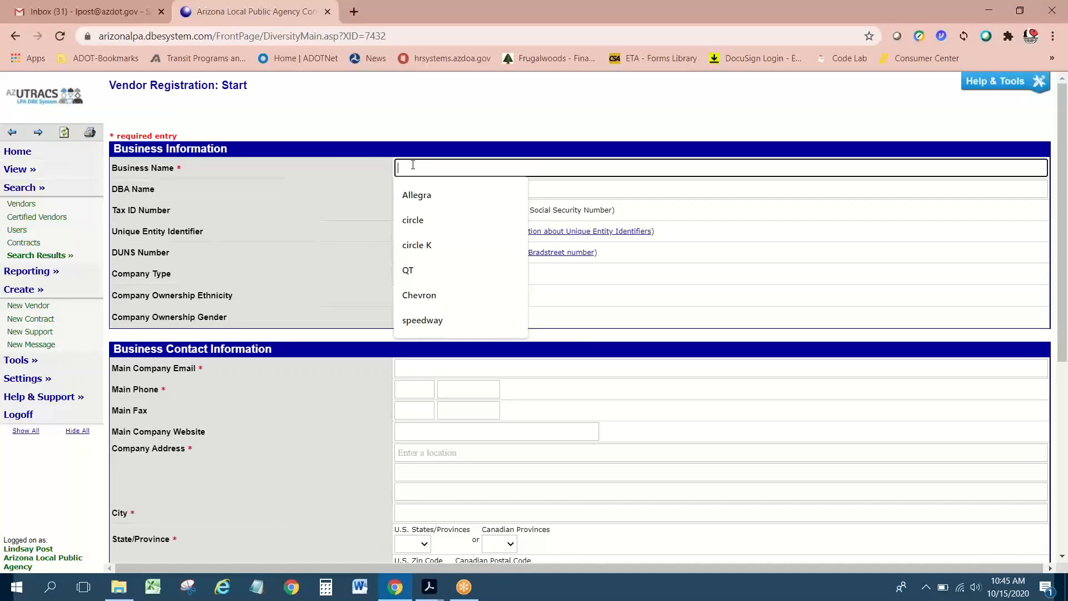
{"action": "type", "text": "Alle"}
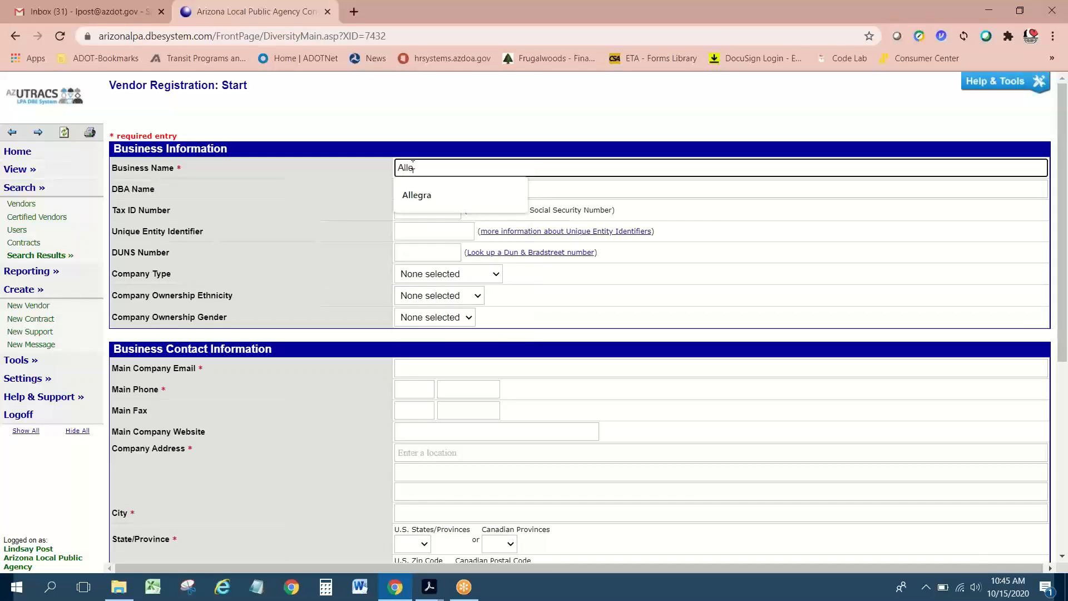
{"action": "type", "text": "gra"}
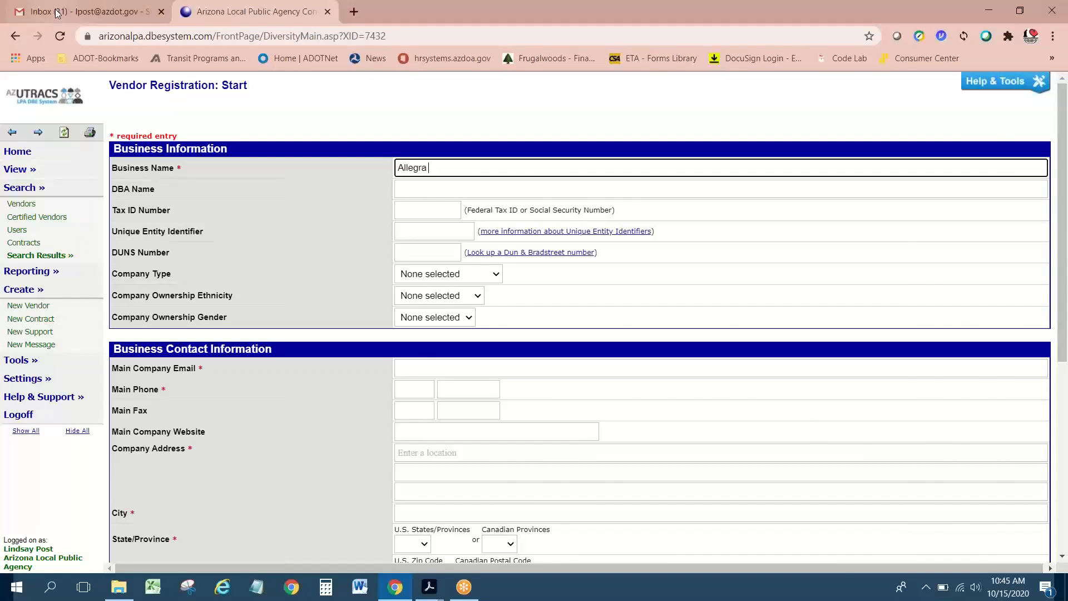
Step: In Gmail, search the contact's emails and open the Re: Allegra conversation with the vendor details
{"action": "left_click", "coordinate": [83, 11]}
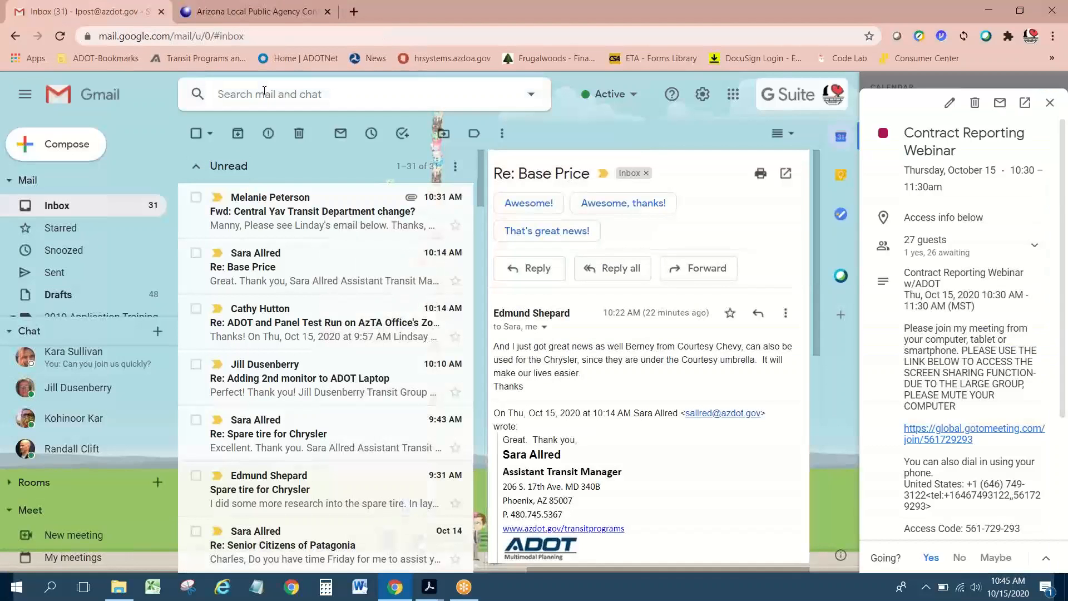
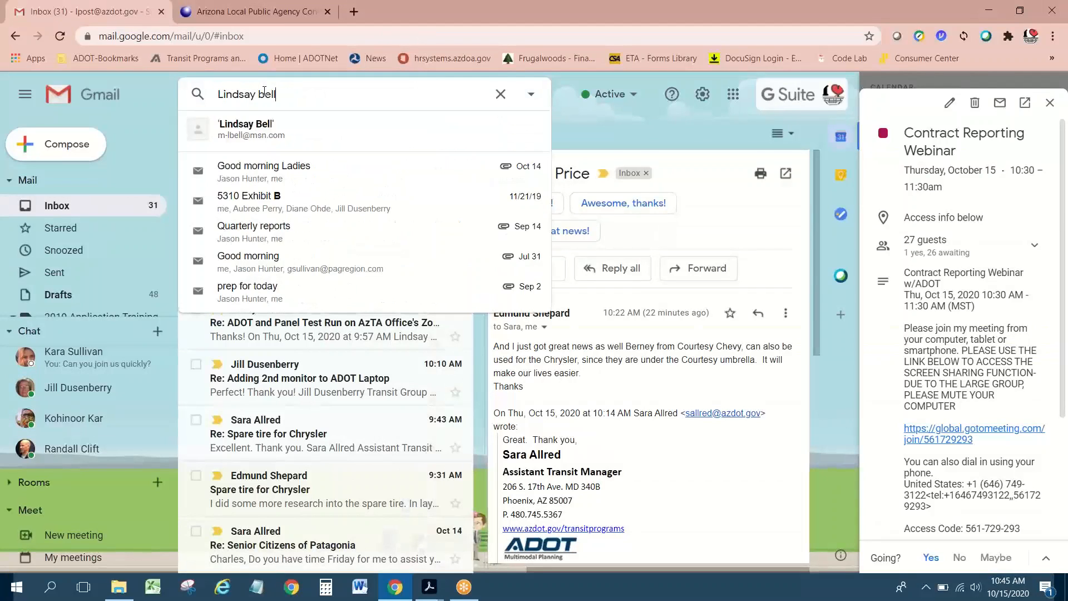
{"action": "left_click", "coordinate": [248, 137]}
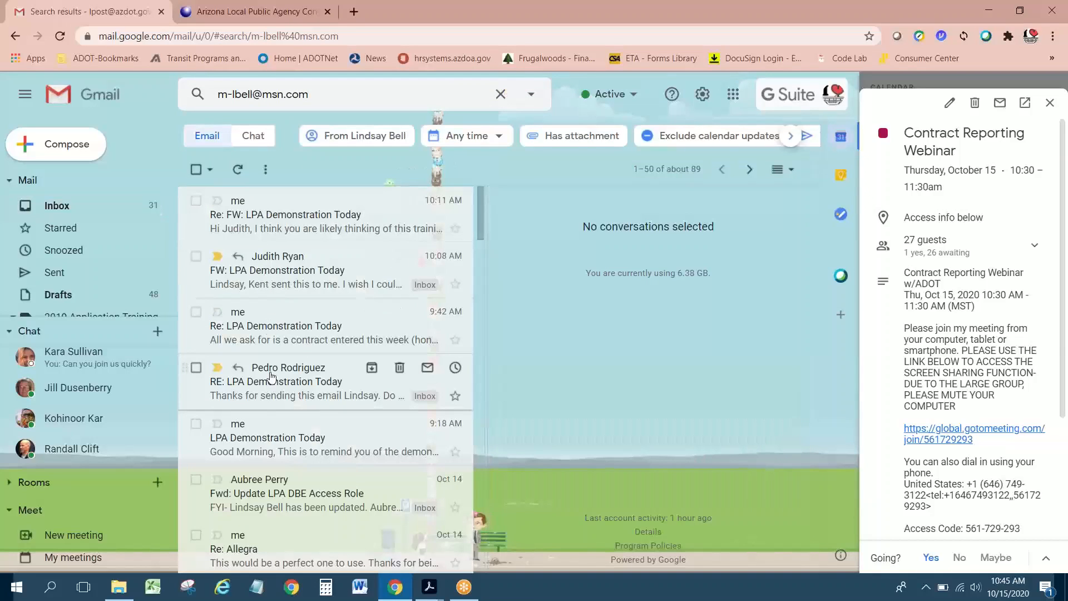
{"action": "scroll", "coordinate": [256, 454], "scroll_direction": "down", "scroll_amount": 3}
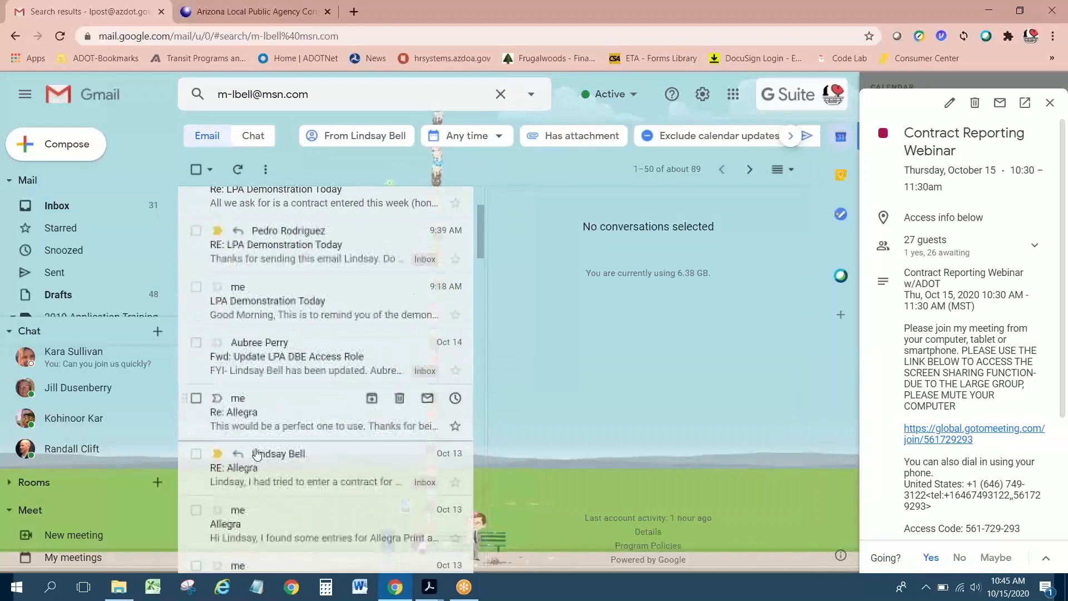
{"action": "left_click", "coordinate": [281, 410]}
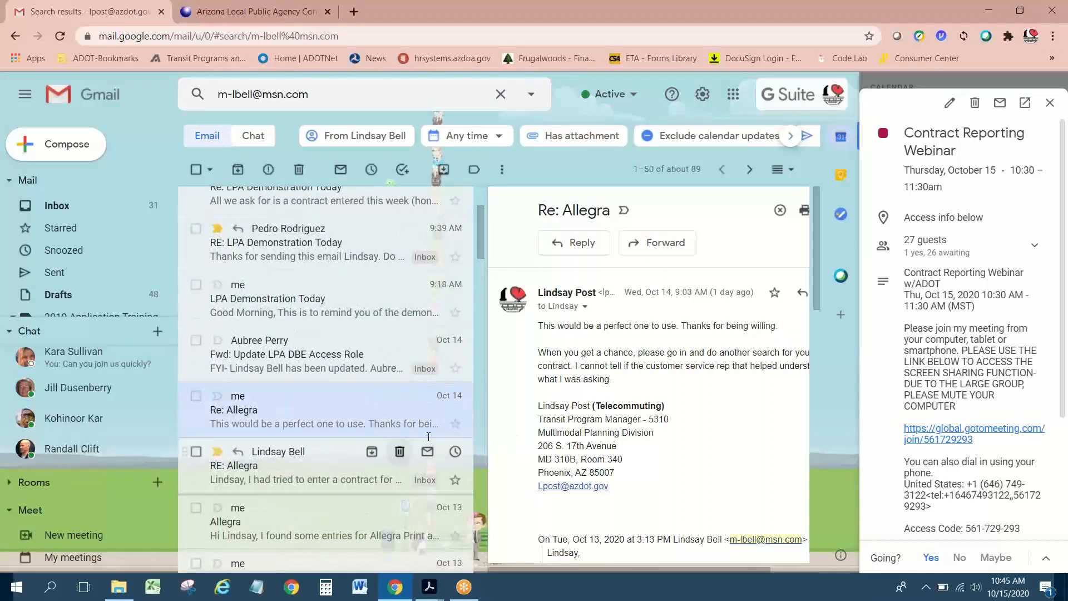
{"action": "scroll", "coordinate": [630, 519], "scroll_direction": "down", "scroll_amount": 10}
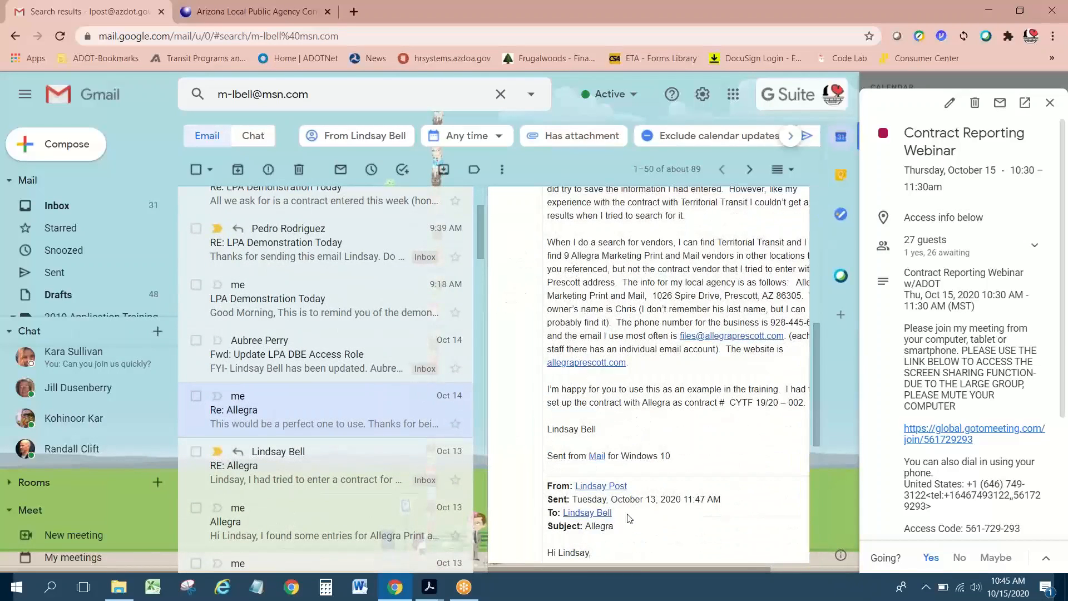
{"action": "scroll", "coordinate": [629, 518], "scroll_direction": "up", "scroll_amount": 3}
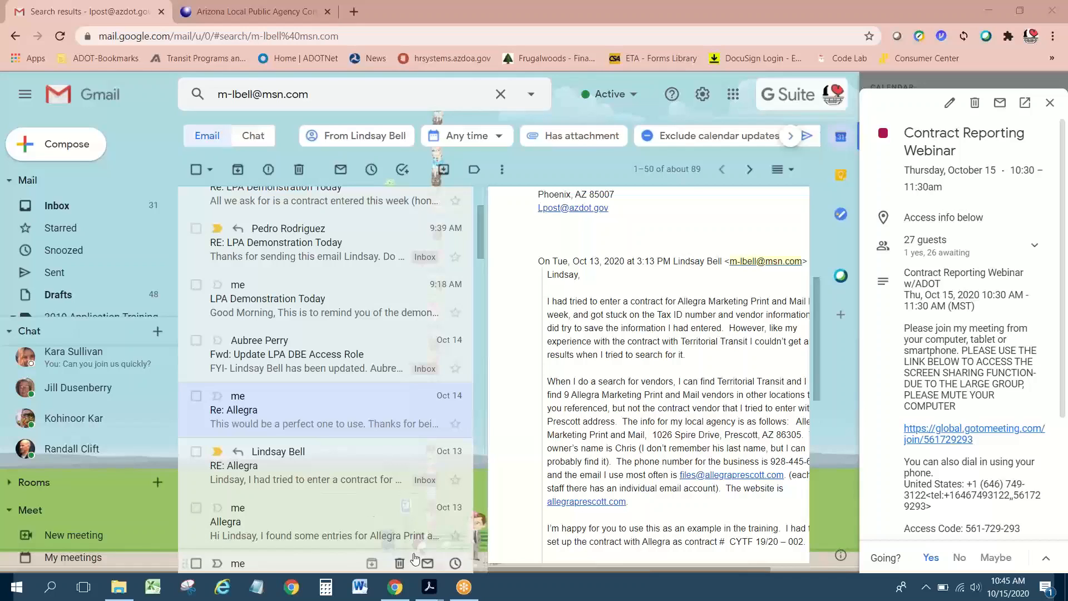
{"action": "left_click_drag", "start_coordinate": [753, 567], "coordinate": [800, 571]}
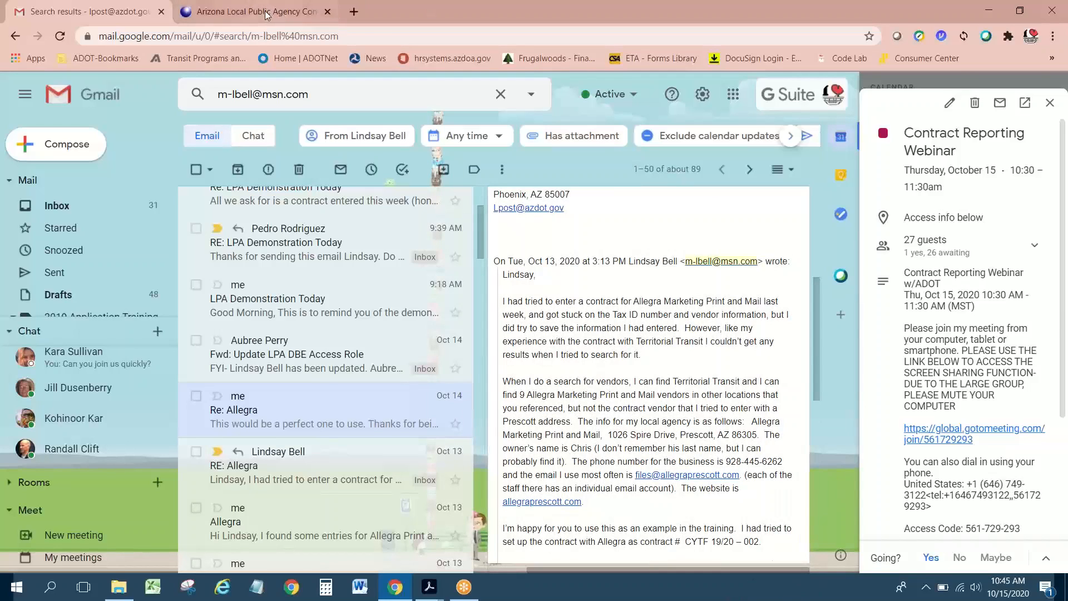
Step: Complete the business name as 'Allegra Marketing Print and Mail', then return to the Allegra email
{"action": "left_click", "coordinate": [314, 9]}
{"action": "type", "text": "Marketin"}
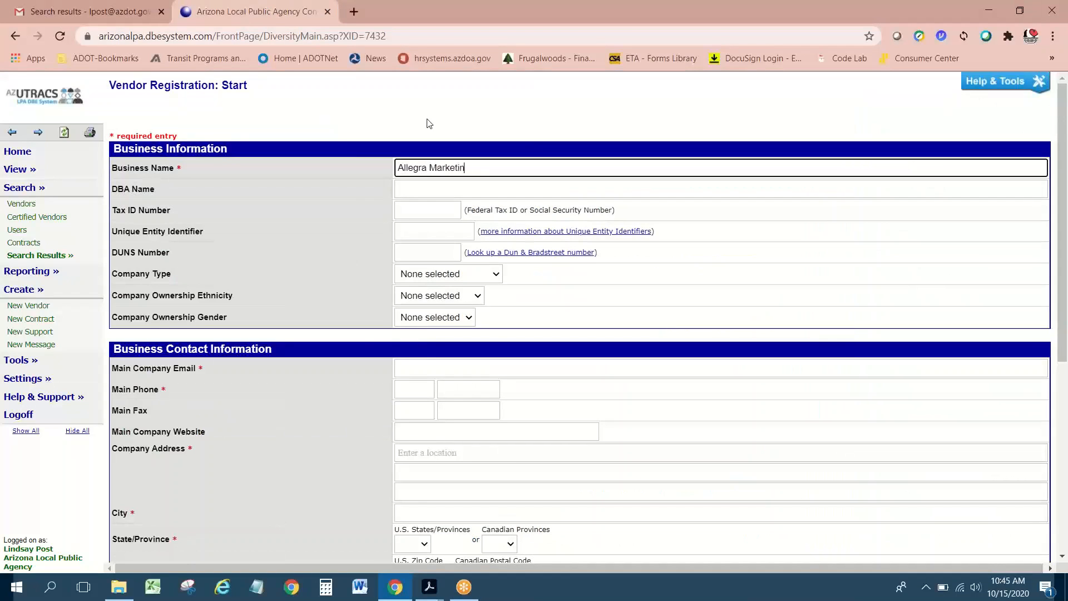
{"action": "type", "text": "g Print and Mail"}
{"action": "scroll", "coordinate": [420, 301], "scroll_direction": "down", "scroll_amount": 1}
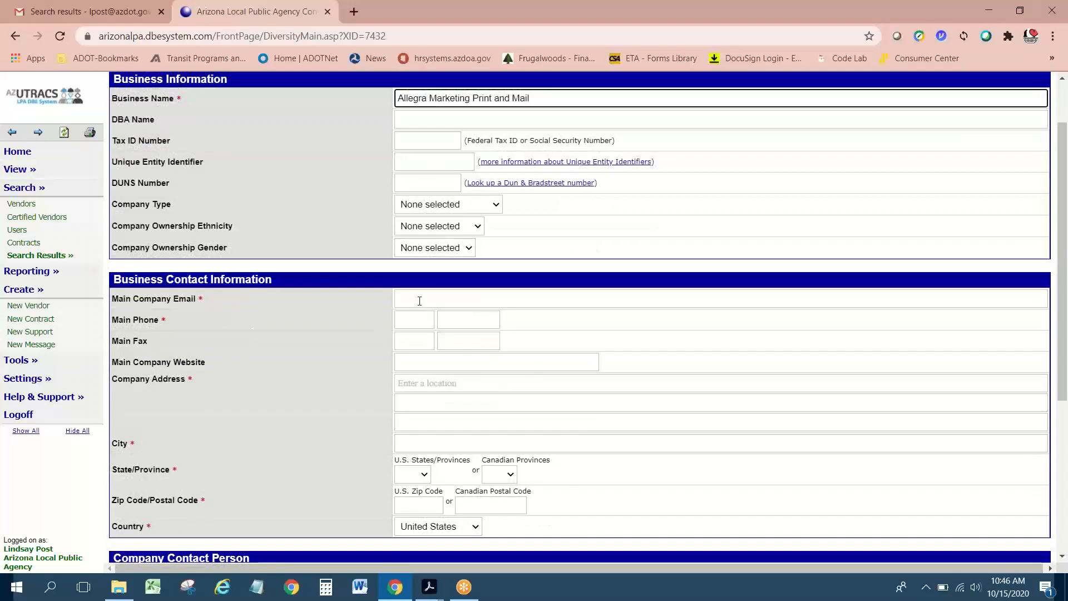
{"action": "left_click", "coordinate": [419, 301]}
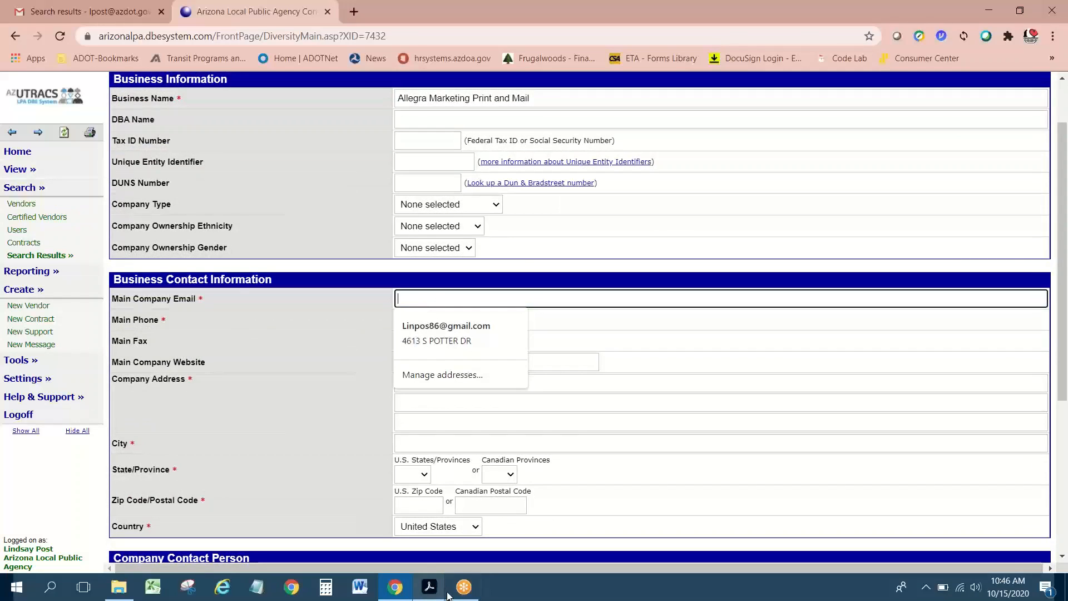
{"action": "left_click", "coordinate": [119, 17]}
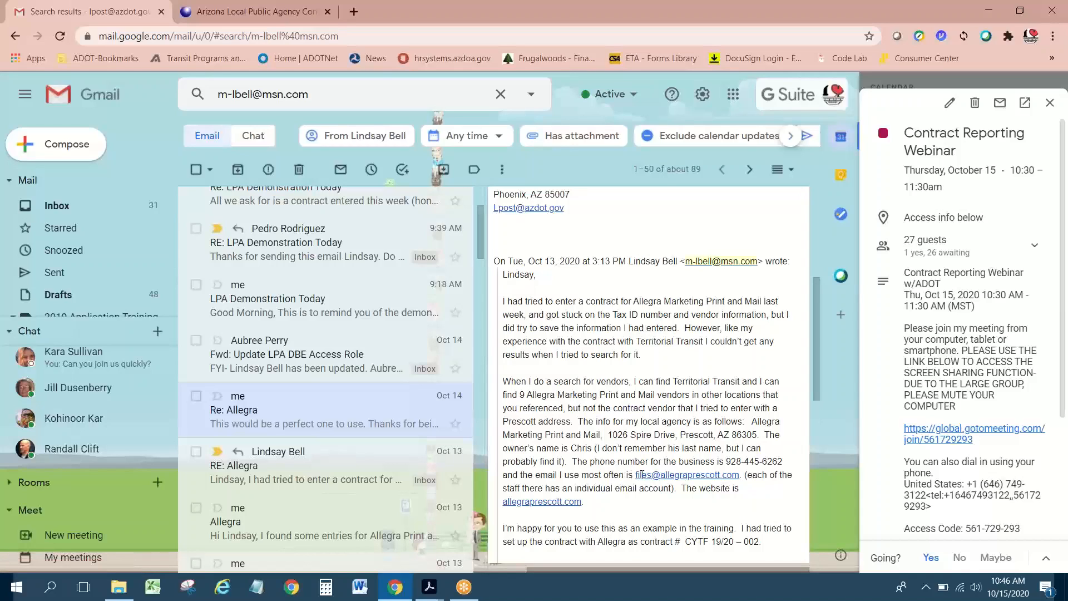
Step: Copy the vendor's business email from the message into Main Company Email
{"action": "left_click_drag", "start_coordinate": [641, 474], "coordinate": [740, 476]}
{"action": "key", "text": "ctrl+c"}
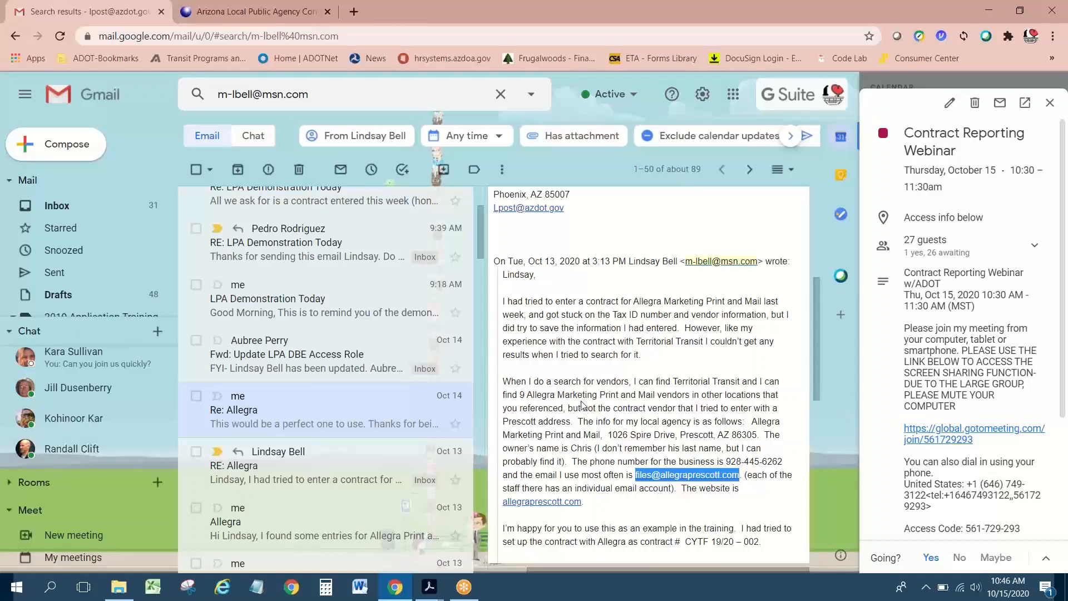
{"action": "scroll", "coordinate": [583, 405], "scroll_direction": "up", "scroll_amount": 3}
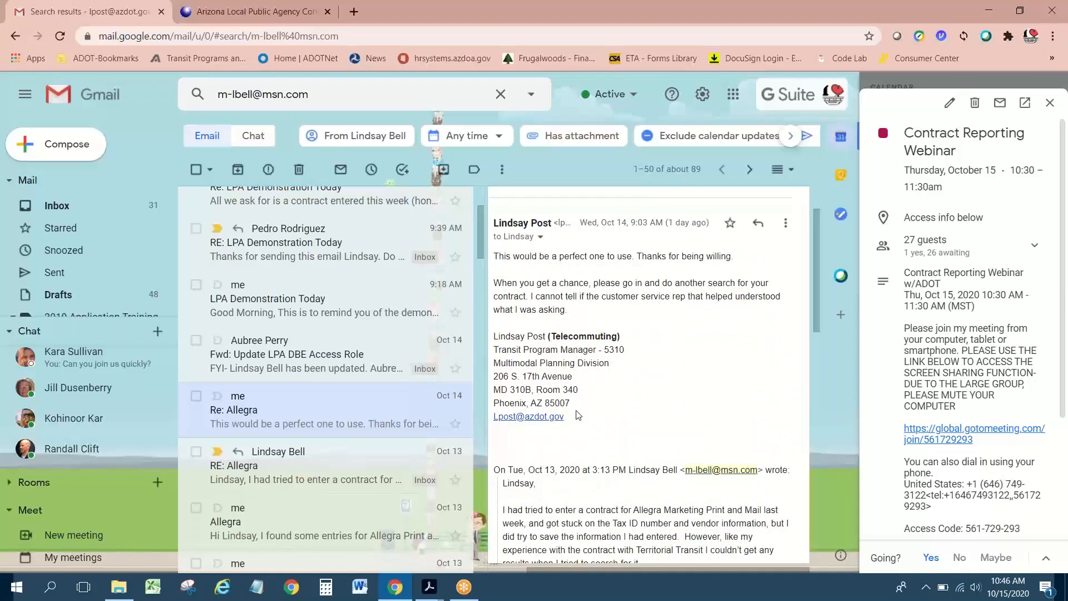
{"action": "scroll", "coordinate": [584, 427], "scroll_direction": "down", "scroll_amount": 4}
{"action": "left_click", "coordinate": [256, 12]}
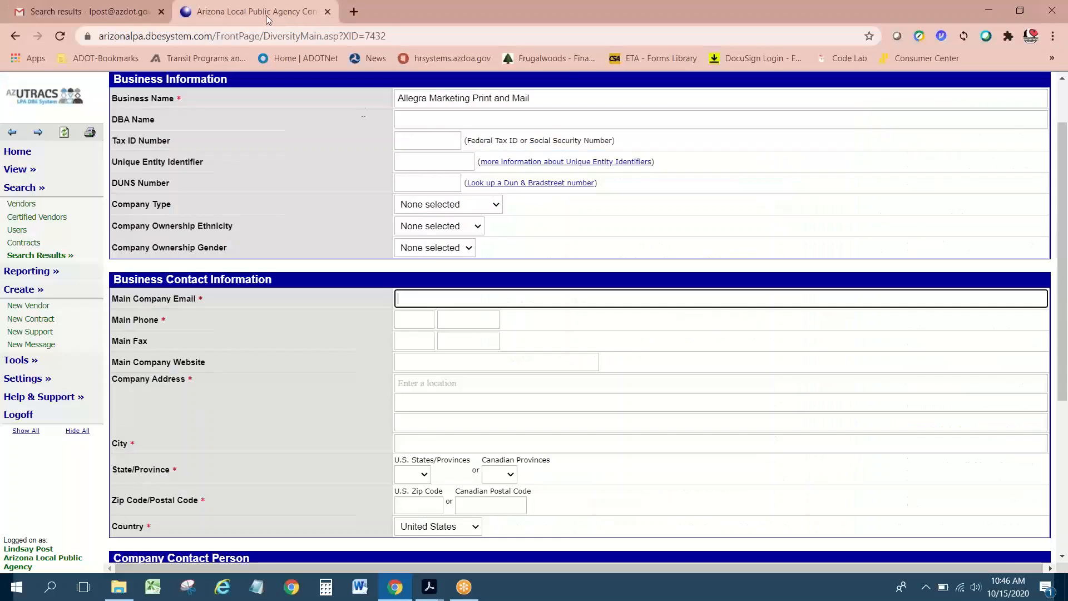
{"action": "left_click", "coordinate": [416, 298]}
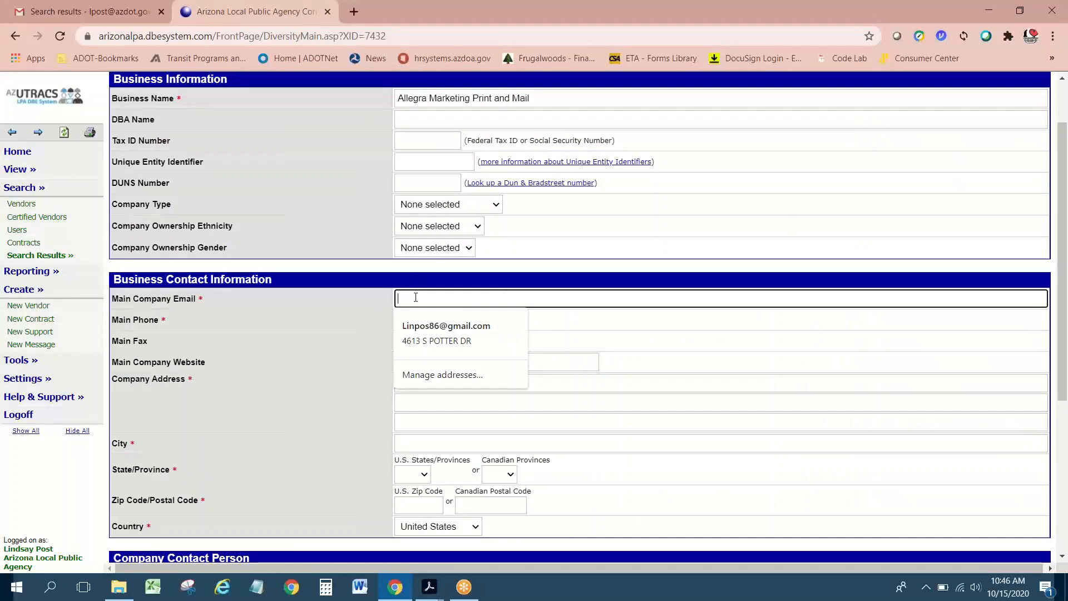
{"action": "key", "text": "ctrl+v"}
Step: Copy the business phone number from the Allegra email and return to the vendor form
{"action": "left_click", "coordinate": [93, 20]}
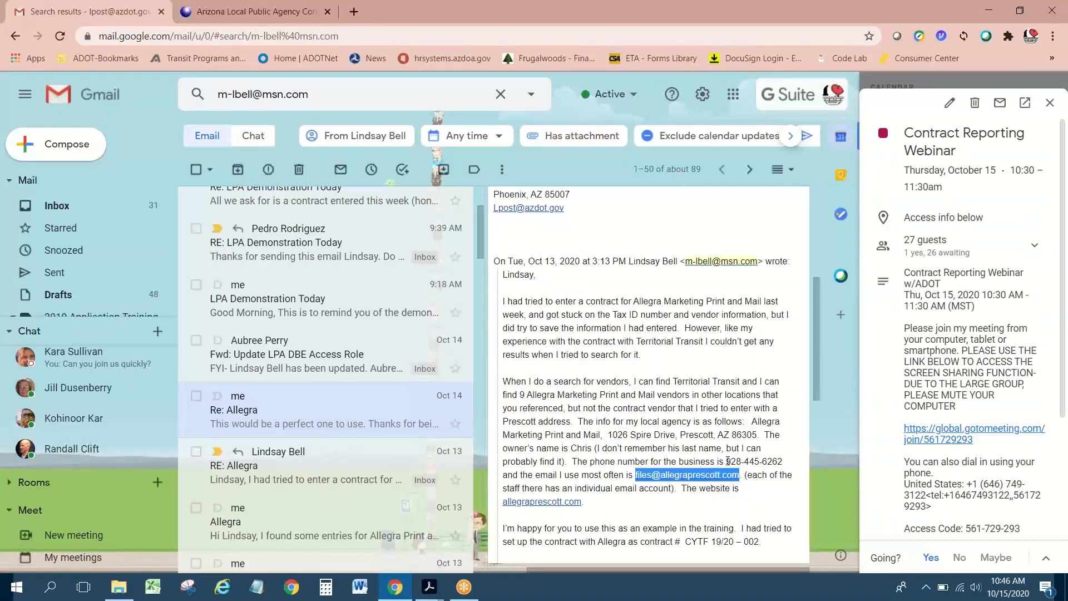
{"action": "left_click_drag", "start_coordinate": [728, 462], "coordinate": [784, 462]}
{"action": "key", "text": "ctrl+c"}
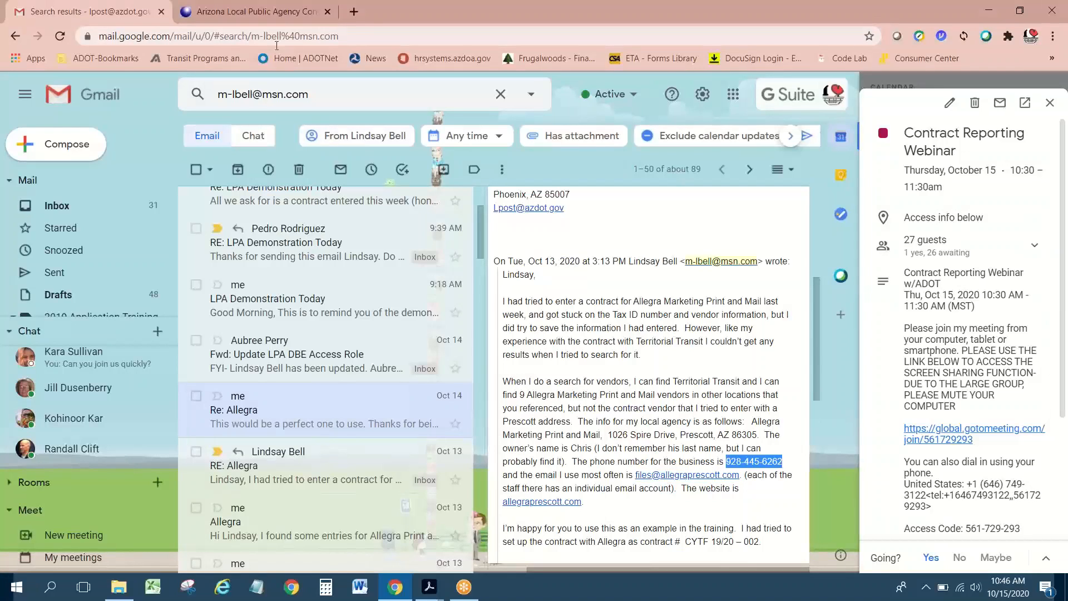
{"action": "left_click", "coordinate": [259, 12]}
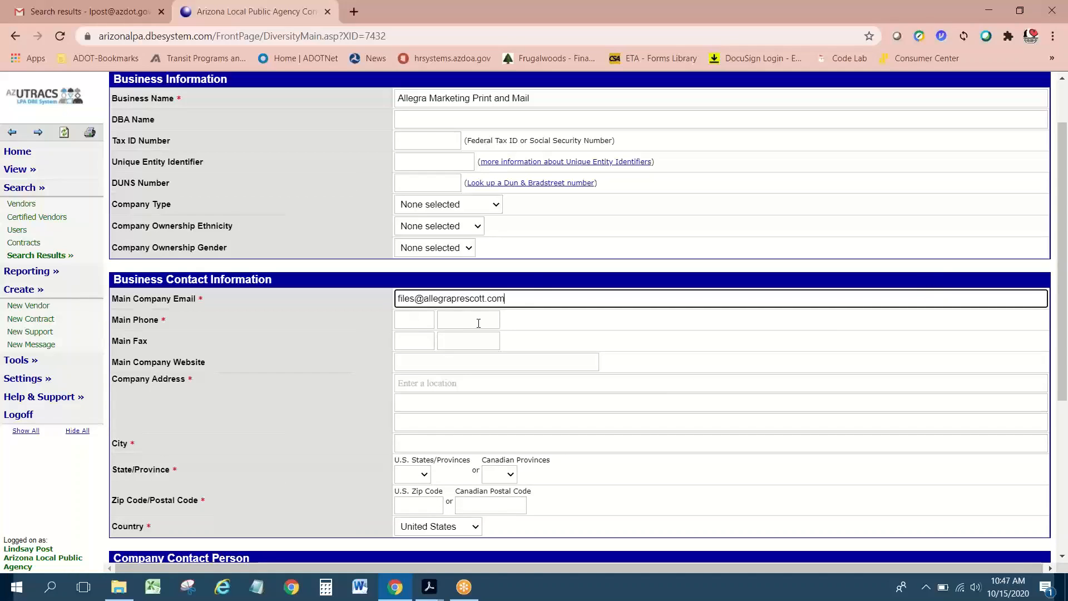
Step: Paste the phone number into Notepad and enter its area code in the first Main Phone box
{"action": "left_click", "coordinate": [399, 321]}
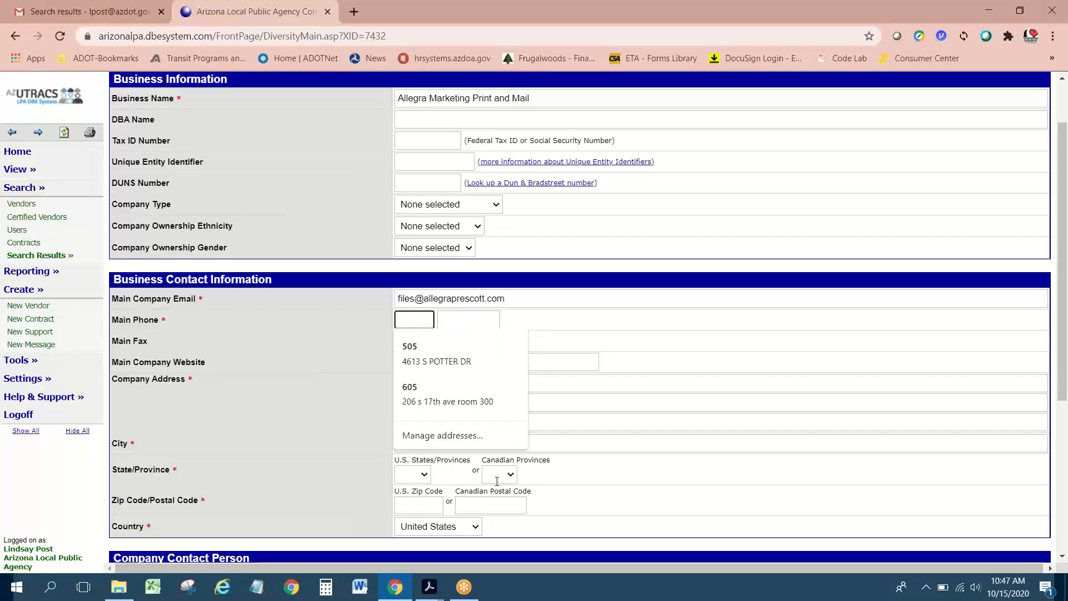
{"action": "left_click", "coordinate": [102, 18]}
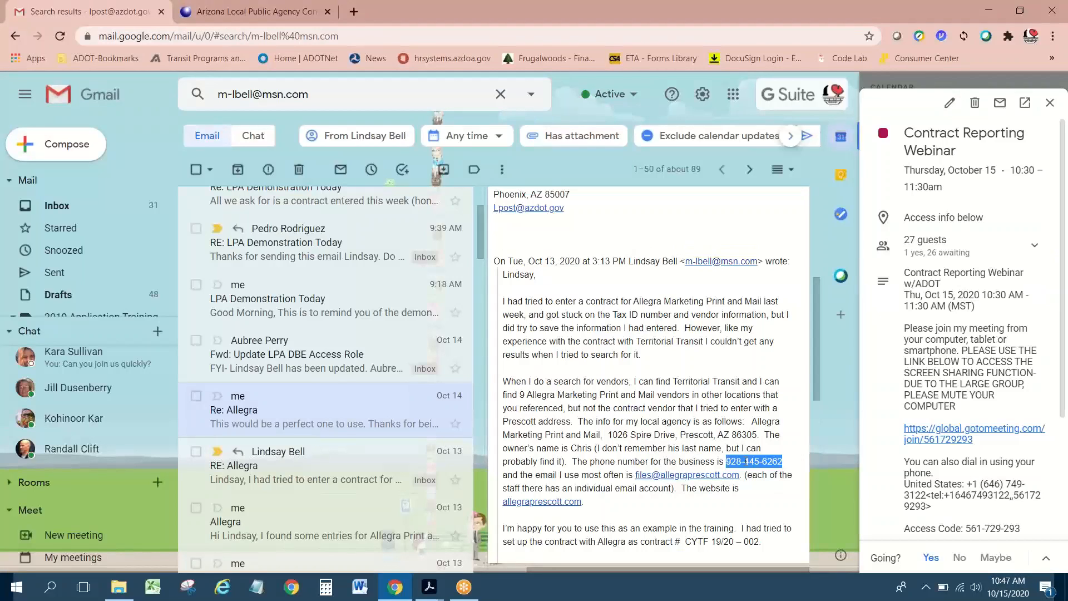
{"action": "left_click", "coordinate": [257, 587]}
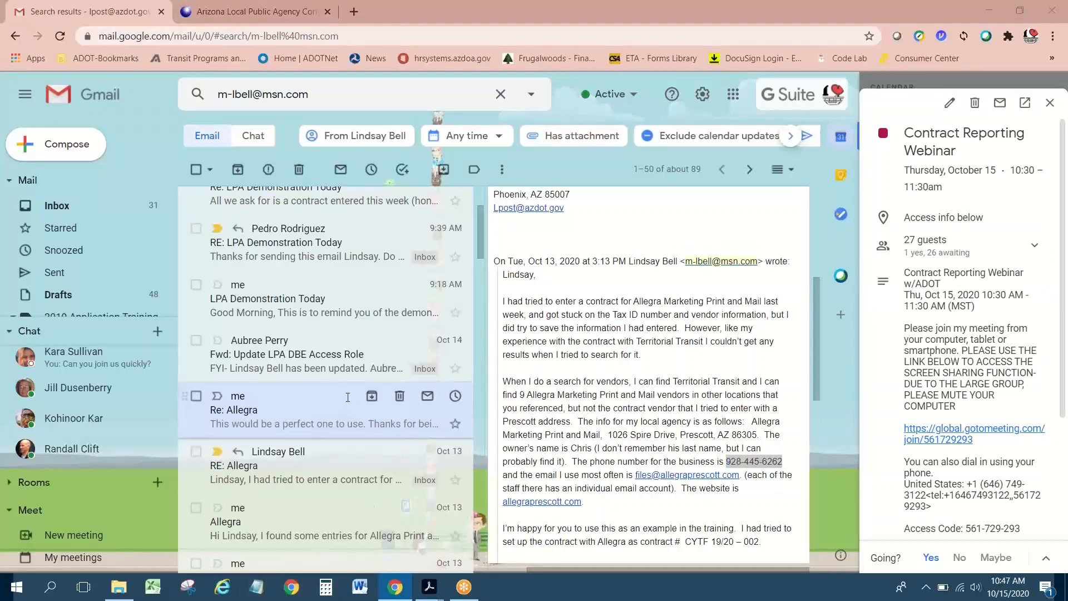
{"action": "key", "text": "ctrl+v"}
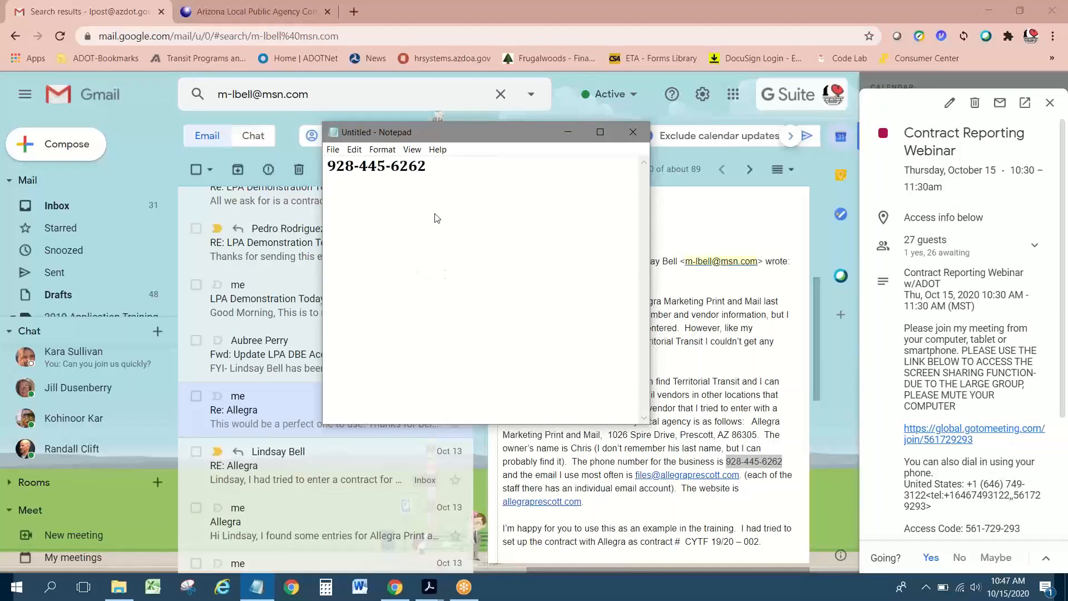
{"action": "left_click", "coordinate": [260, 19]}
{"action": "left_click", "coordinate": [256, 587]}
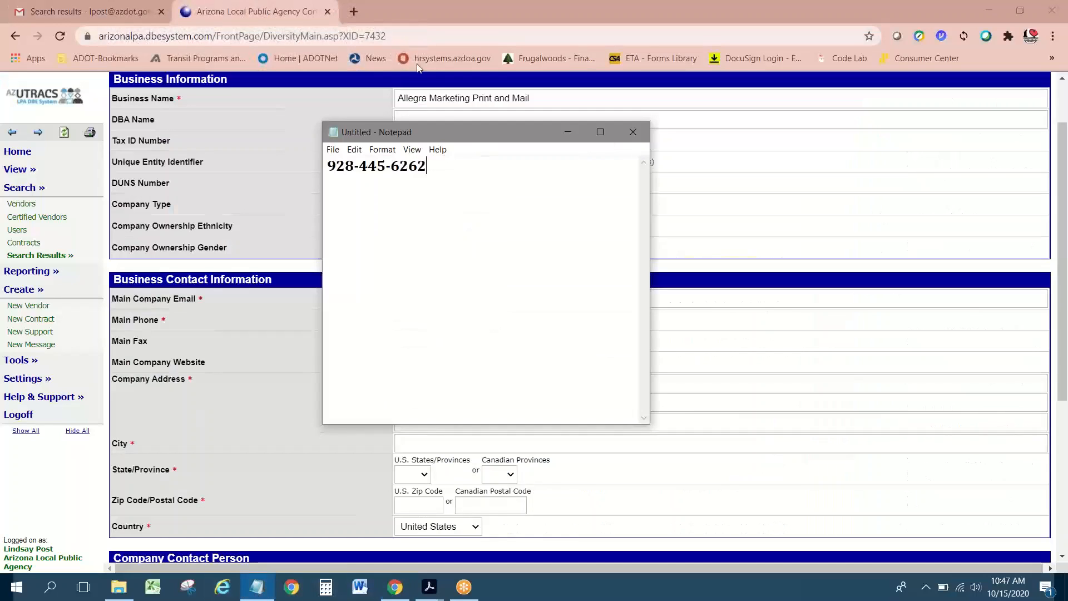
{"action": "left_click_drag", "start_coordinate": [438, 138], "coordinate": [126, 161]}
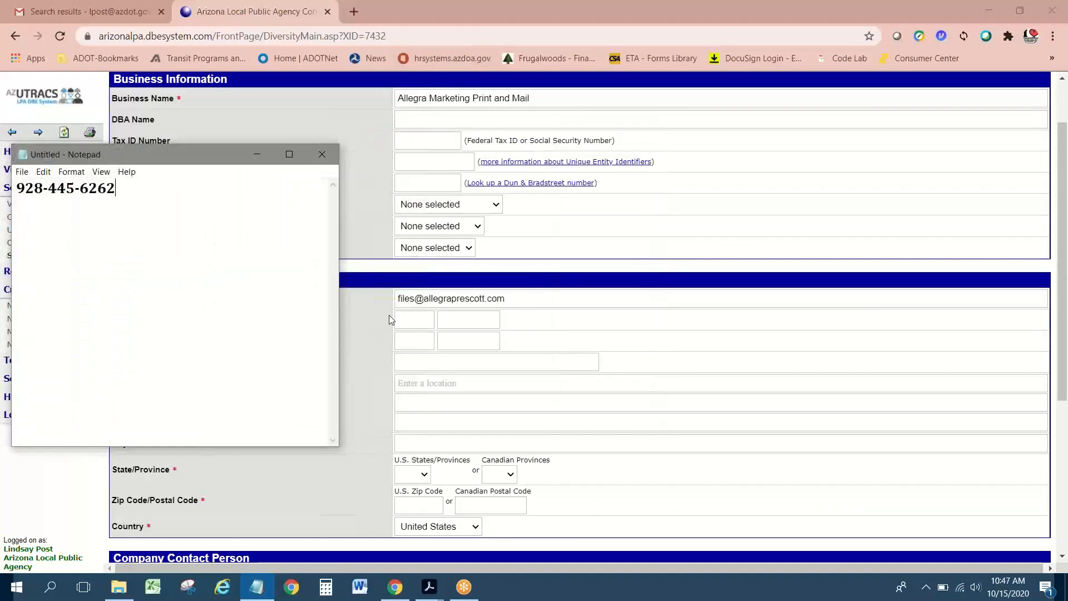
{"action": "left_click", "coordinate": [415, 321]}
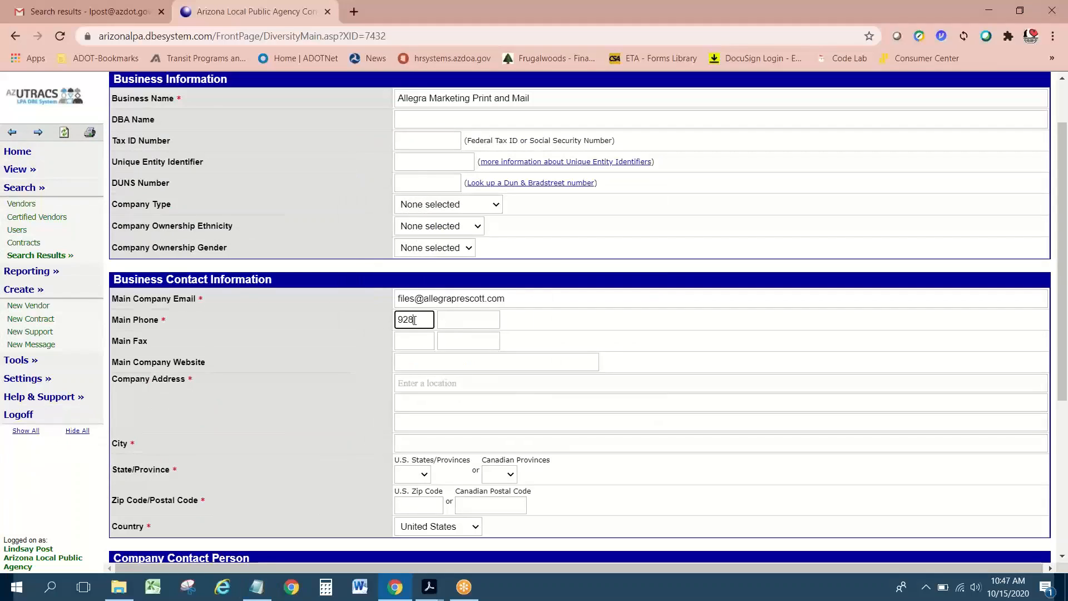
Step: Copy the local part of the number from Notepad into the second Main Phone box
{"action": "key", "text": "alt+Tab"}
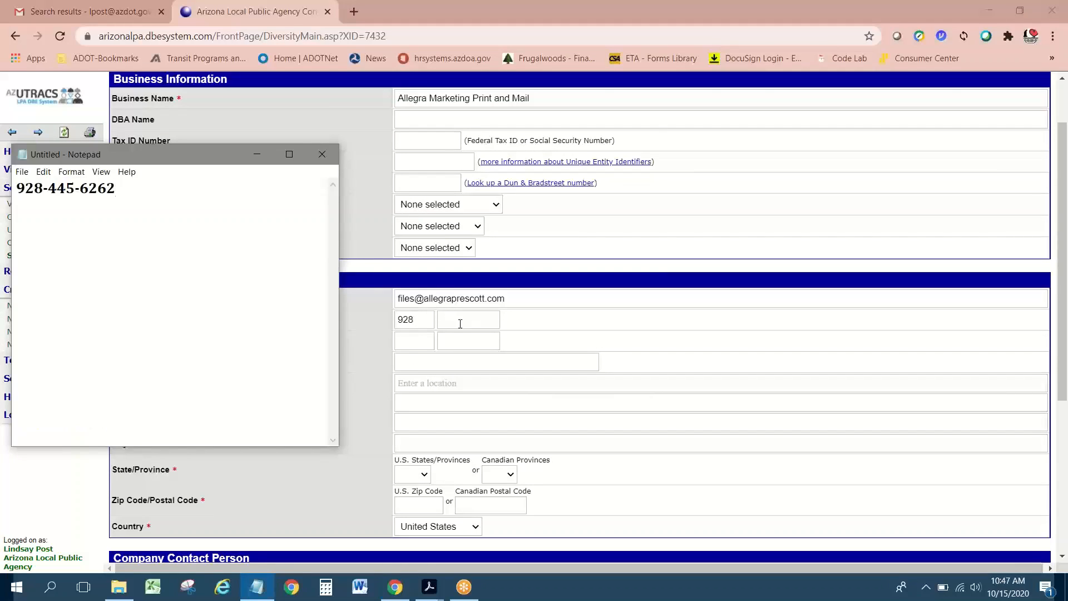
{"action": "left_click_drag", "start_coordinate": [115, 189], "coordinate": [50, 192]}
{"action": "key", "text": "ctrl+c"}
{"action": "key", "text": "alt+Tab"}
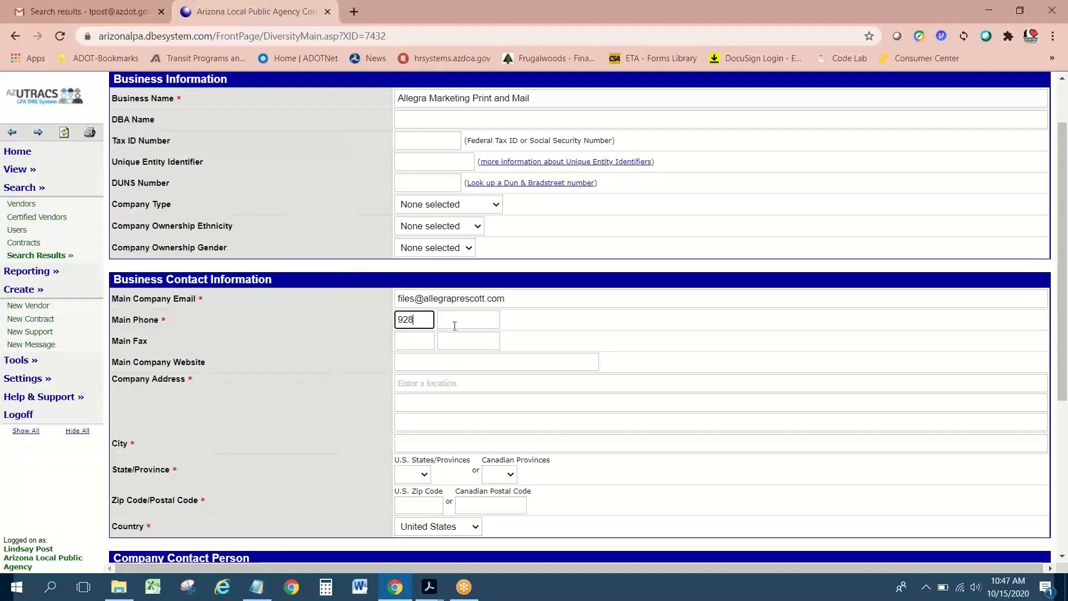
{"action": "left_click", "coordinate": [468, 321]}
{"action": "key", "text": "ctrl+v"}
Step: Block Chrome's location request and dismiss saved-address suggestions on the Company Address field
{"action": "left_click", "coordinate": [411, 383]}
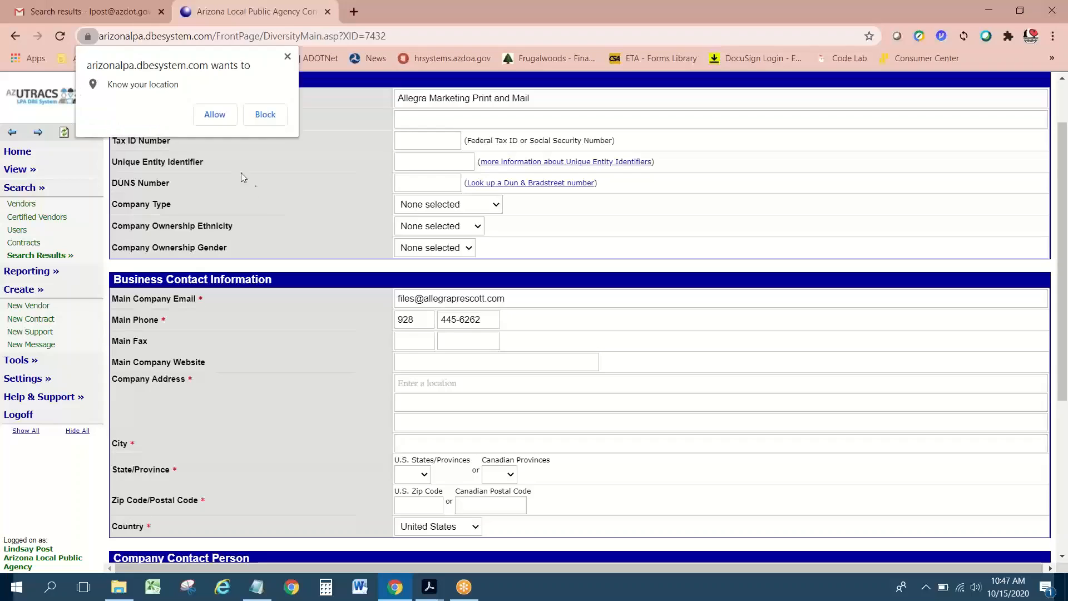
{"action": "left_click", "coordinate": [257, 116]}
{"action": "left_click", "coordinate": [428, 383]}
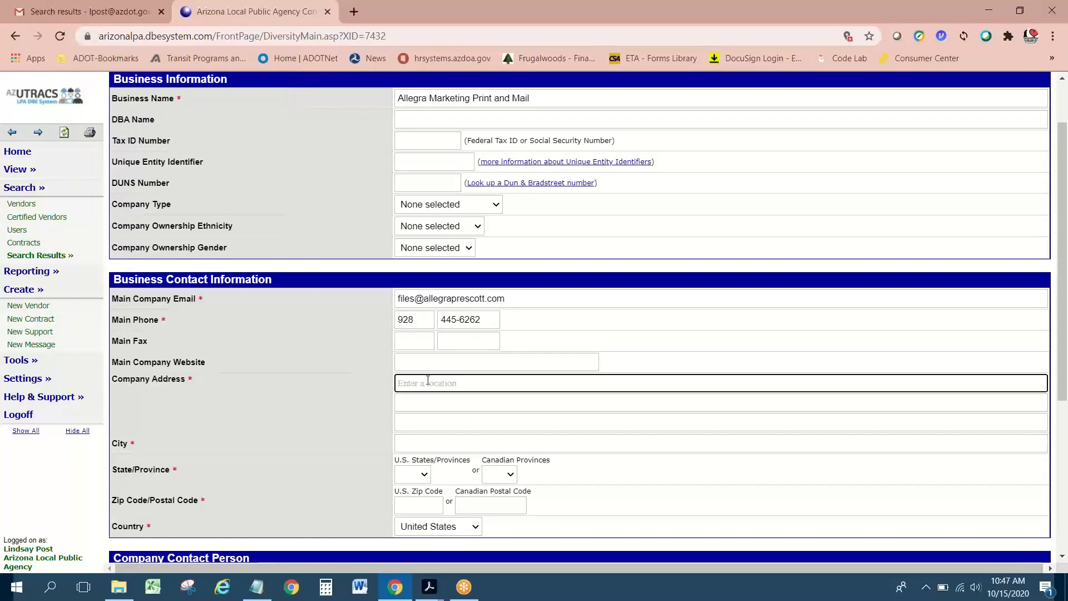
{"action": "left_click", "coordinate": [427, 383]}
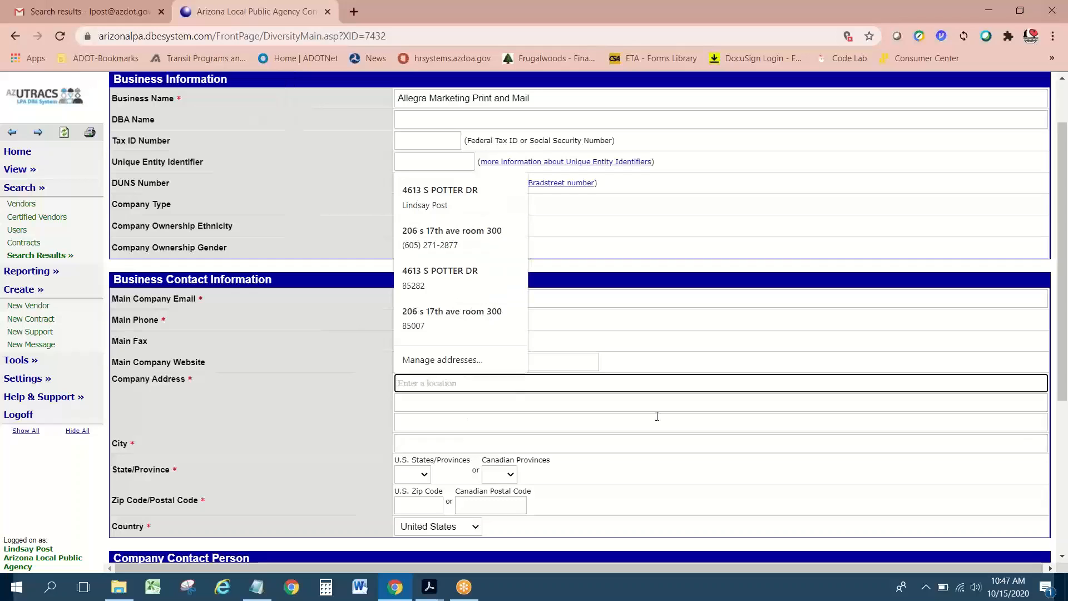
{"action": "left_click", "coordinate": [657, 367]}
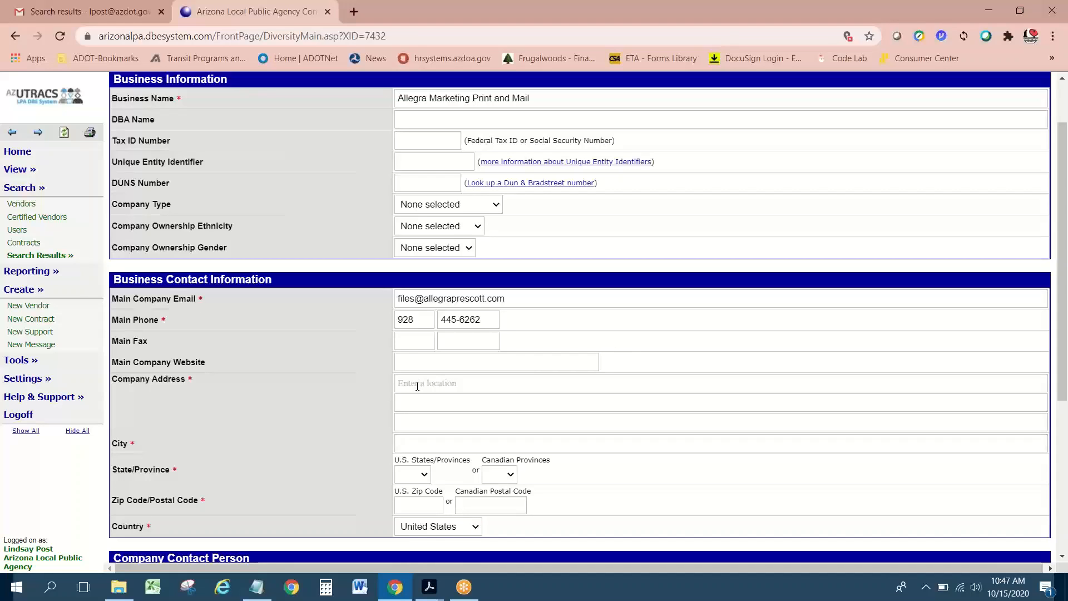
{"action": "left_click", "coordinate": [434, 382]}
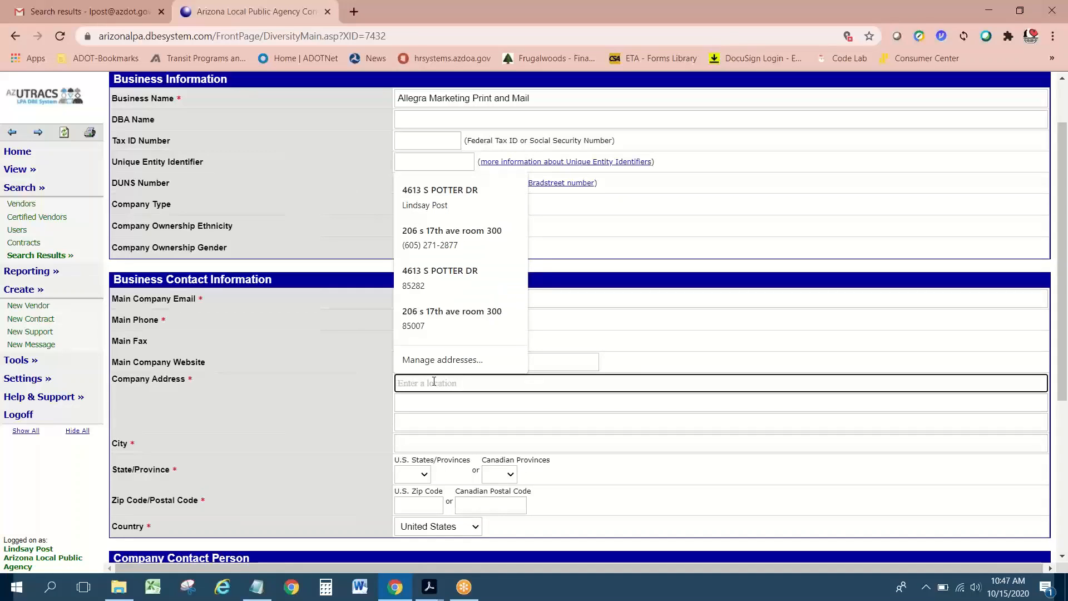
Step: Select and copy the company's street address from the Allegra email
{"action": "left_click", "coordinate": [84, 12]}
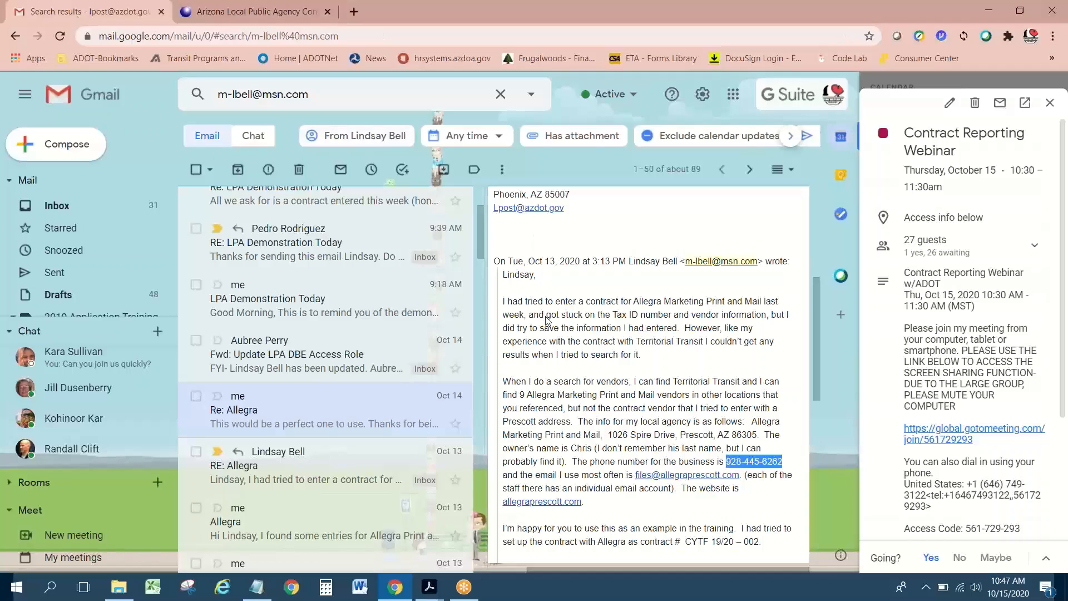
{"action": "scroll", "coordinate": [621, 436], "scroll_direction": "down", "scroll_amount": 1}
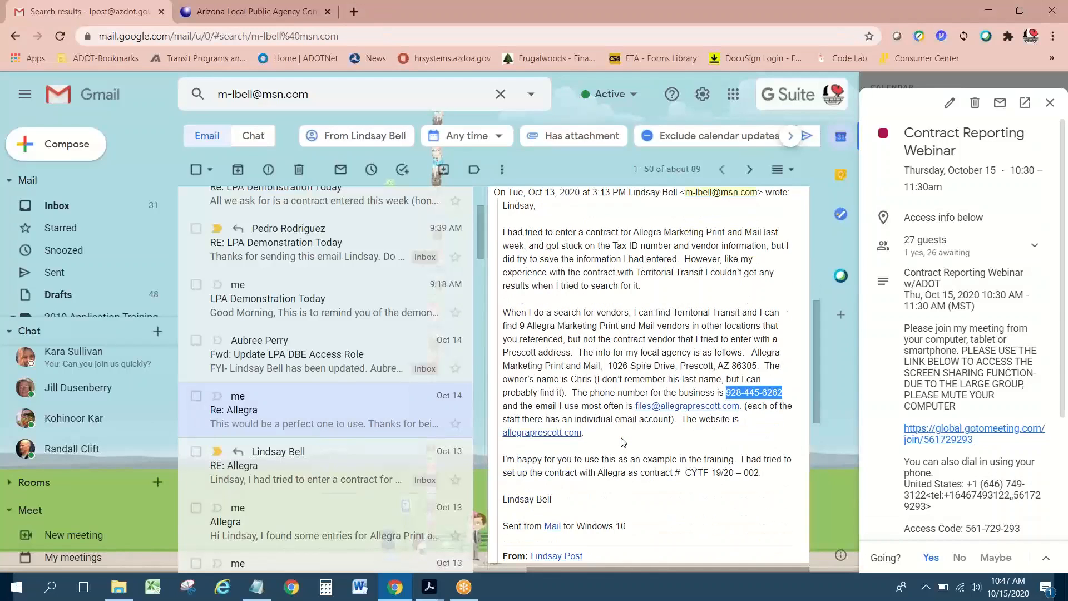
{"action": "left_click_drag", "start_coordinate": [609, 365], "coordinate": [675, 367]}
{"action": "key", "text": "ctrl+c"}
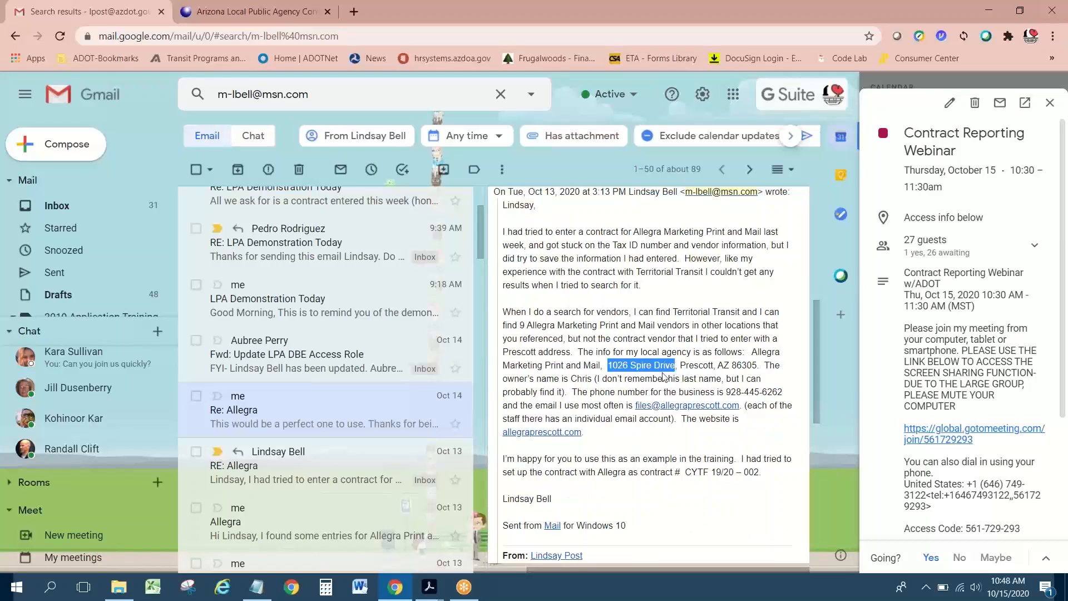
Step: Paste the street address into Company Address and pick the Prescott, AZ suggestion to fill city, state and zip
{"action": "left_click", "coordinate": [250, 12]}
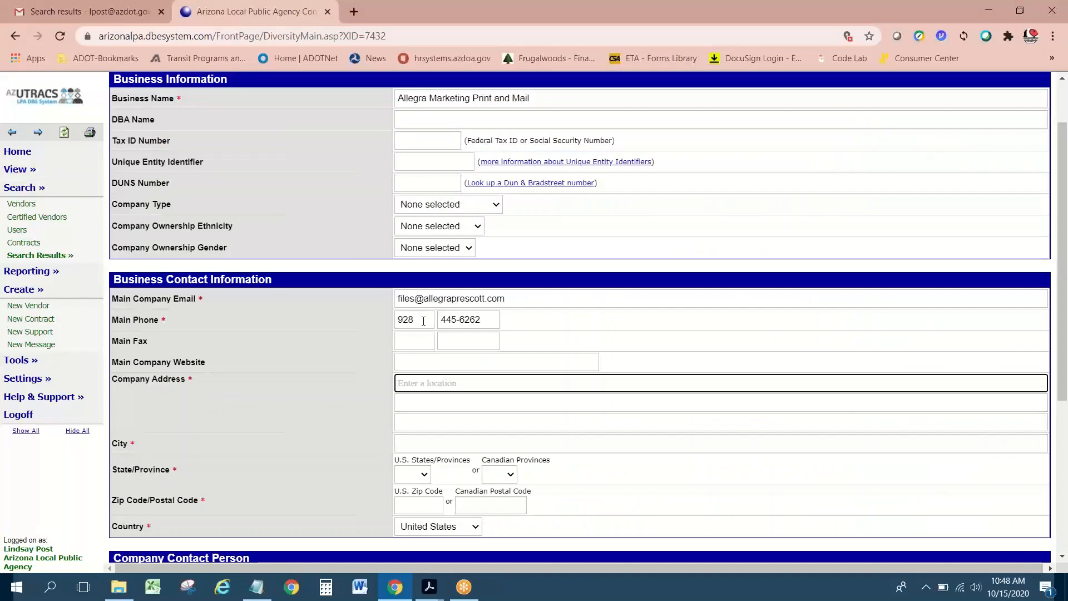
{"action": "key", "text": "ctrl+v"}
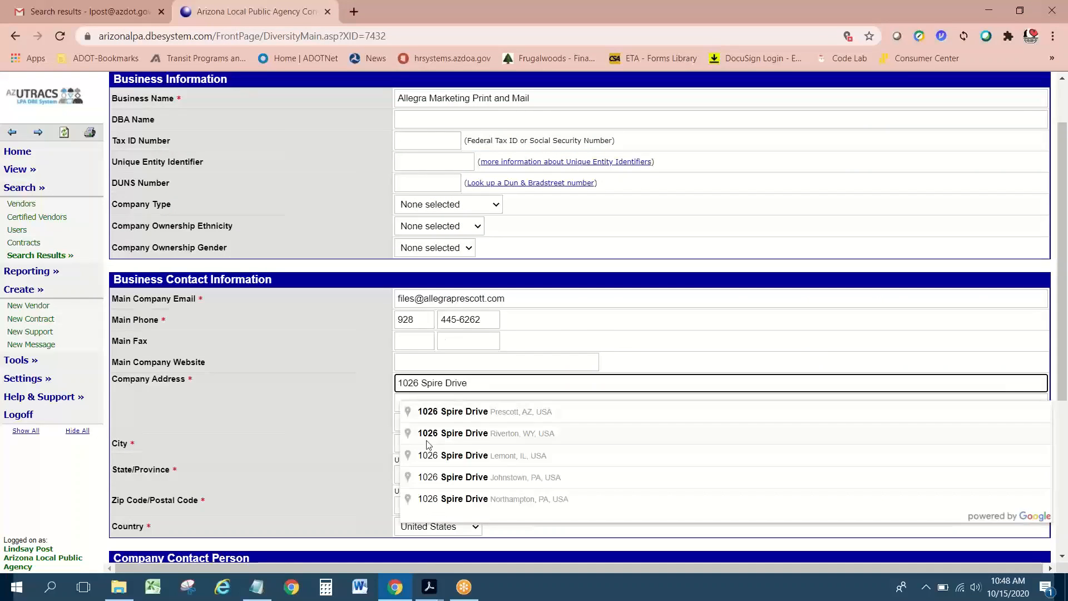
{"action": "left_click", "coordinate": [472, 416]}
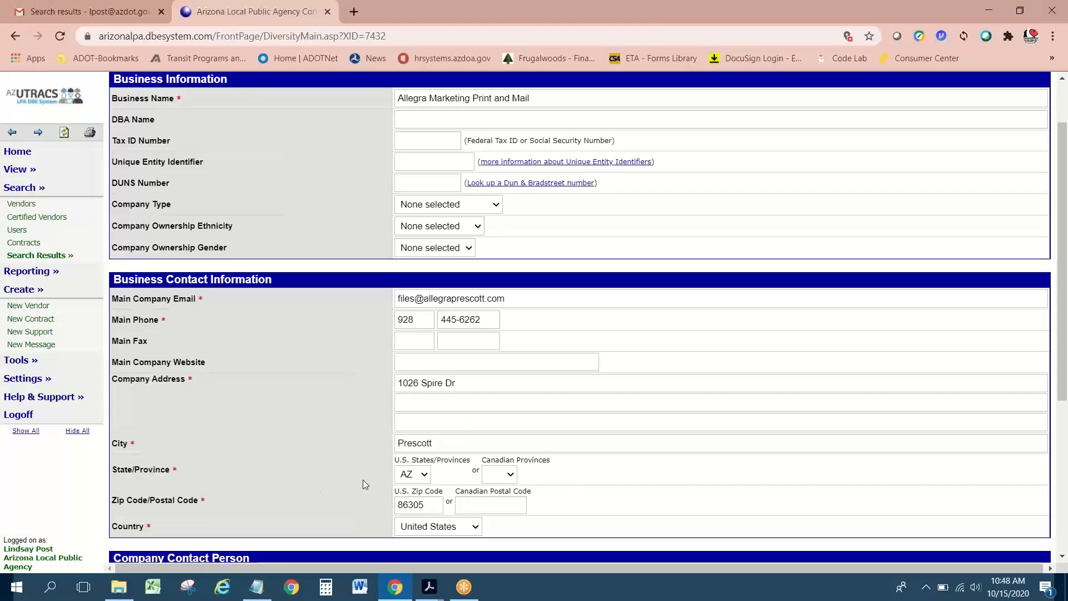
{"action": "scroll", "coordinate": [363, 480], "scroll_direction": "down", "scroll_amount": 1}
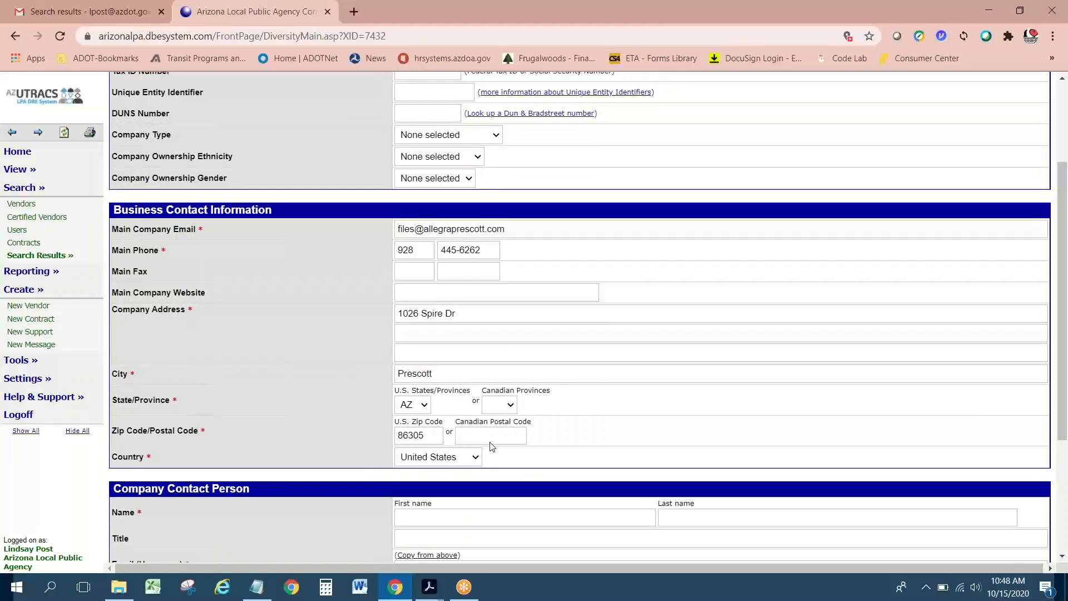
{"action": "scroll", "coordinate": [492, 446], "scroll_direction": "down", "scroll_amount": 2}
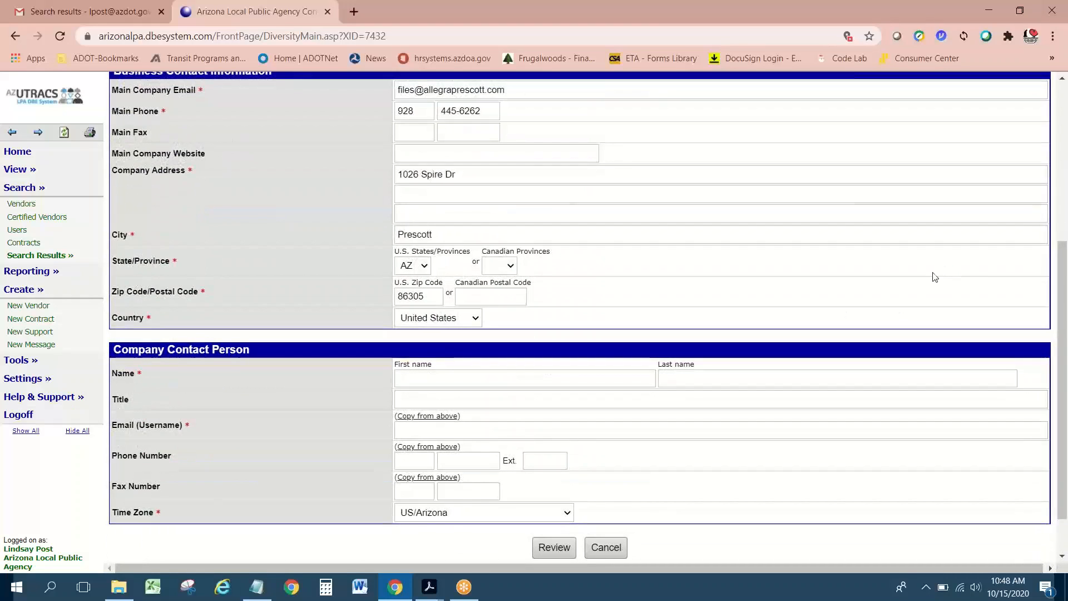
Step: Enter the company contact person's first and last name, then move to the Title field
{"action": "left_click", "coordinate": [425, 378]}
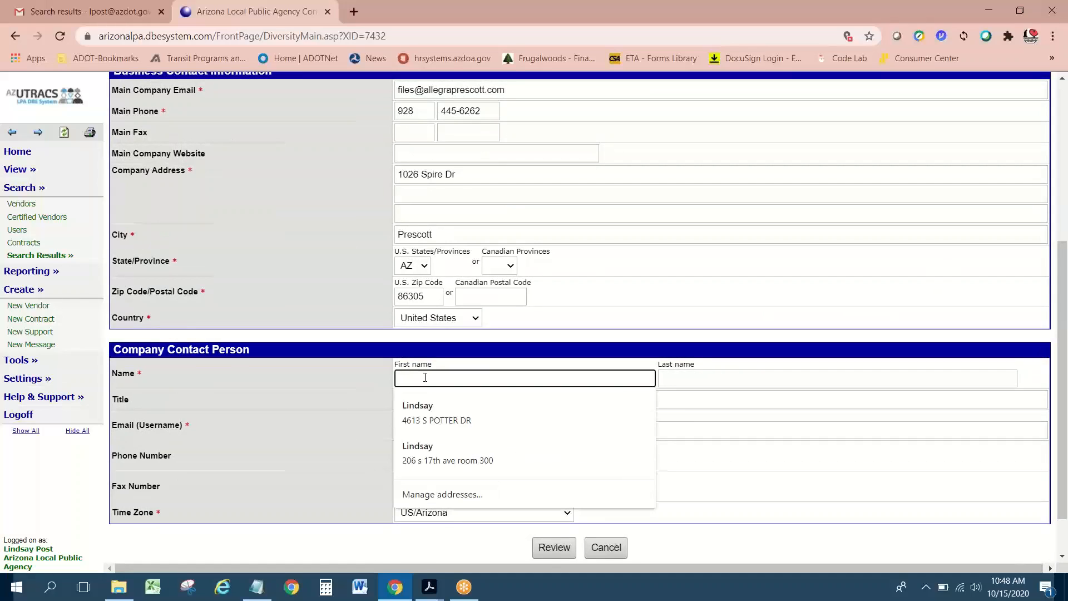
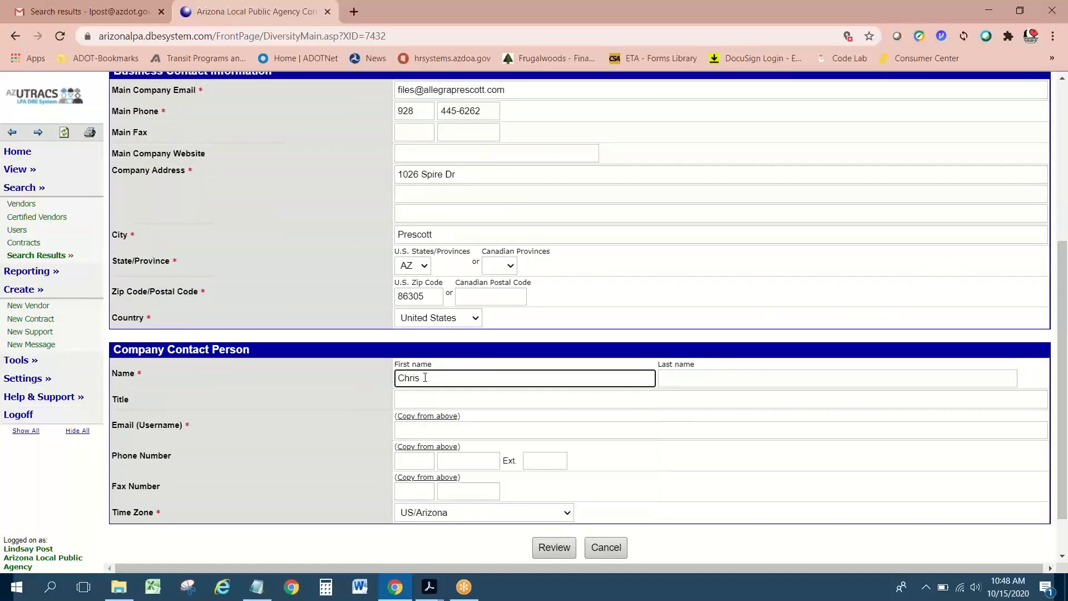
{"action": "left_click", "coordinate": [701, 380]}
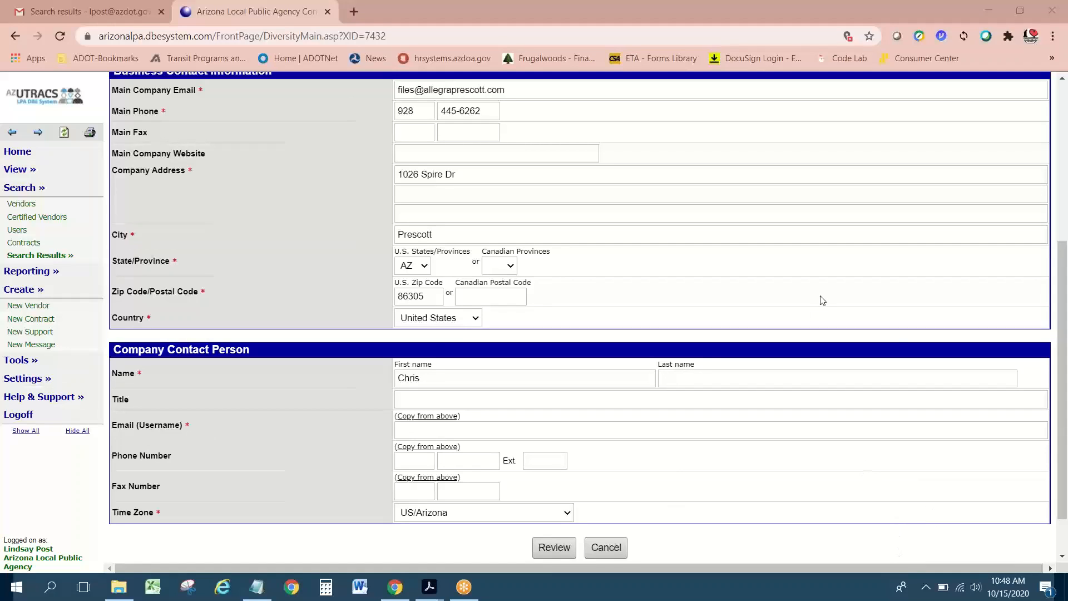
{"action": "left_click", "coordinate": [451, 380]}
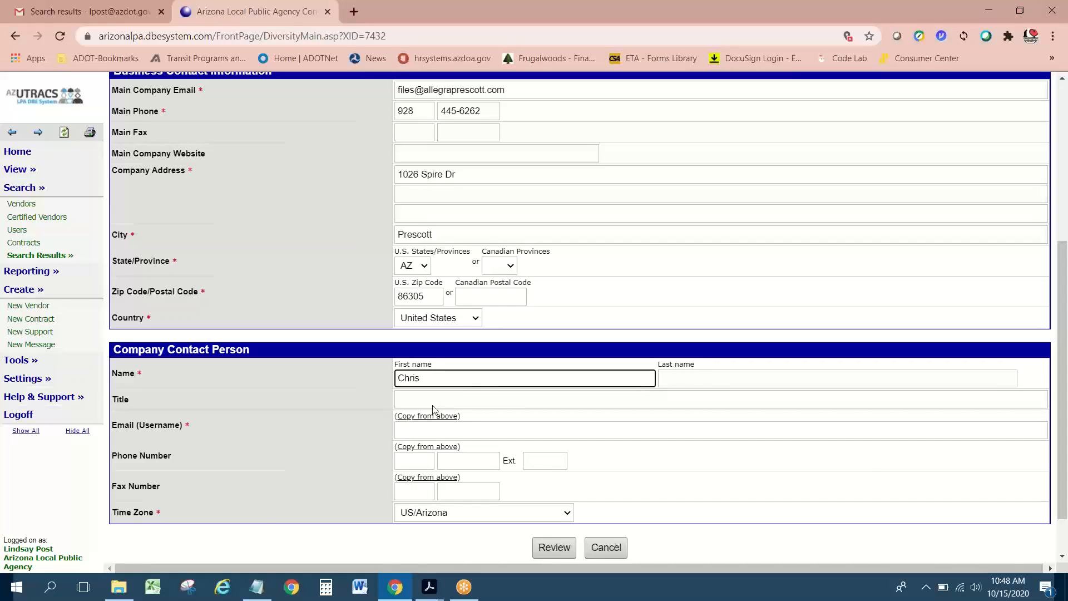
{"action": "left_click", "coordinate": [443, 430]}
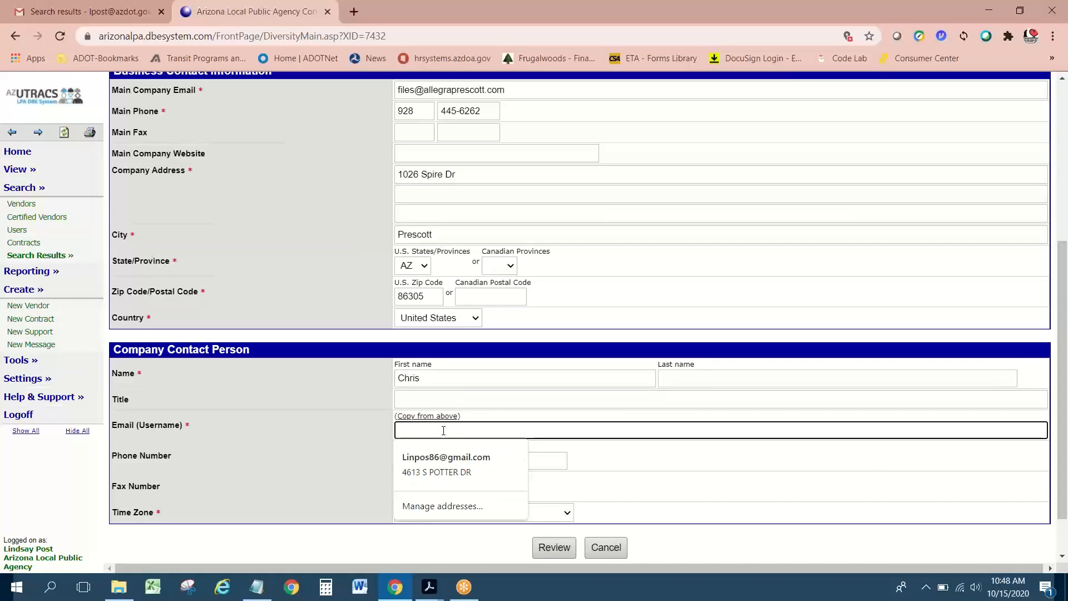
{"action": "left_click", "coordinate": [711, 398]}
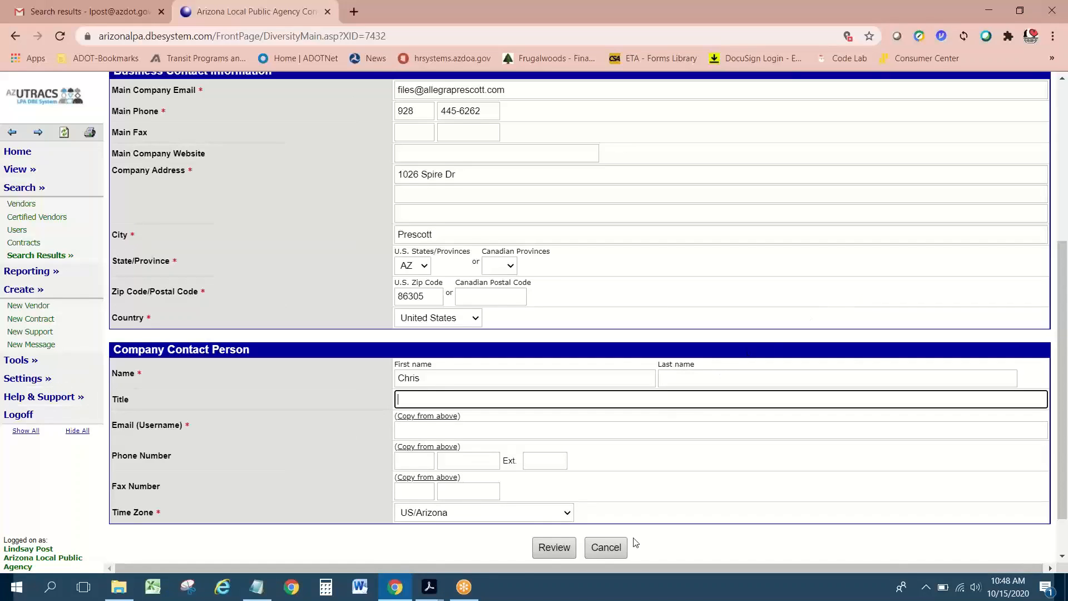
{"action": "left_click", "coordinate": [684, 372]}
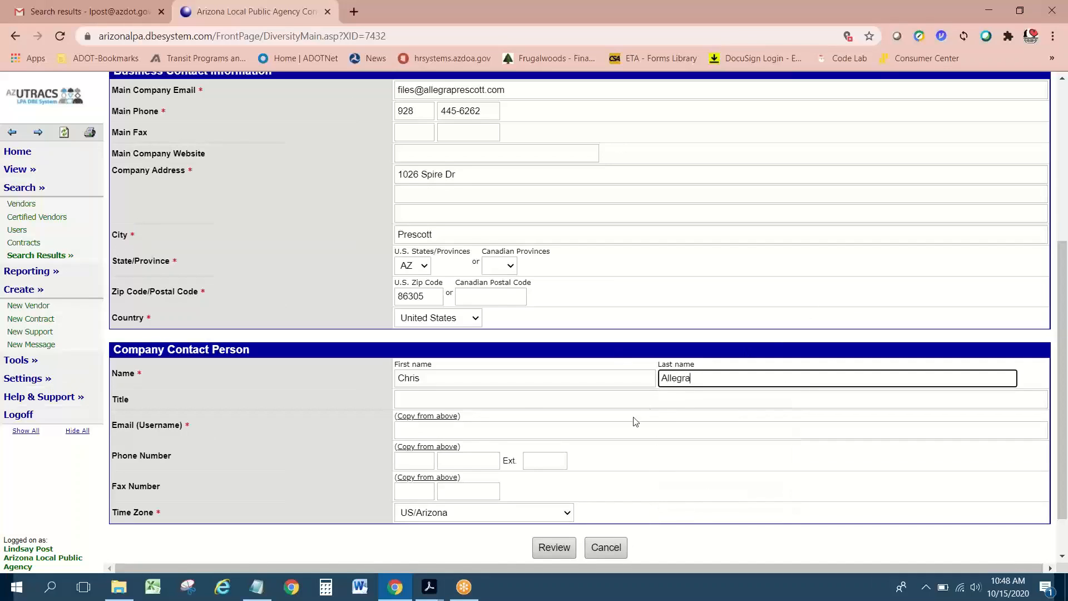
{"action": "left_click", "coordinate": [819, 306]}
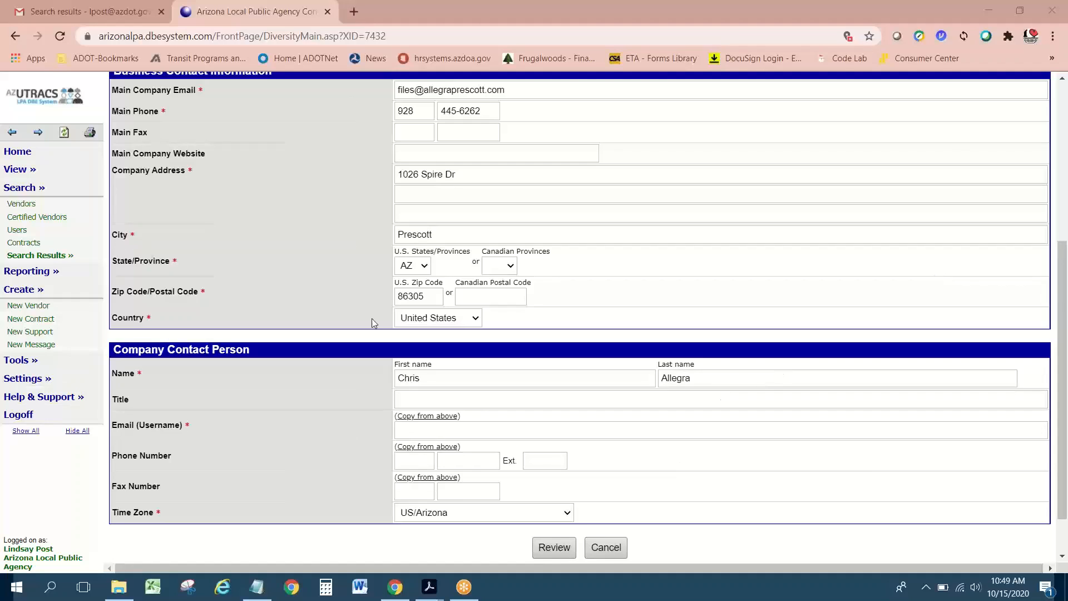
{"action": "left_click", "coordinate": [436, 401]}
{"action": "scroll", "coordinate": [488, 380], "scroll_direction": "up", "scroll_amount": 1}
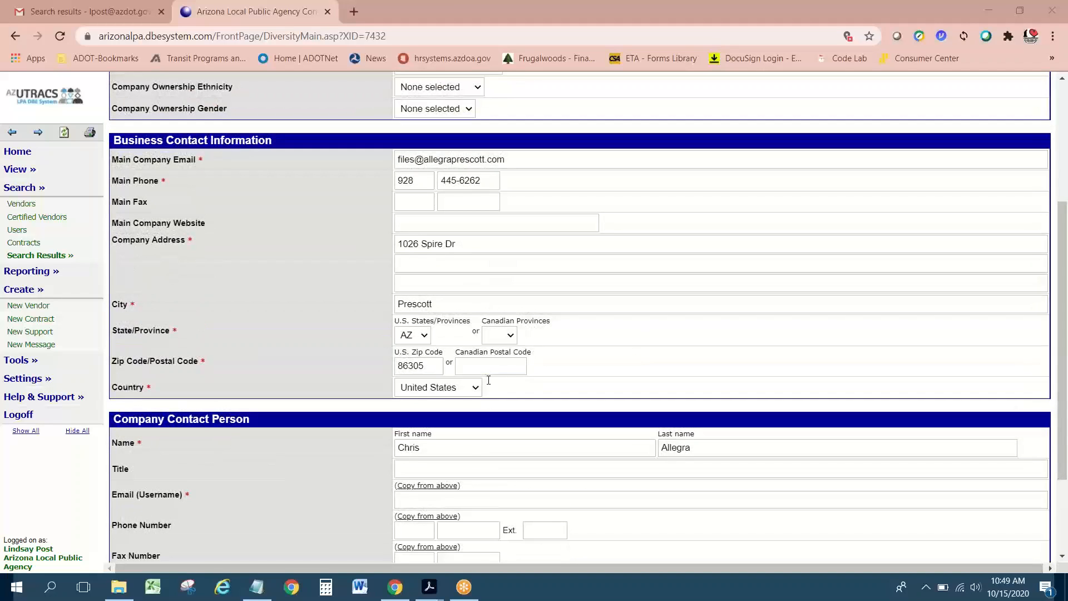
{"action": "scroll", "coordinate": [488, 380], "scroll_direction": "up", "scroll_amount": 1}
{"action": "scroll", "coordinate": [489, 380], "scroll_direction": "down", "scroll_amount": 3}
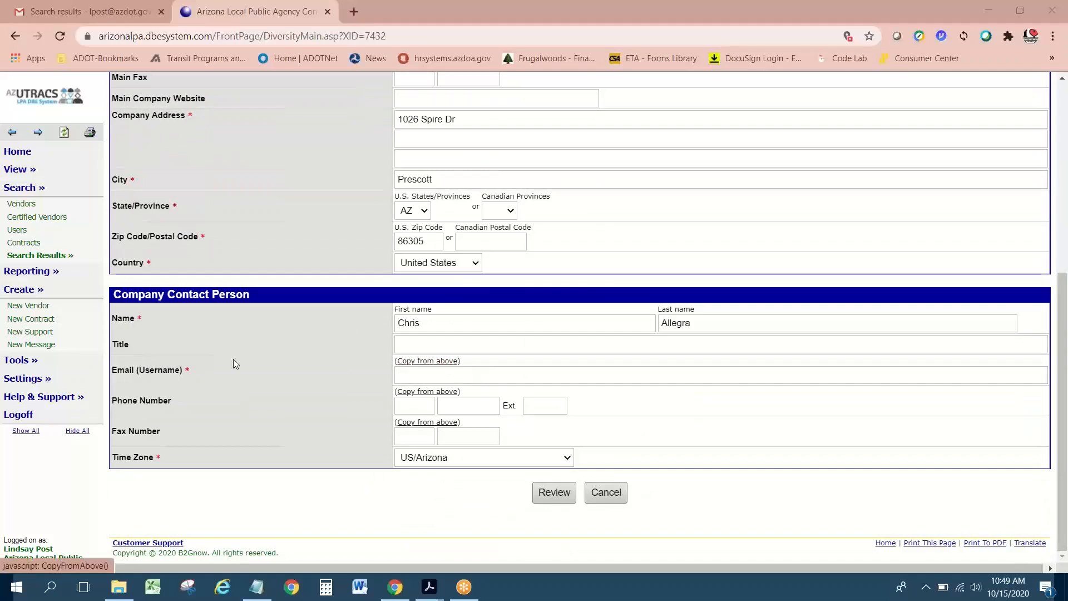
Step: Copy the company's business email and phone into the contact person's Email (Username) and phone fields
{"action": "left_click", "coordinate": [416, 368]}
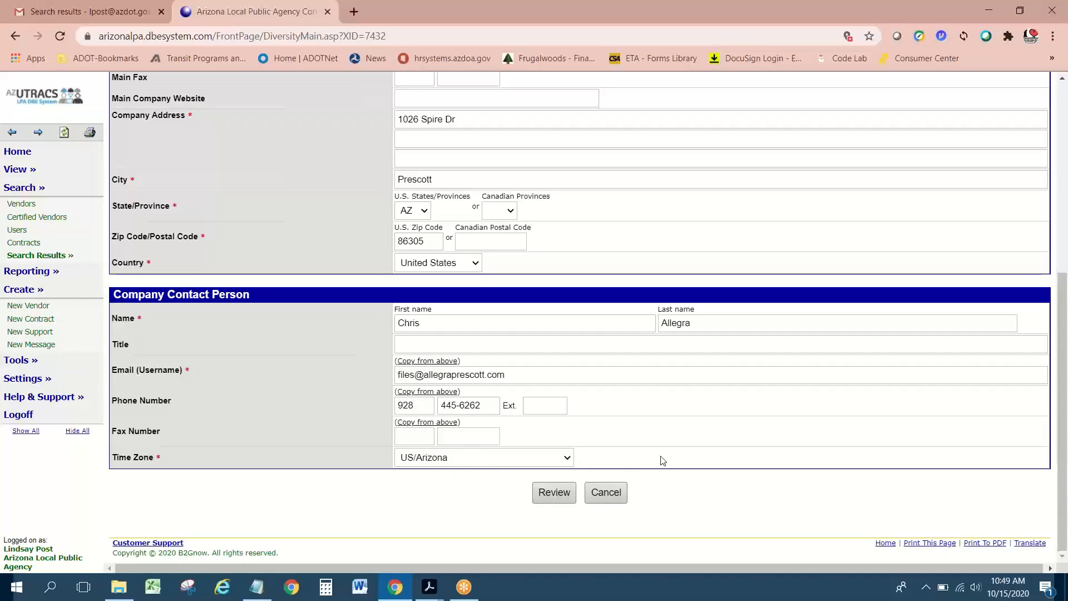
{"action": "scroll", "coordinate": [663, 460], "scroll_direction": "up", "scroll_amount": 2}
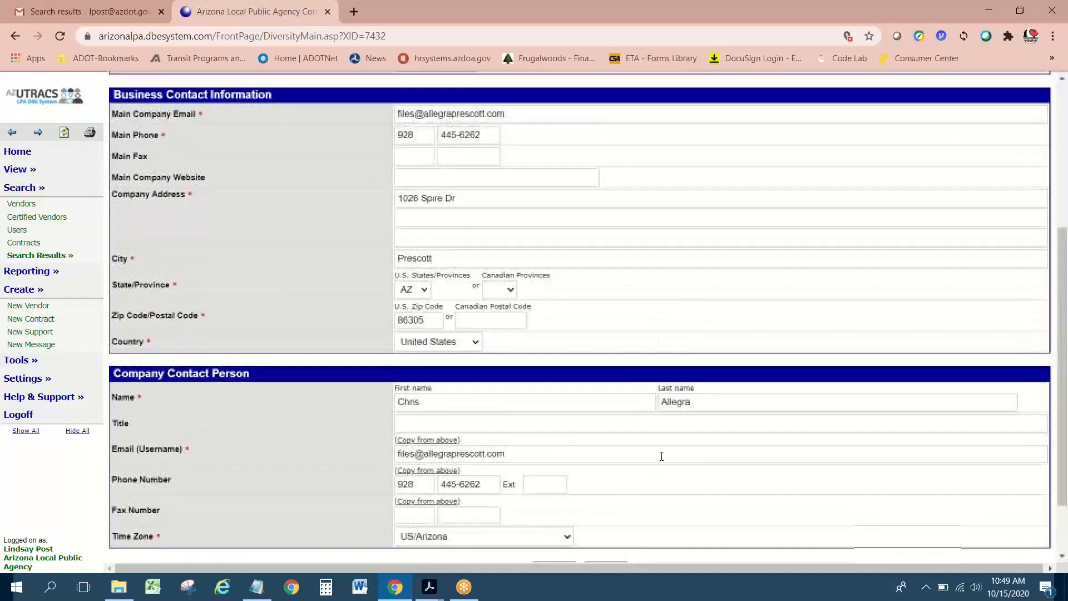
{"action": "scroll", "coordinate": [623, 478], "scroll_direction": "down", "scroll_amount": 2}
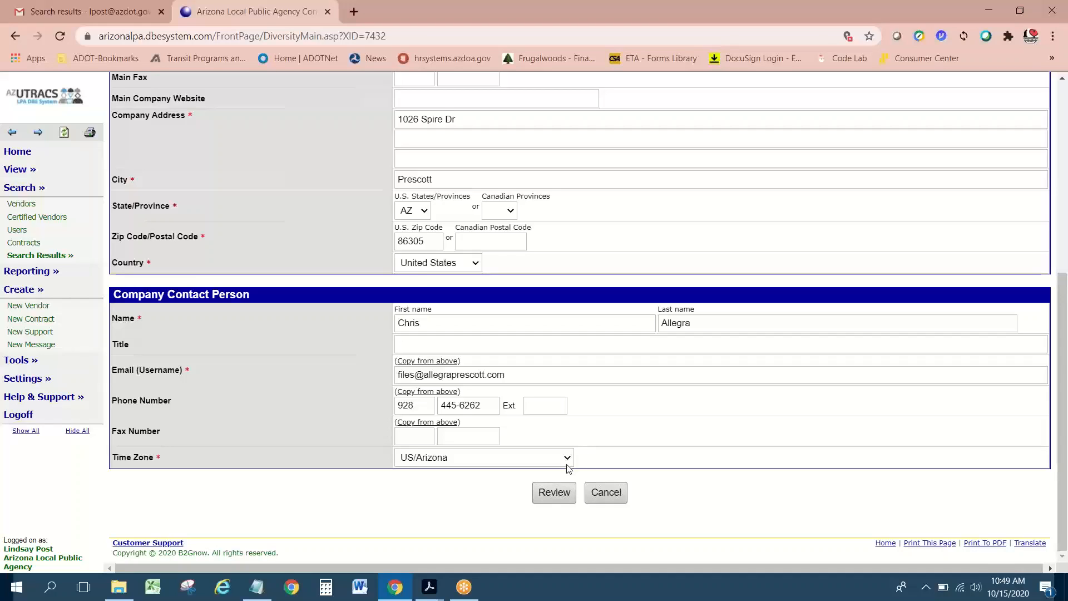
{"action": "scroll", "coordinate": [566, 462], "scroll_direction": "up", "scroll_amount": 4}
{"action": "scroll", "coordinate": [568, 465], "scroll_direction": "up", "scroll_amount": 1}
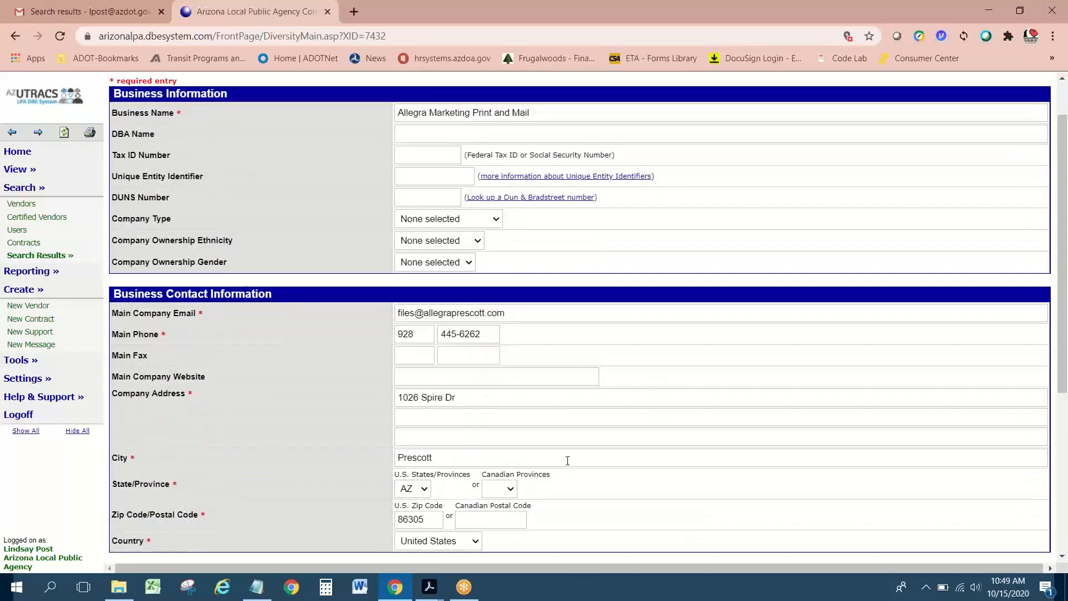
{"action": "scroll", "coordinate": [567, 461], "scroll_direction": "up", "scroll_amount": 1}
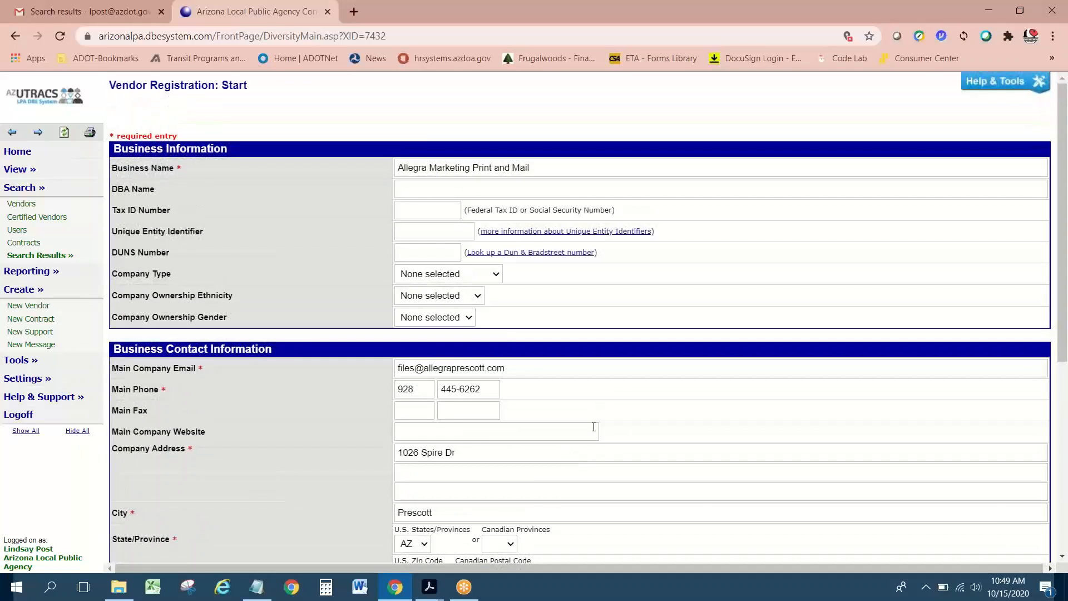
{"action": "scroll", "coordinate": [594, 427], "scroll_direction": "down", "scroll_amount": 2}
{"action": "scroll", "coordinate": [592, 424], "scroll_direction": "down", "scroll_amount": 3}
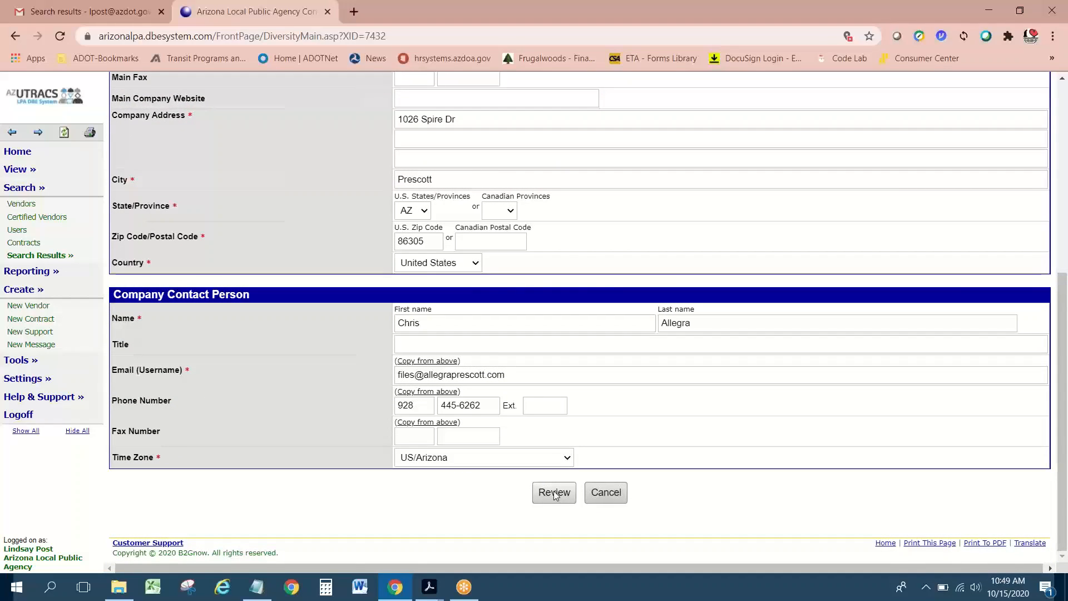
Step: Review the partial-match vendor warning and entered details, then save the new vendor registration
{"action": "left_click", "coordinate": [554, 493]}
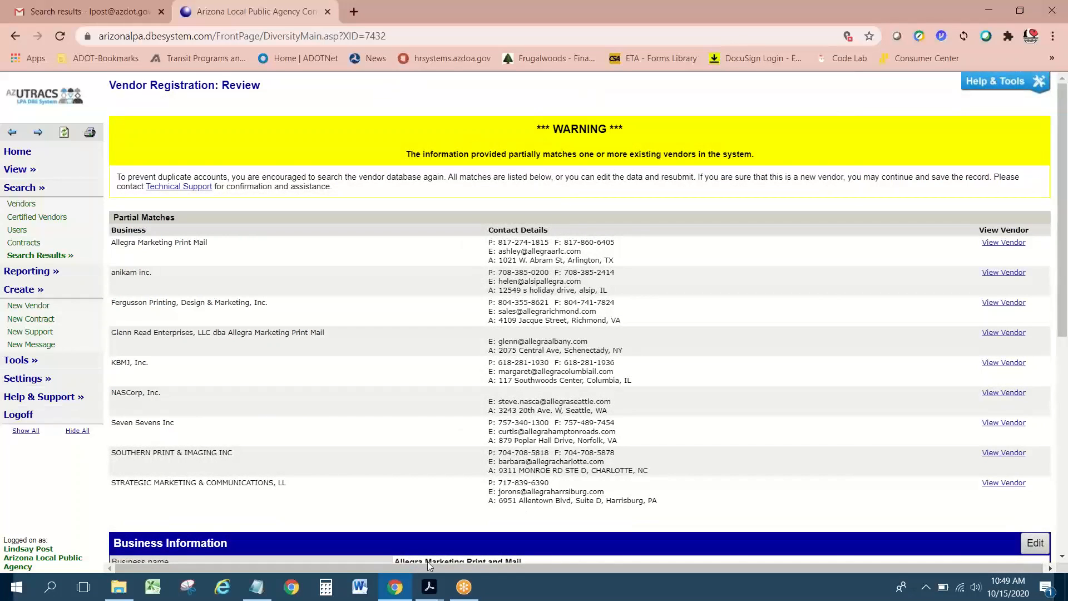
{"action": "left_click_drag", "start_coordinate": [319, 570], "coordinate": [326, 577]}
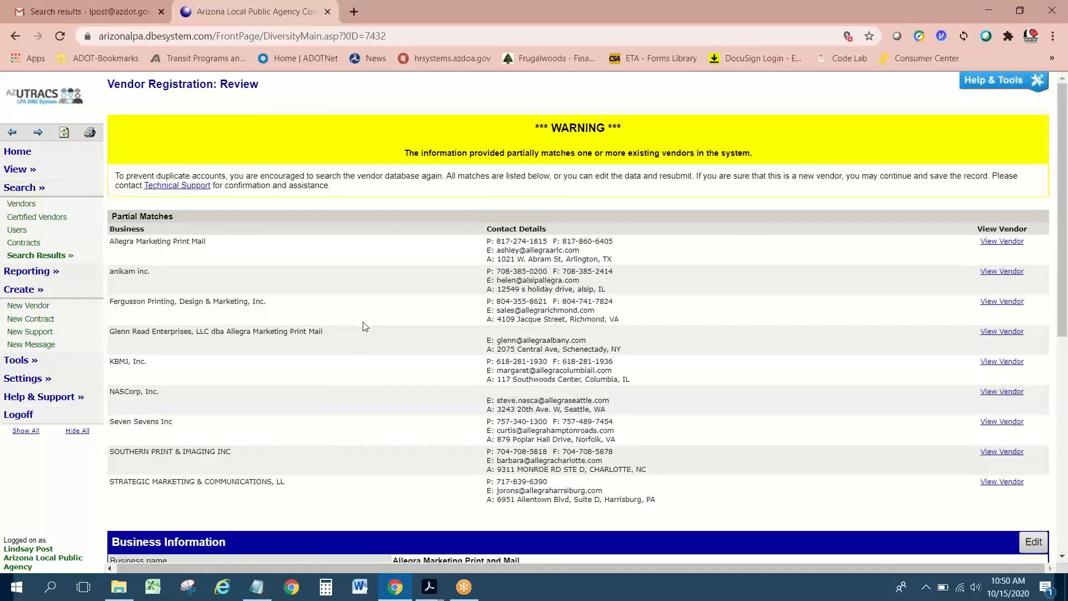
{"action": "scroll", "coordinate": [365, 327], "scroll_direction": "down", "scroll_amount": 7}
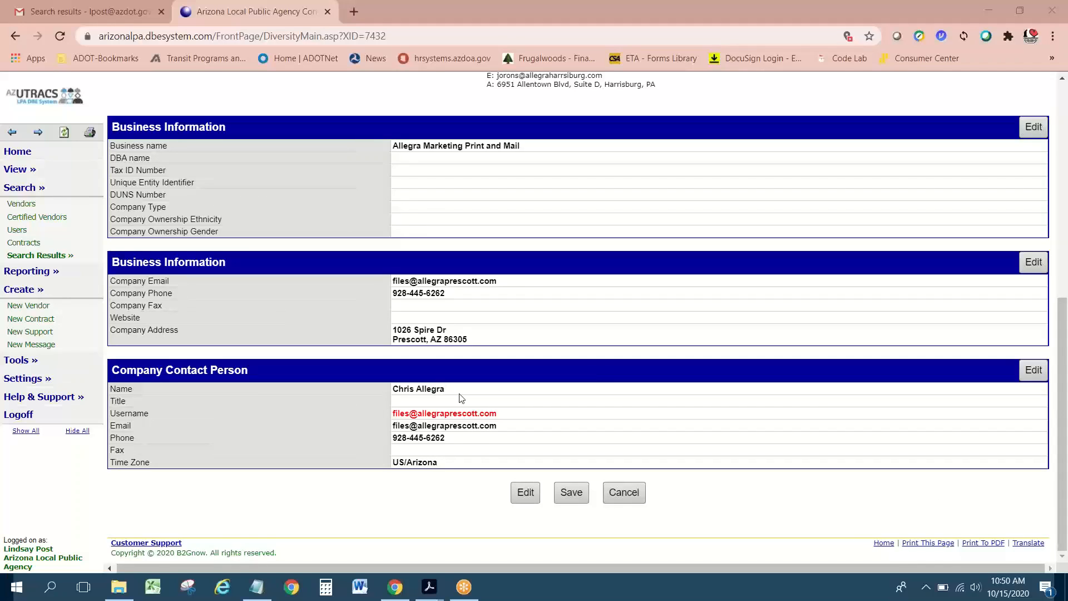
{"action": "left_click", "coordinate": [571, 493]}
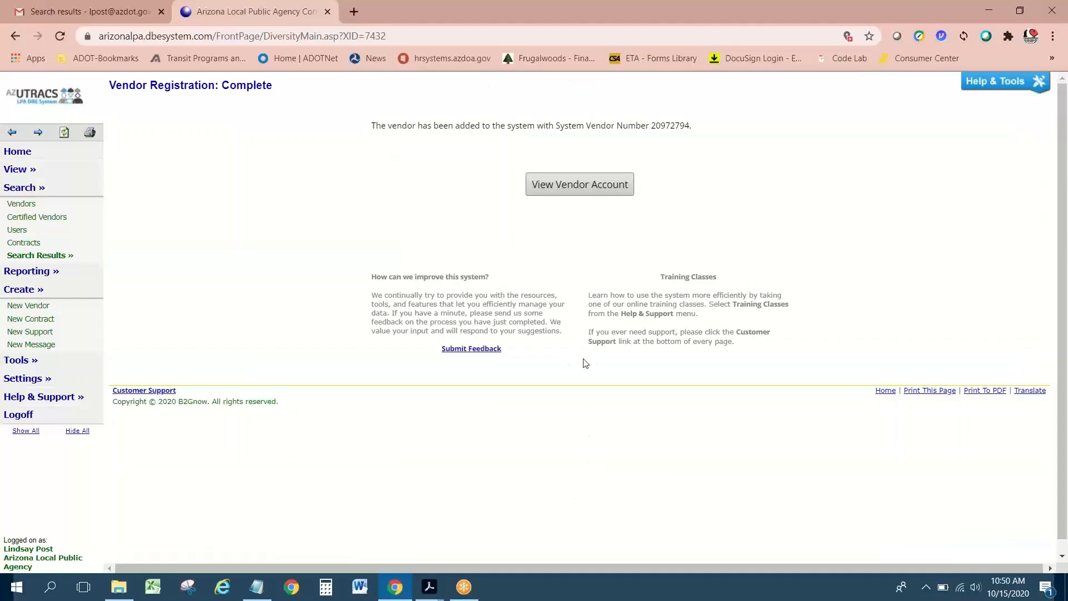
Step: Select the newly assigned System Vendor Number on the Vendor Registration: Complete page
{"action": "double_click", "coordinate": [682, 128]}
{"action": "key", "text": "ctrl+c"}
Step: Paste the vendor number on a new line below the phone number in Notepad, then minimize Notepad
{"action": "left_click", "coordinate": [260, 592]}
{"action": "left_click", "coordinate": [174, 189]}
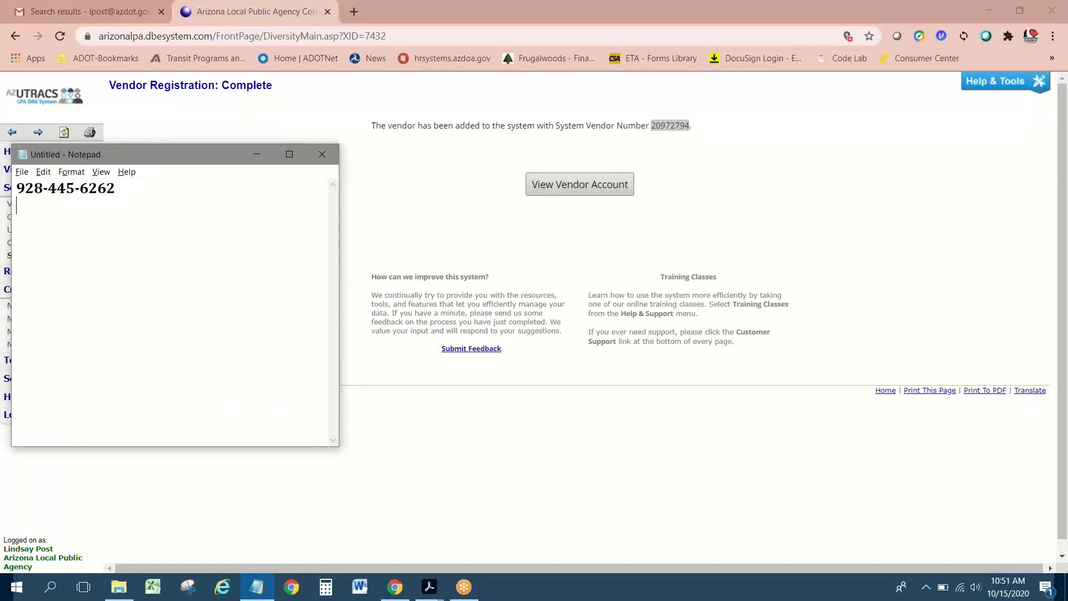
{"action": "key", "text": "Return"}
{"action": "key", "text": "ctrl+v"}
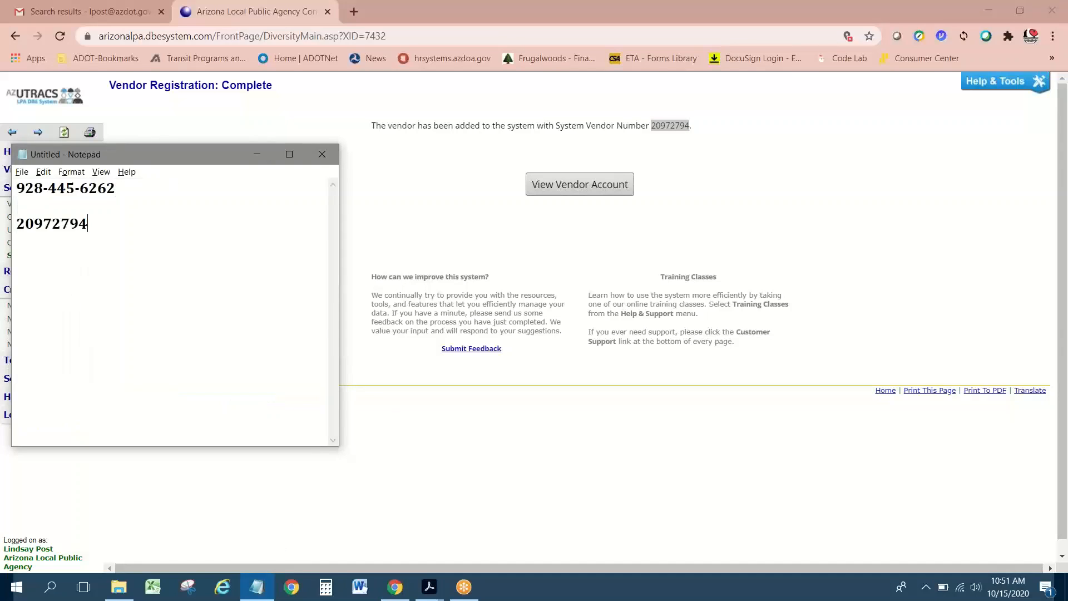
{"action": "left_click", "coordinate": [260, 156]}
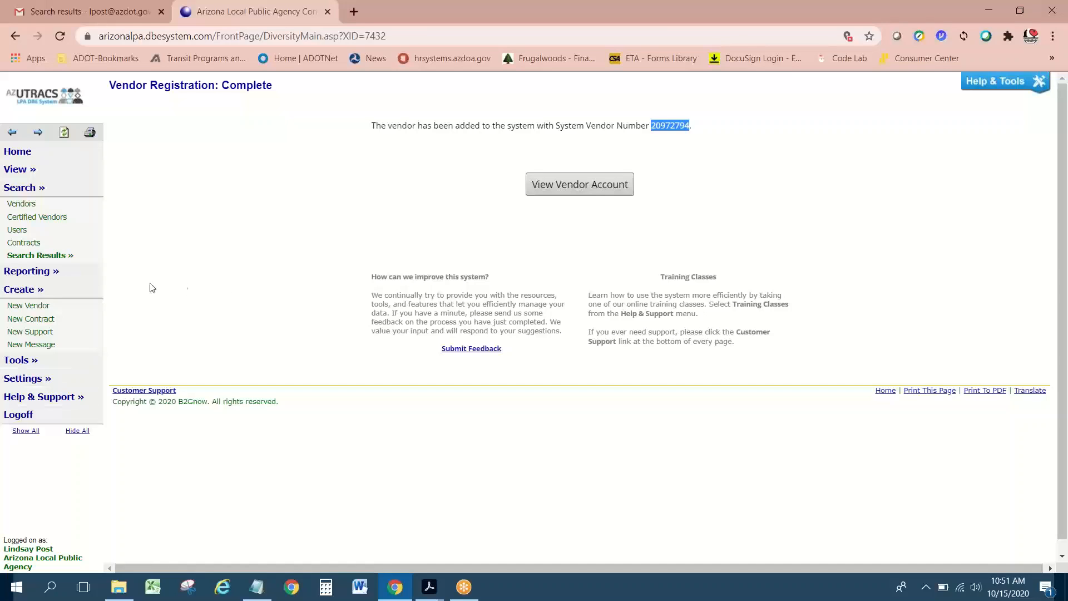
{"action": "left_click", "coordinate": [587, 183]}
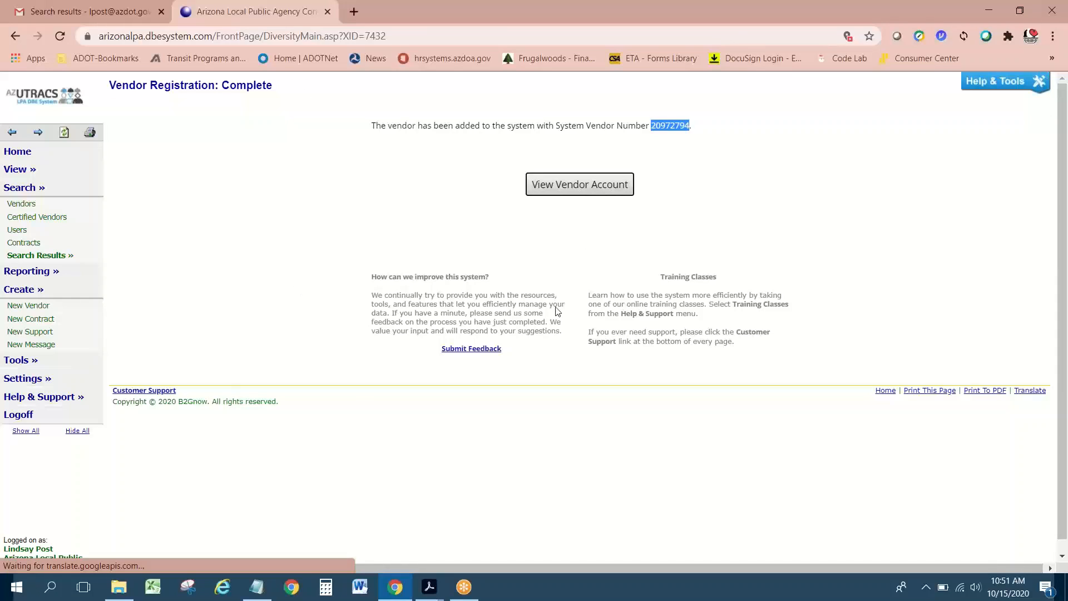
{"action": "scroll", "coordinate": [684, 358], "scroll_direction": "down", "scroll_amount": 5}
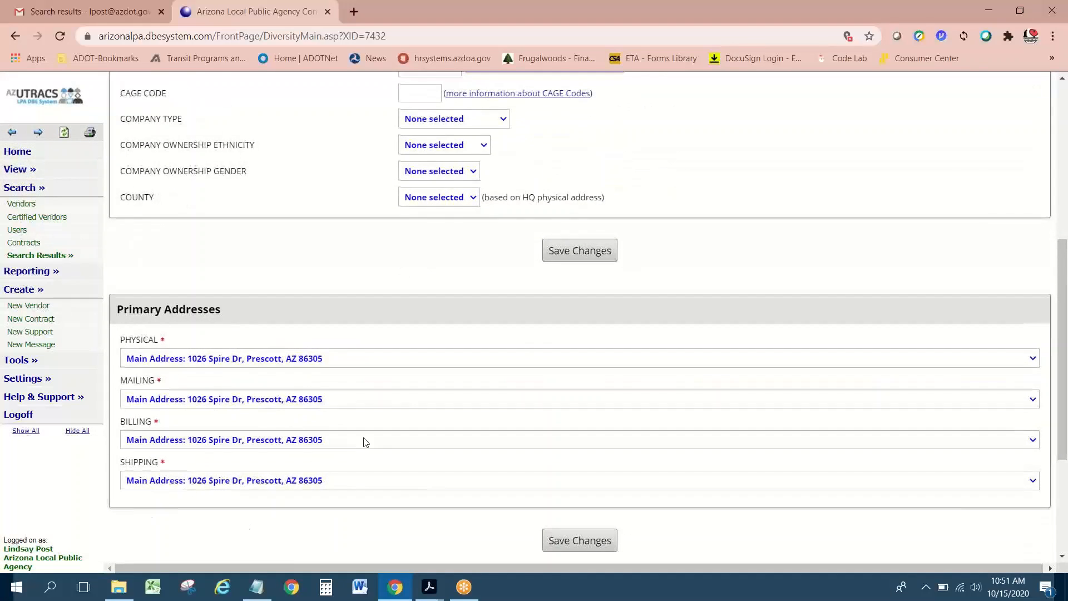
{"action": "scroll", "coordinate": [366, 443], "scroll_direction": "up", "scroll_amount": 5}
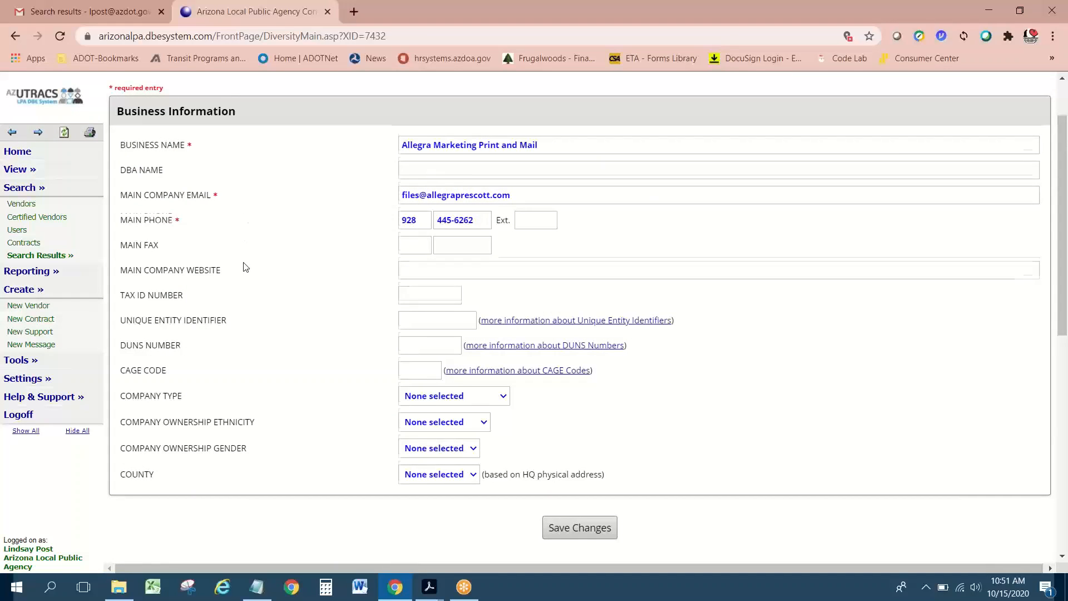
{"action": "scroll", "coordinate": [243, 267], "scroll_direction": "down", "scroll_amount": 3}
{"action": "scroll", "coordinate": [244, 267], "scroll_direction": "down", "scroll_amount": 2}
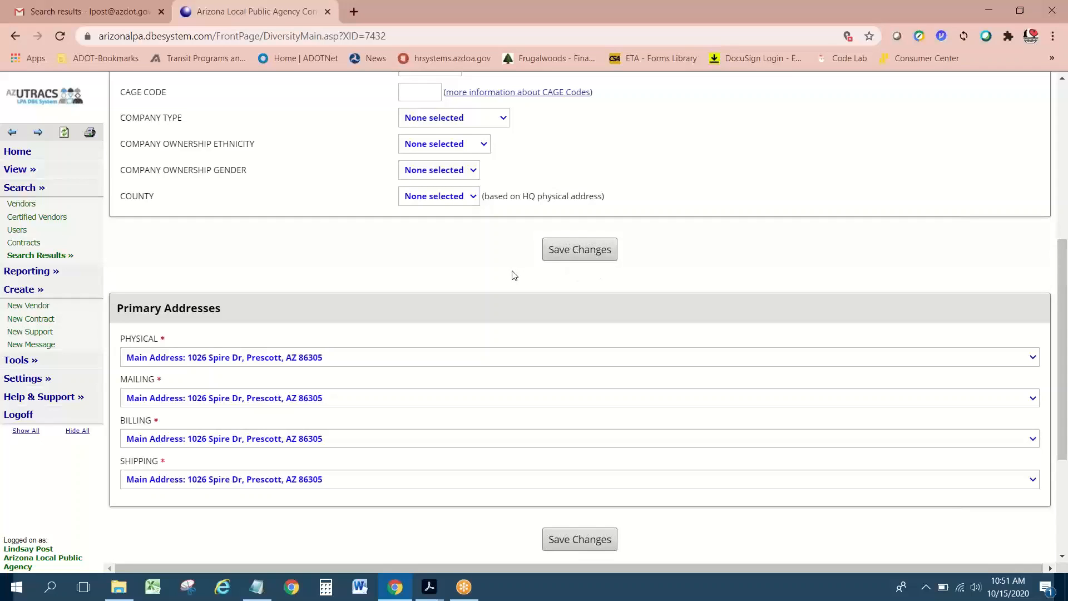
{"action": "scroll", "coordinate": [515, 276], "scroll_direction": "up", "scroll_amount": 6}
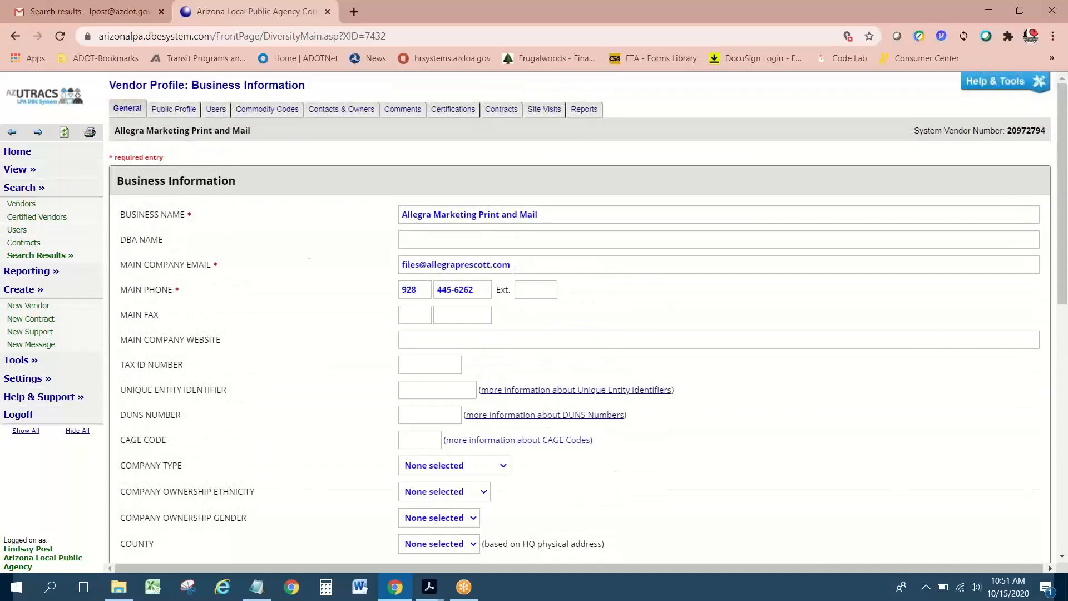
{"action": "scroll", "coordinate": [273, 309], "scroll_direction": "down", "scroll_amount": 8}
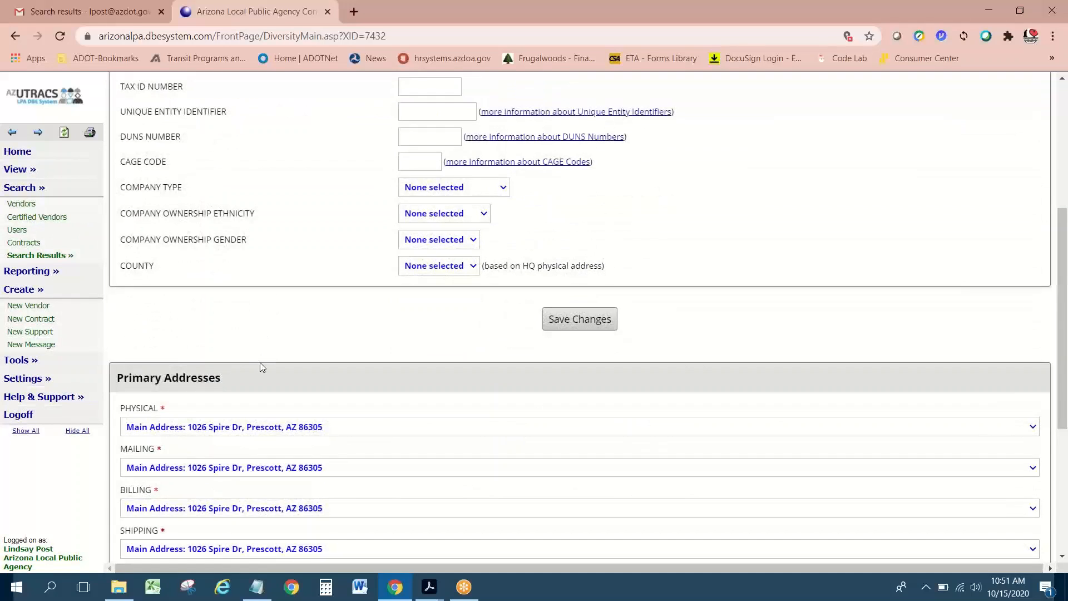
{"action": "scroll", "coordinate": [261, 366], "scroll_direction": "down", "scroll_amount": 3}
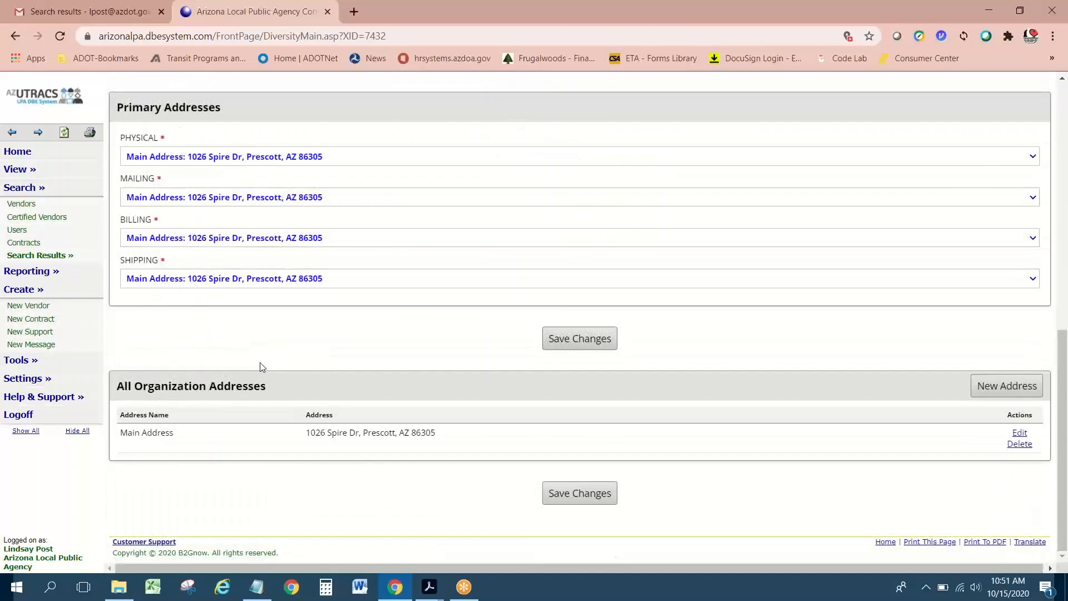
{"action": "scroll", "coordinate": [262, 366], "scroll_direction": "up", "scroll_amount": 9}
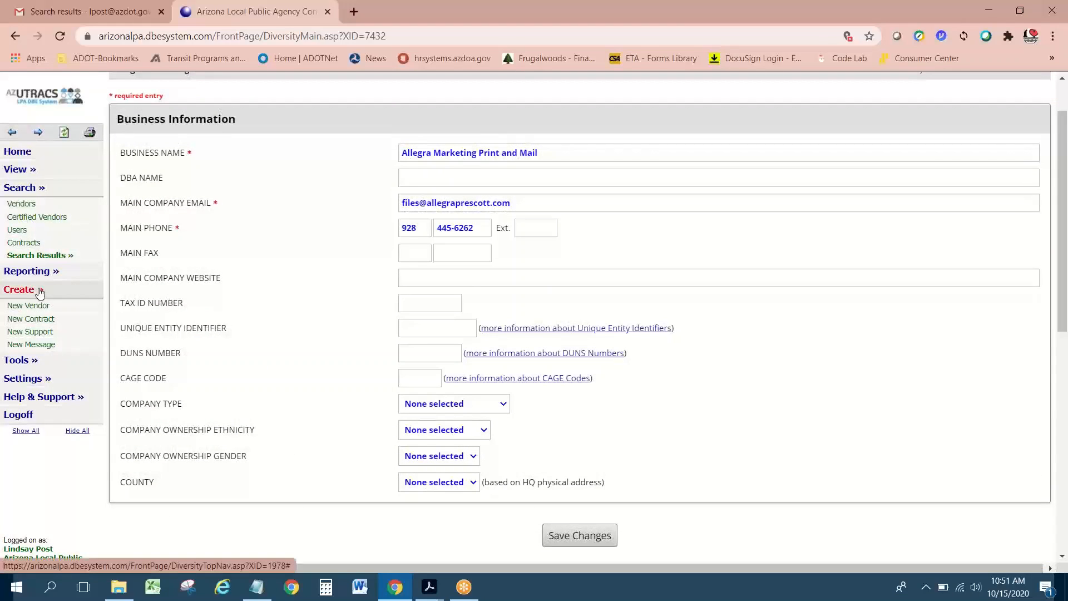
{"action": "left_click", "coordinate": [28, 271]}
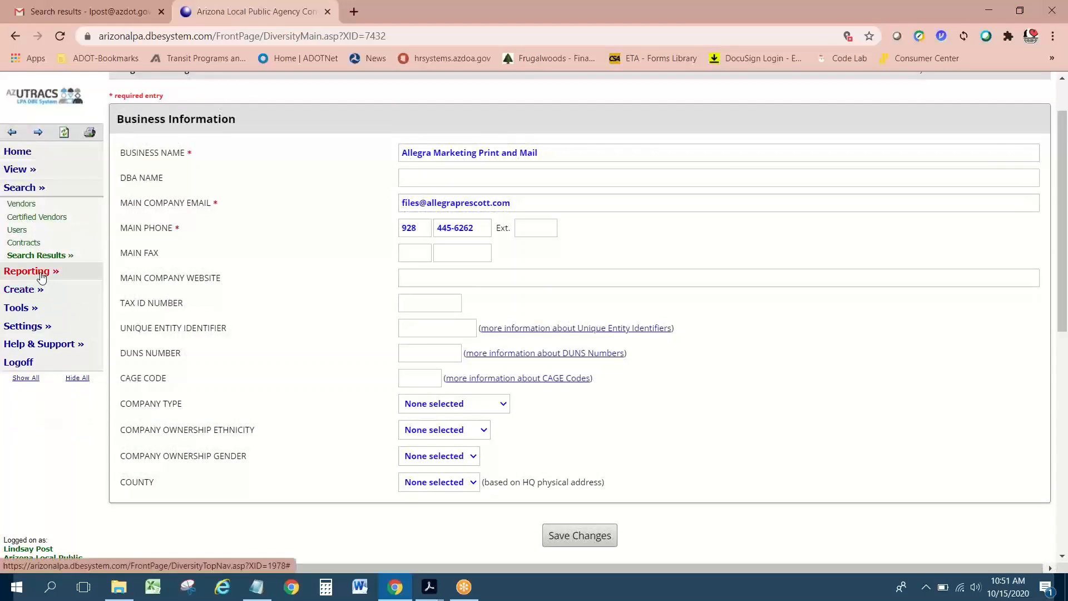
Step: Go to the System Dashboard, then bring forward the Using-LPA-DBE-System-Oct-2019.pdf guide in Acrobat
{"action": "left_click", "coordinate": [29, 157]}
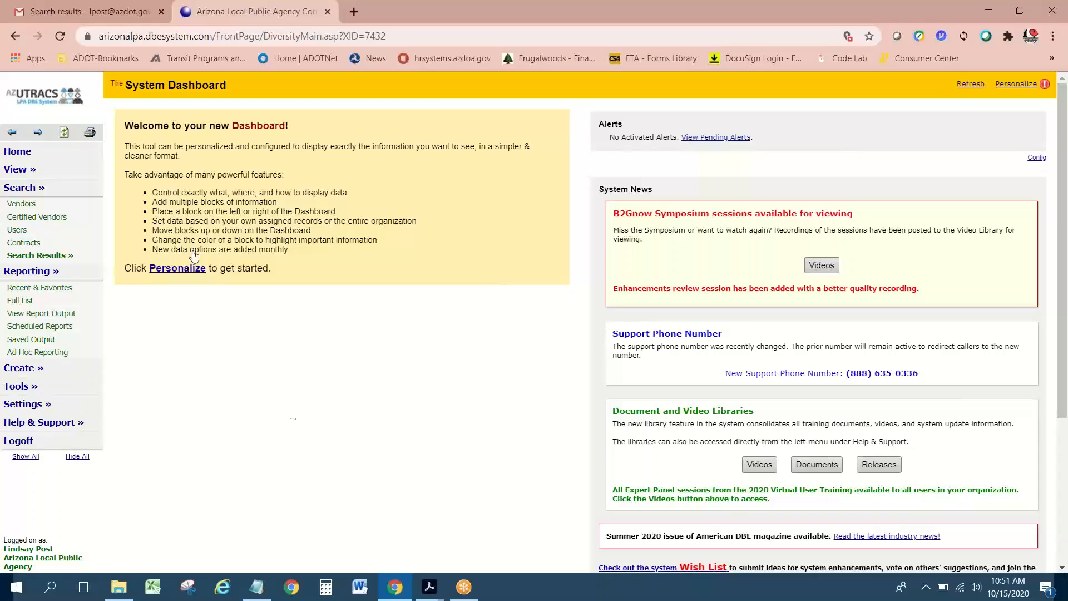
{"action": "mouse_move", "coordinate": [425, 593]}
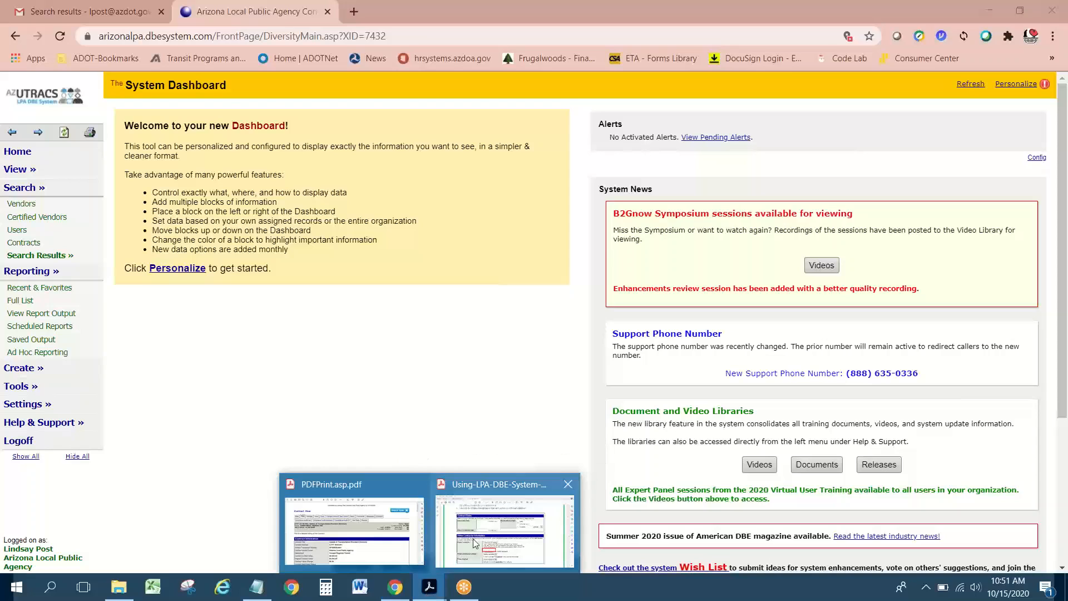
{"action": "left_click", "coordinate": [504, 529]}
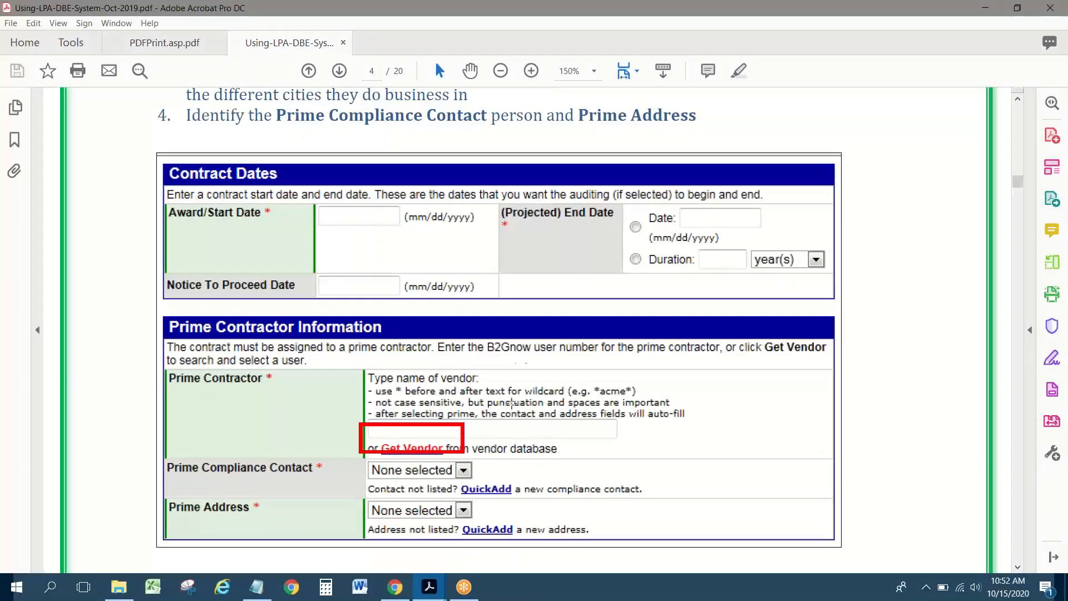
Step: Read the Prime Contractor Information steps on page 4, then return to the AZUTRACS dashboard in Chrome
{"action": "scroll", "coordinate": [534, 358], "scroll_direction": "up", "scroll_amount": 1}
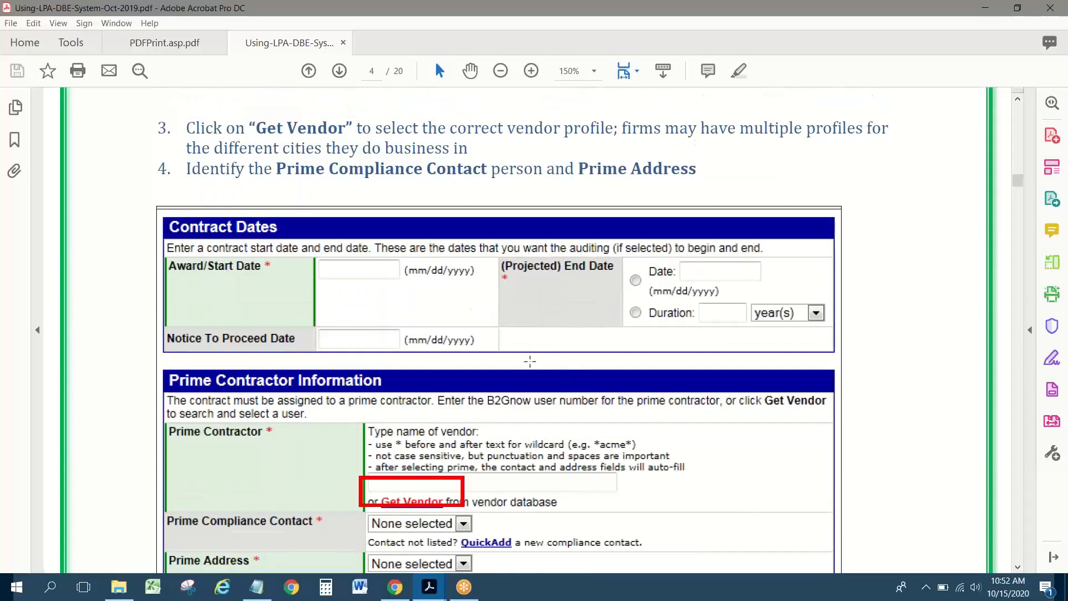
{"action": "scroll", "coordinate": [529, 362], "scroll_direction": "up", "scroll_amount": 1}
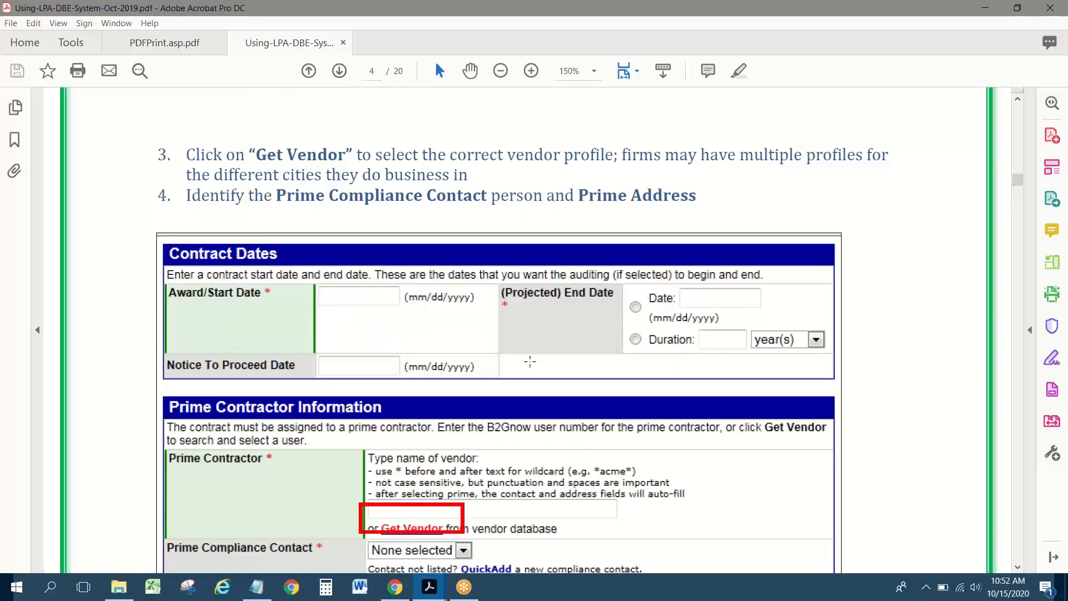
{"action": "scroll", "coordinate": [530, 361], "scroll_direction": "down", "scroll_amount": 1}
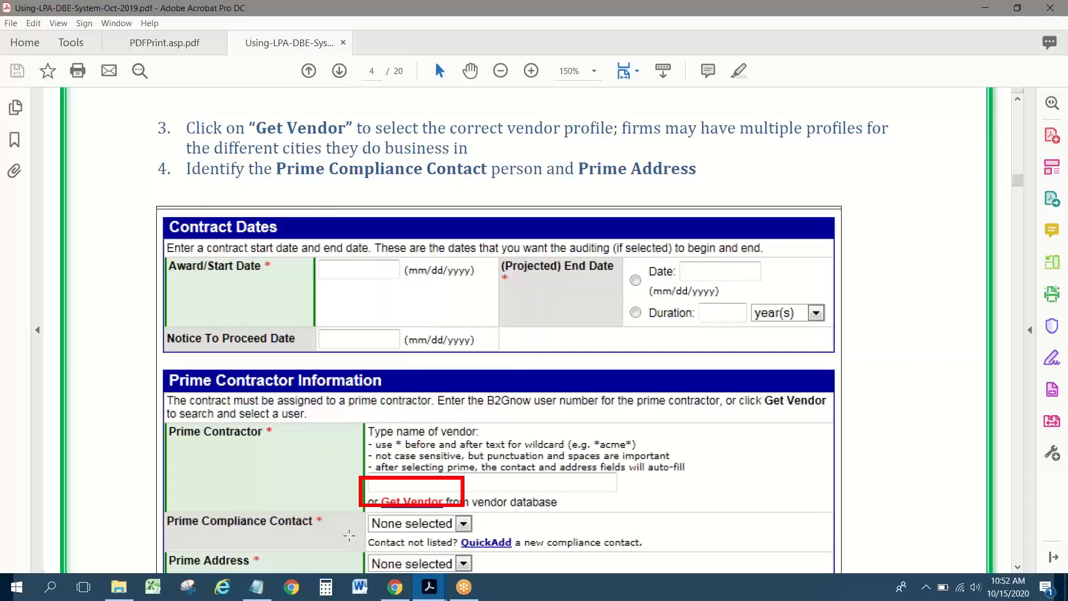
{"action": "left_click", "coordinate": [403, 589]}
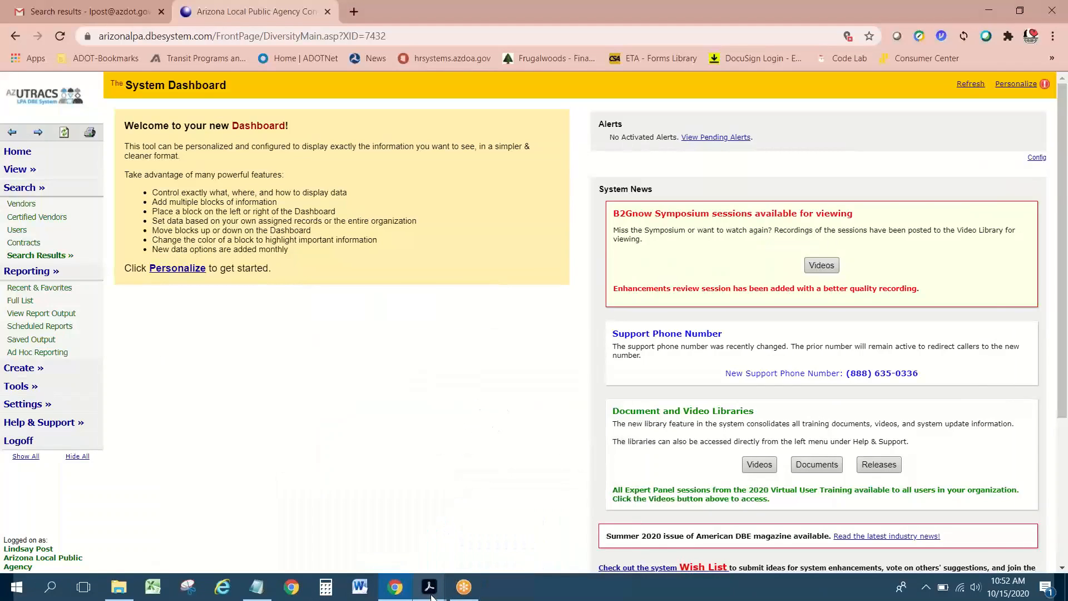
{"action": "mouse_move", "coordinate": [432, 596]}
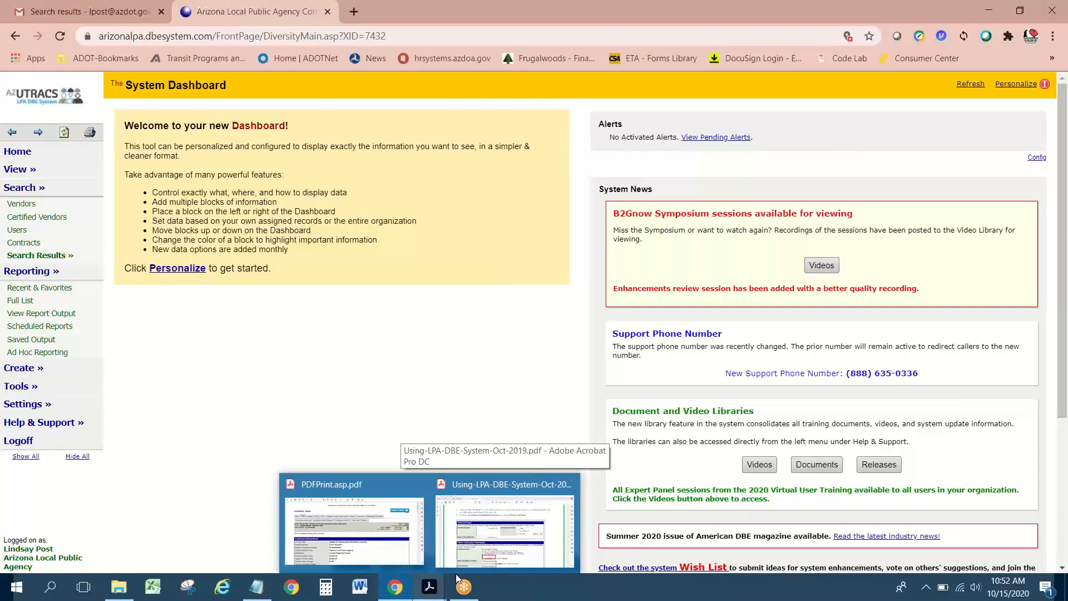
{"action": "mouse_move", "coordinate": [508, 549]}
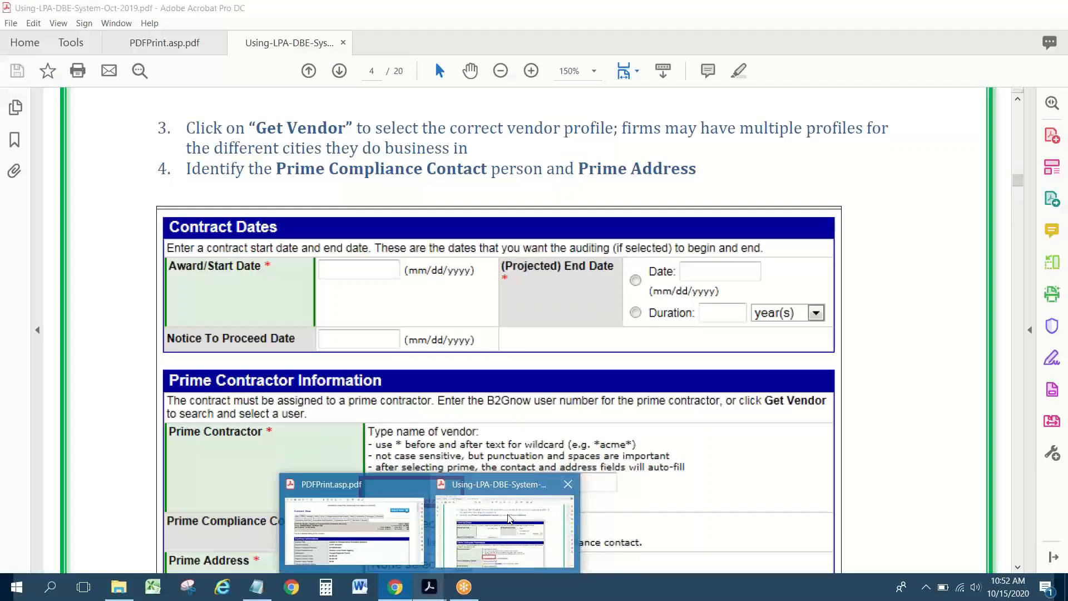
Step: In the Acrobat guide, jump from the Table of Contents to 'Creating a Contract'
{"action": "left_click", "coordinate": [504, 528]}
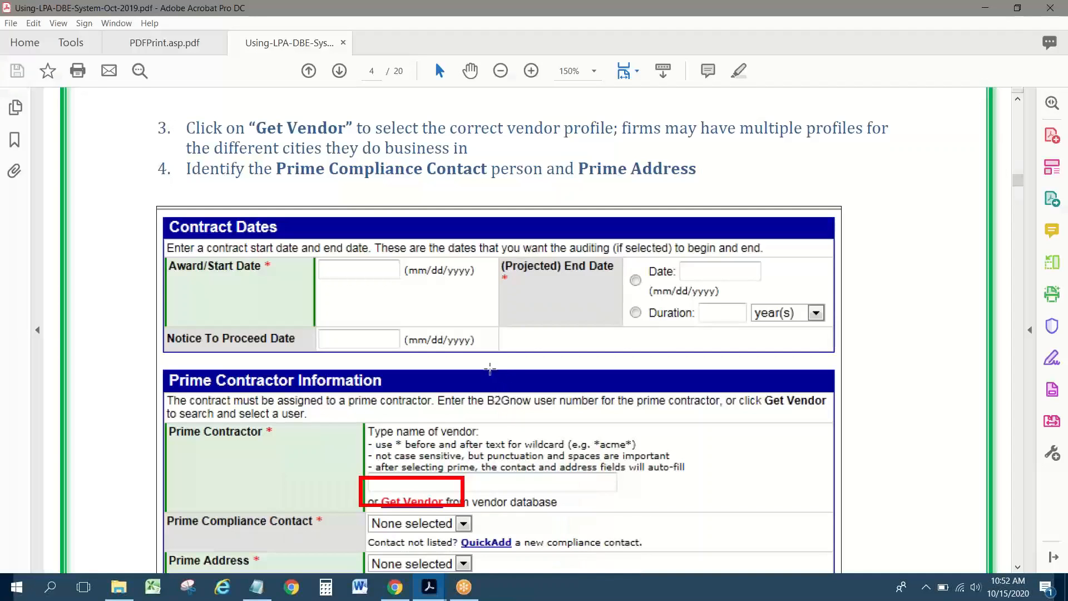
{"action": "scroll", "coordinate": [490, 368], "scroll_direction": "up", "scroll_amount": 15}
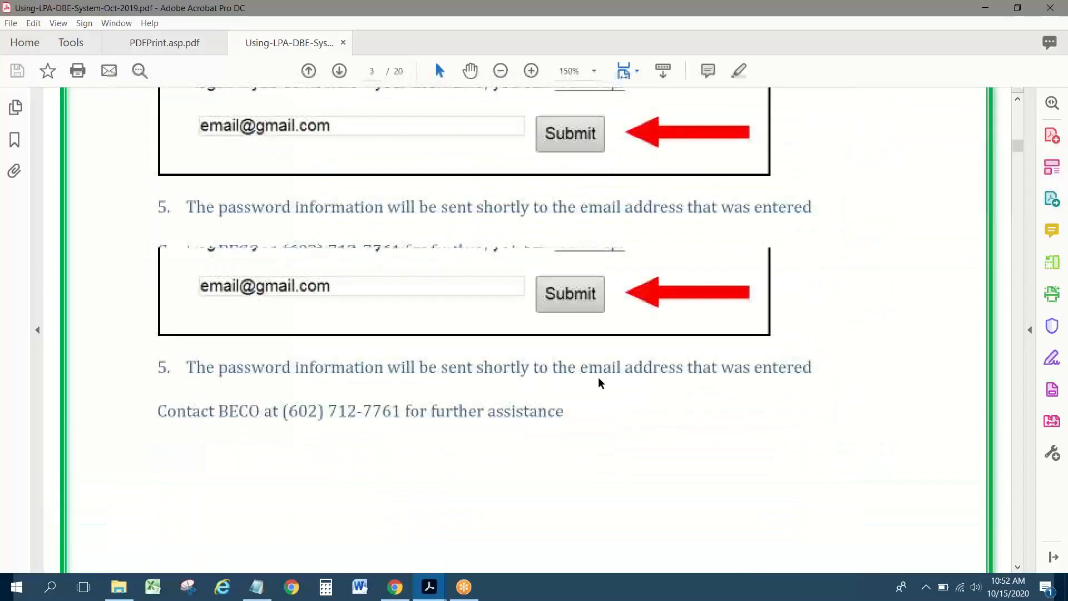
{"action": "scroll", "coordinate": [600, 383], "scroll_direction": "up", "scroll_amount": 12}
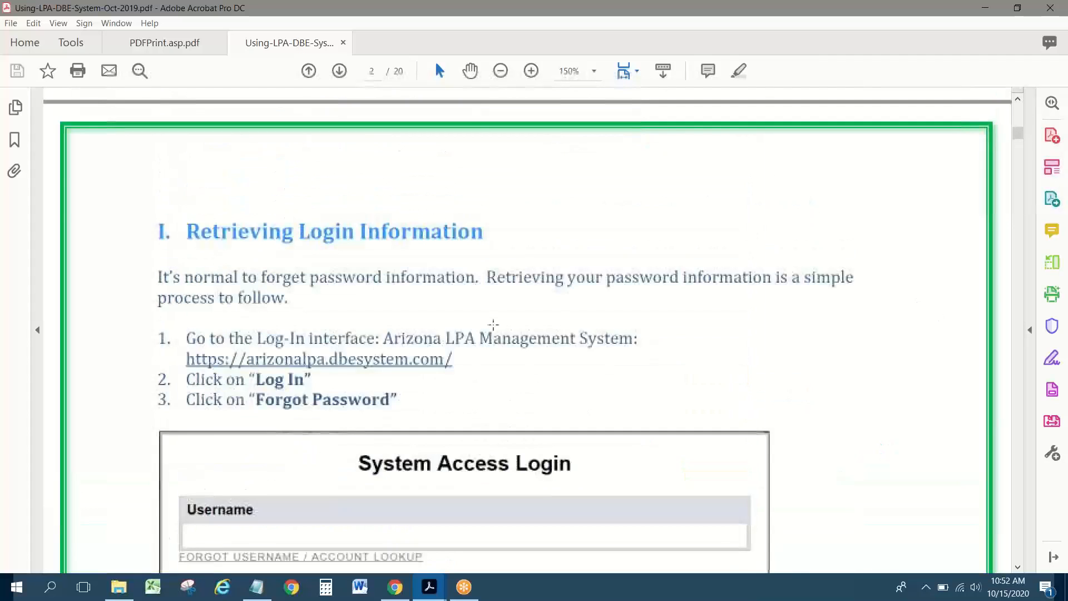
{"action": "scroll", "coordinate": [493, 323], "scroll_direction": "up", "scroll_amount": 10}
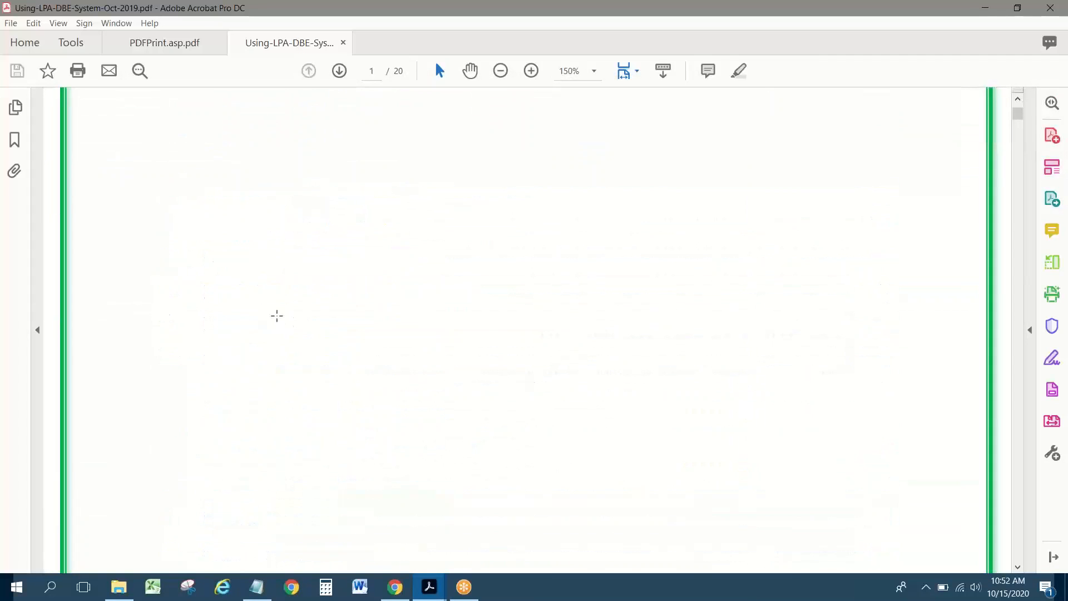
{"action": "scroll", "coordinate": [276, 314], "scroll_direction": "down", "scroll_amount": 5}
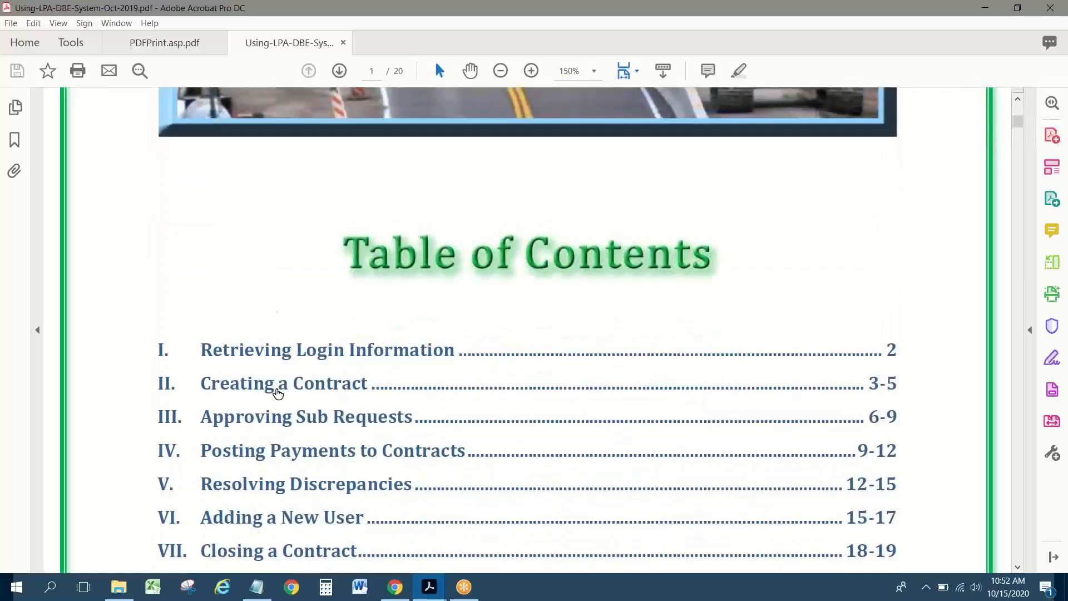
{"action": "left_click", "coordinate": [279, 393]}
Step: Read page 3's New Contract steps, then switch to the PDFPrint.asp.pdf printout
{"action": "scroll", "coordinate": [482, 377], "scroll_direction": "down", "scroll_amount": 2}
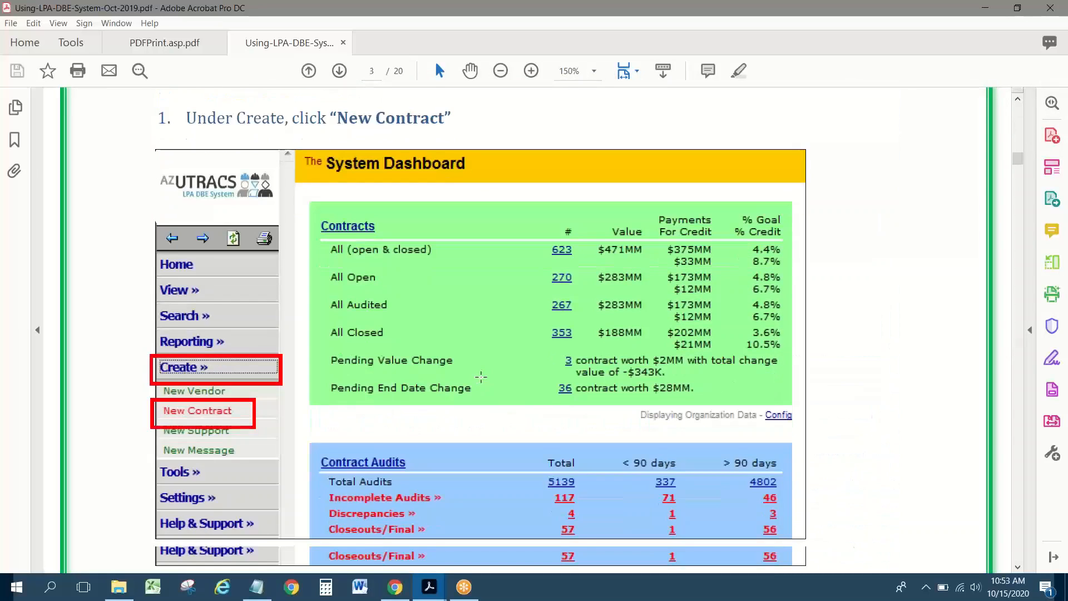
{"action": "scroll", "coordinate": [481, 377], "scroll_direction": "down", "scroll_amount": 1}
{"action": "scroll", "coordinate": [481, 377], "scroll_direction": "down", "scroll_amount": 3}
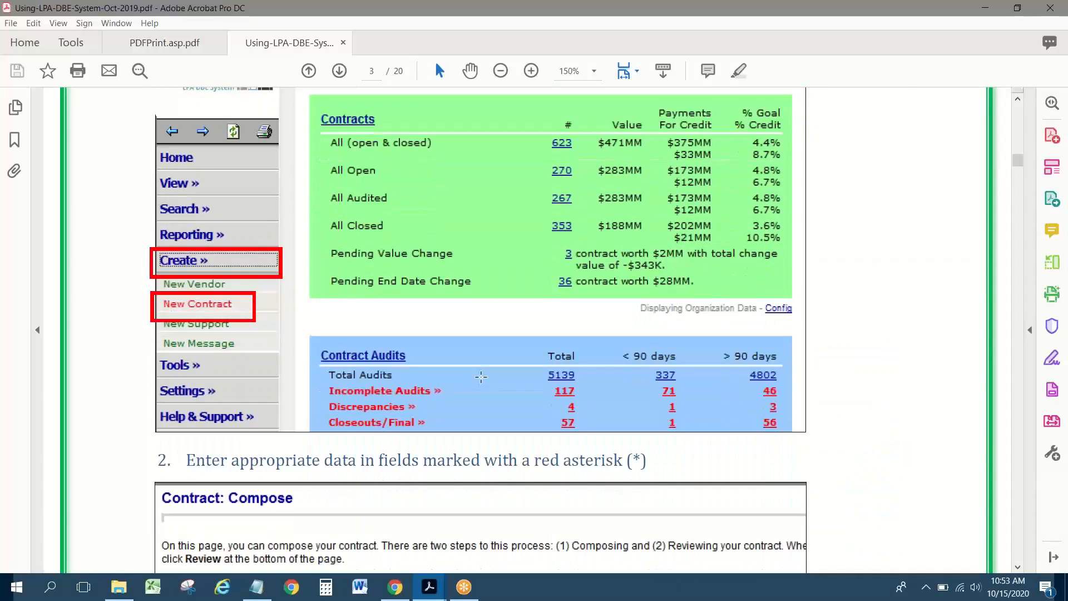
{"action": "left_click", "coordinate": [171, 37]}
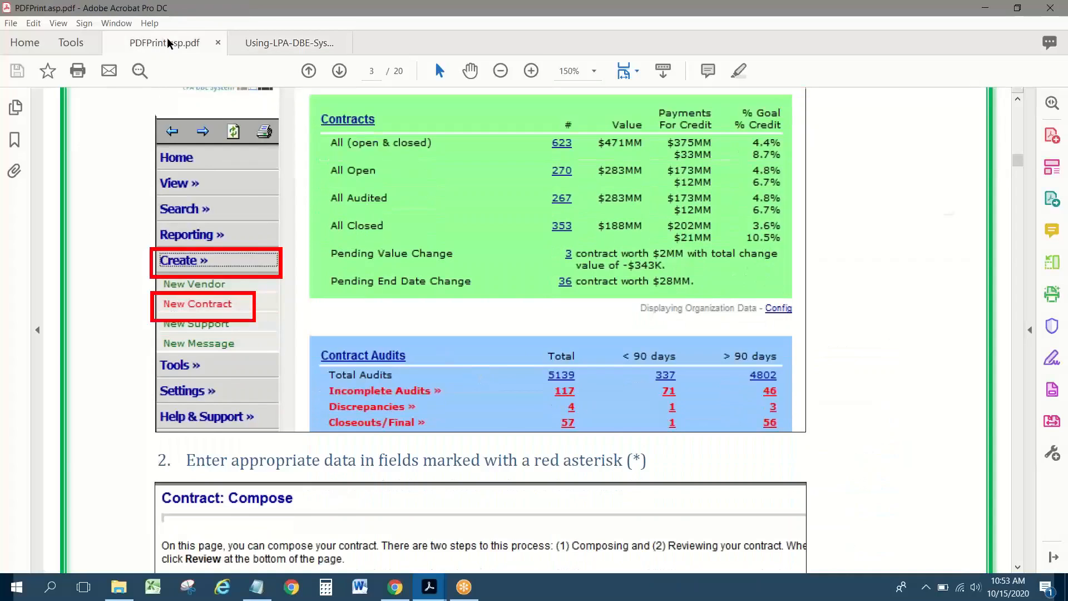
Step: Read through the Update of Transportation Providers Directory contract printout, then return to AZUTRACS in Chrome
{"action": "scroll", "coordinate": [262, 167], "scroll_direction": "down", "scroll_amount": 7}
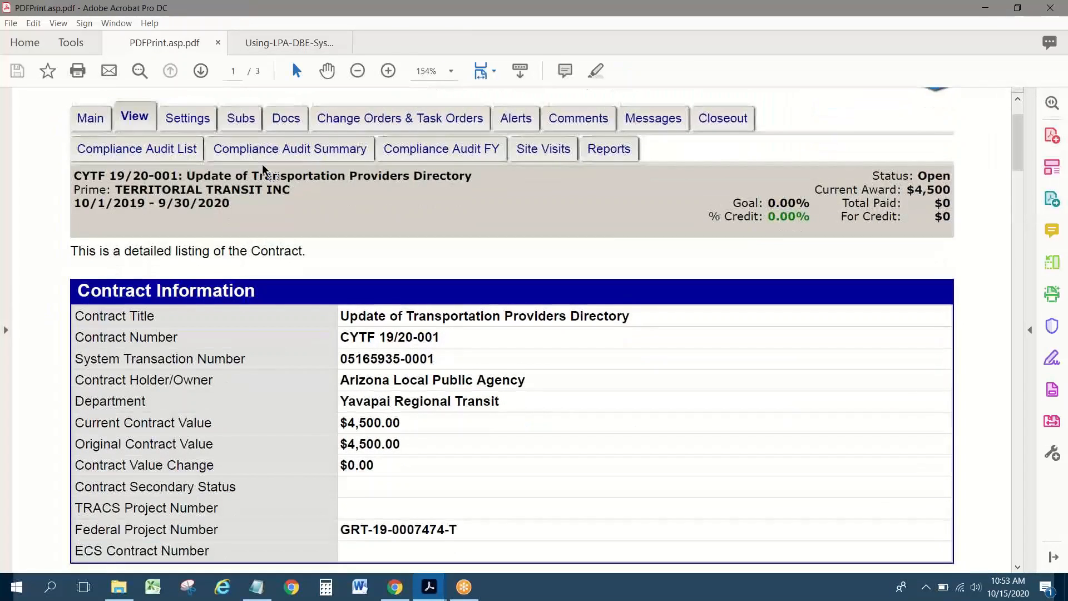
{"action": "scroll", "coordinate": [262, 164], "scroll_direction": "down", "scroll_amount": 5}
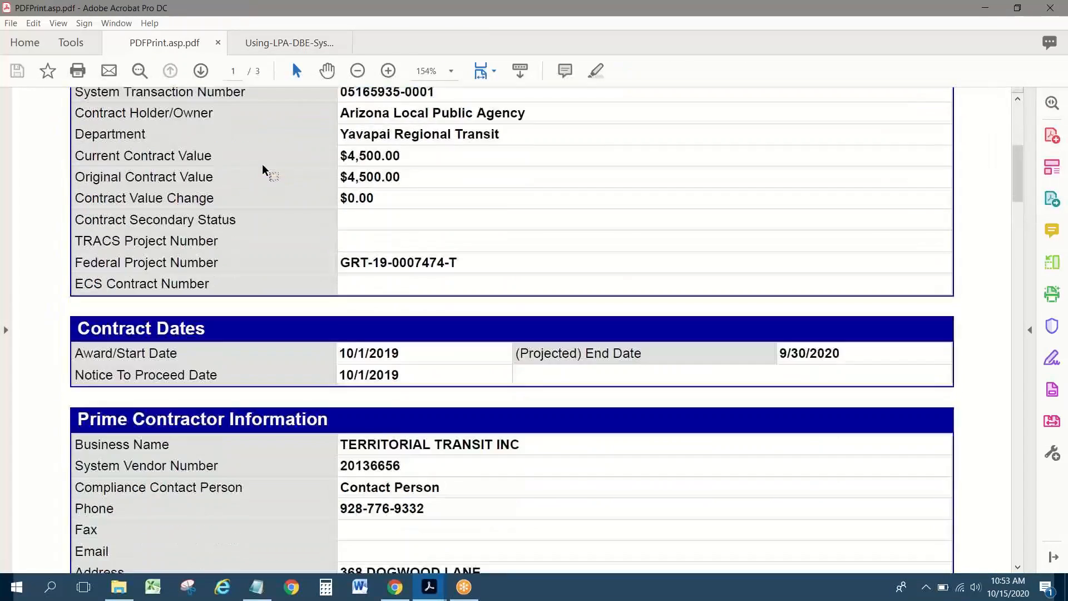
{"action": "scroll", "coordinate": [262, 164], "scroll_direction": "down", "scroll_amount": 2}
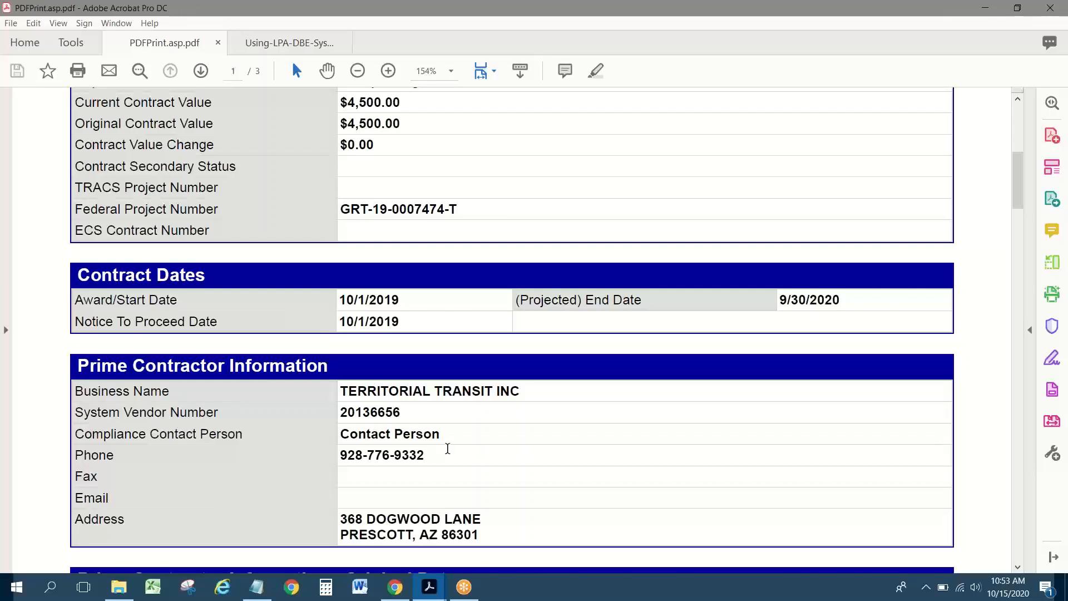
{"action": "scroll", "coordinate": [448, 451], "scroll_direction": "down", "scroll_amount": 4}
{"action": "scroll", "coordinate": [448, 451], "scroll_direction": "down", "scroll_amount": 1}
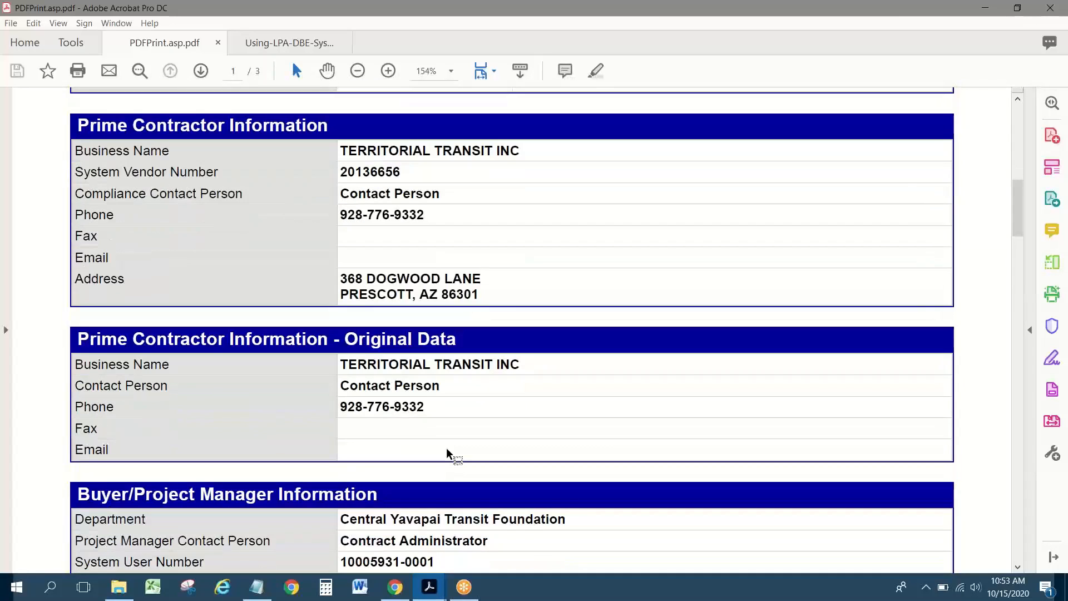
{"action": "scroll", "coordinate": [448, 452], "scroll_direction": "down", "scroll_amount": 1}
{"action": "scroll", "coordinate": [445, 454], "scroll_direction": "down", "scroll_amount": 1}
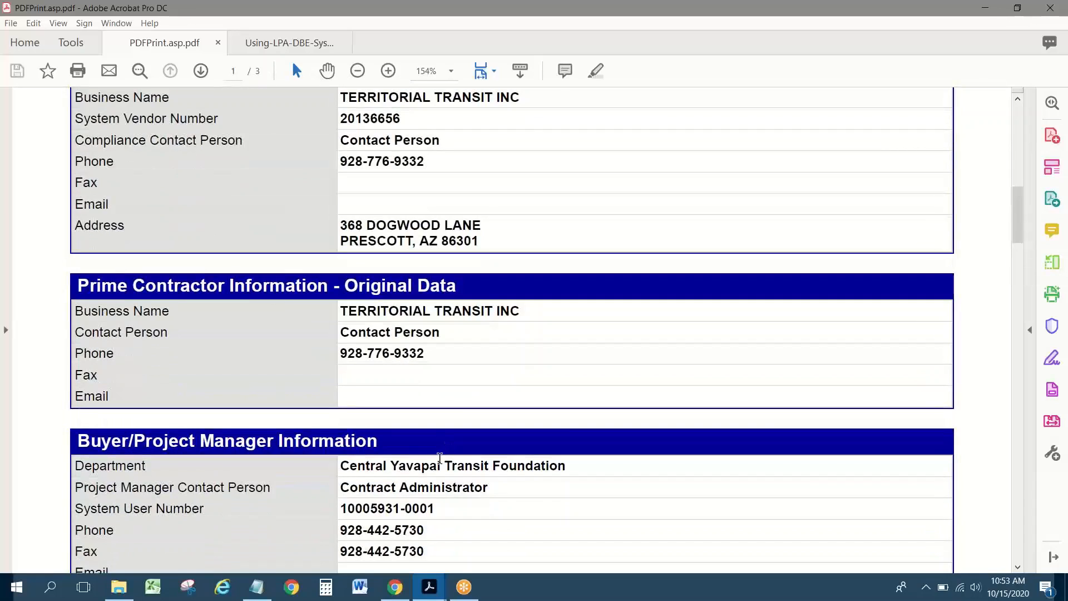
{"action": "scroll", "coordinate": [440, 457], "scroll_direction": "down", "scroll_amount": 1}
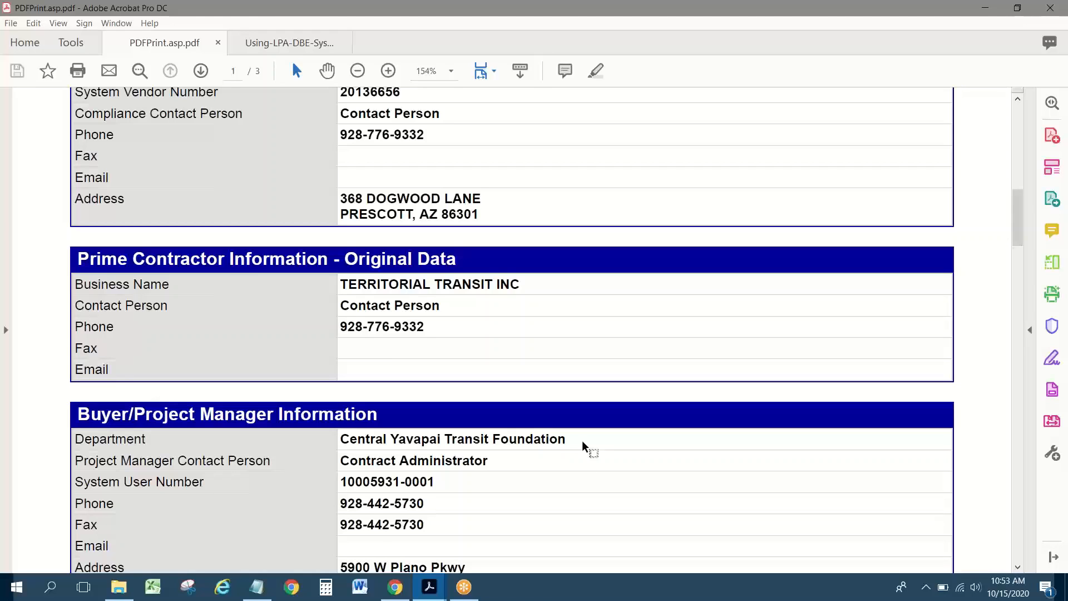
{"action": "scroll", "coordinate": [582, 440], "scroll_direction": "up", "scroll_amount": 15}
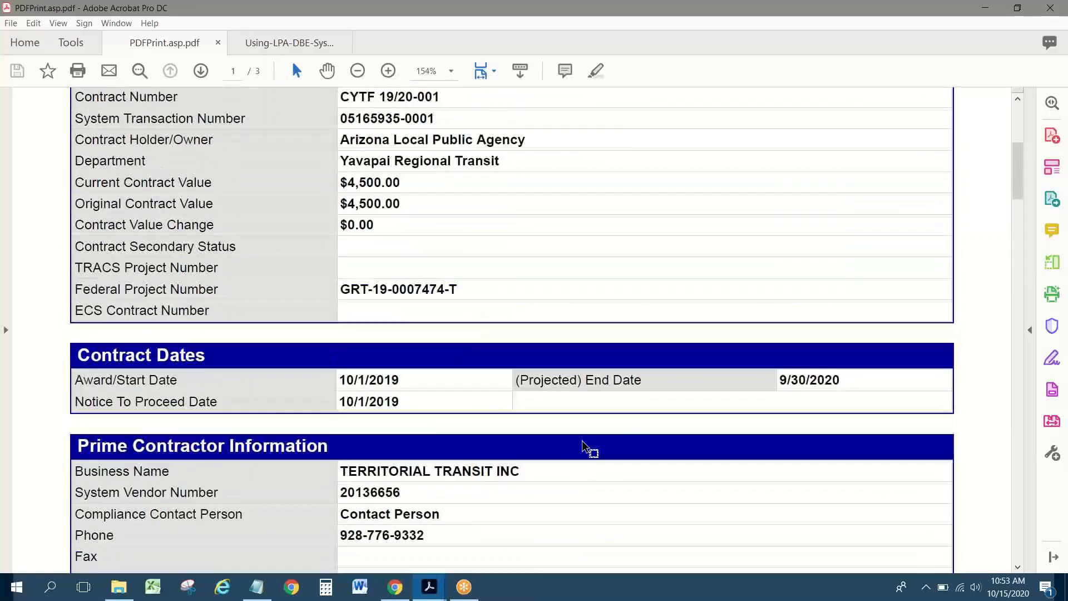
{"action": "scroll", "coordinate": [582, 443], "scroll_direction": "up", "scroll_amount": 5}
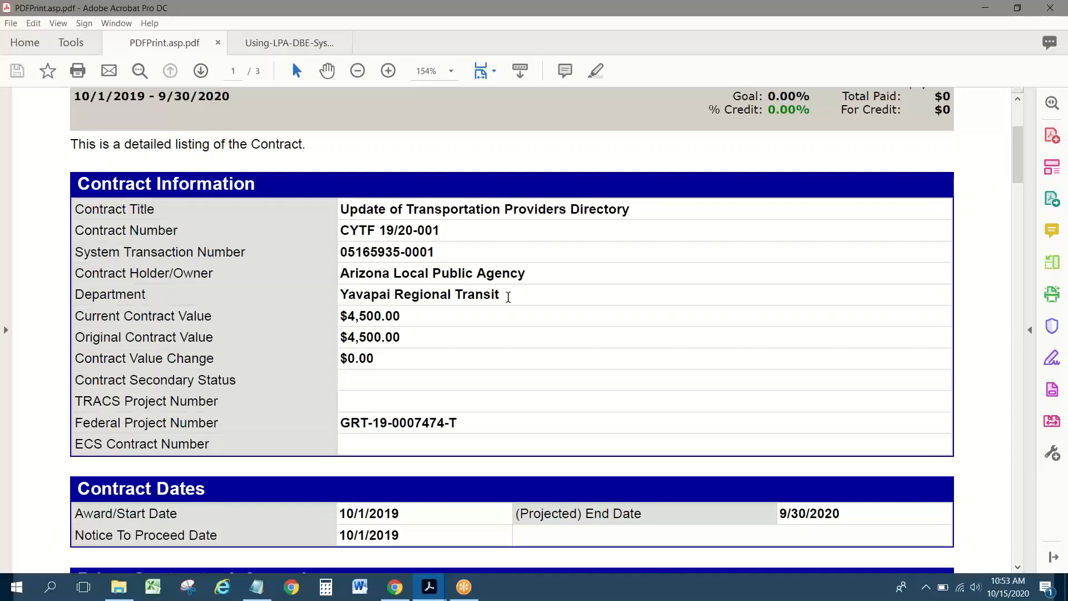
{"action": "scroll", "coordinate": [508, 296], "scroll_direction": "down", "scroll_amount": 2}
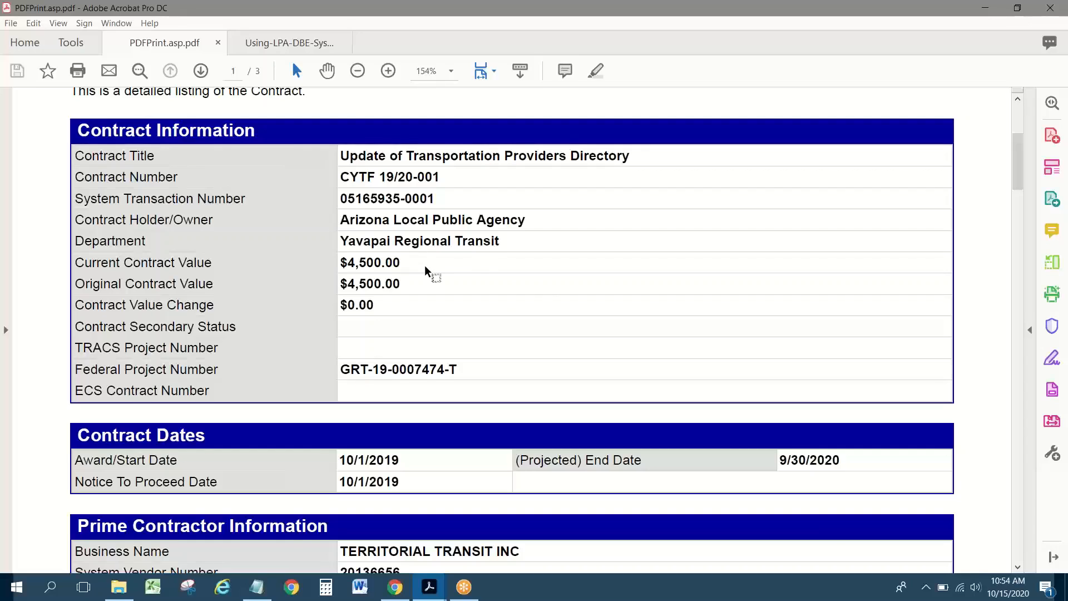
{"action": "scroll", "coordinate": [445, 265], "scroll_direction": "up", "scroll_amount": 2}
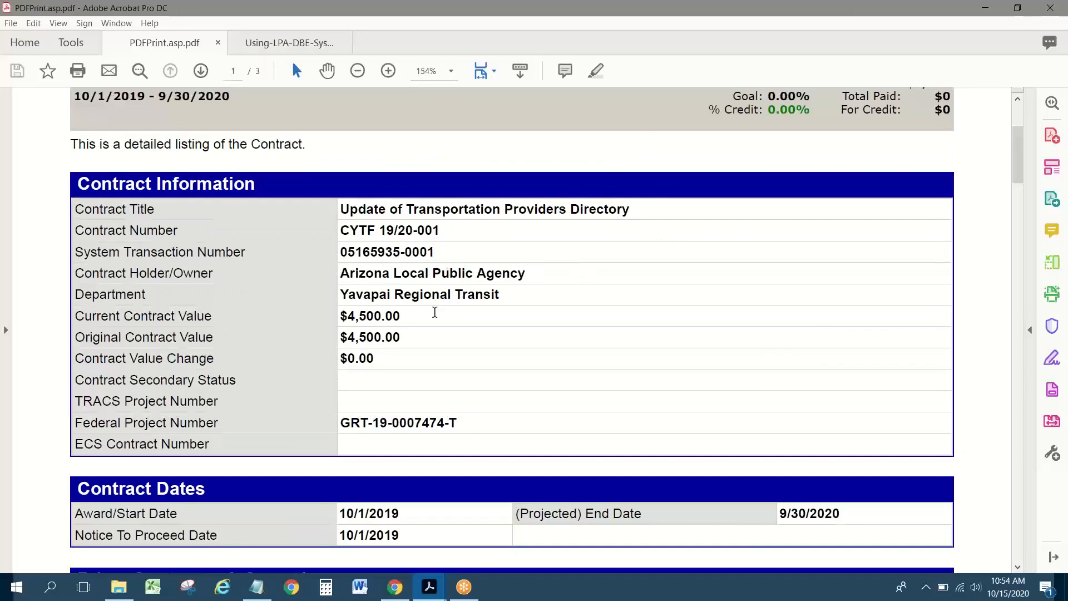
{"action": "scroll", "coordinate": [434, 318], "scroll_direction": "down", "scroll_amount": 1}
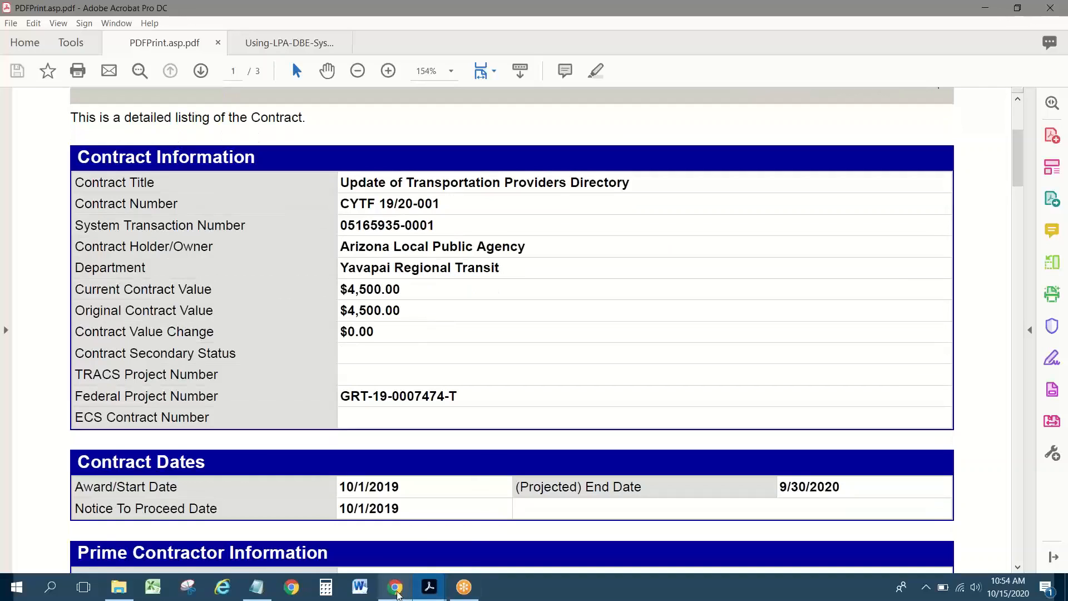
{"action": "left_click", "coordinate": [395, 589]}
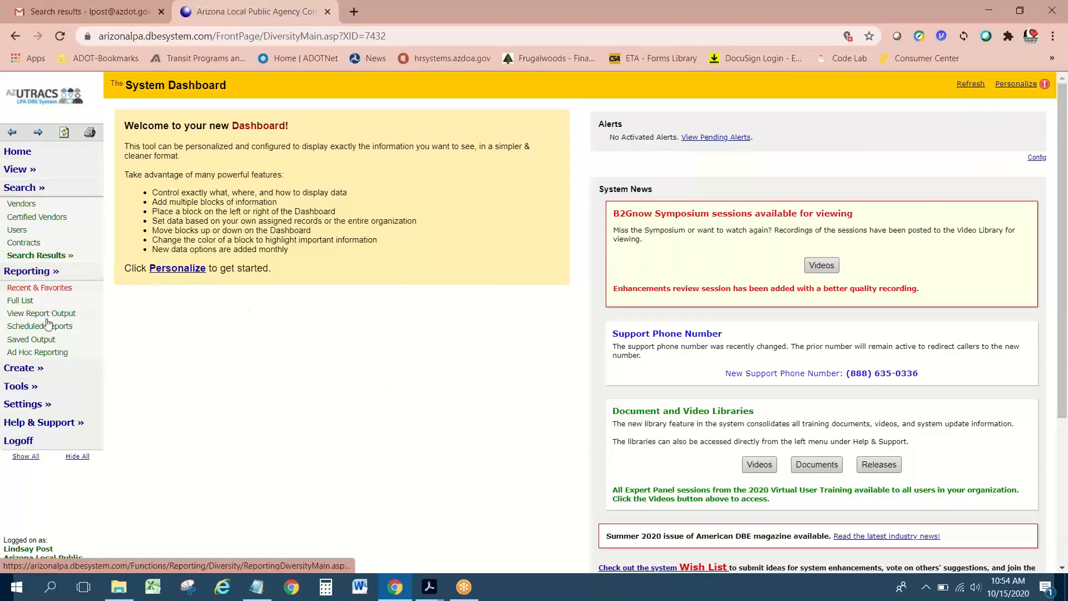
Step: Open a new Contract: Compose form via Create » New Contract, with Arizona Local Public Agency as holder
{"action": "left_click", "coordinate": [30, 372]}
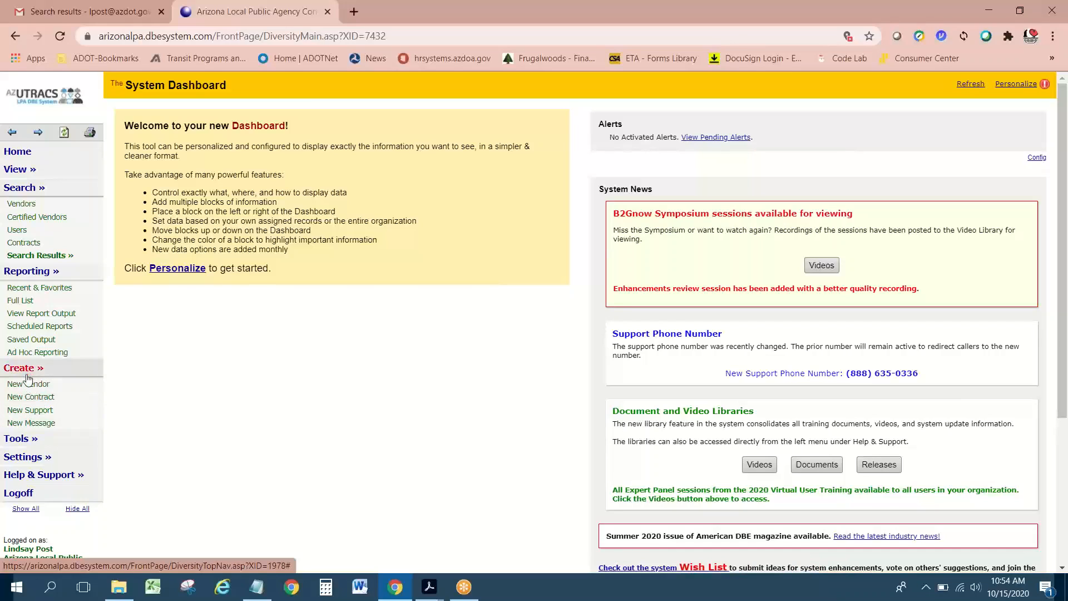
{"action": "left_click", "coordinate": [31, 398]}
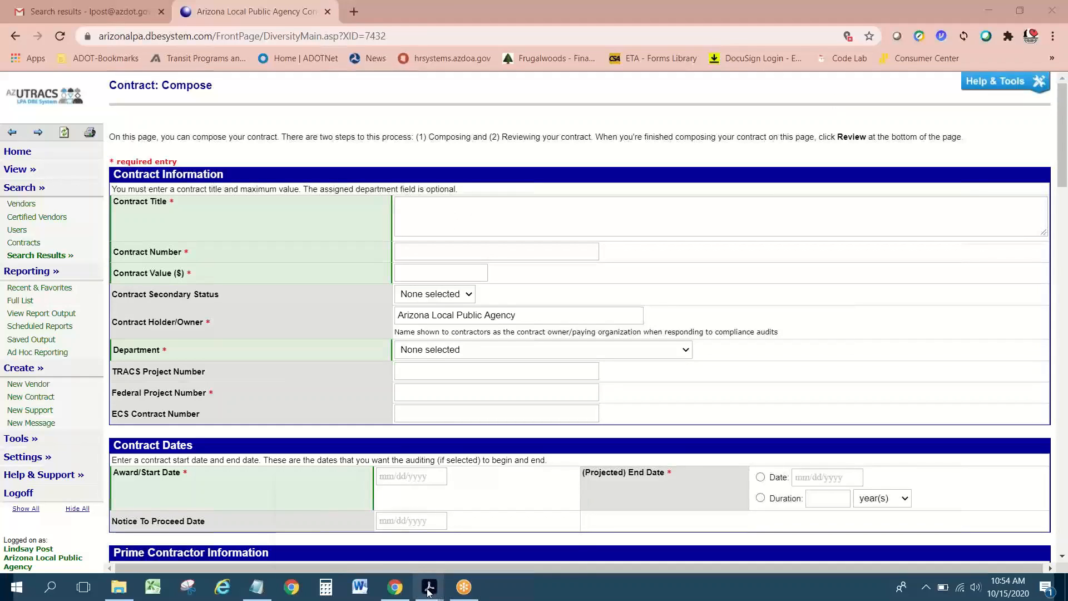
Step: Check the earlier contract printout in Acrobat, then return to the contract compose form
{"action": "mouse_move", "coordinate": [429, 587]}
{"action": "left_click", "coordinate": [360, 508]}
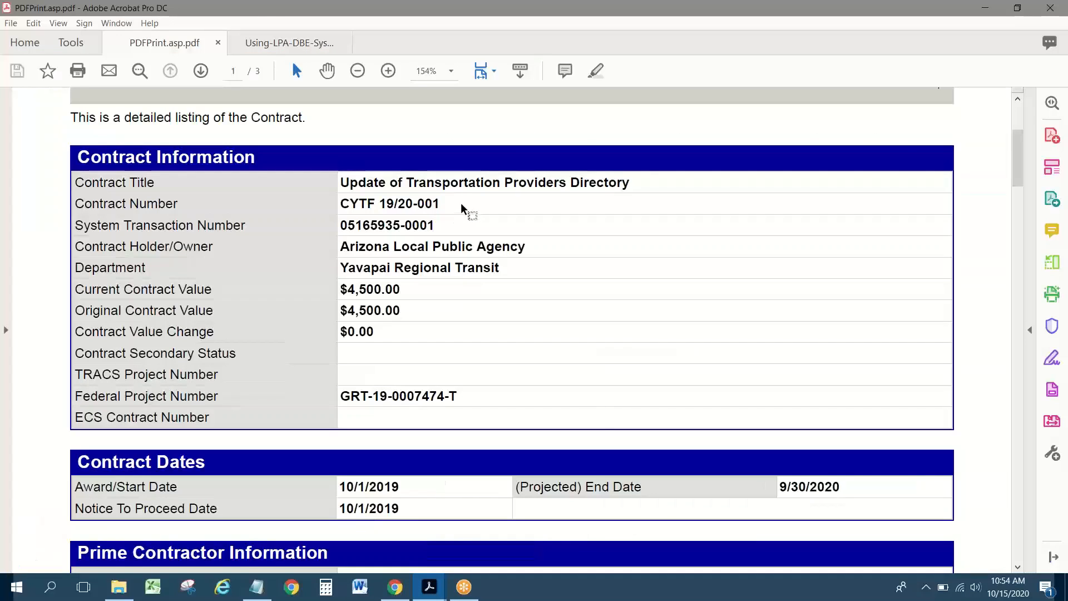
{"action": "scroll", "coordinate": [462, 208], "scroll_direction": "up", "scroll_amount": 1}
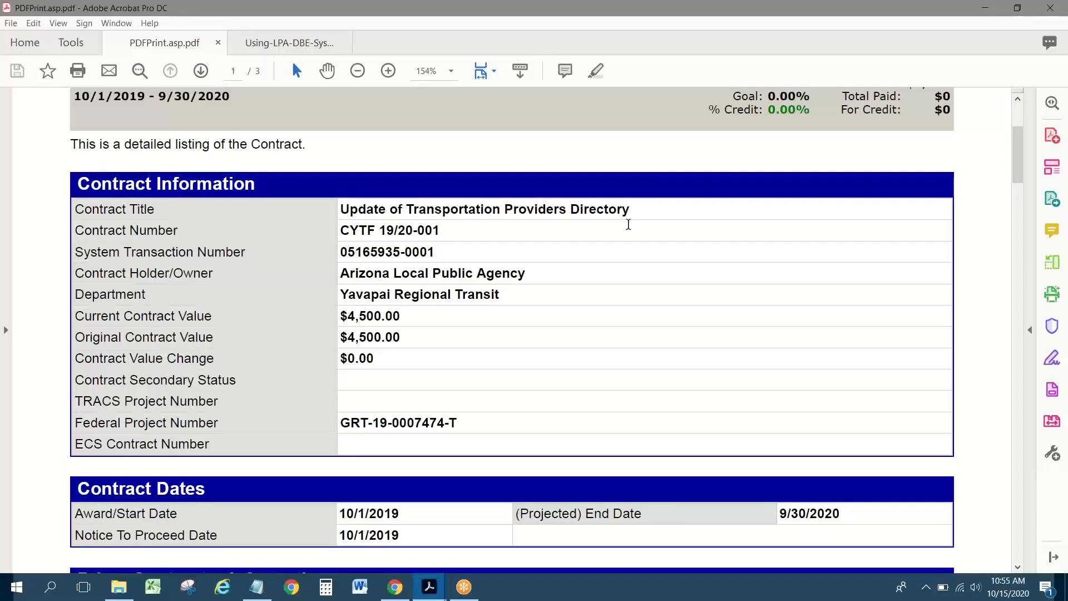
{"action": "key", "text": "alt+Tab"}
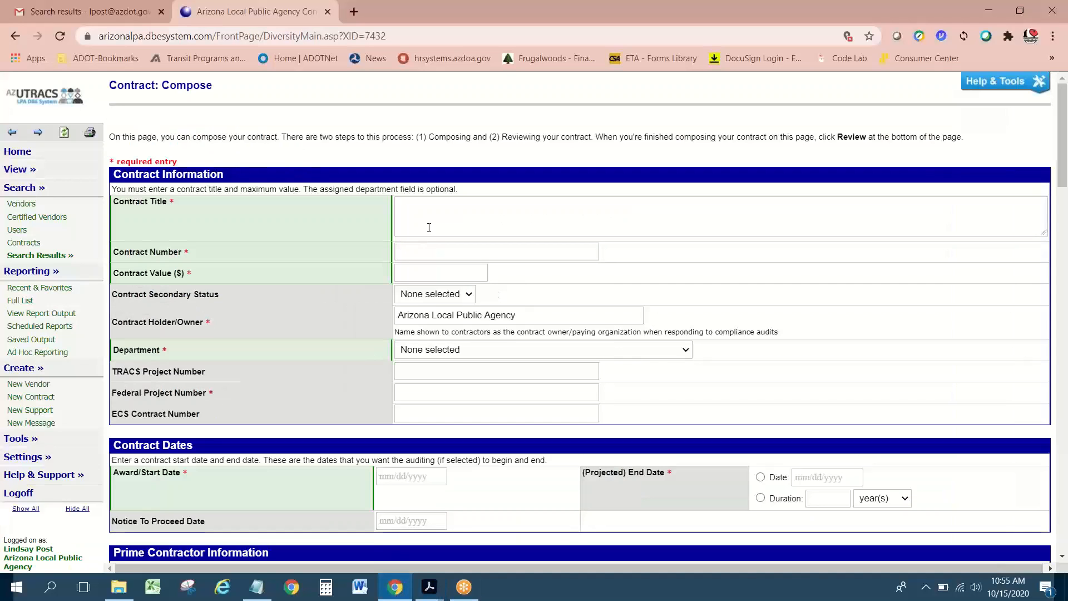
Step: Enter 'Printing Services' as the new contract's title
{"action": "left_click", "coordinate": [430, 219]}
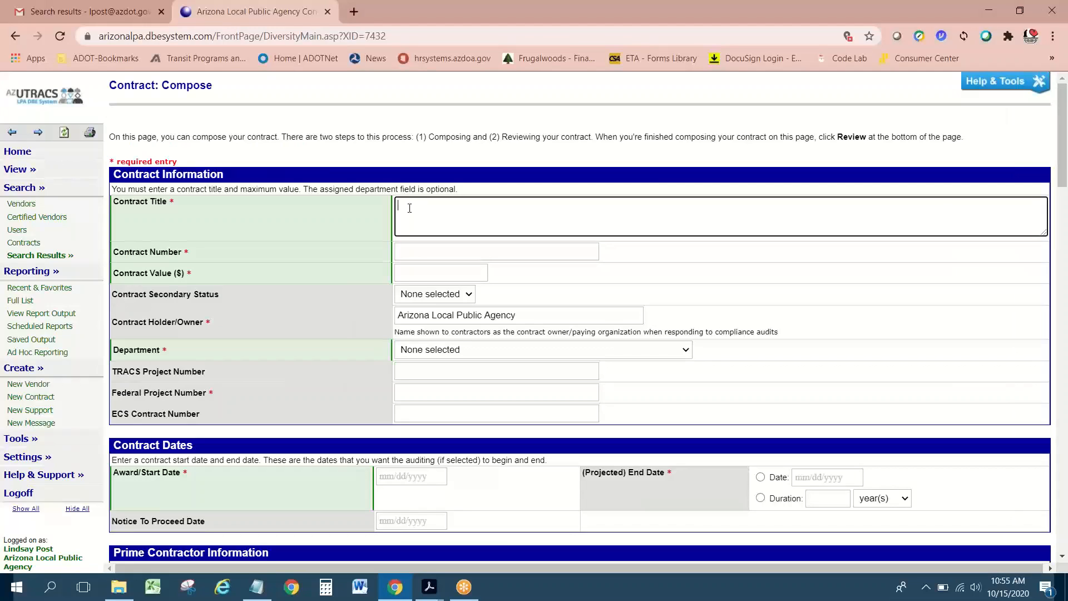
{"action": "left_click", "coordinate": [954, 216]}
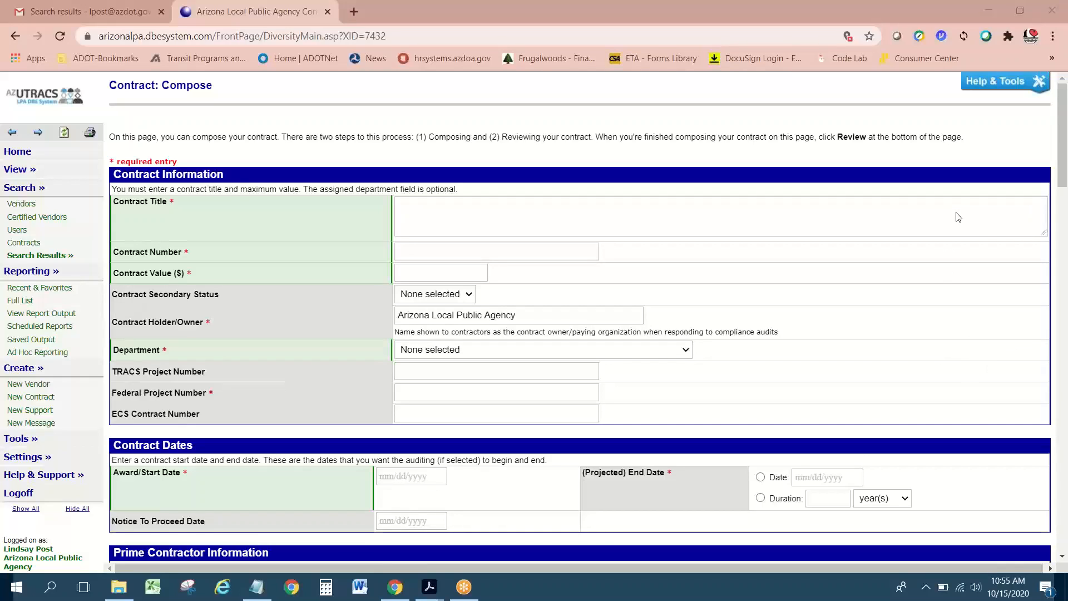
{"action": "left_click", "coordinate": [455, 215]}
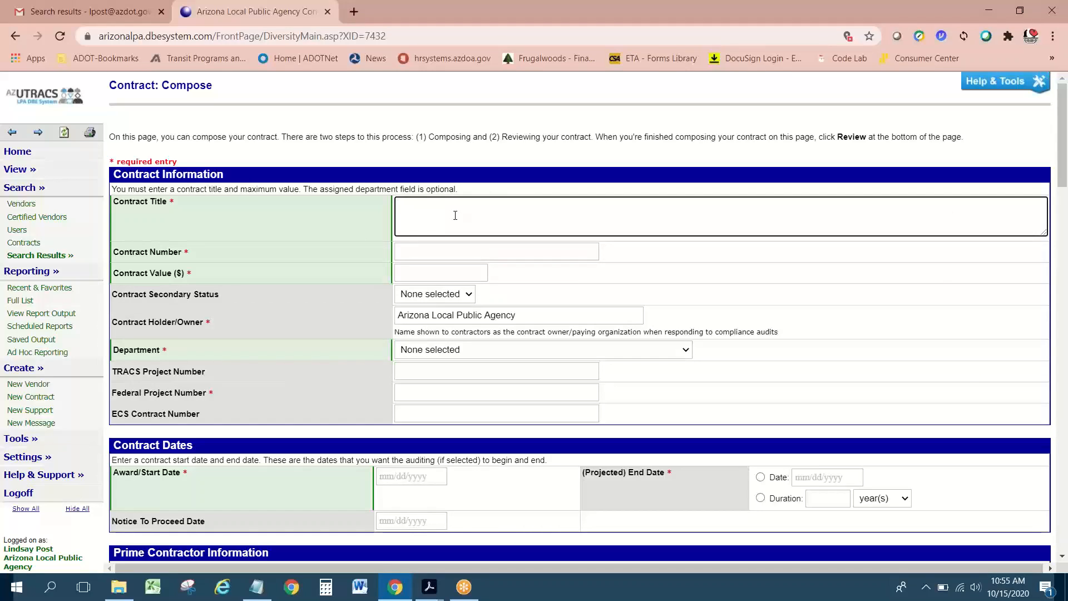
{"action": "type", "text": "Printing and"}
{"action": "key", "text": "BackSpace"}
{"action": "key", "text": "BackSpace"}
{"action": "key", "text": "BackSpace"}
{"action": "key", "text": "BackSpace"}
{"action": "type", "text": "Services"}
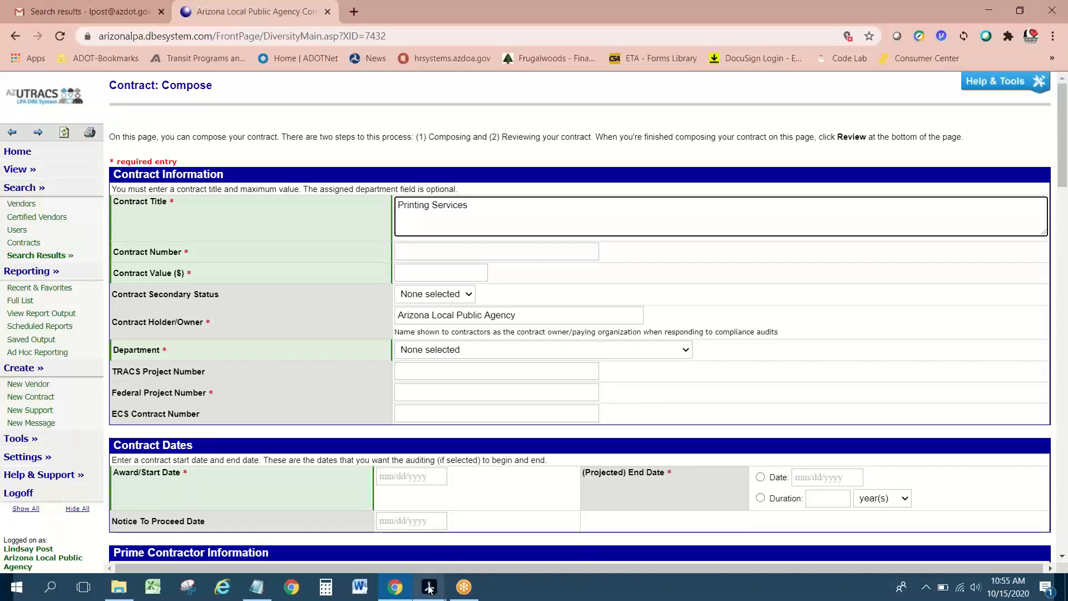
{"action": "left_click", "coordinate": [415, 256]}
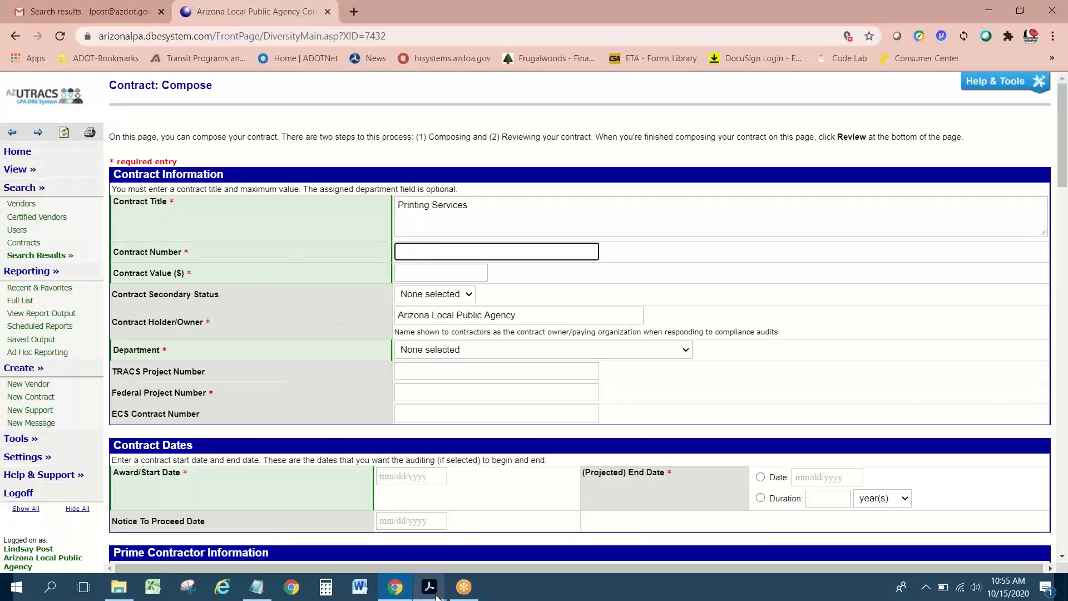
Step: Copy contract number CYTF 19/20-001 from the Acrobat printout into the Contract Number field
{"action": "mouse_move", "coordinate": [431, 595]}
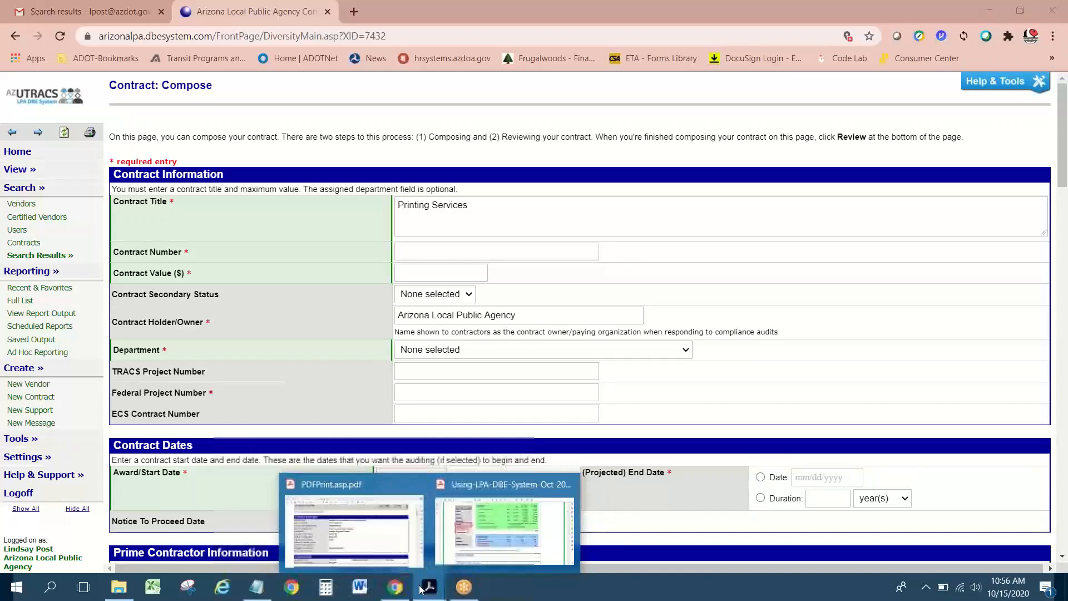
{"action": "left_click", "coordinate": [383, 537]}
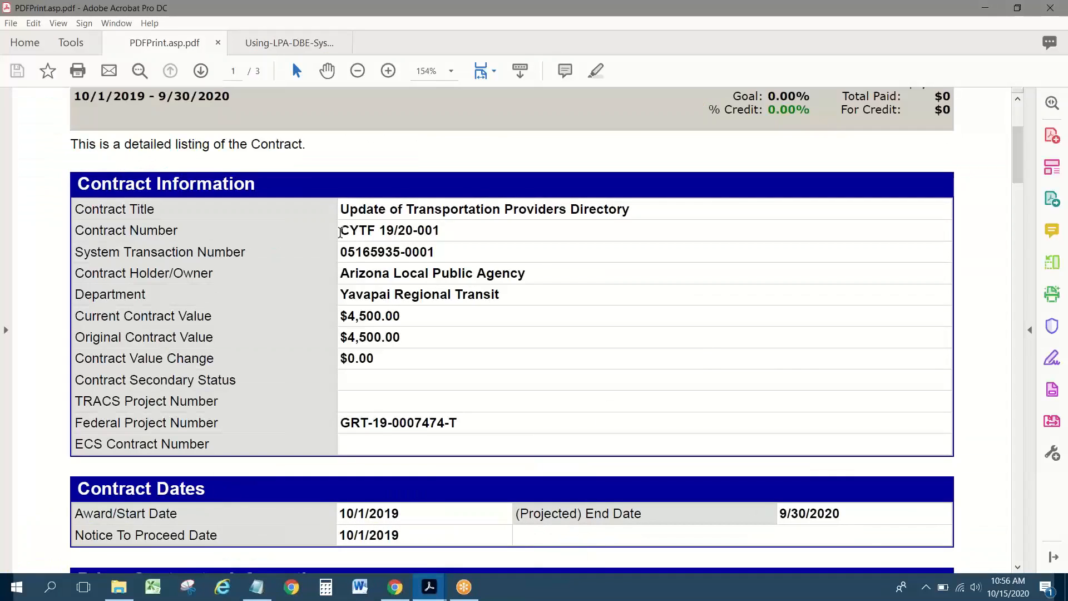
{"action": "left_click_drag", "start_coordinate": [340, 230], "coordinate": [444, 237]}
{"action": "key", "text": "ctrl+c"}
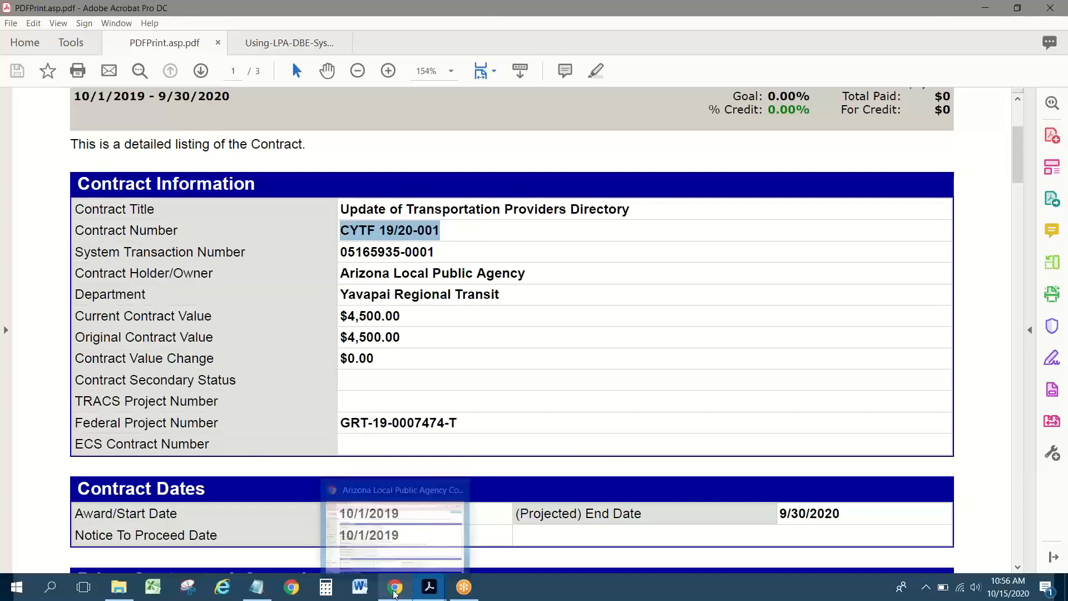
{"action": "left_click", "coordinate": [396, 534]}
{"action": "key", "text": "ctrl+v"}
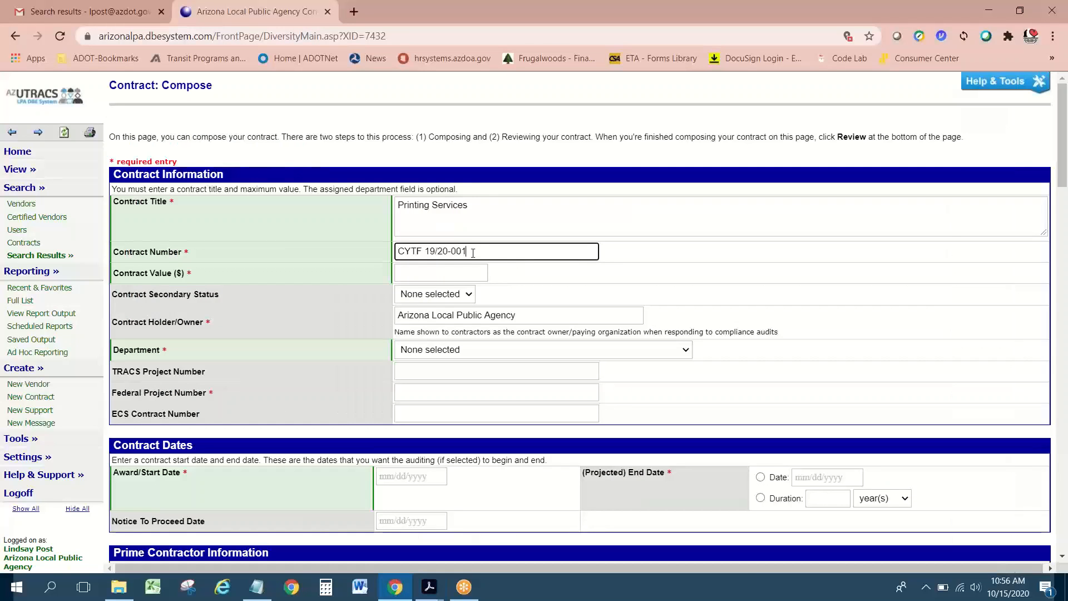
Step: Change the copied number's final digit so it reads CYTF 19/20-002
{"action": "key", "text": "BackSpace"}
{"action": "type", "text": "2"}
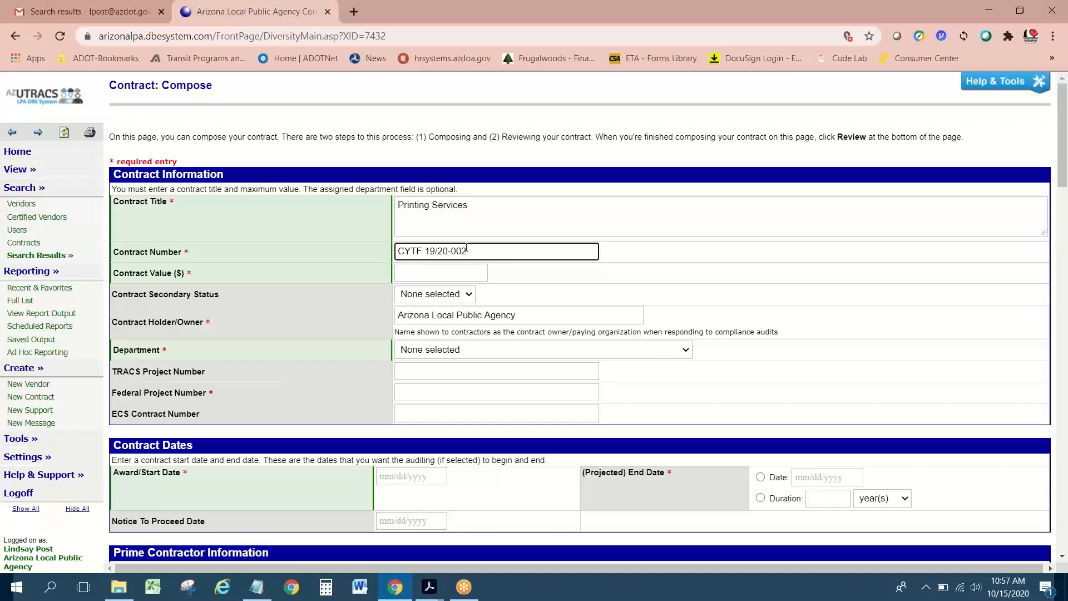
{"action": "left_click", "coordinate": [437, 275]}
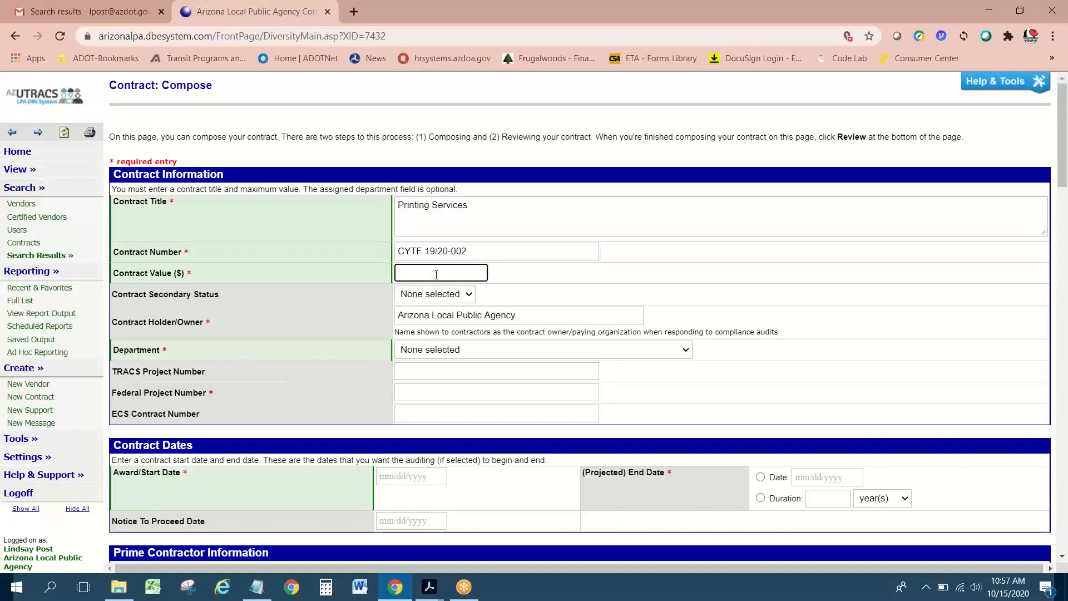
{"action": "left_click", "coordinate": [429, 587]}
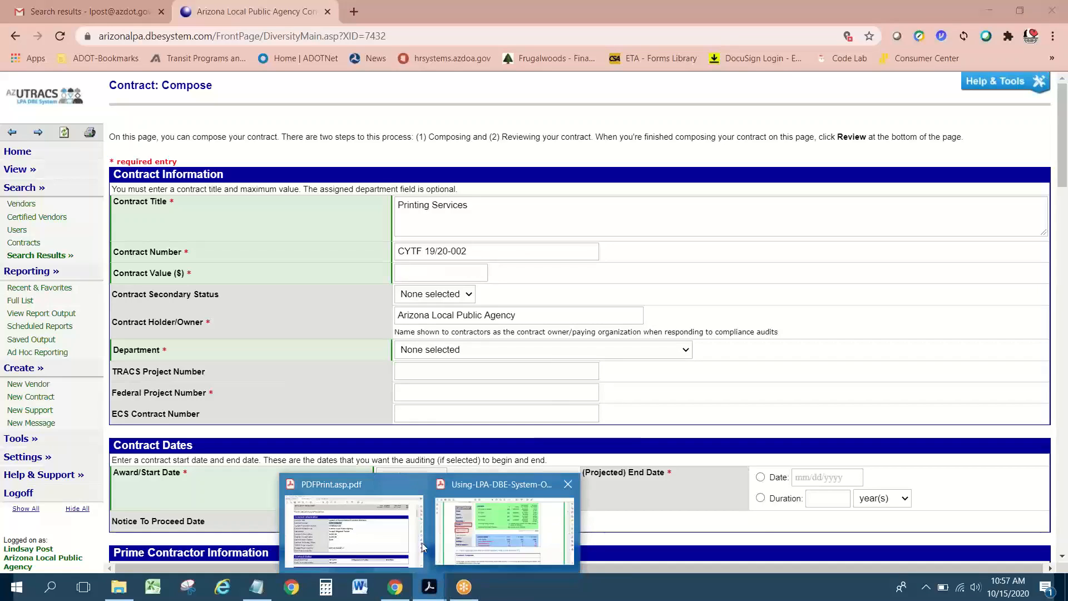
{"action": "left_click", "coordinate": [372, 534]}
{"action": "scroll", "coordinate": [406, 424], "scroll_direction": "down", "scroll_amount": 1}
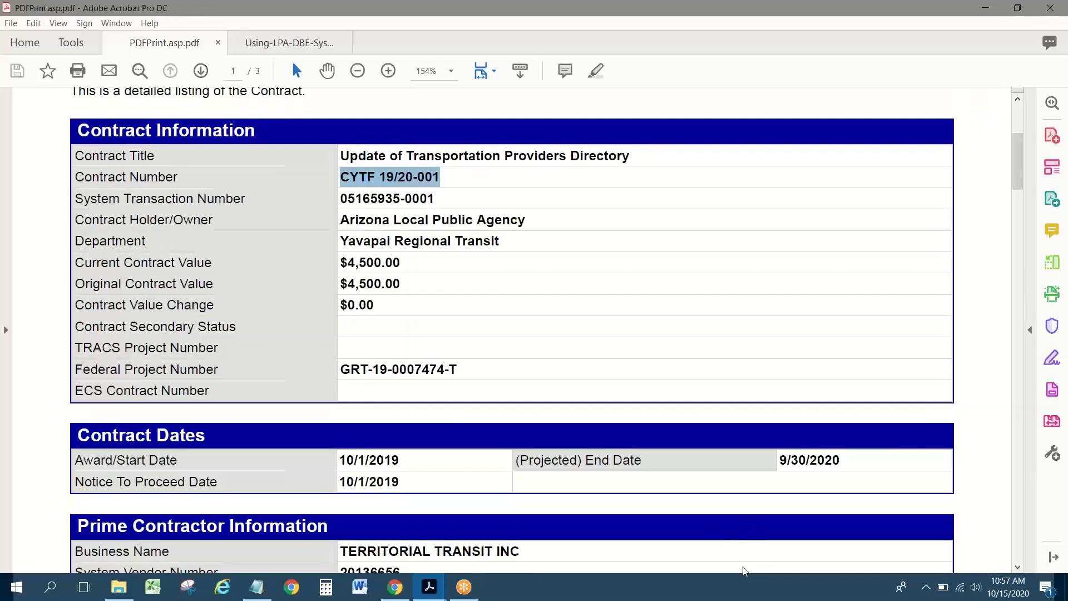
{"action": "left_click", "coordinate": [673, 488]}
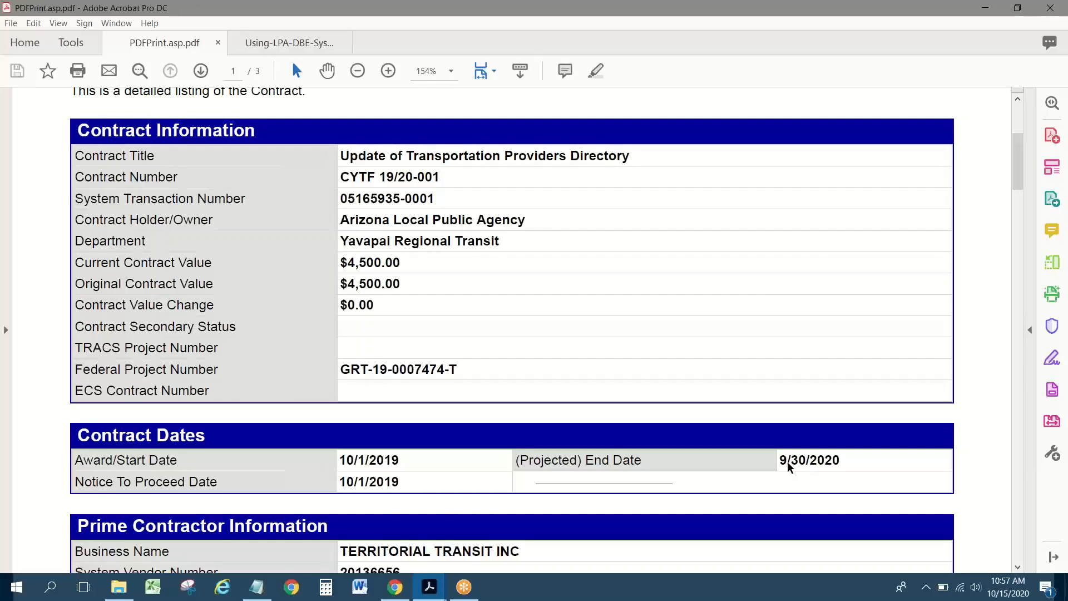
{"action": "scroll", "coordinate": [494, 410], "scroll_direction": "down", "scroll_amount": 2}
{"action": "scroll", "coordinate": [493, 410], "scroll_direction": "down", "scroll_amount": 3}
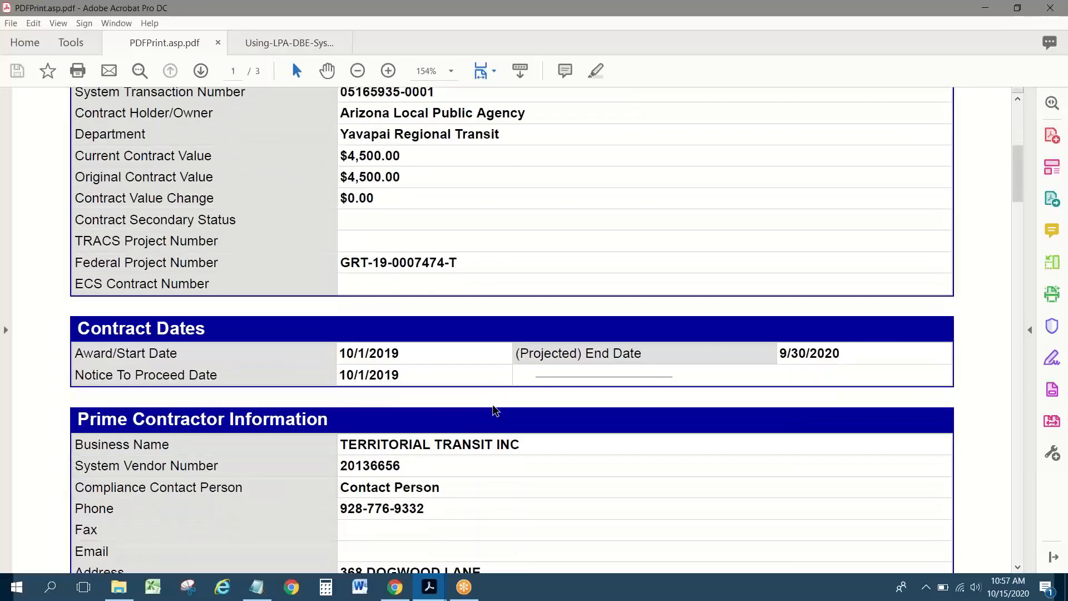
{"action": "scroll", "coordinate": [493, 410], "scroll_direction": "up", "scroll_amount": 9}
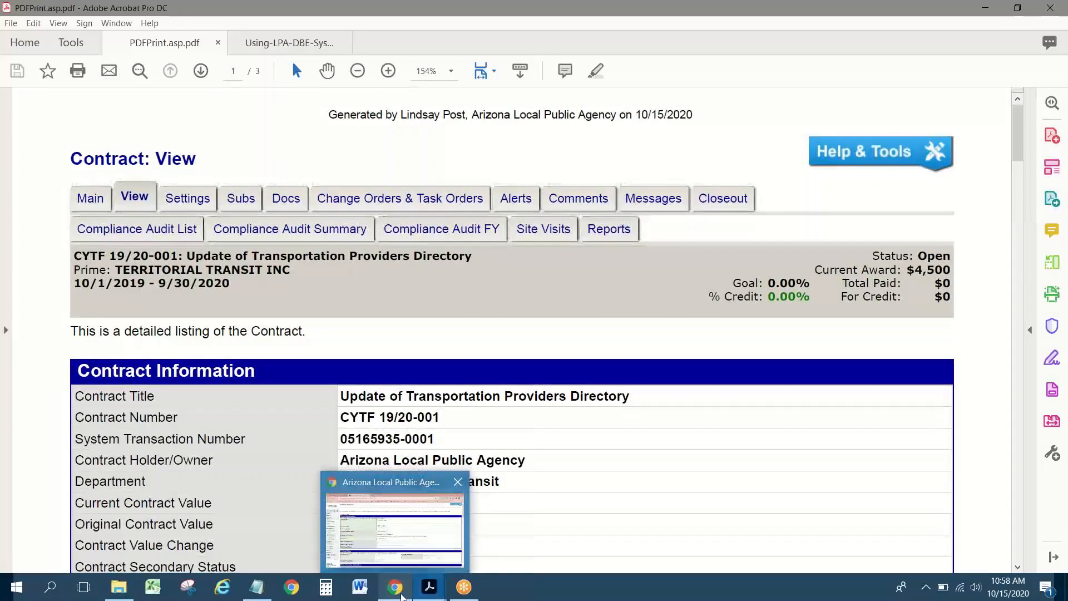
{"action": "left_click", "coordinate": [408, 589]}
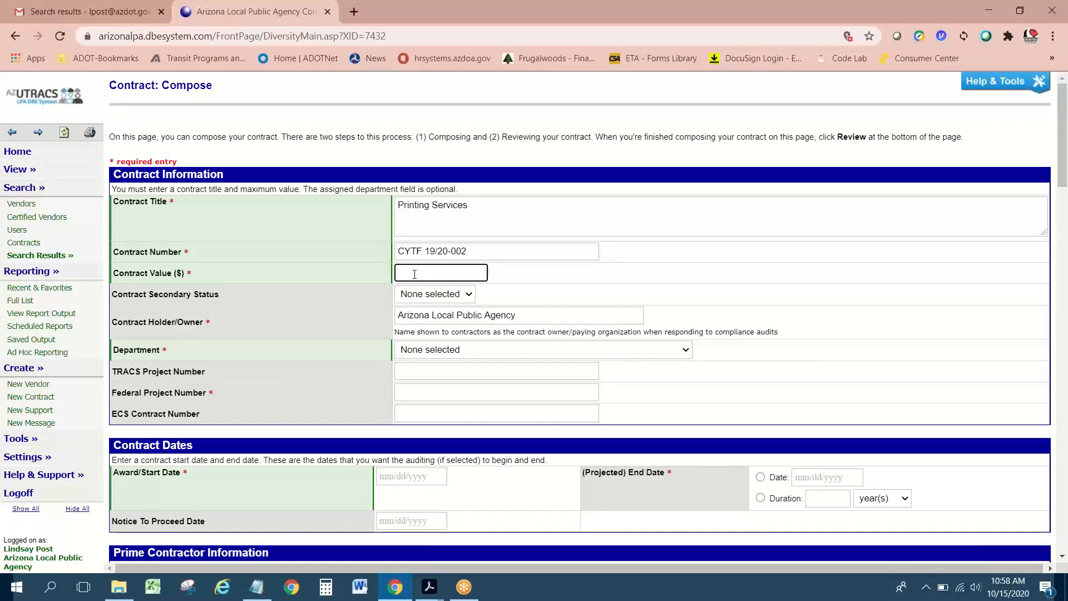
Step: Enter contract value 2000.00 and set Contract Holder/Owner to Central Yavapai Transit Foundation
{"action": "type", "text": "2000.00"}
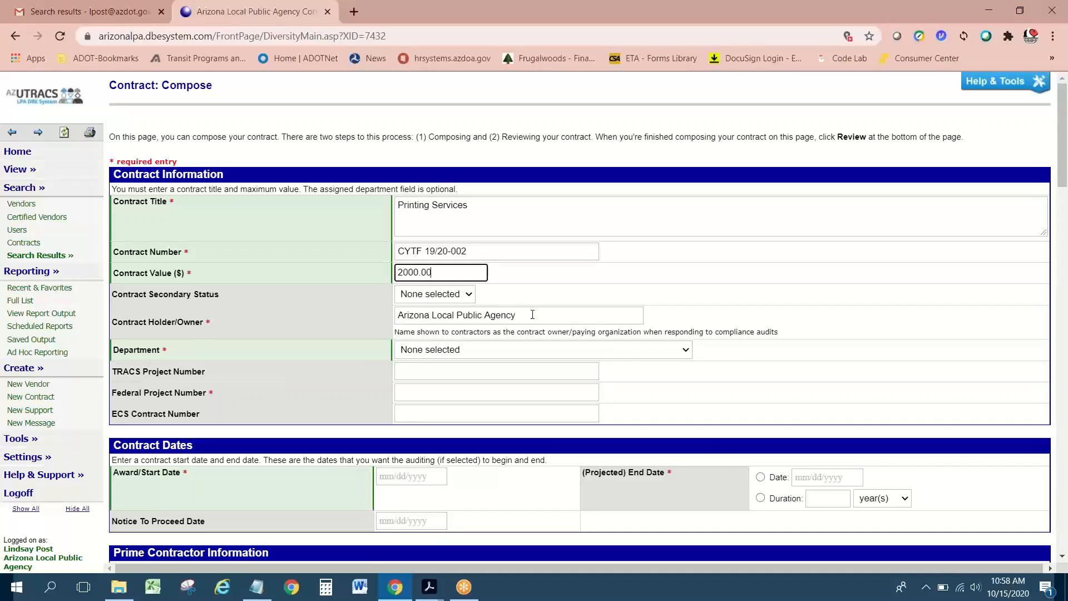
{"action": "left_click_drag", "start_coordinate": [532, 315], "coordinate": [381, 303]}
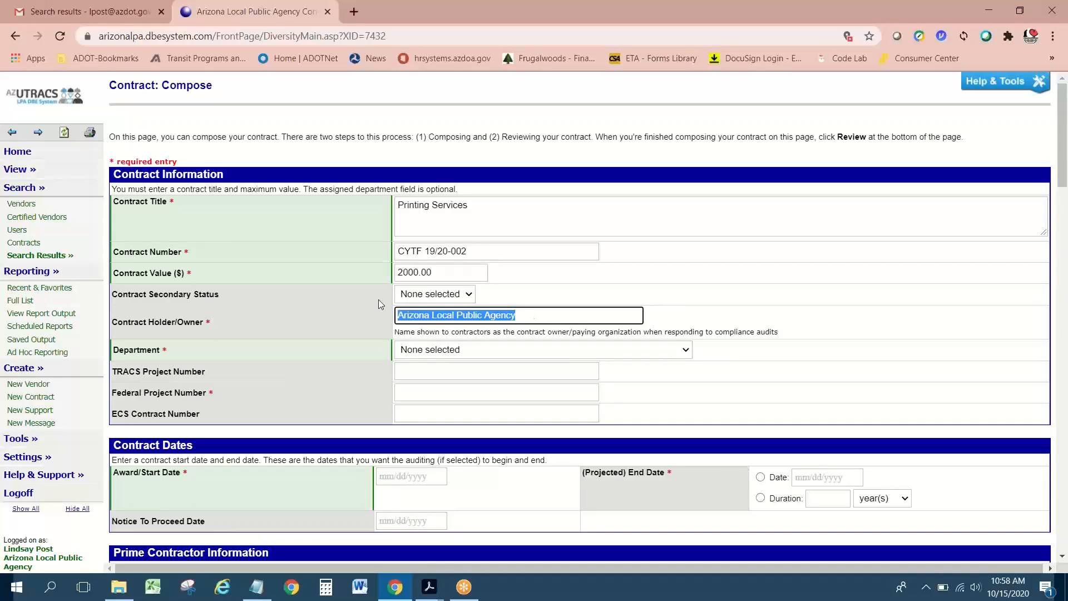
{"action": "type", "text": "Cen"}
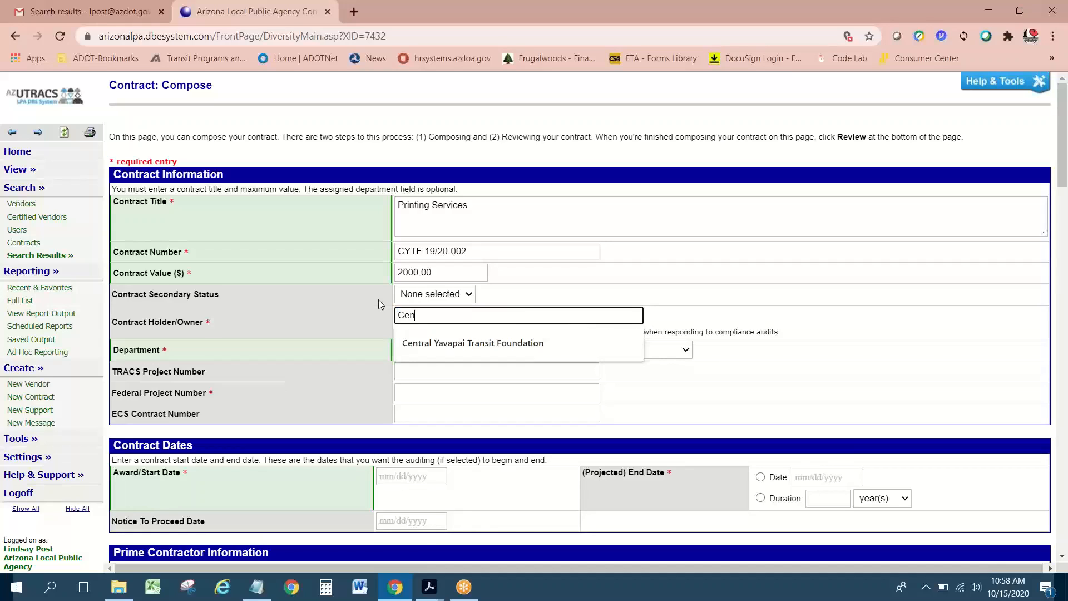
{"action": "key", "text": "Down"}
{"action": "key", "text": "Return"}
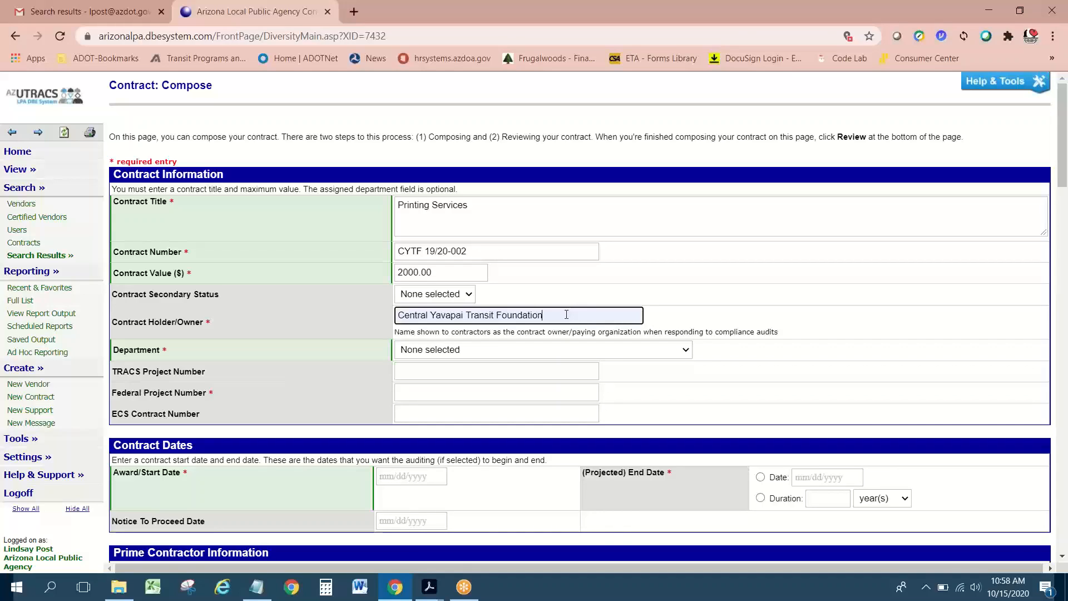
{"action": "left_click", "coordinate": [725, 324]}
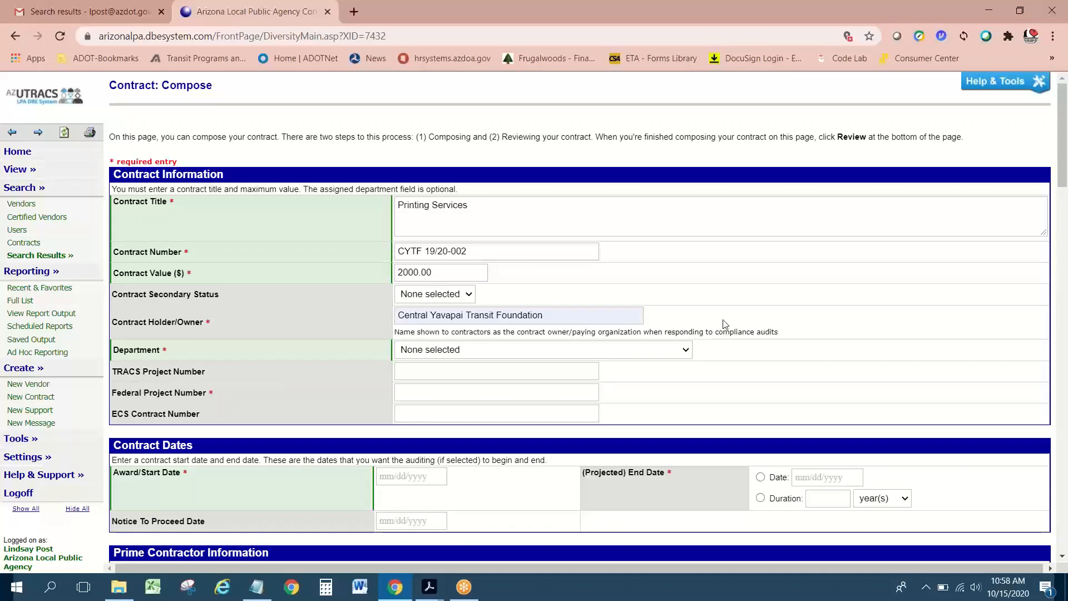
Step: Choose Central Yavapai Transit Foundation as the contract's Department
{"action": "left_click", "coordinate": [436, 354]}
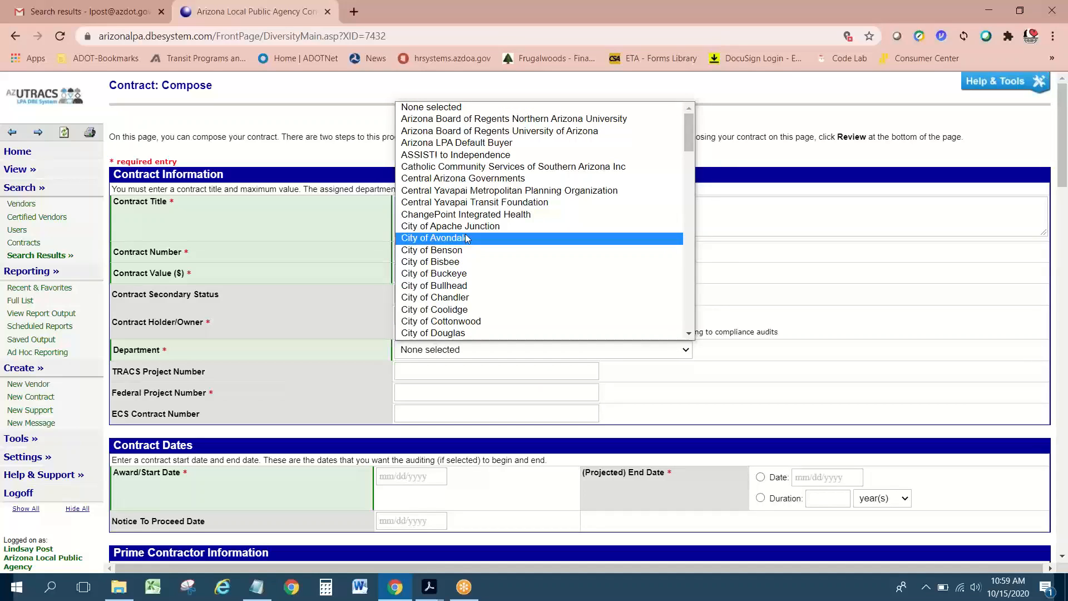
{"action": "left_click", "coordinate": [470, 203]}
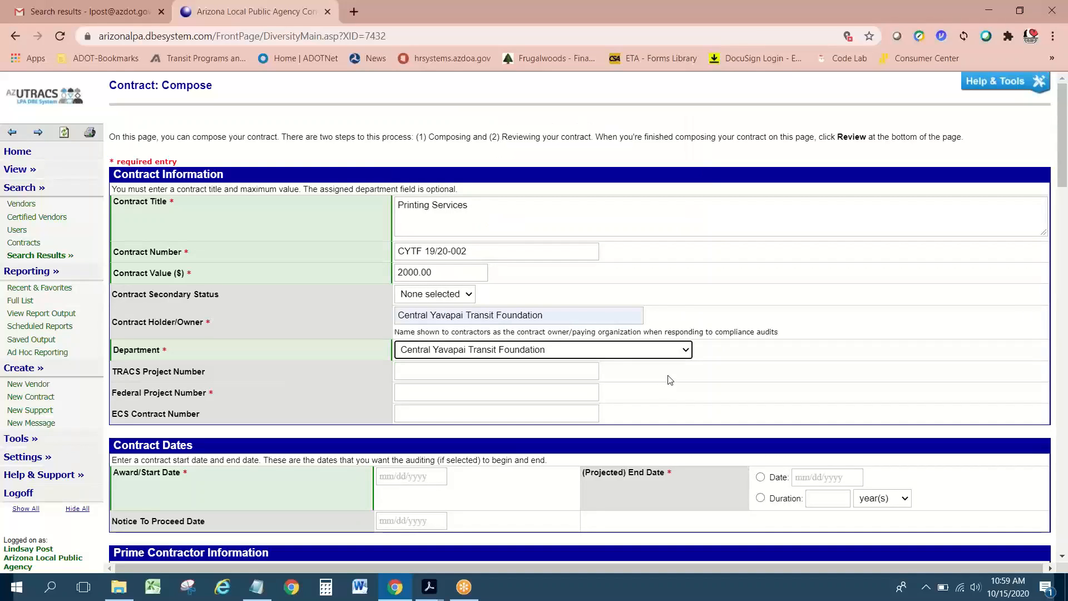
{"action": "left_click", "coordinate": [739, 355]}
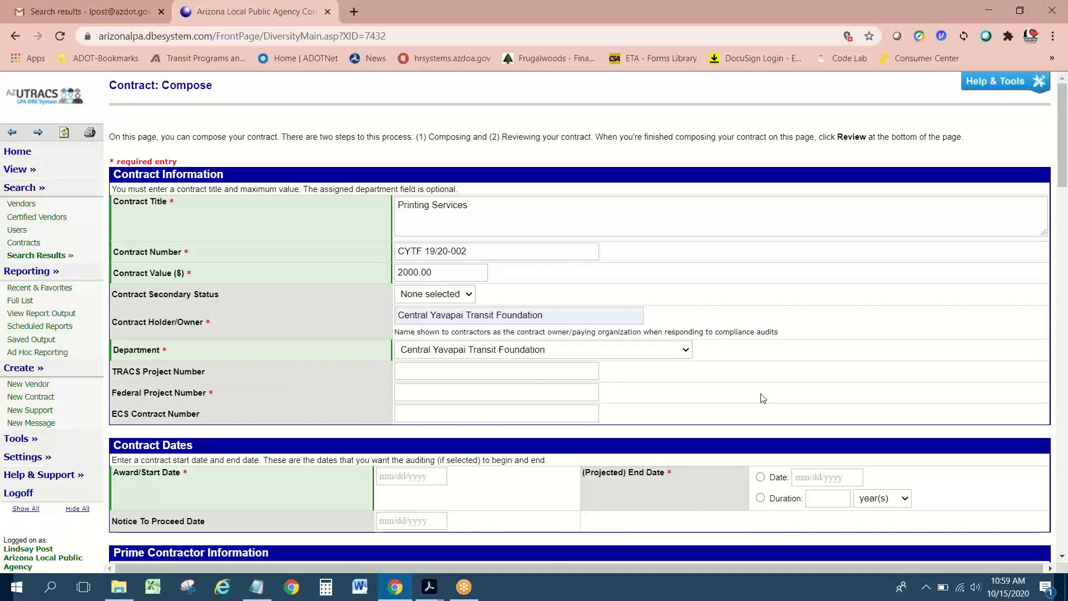
Step: Set the Award/Start Date to 10/1/2019, leaving Notice To Proceed empty
{"action": "scroll", "coordinate": [762, 399], "scroll_direction": "down", "scroll_amount": 2}
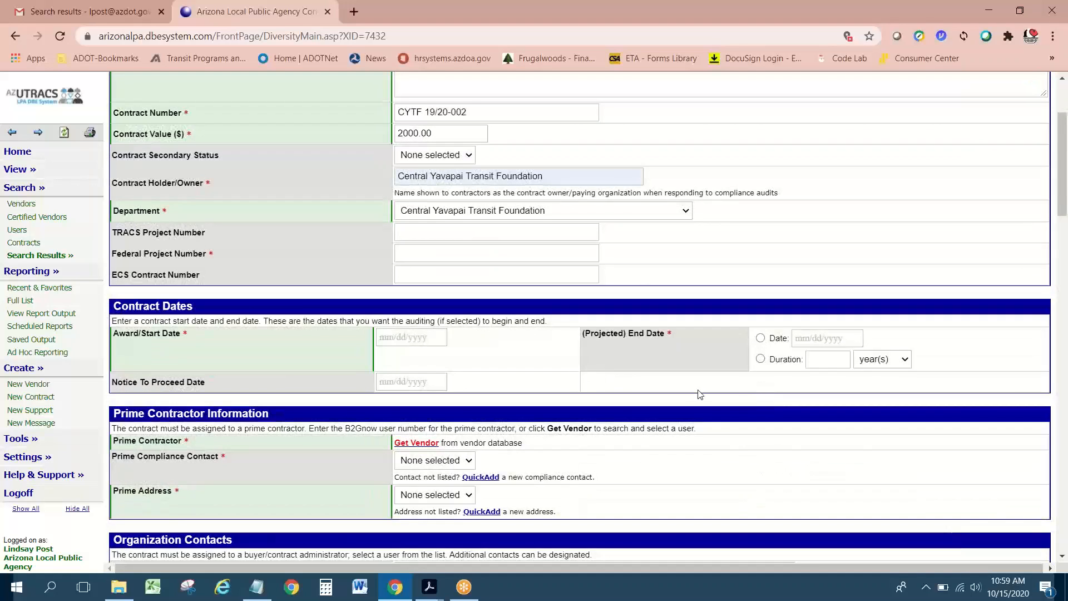
{"action": "left_click", "coordinate": [428, 343]}
{"action": "type", "text": "1"}
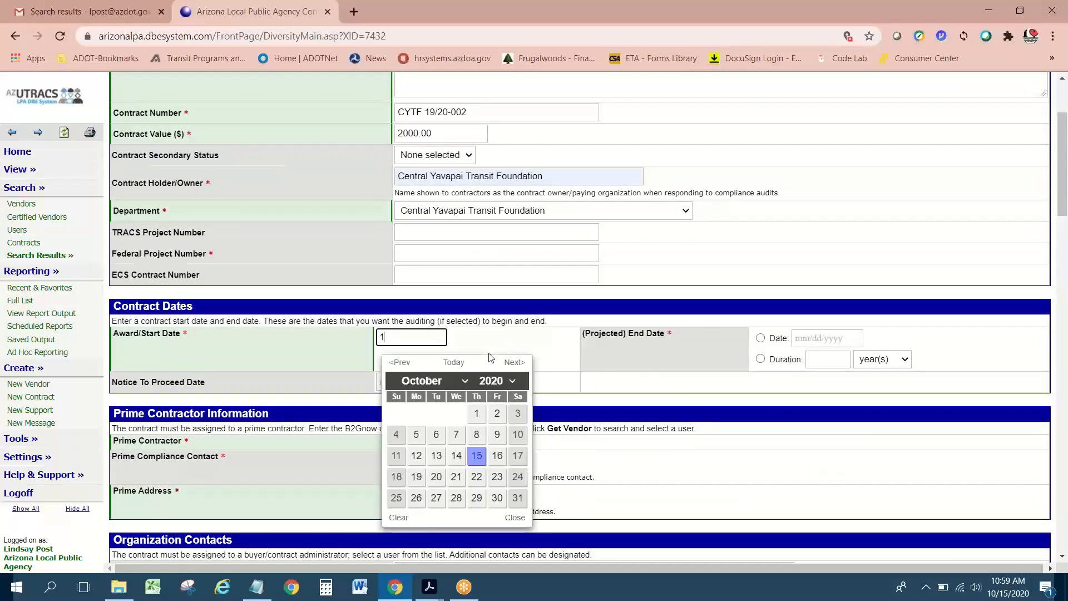
{"action": "type", "text": "0/1/2019"}
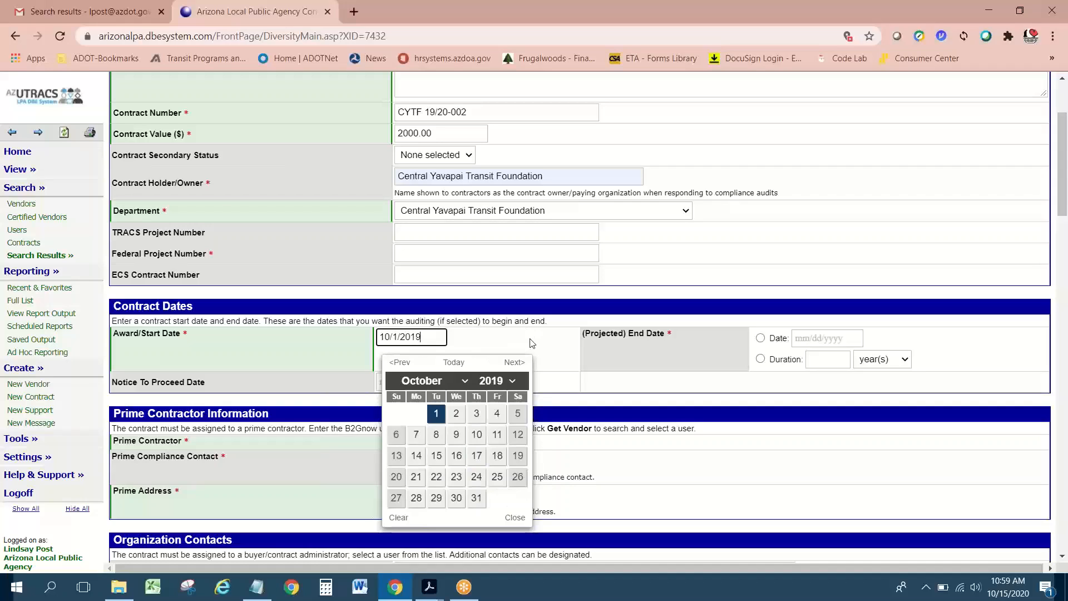
{"action": "key", "text": "Tab"}
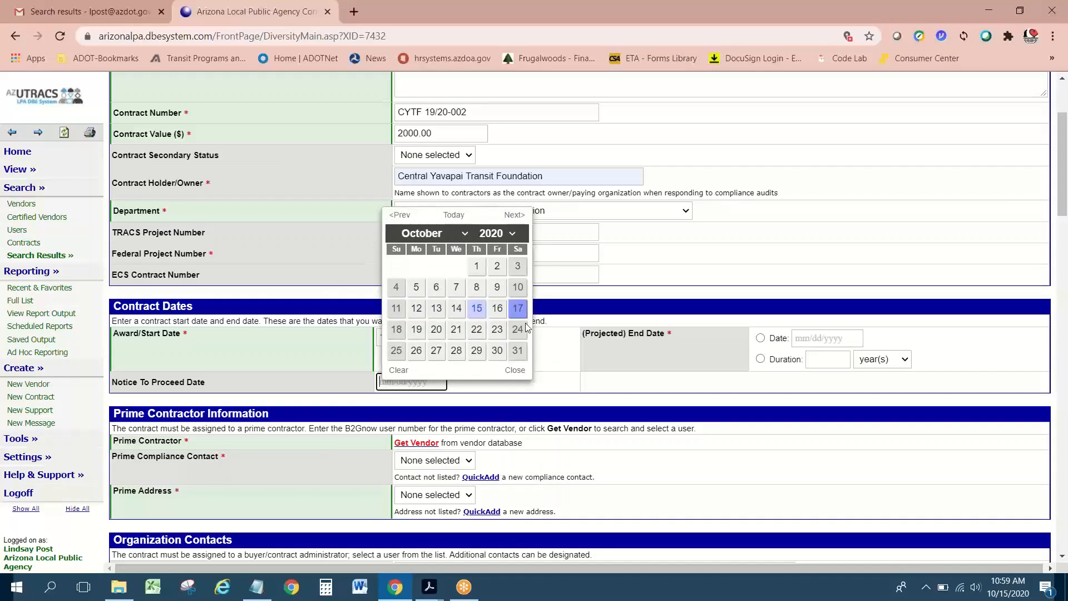
{"action": "left_click", "coordinate": [539, 364]}
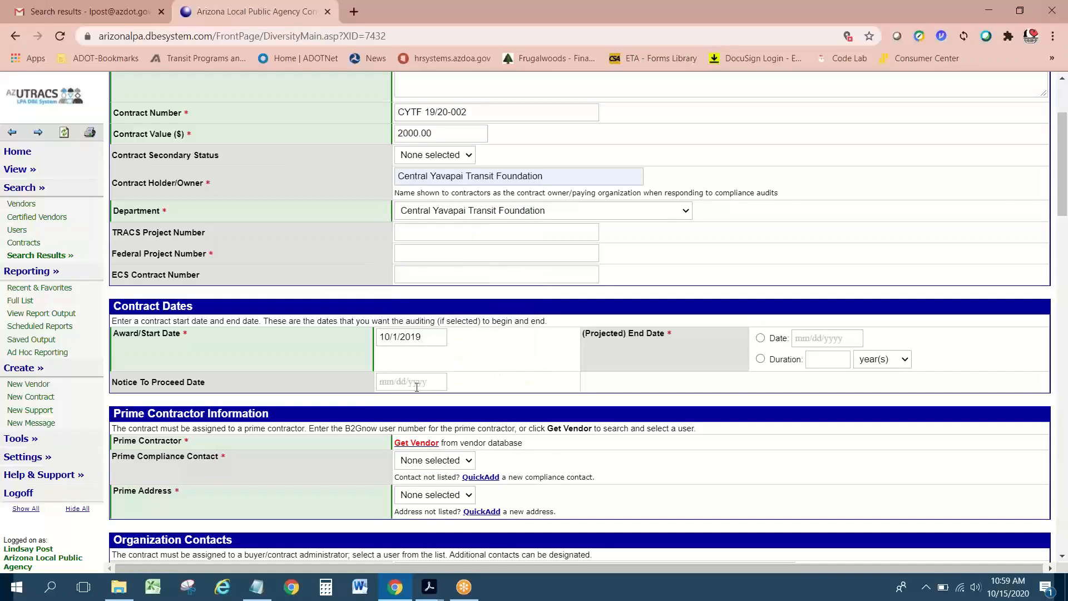
{"action": "left_click_drag", "start_coordinate": [282, 565], "coordinate": [289, 567]}
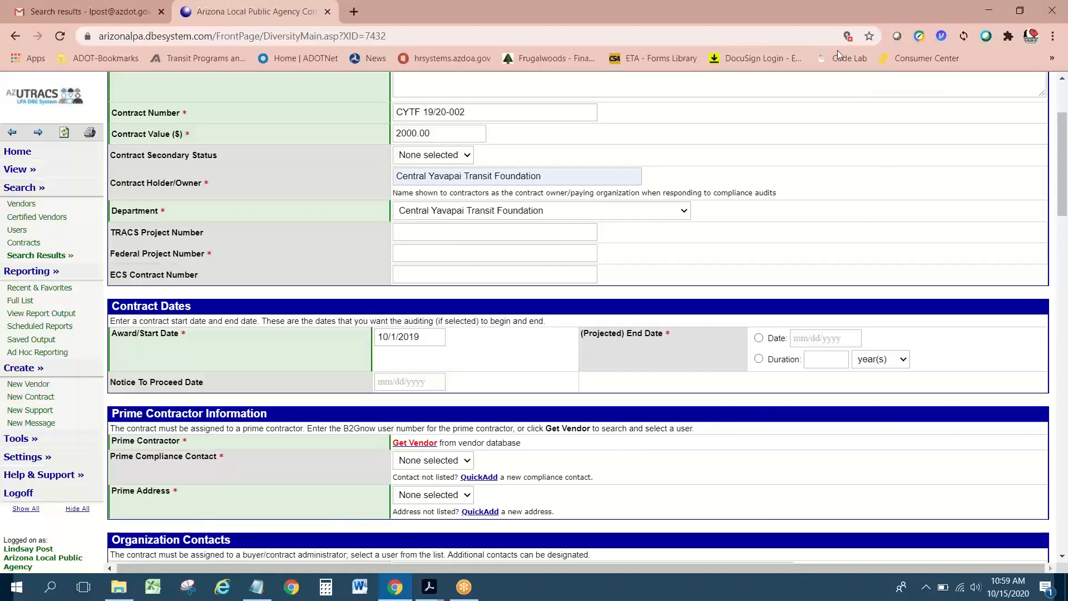
{"action": "left_click", "coordinate": [977, 47]}
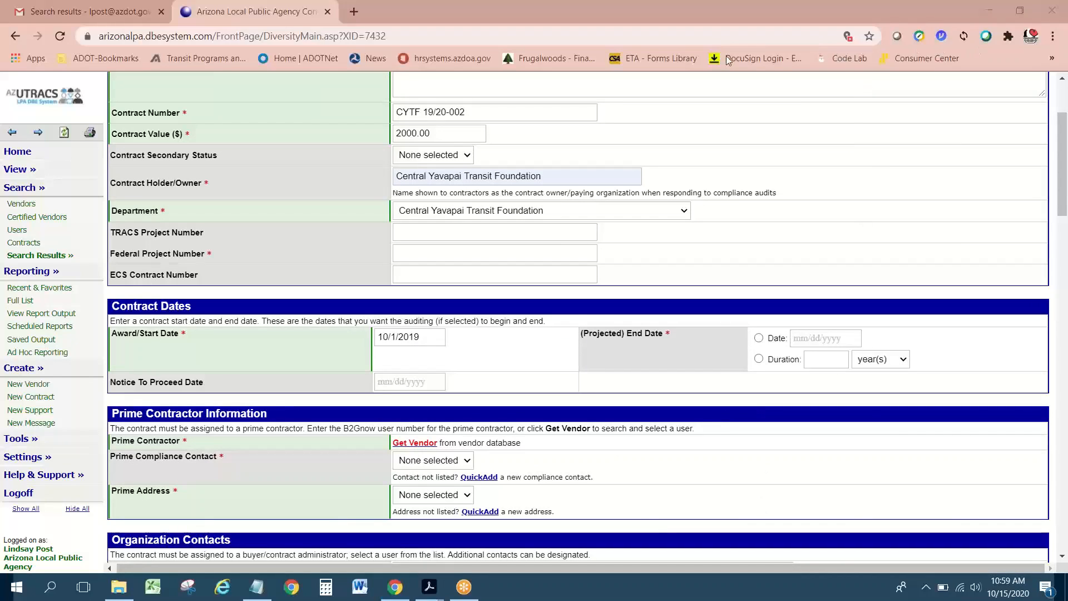
Step: Set the Projected End Date to the specific date 9/30/2020
{"action": "left_click", "coordinate": [760, 339]}
{"action": "left_click", "coordinate": [760, 339]}
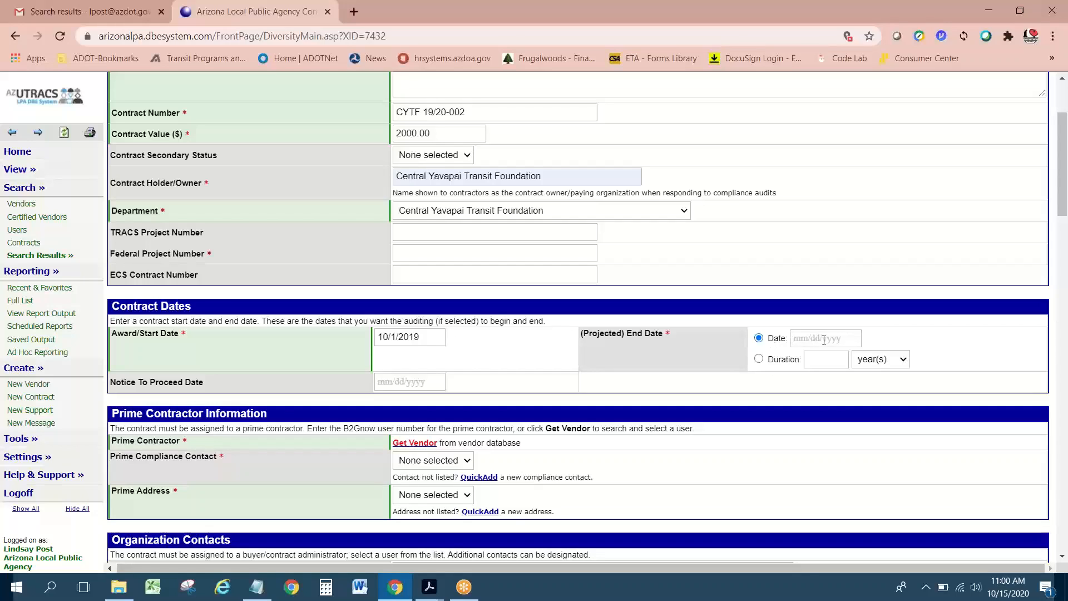
{"action": "left_click", "coordinate": [807, 339]}
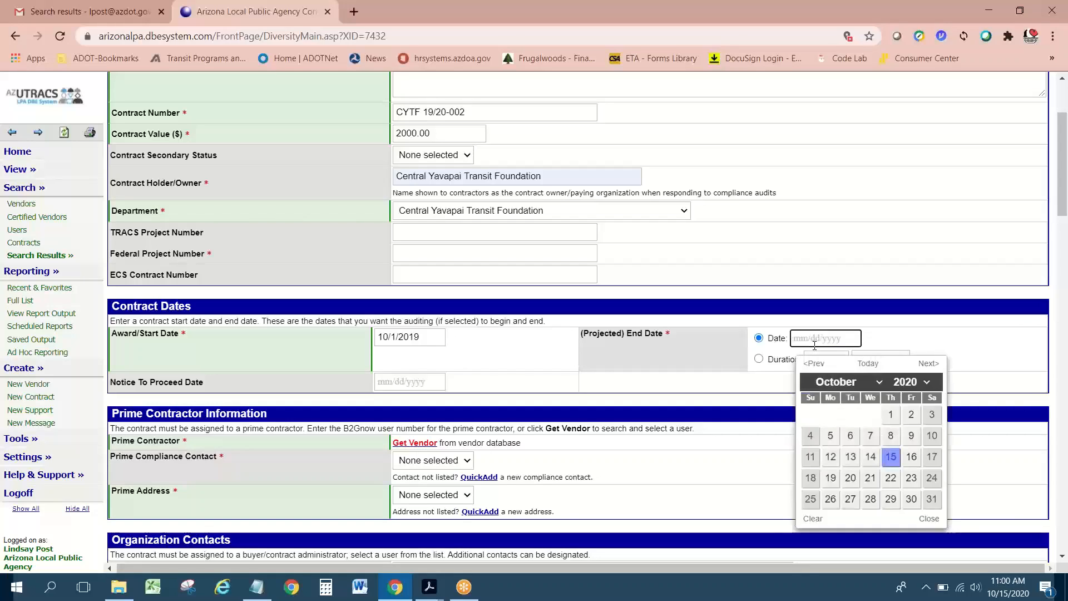
{"action": "type", "text": "9/30/"}
{"action": "type", "text": "2020"}
{"action": "left_click", "coordinate": [894, 343]}
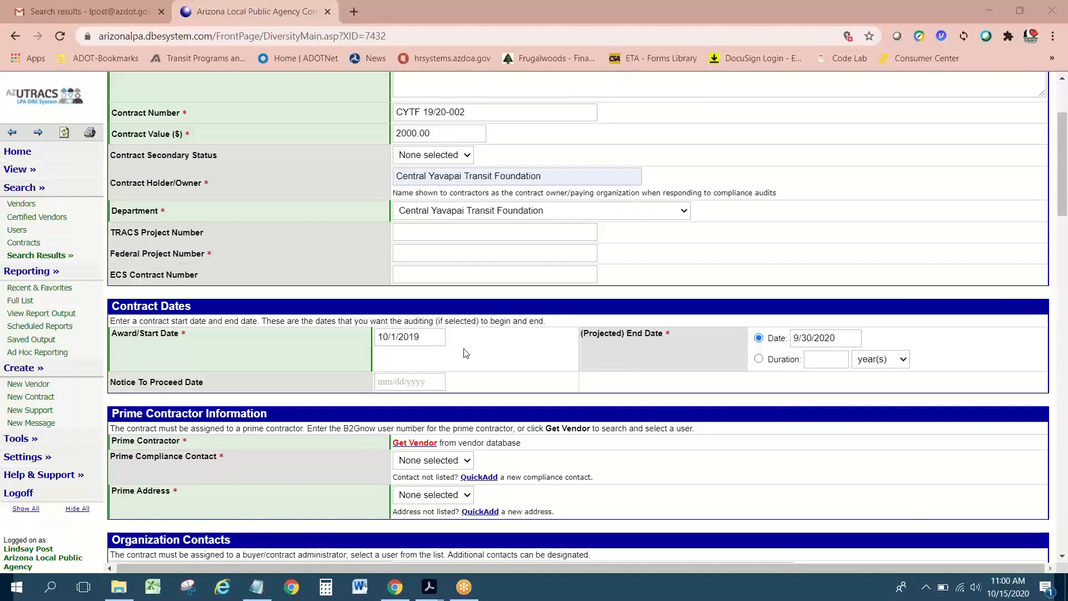
{"action": "scroll", "coordinate": [467, 353], "scroll_direction": "down", "scroll_amount": 2}
Step: Launch the Get Vendor lookup under Prime Contractor Information
{"action": "scroll", "coordinate": [564, 349], "scroll_direction": "down", "scroll_amount": 1}
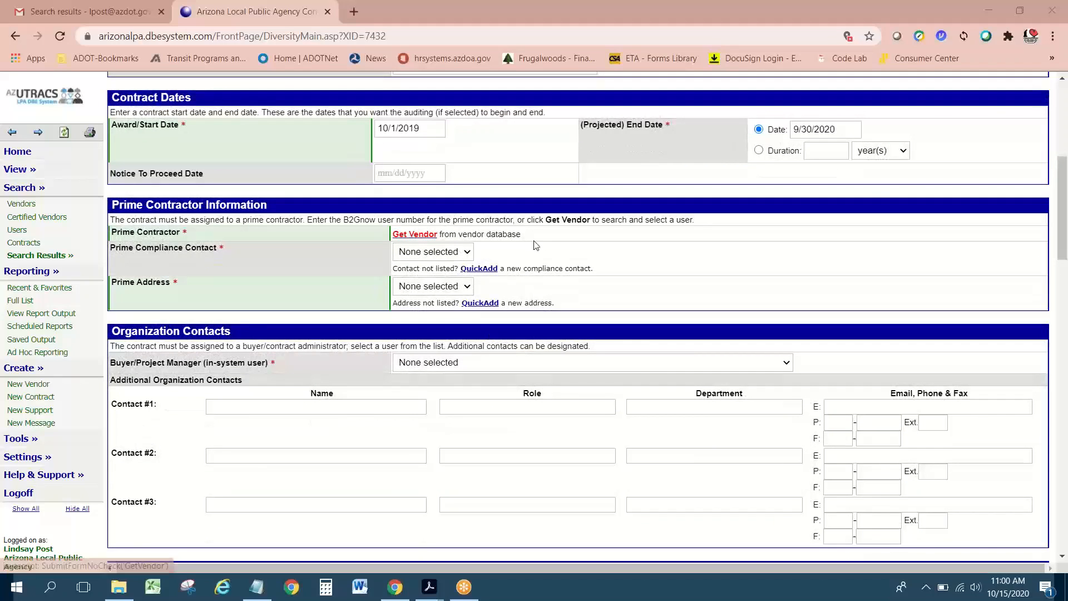
{"action": "scroll", "coordinate": [536, 245], "scroll_direction": "up", "scroll_amount": 1}
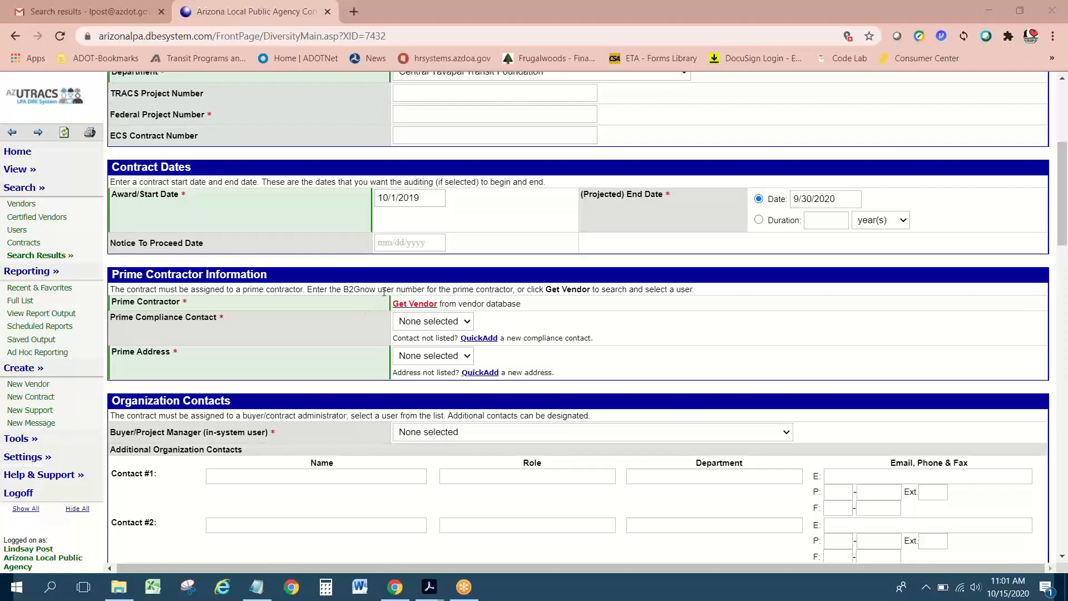
{"action": "left_click", "coordinate": [414, 305]}
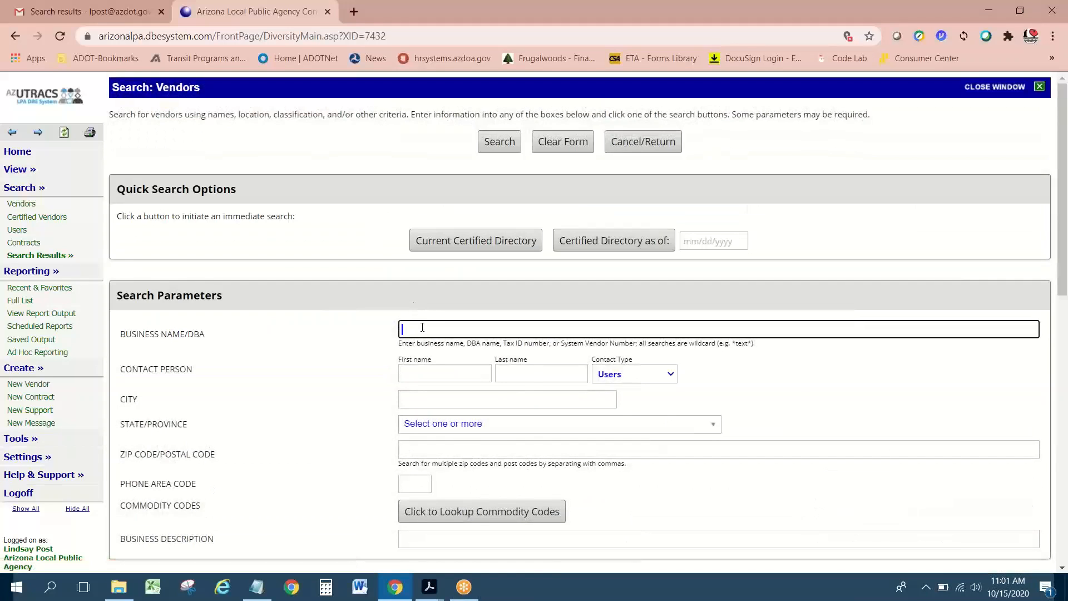
Step: Search vendors for 'Allegra' and select Allegra Marketing Print and Mail in Prescott, AZ
{"action": "left_click", "coordinate": [424, 329]}
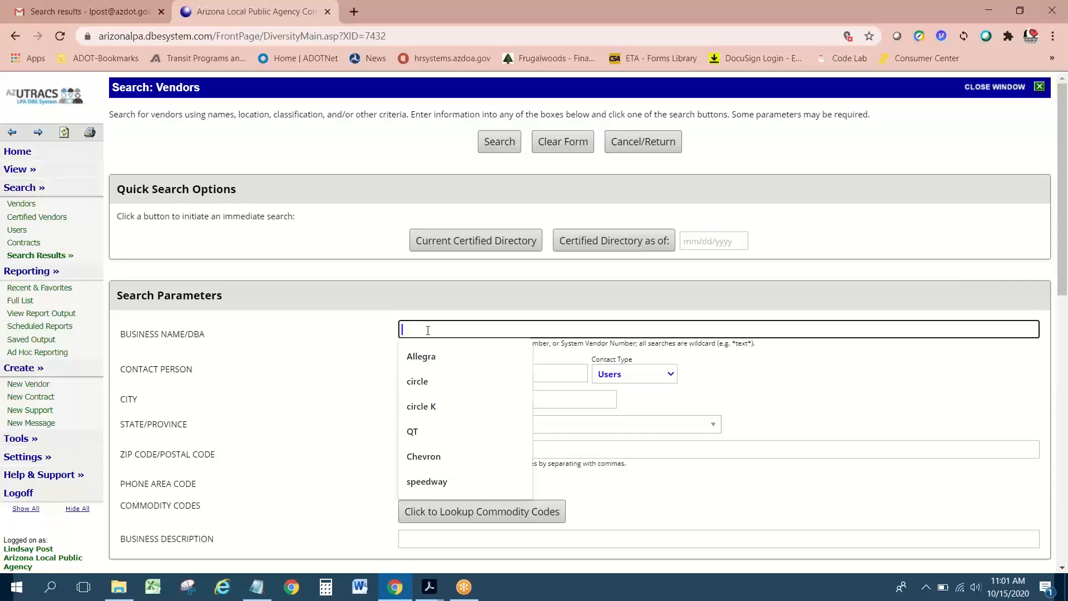
{"action": "left_click", "coordinate": [437, 356]}
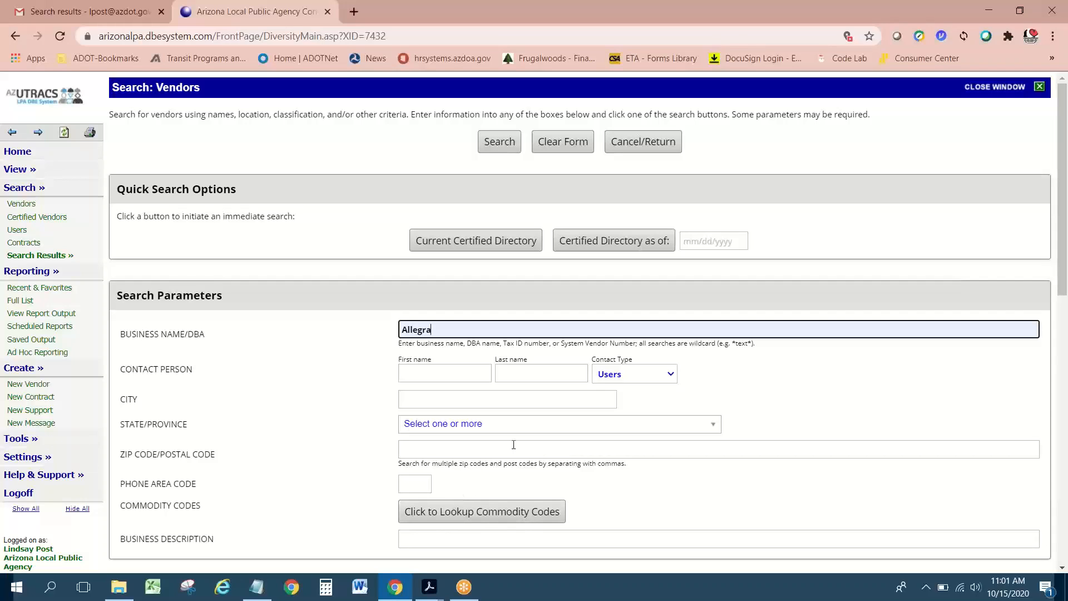
{"action": "left_click", "coordinate": [500, 142]}
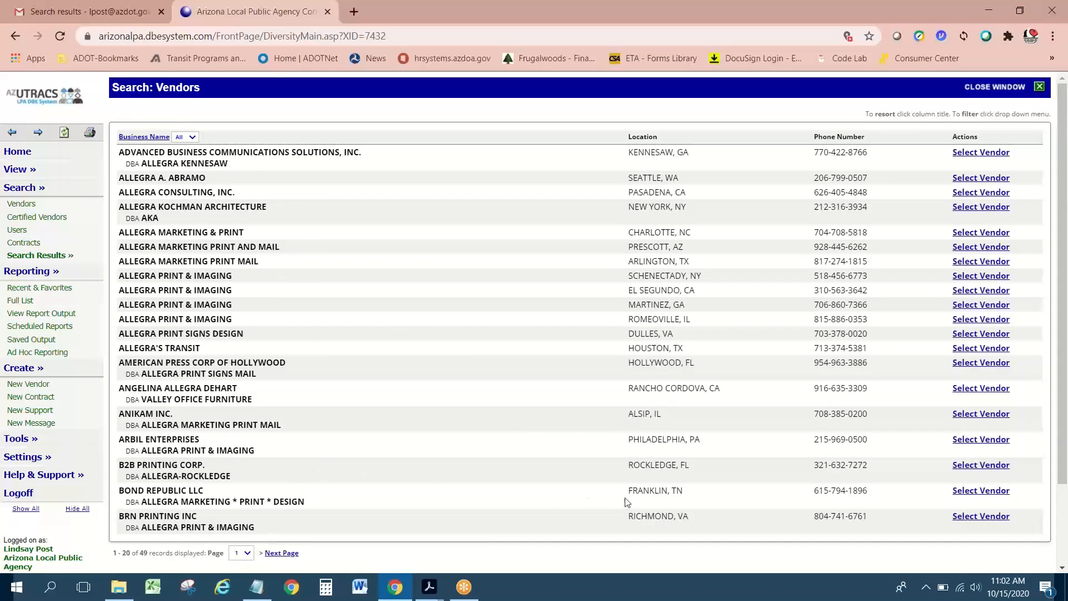
{"action": "left_click", "coordinate": [970, 16]}
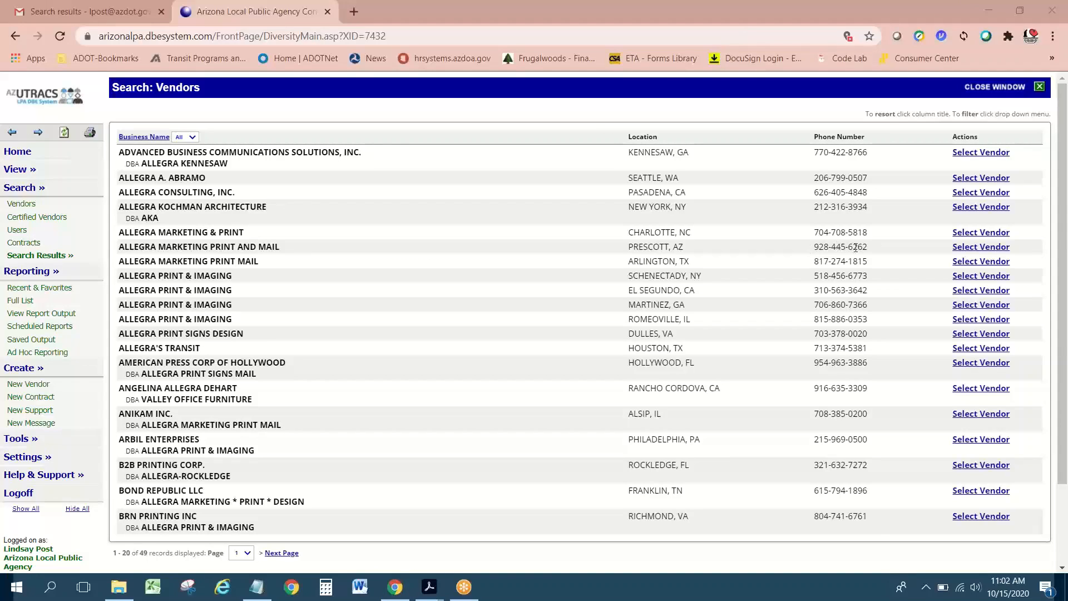
{"action": "left_click", "coordinate": [983, 249]}
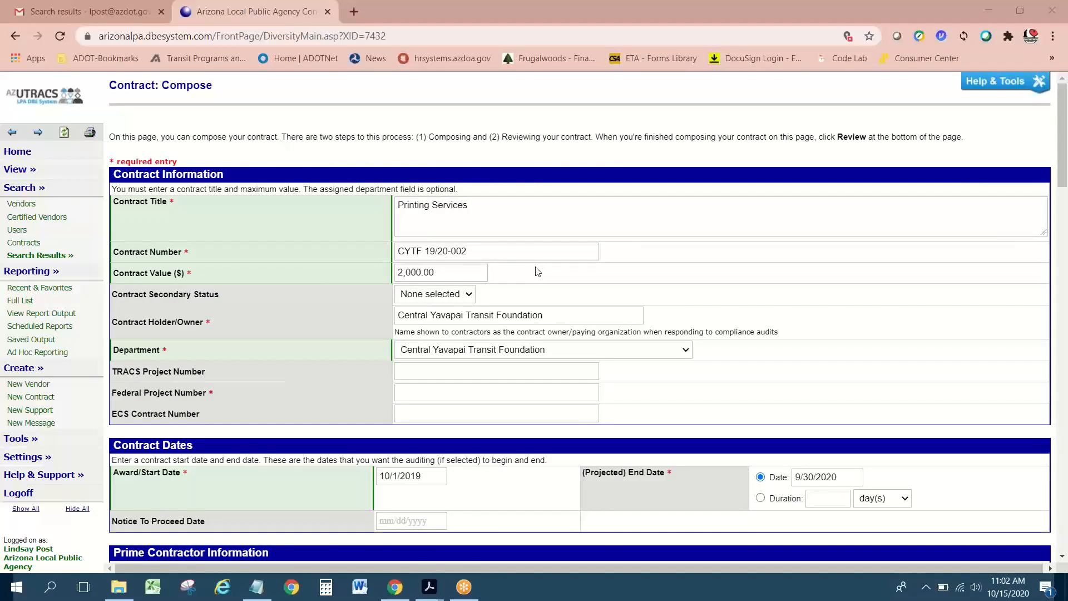
Step: Scroll down to review the filled Prime Contractor and Organization Contacts sections
{"action": "scroll", "coordinate": [538, 272], "scroll_direction": "down", "scroll_amount": 6}
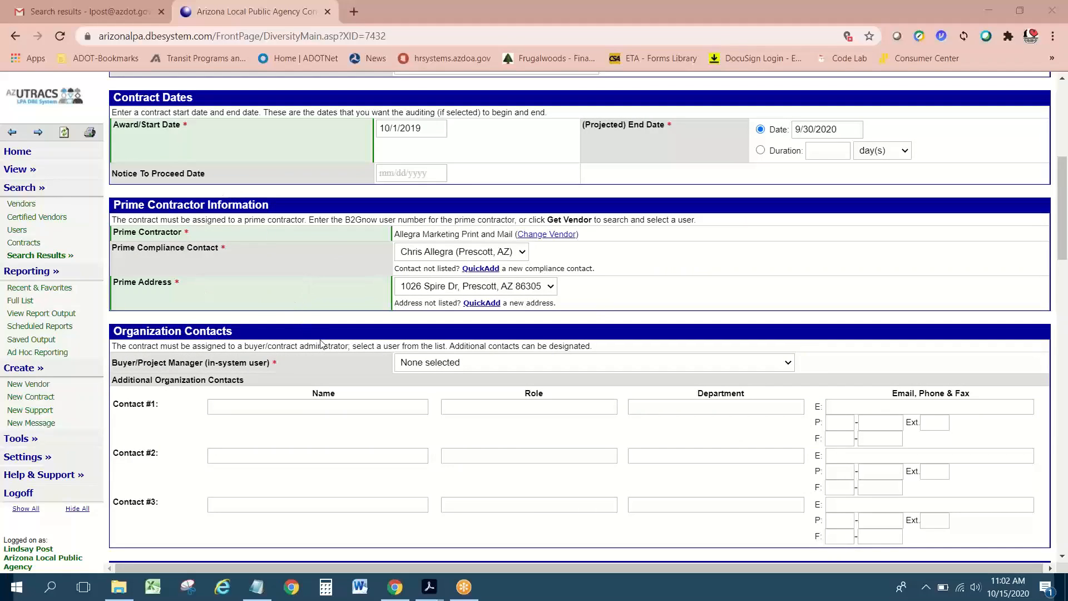
{"action": "scroll", "coordinate": [321, 343], "scroll_direction": "down", "scroll_amount": 1}
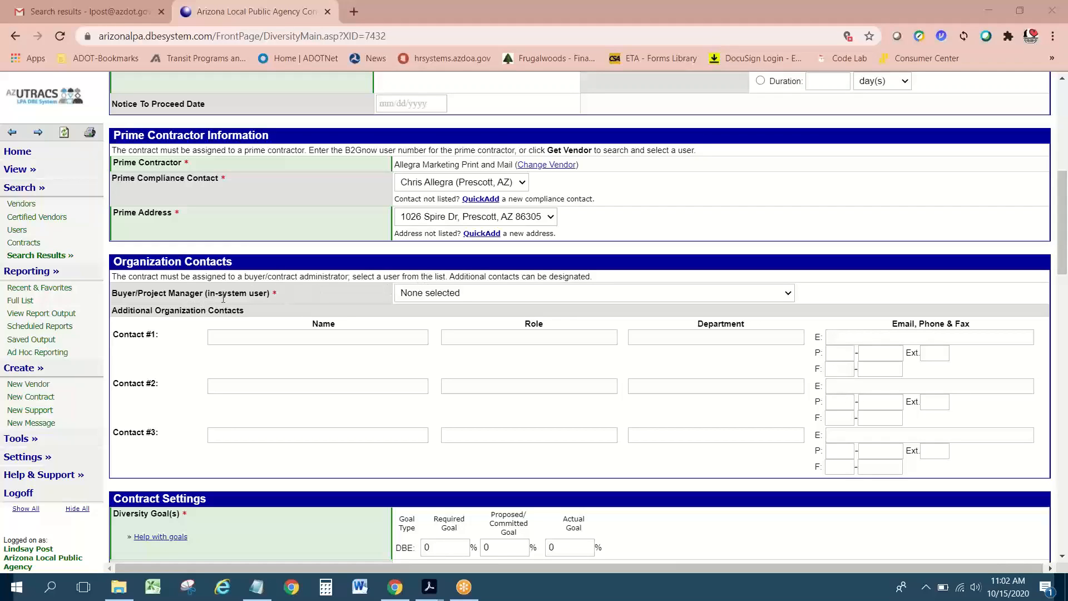
Step: Set Buyer/Project Manager to Central Yavapai Transit Foundation - Administrator, Contract
{"action": "left_click", "coordinate": [468, 295]}
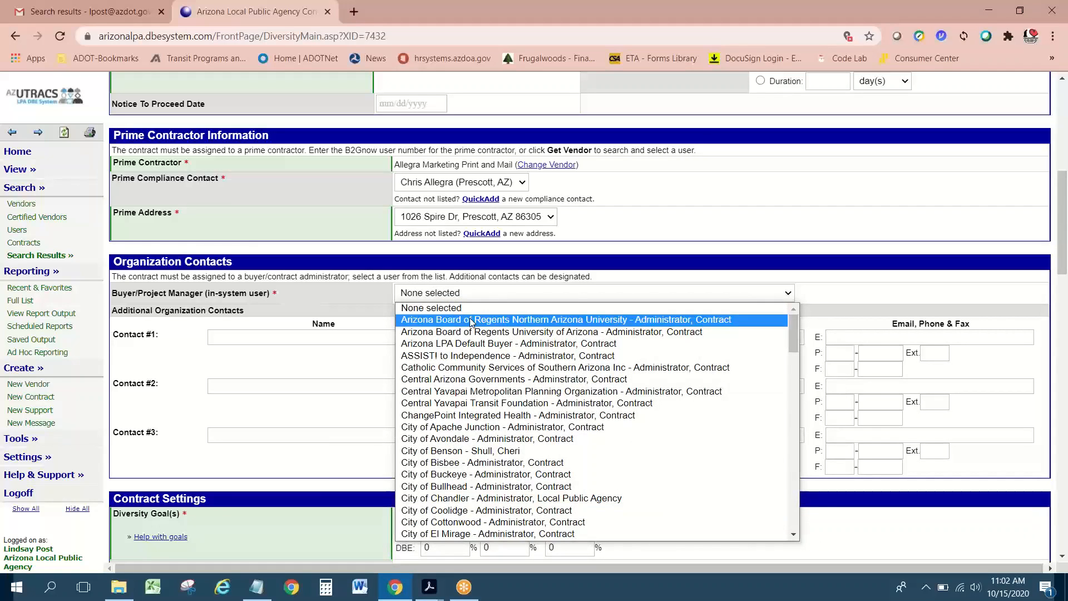
{"action": "left_click", "coordinate": [464, 405]}
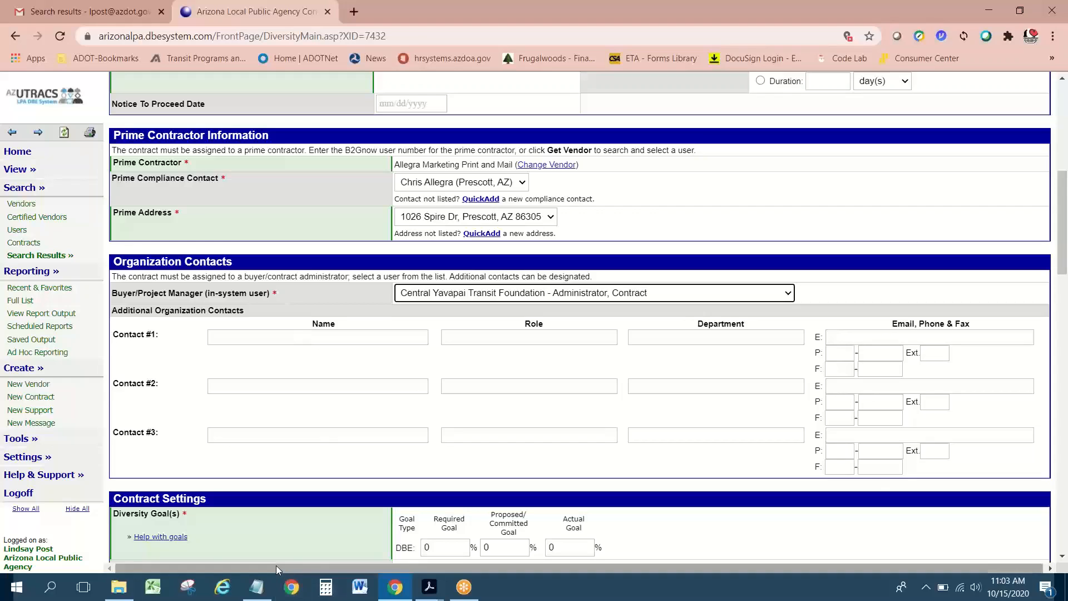
{"action": "left_click_drag", "start_coordinate": [276, 567], "coordinate": [196, 566]}
{"action": "left_click", "coordinate": [261, 338]}
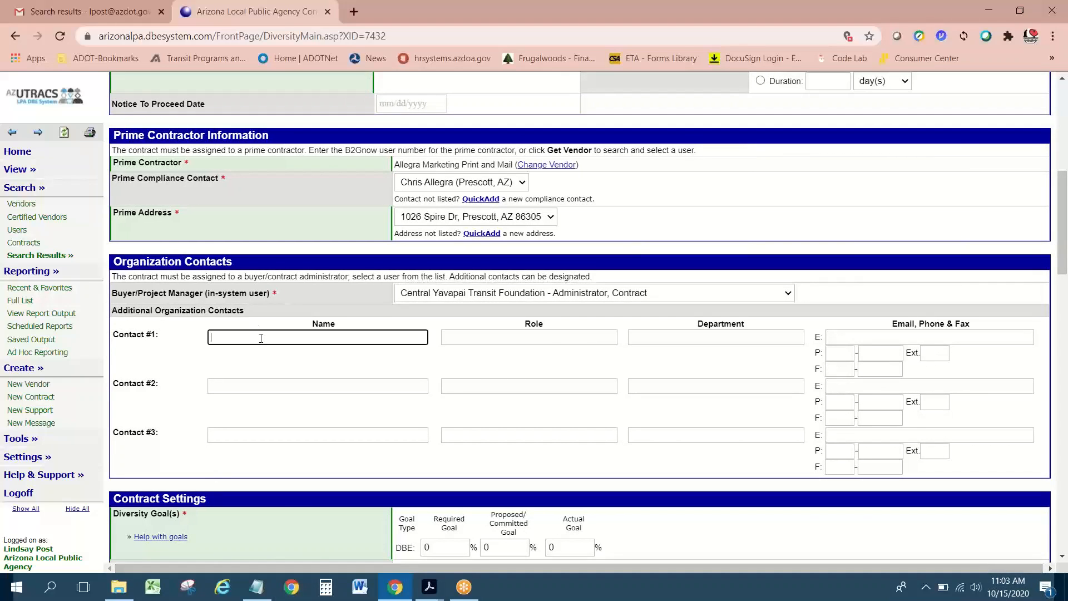
Step: Enter Contact #1's full name and the role Contract Administrator
{"action": "key", "text": "Tab"}
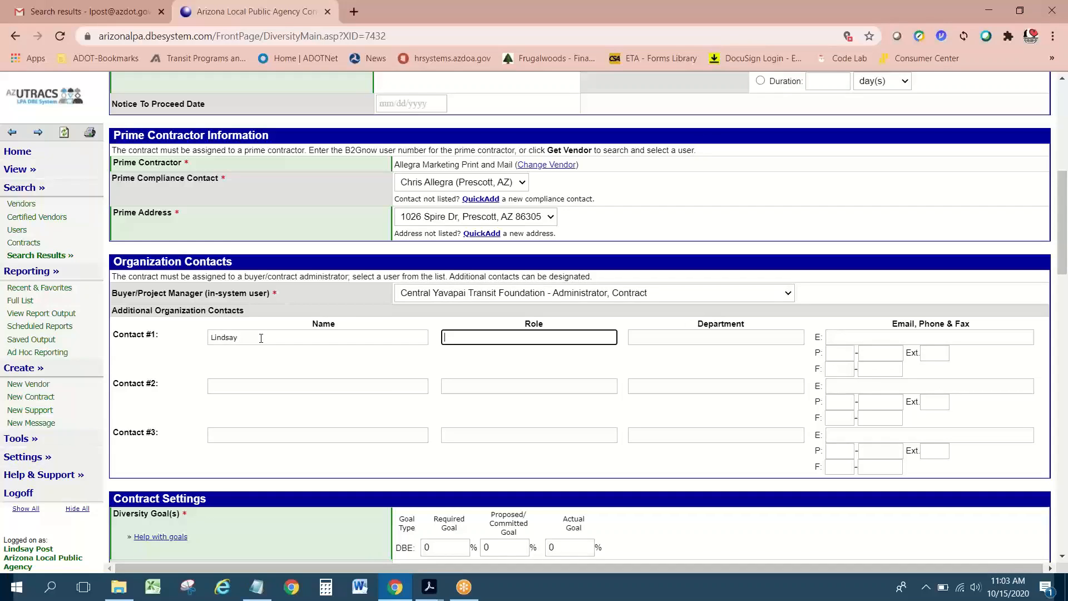
{"action": "left_click", "coordinate": [259, 337]}
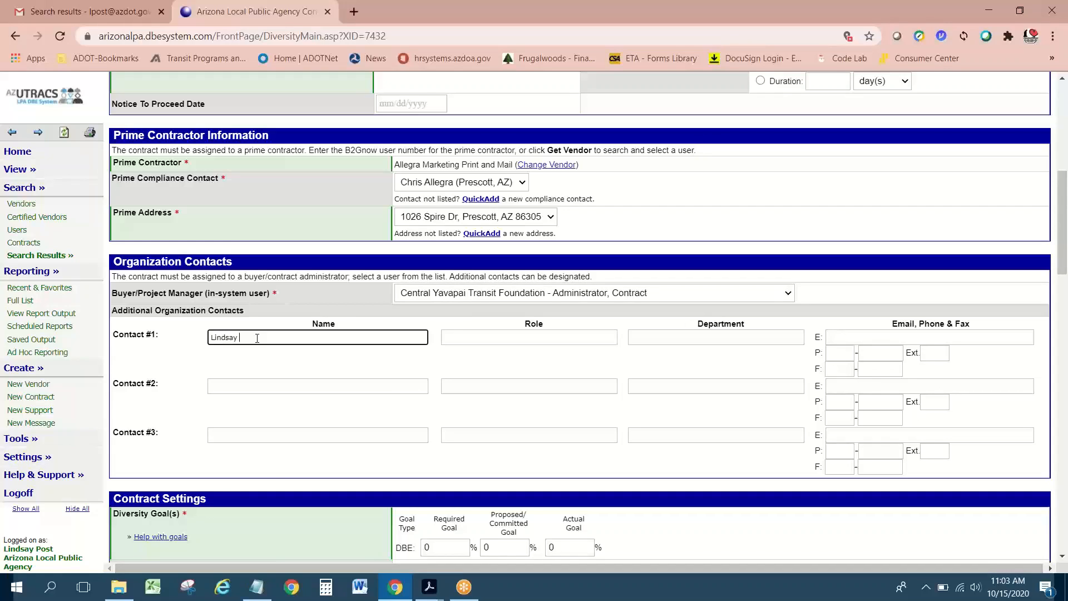
{"action": "left_click", "coordinate": [499, 336]}
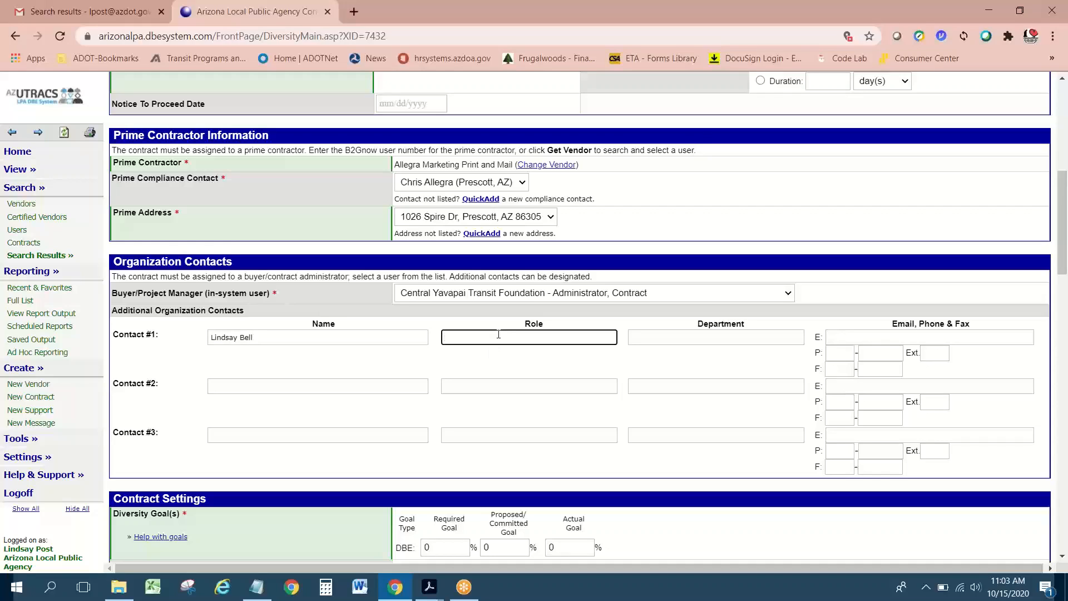
{"action": "type", "text": "Contract Administrator"}
Step: Set Contact #1's department to Central Yavapai Transit Foundation, fixing the 'Yavapait' misspelling
{"action": "key", "text": "Tab"}
{"action": "type", "text": "C"}
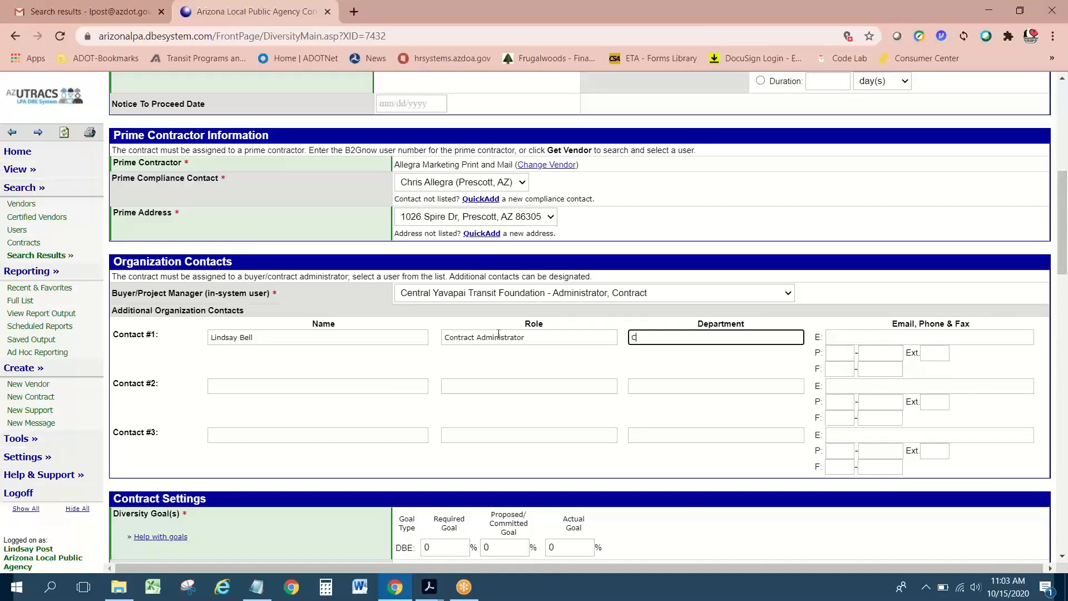
{"action": "type", "text": "entral Yavapait Transit Foundation"}
{"action": "left_click_drag", "start_coordinate": [280, 569], "coordinate": [312, 569]}
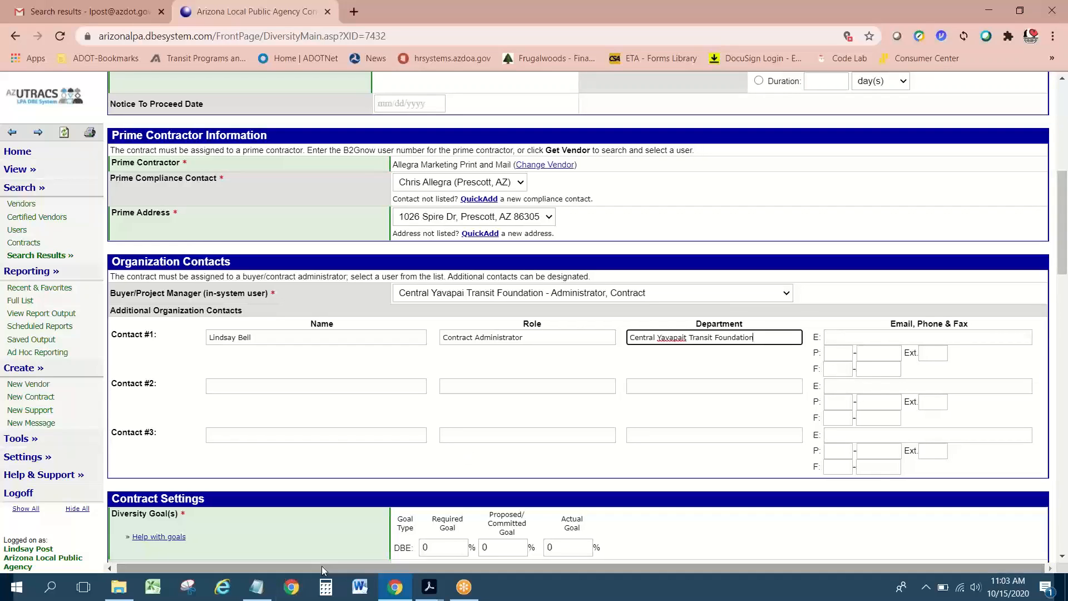
{"action": "right_click", "coordinate": [679, 336]}
{"action": "left_click", "coordinate": [692, 348]}
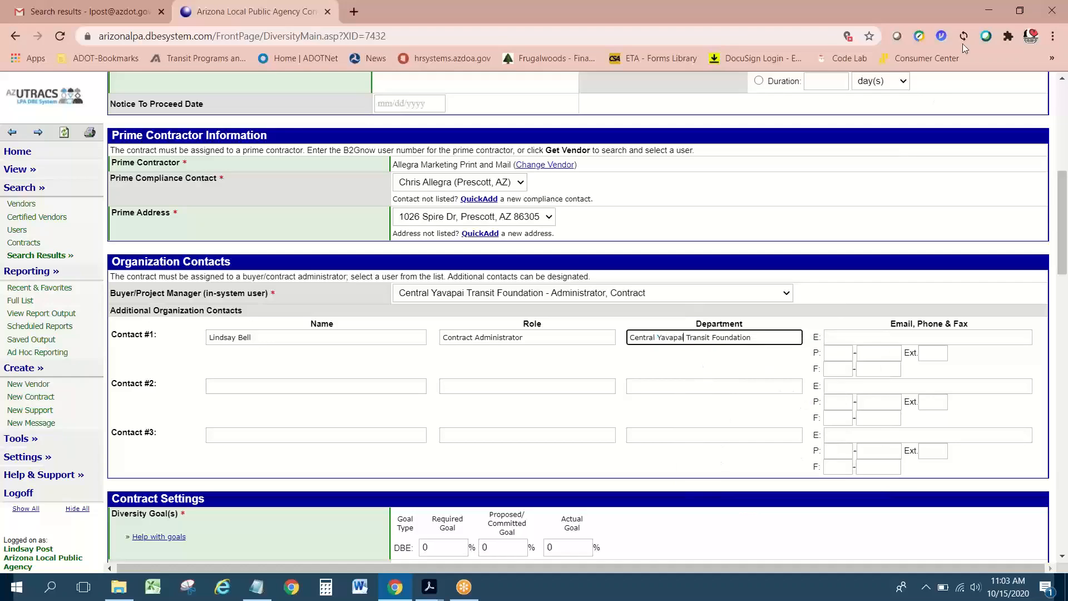
{"action": "left_click", "coordinate": [592, 38]}
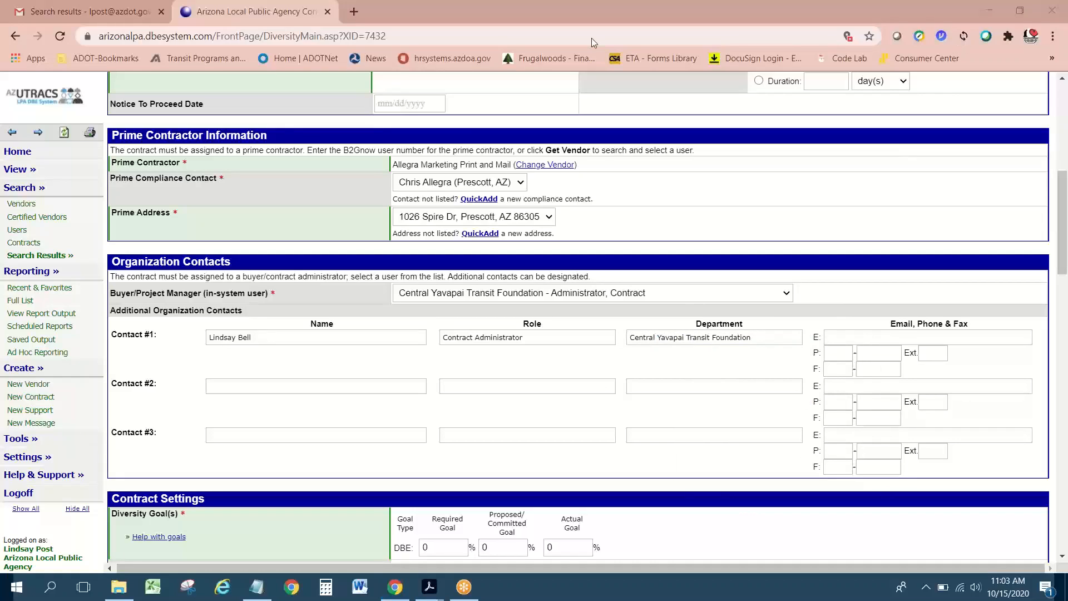
{"action": "left_click", "coordinate": [883, 334]}
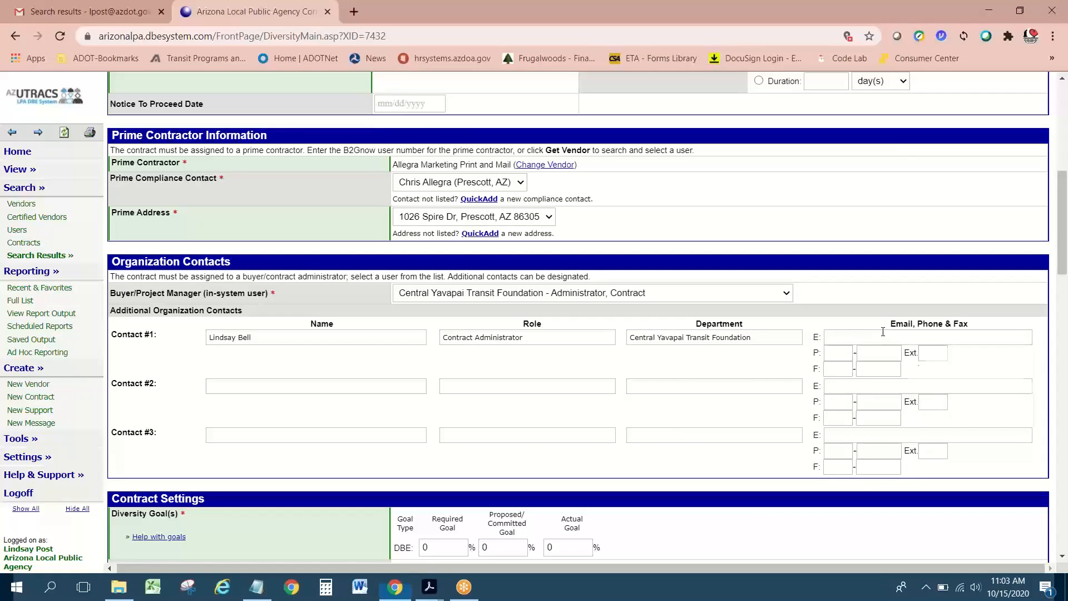
{"action": "left_click", "coordinate": [857, 290]}
{"action": "left_click", "coordinate": [411, 41]}
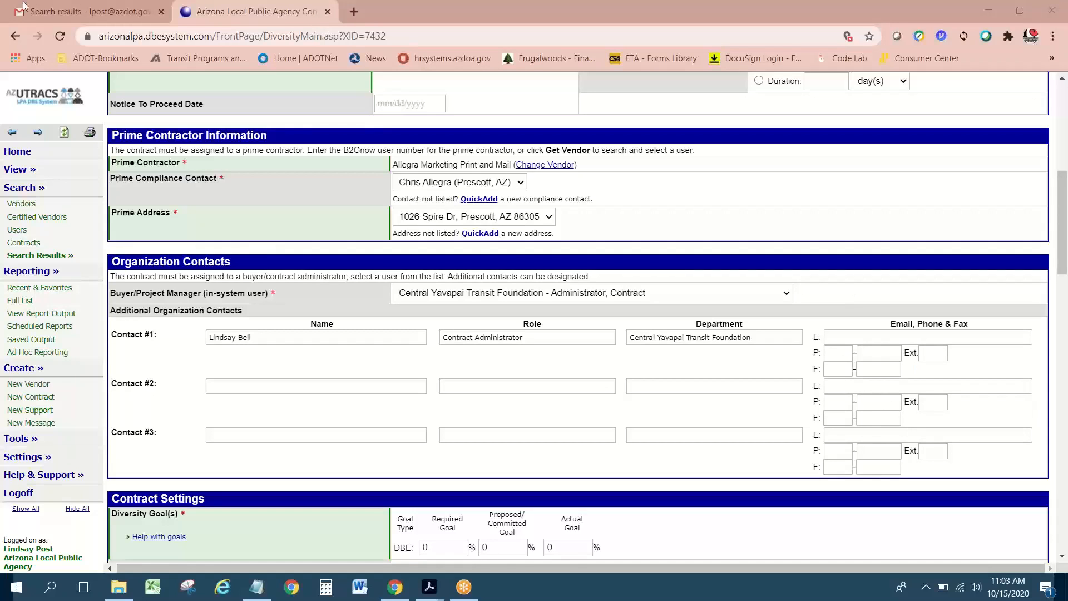
Step: Copy the recipient's e-mail address from the Allegra email into Contact #1's e-mail field
{"action": "left_click", "coordinate": [89, 11]}
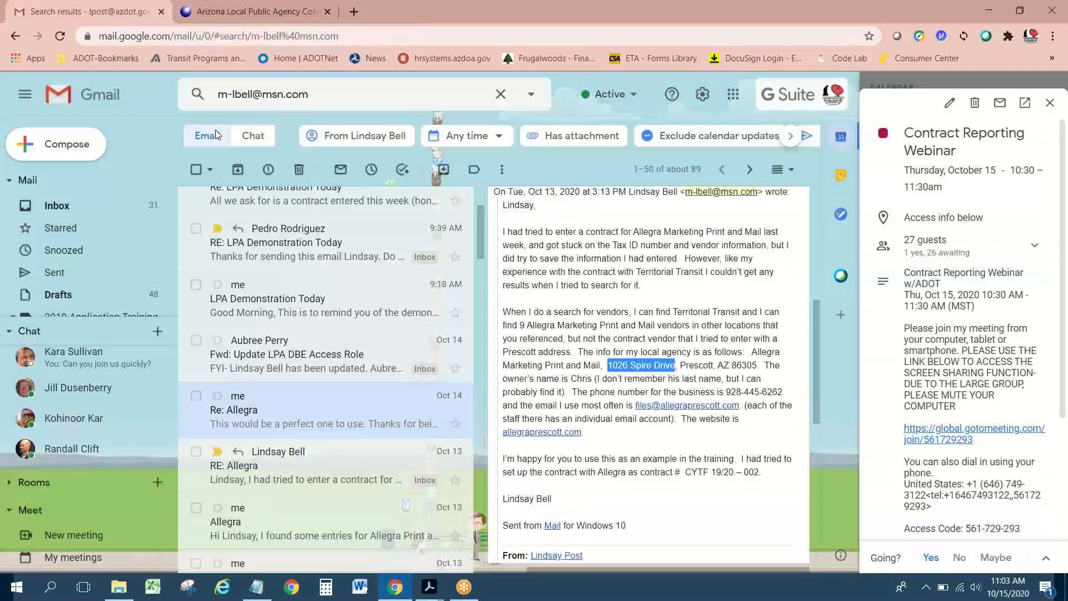
{"action": "scroll", "coordinate": [640, 361], "scroll_direction": "up", "scroll_amount": 6}
{"action": "left_click", "coordinate": [540, 306]}
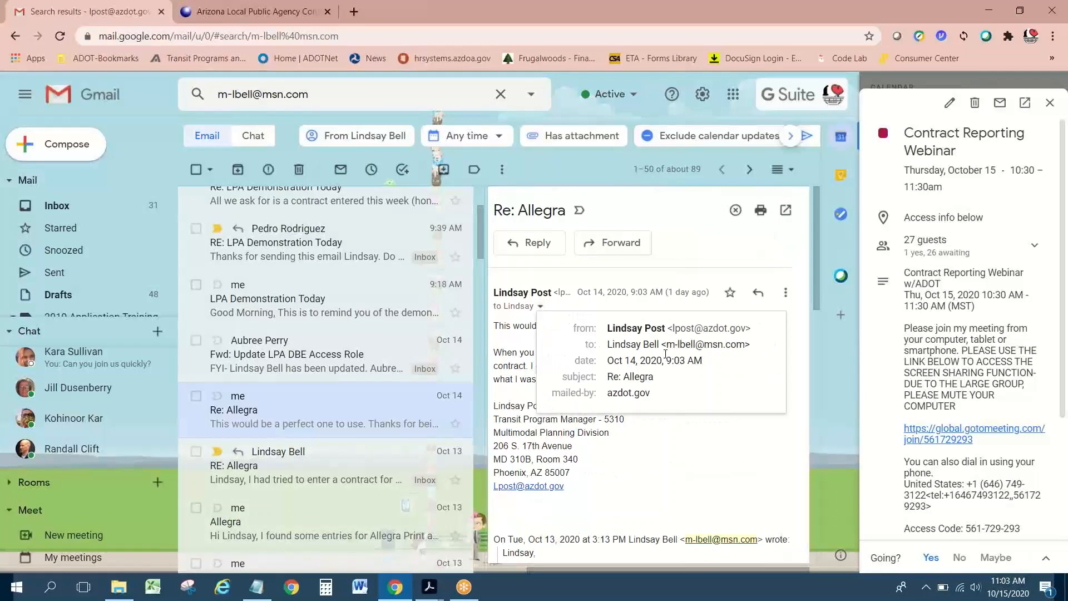
{"action": "left_click_drag", "start_coordinate": [746, 343], "coordinate": [607, 343]}
{"action": "key", "text": "ctrl+c"}
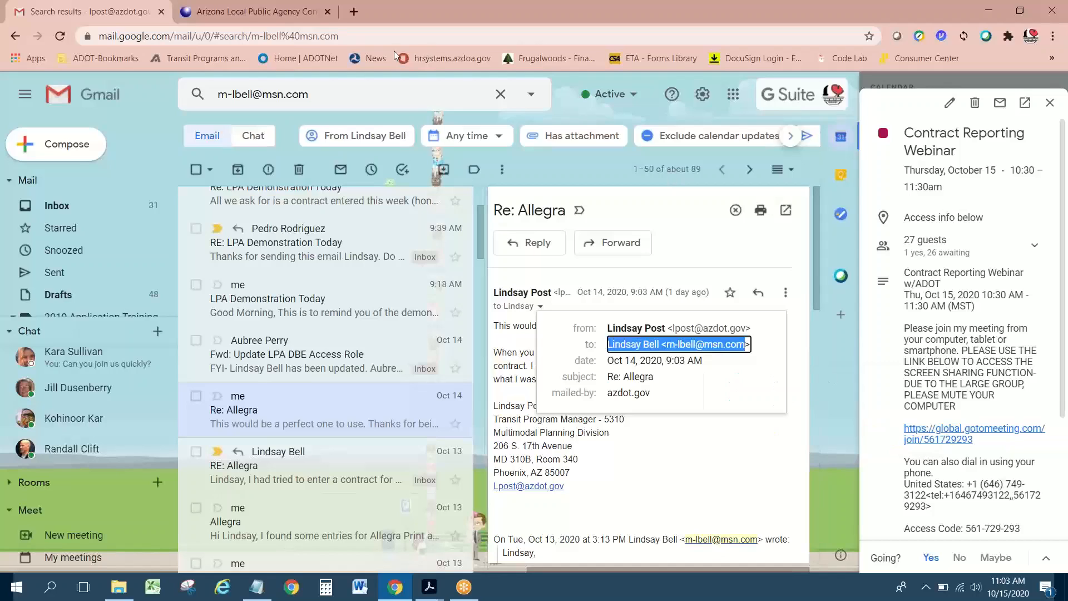
{"action": "left_click", "coordinate": [248, 12]}
{"action": "left_click", "coordinate": [845, 337]}
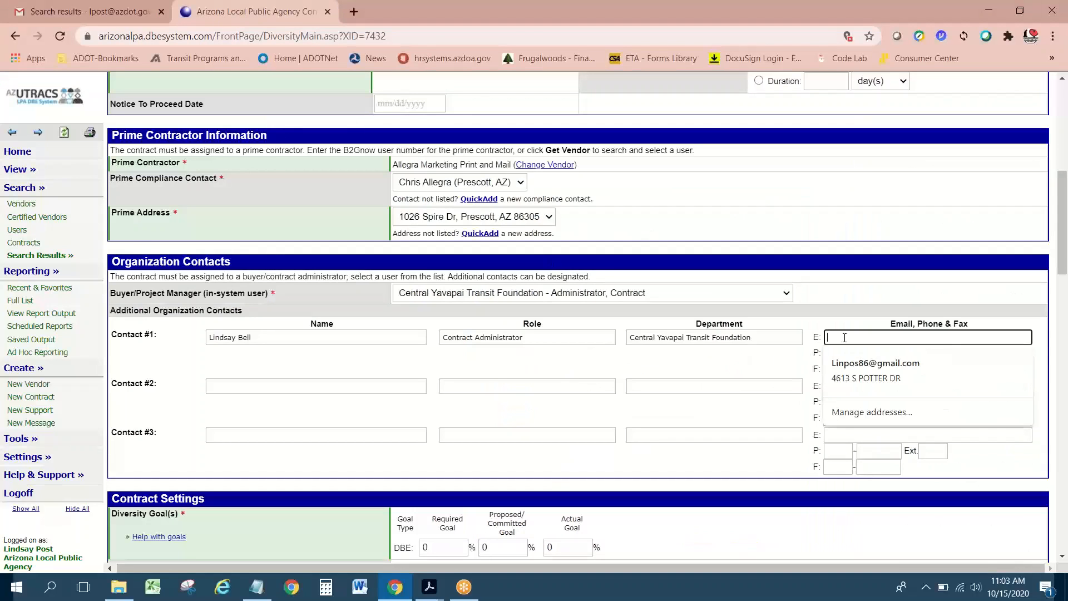
{"action": "key", "text": "ctrl+v"}
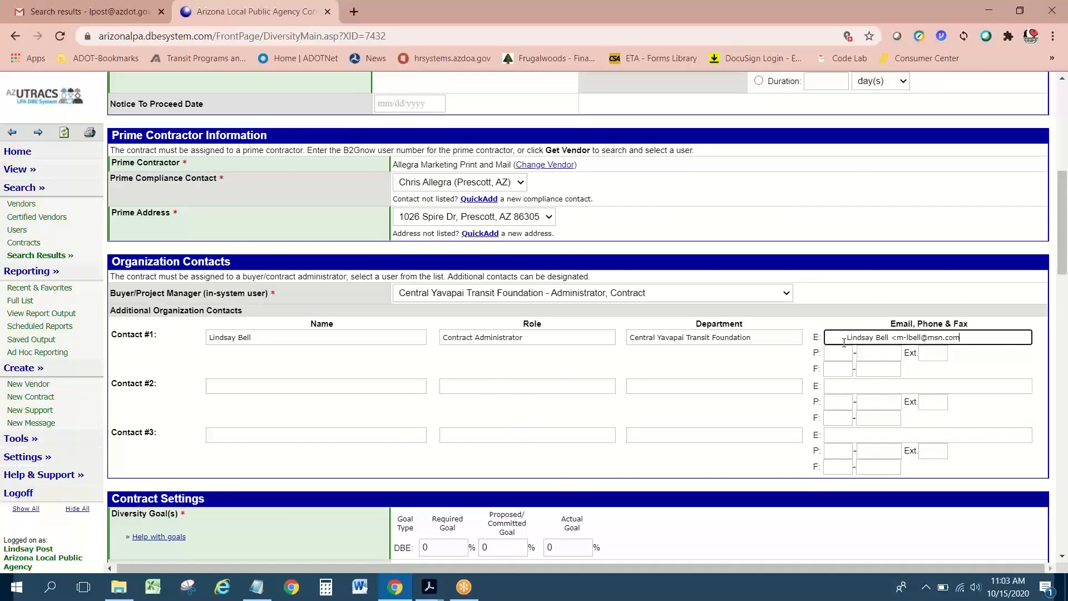
Step: Reread the Re: Allegra email thread in Gmail, then return to the contract form
{"action": "left_click", "coordinate": [111, 11]}
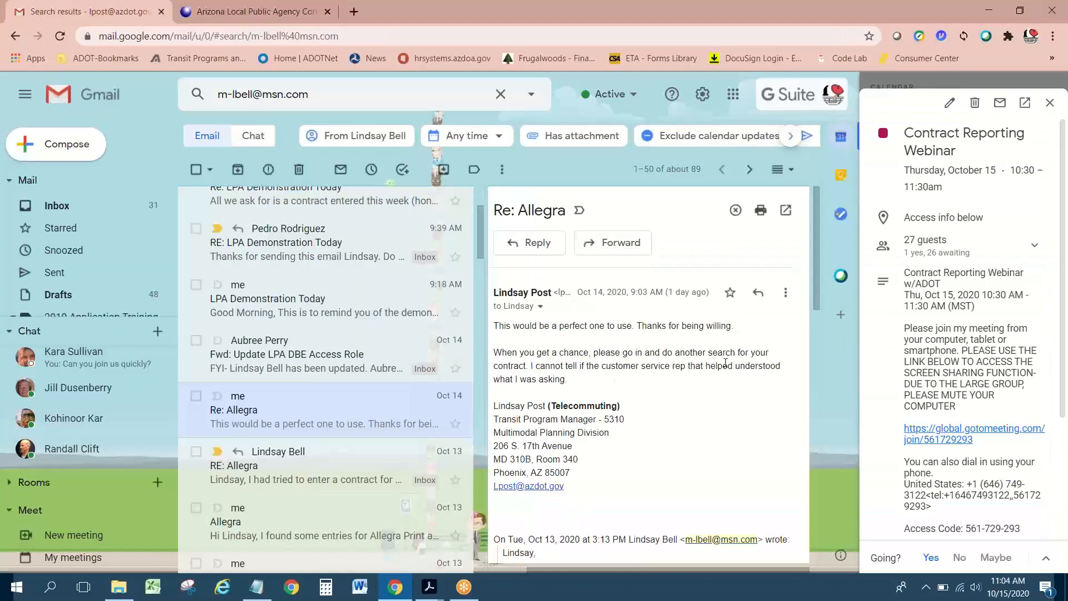
{"action": "scroll", "coordinate": [717, 376], "scroll_direction": "down", "scroll_amount": 10}
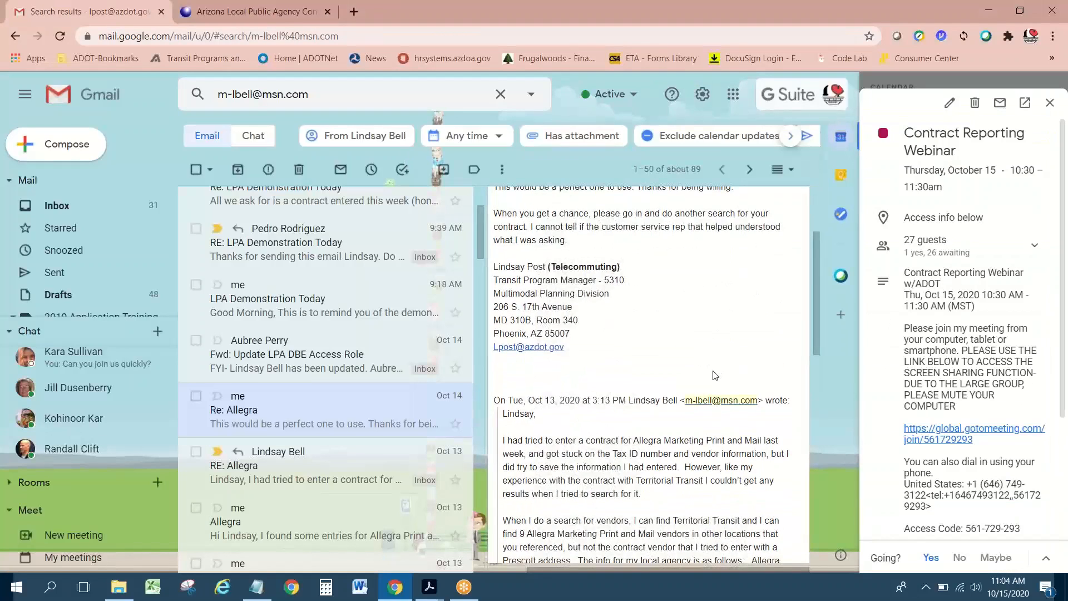
{"action": "scroll", "coordinate": [714, 374], "scroll_direction": "down", "scroll_amount": 6}
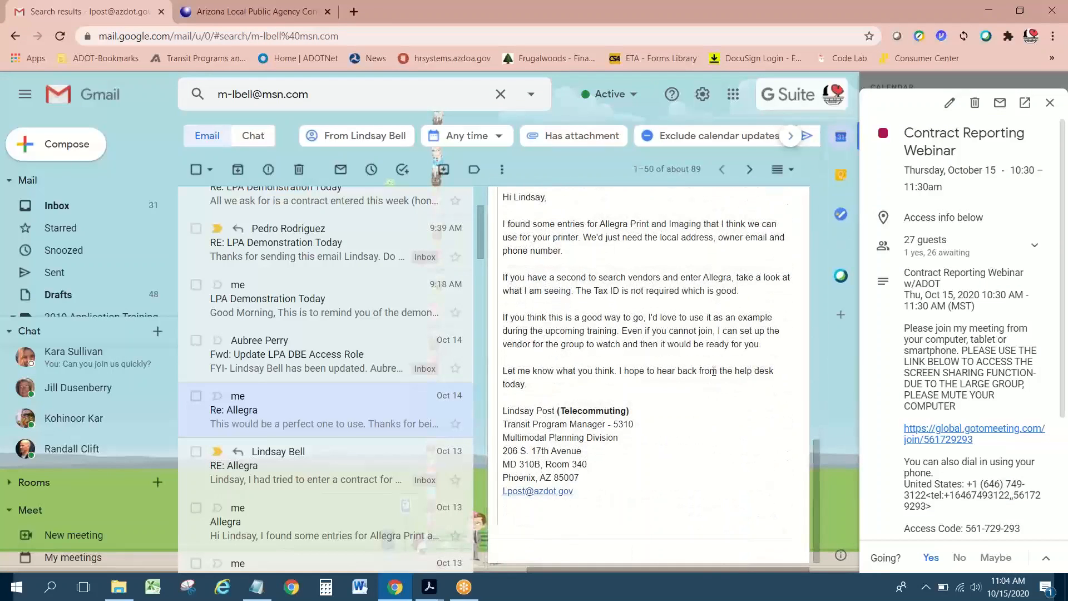
{"action": "scroll", "coordinate": [714, 371], "scroll_direction": "down", "scroll_amount": 5}
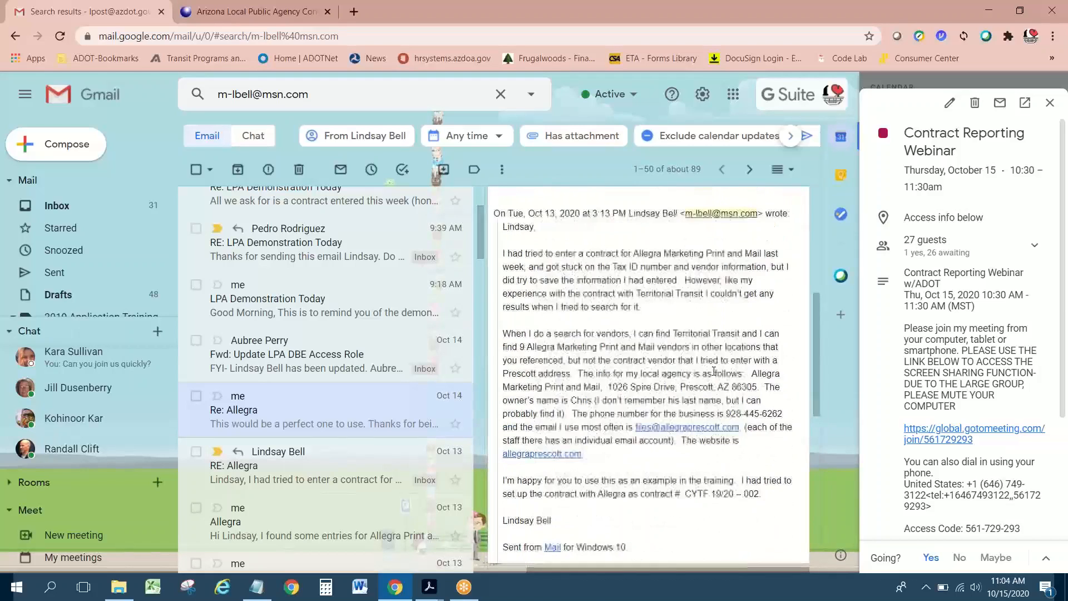
{"action": "scroll", "coordinate": [714, 372], "scroll_direction": "up", "scroll_amount": 5}
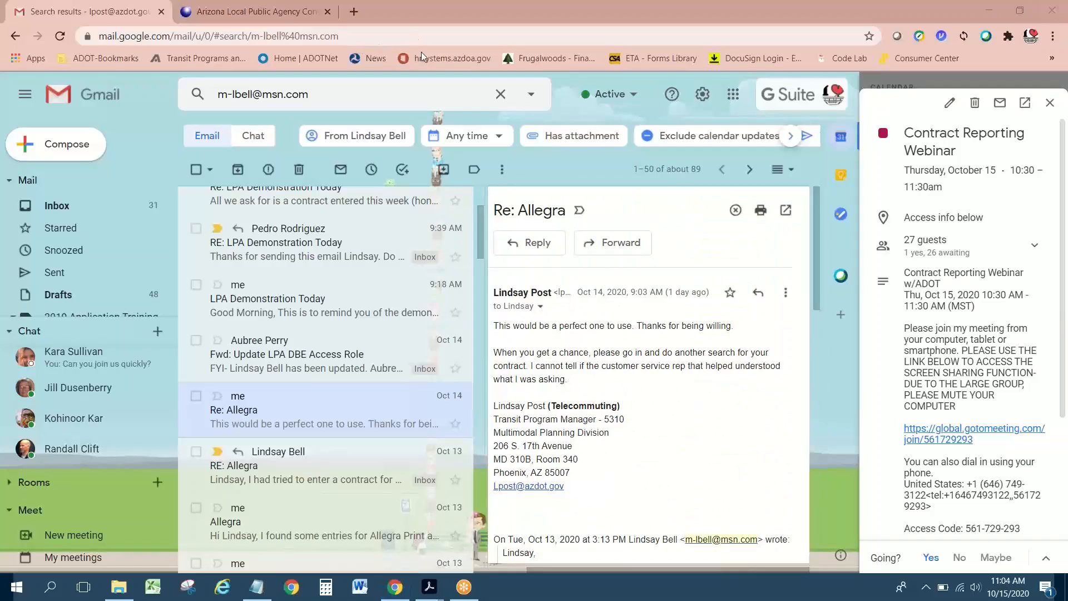
{"action": "left_click", "coordinate": [256, 11]}
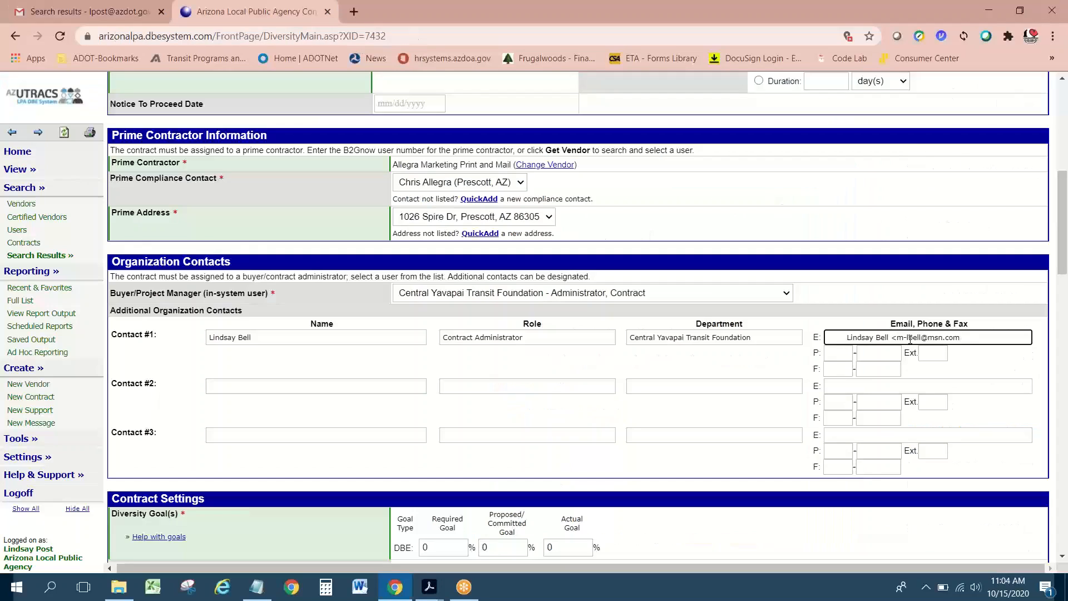
Step: Enter area code 928 in Contact #1's phone field and move to the next phone box
{"action": "left_click", "coordinate": [840, 353]}
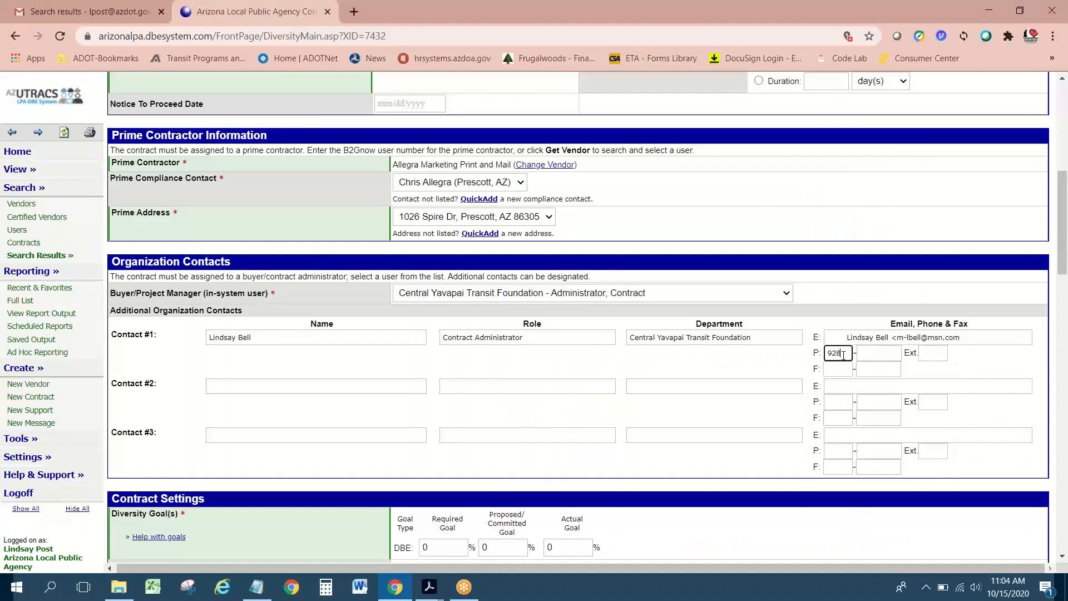
{"action": "key", "text": "Tab"}
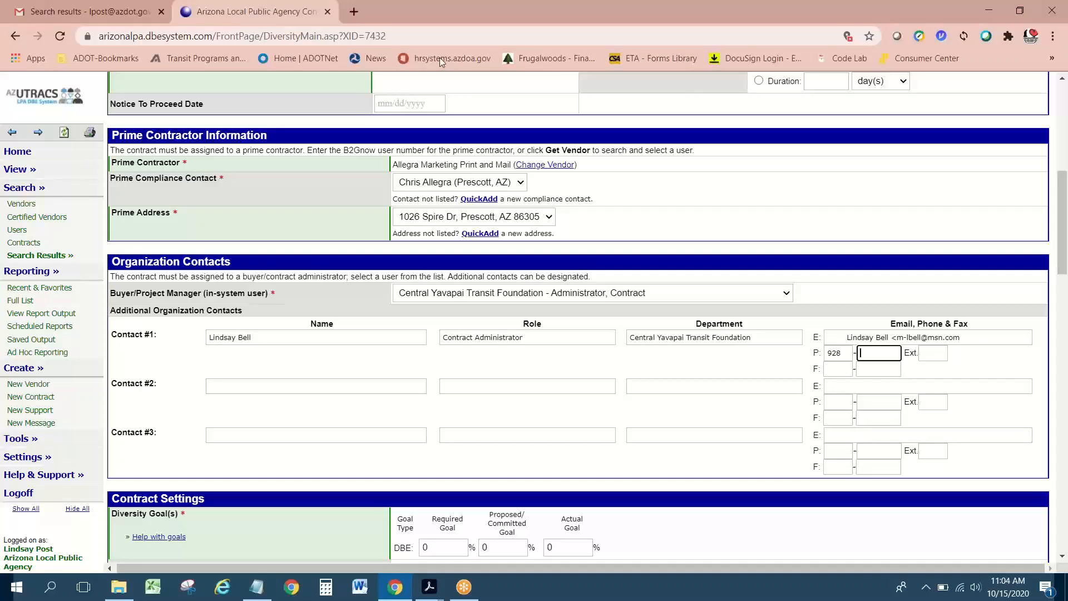
{"action": "left_click", "coordinate": [684, 92]}
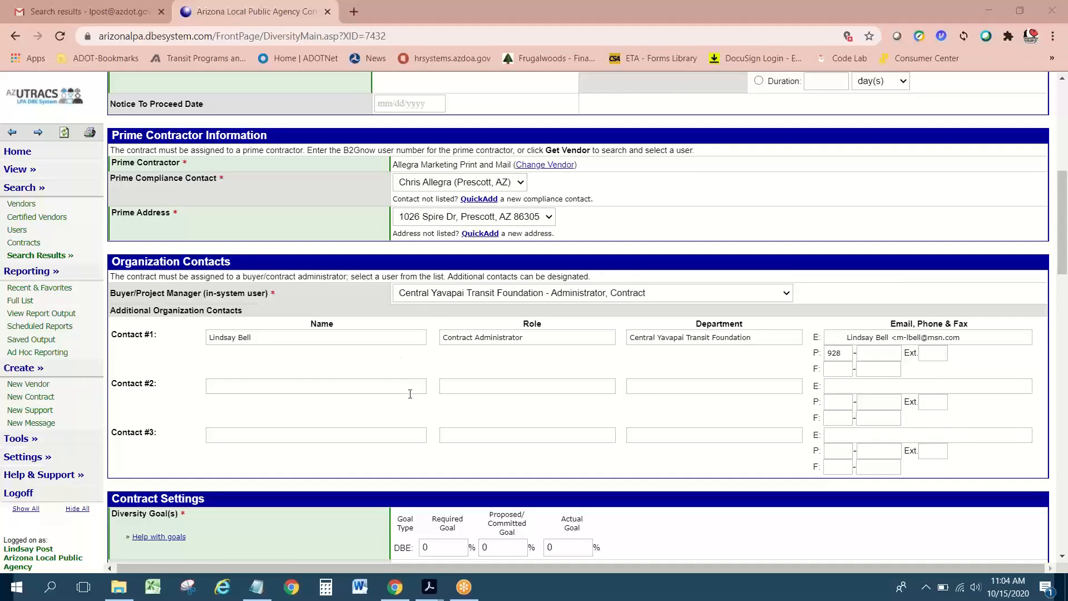
{"action": "scroll", "coordinate": [412, 399], "scroll_direction": "down", "scroll_amount": 3}
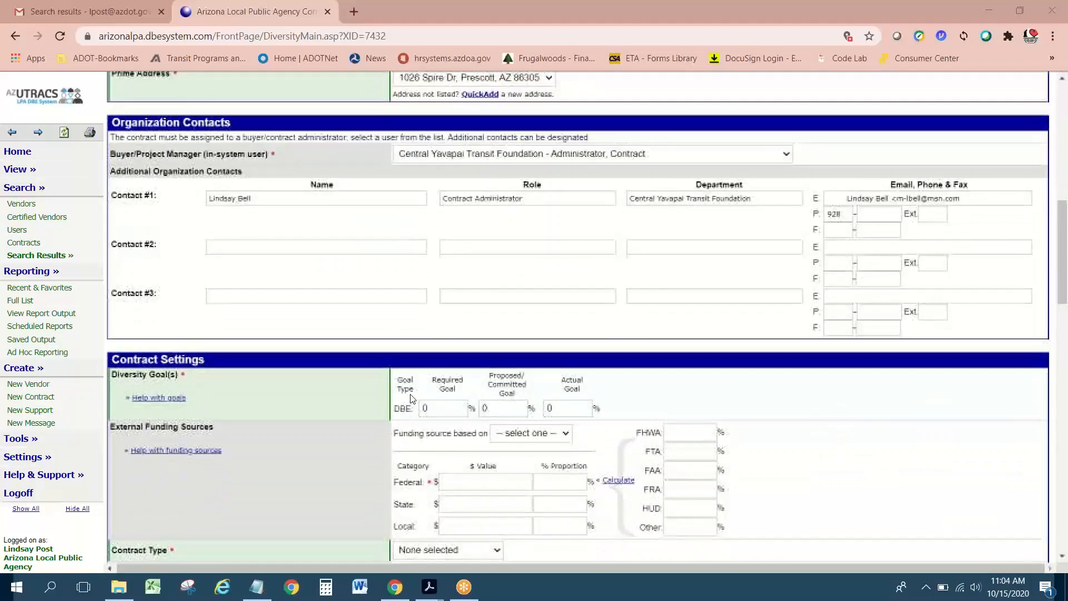
{"action": "scroll", "coordinate": [392, 361], "scroll_direction": "down", "scroll_amount": 2}
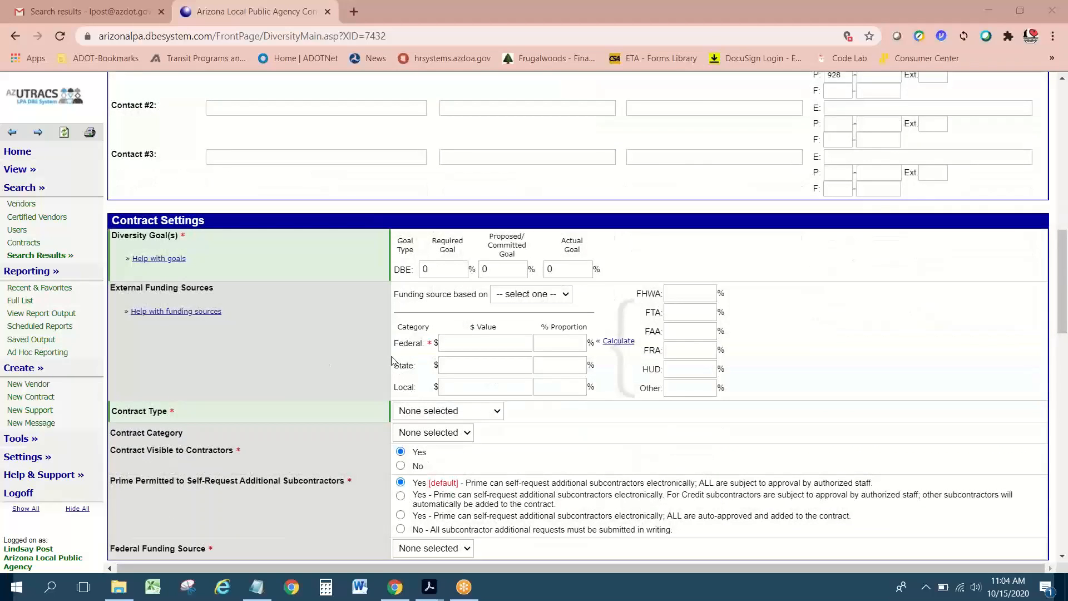
{"action": "scroll", "coordinate": [392, 361], "scroll_direction": "down", "scroll_amount": 1}
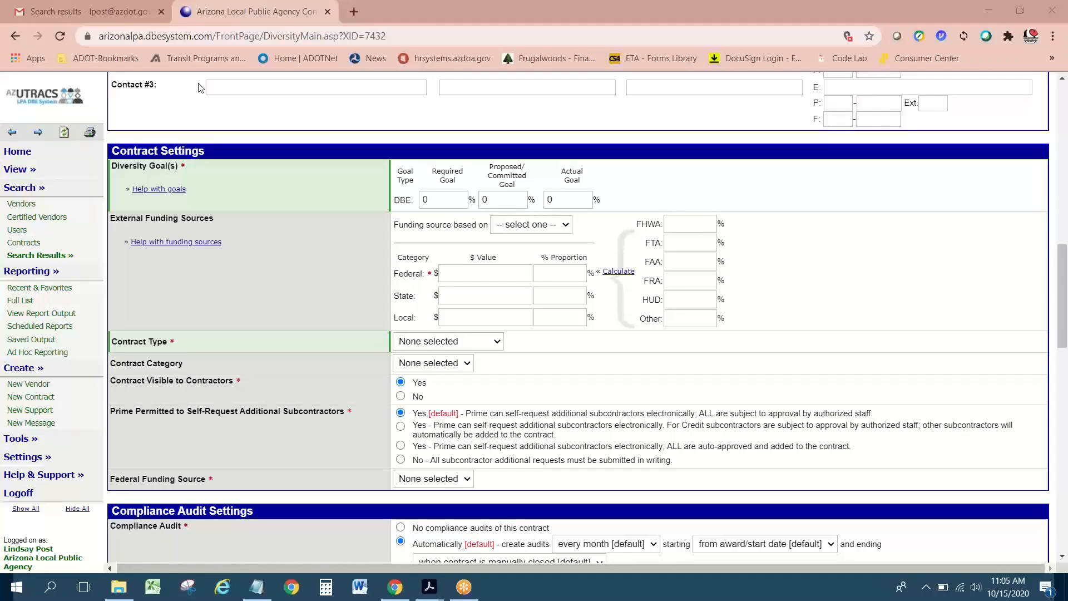
{"action": "scroll", "coordinate": [199, 87], "scroll_direction": "down", "scroll_amount": 8}
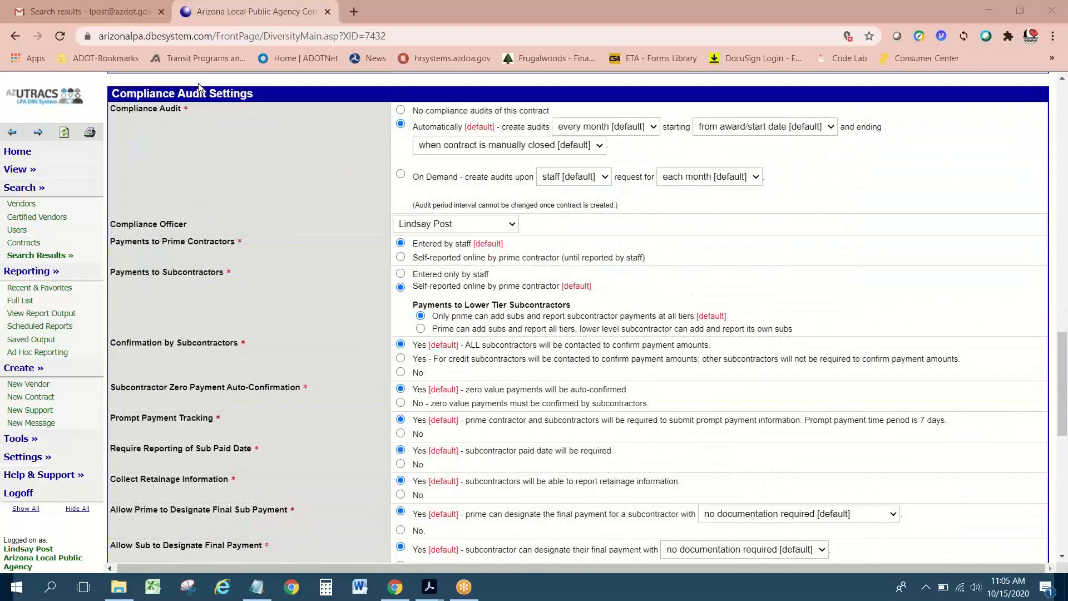
{"action": "scroll", "coordinate": [198, 85], "scroll_direction": "down", "scroll_amount": 5}
{"action": "scroll", "coordinate": [198, 85], "scroll_direction": "up", "scroll_amount": 7}
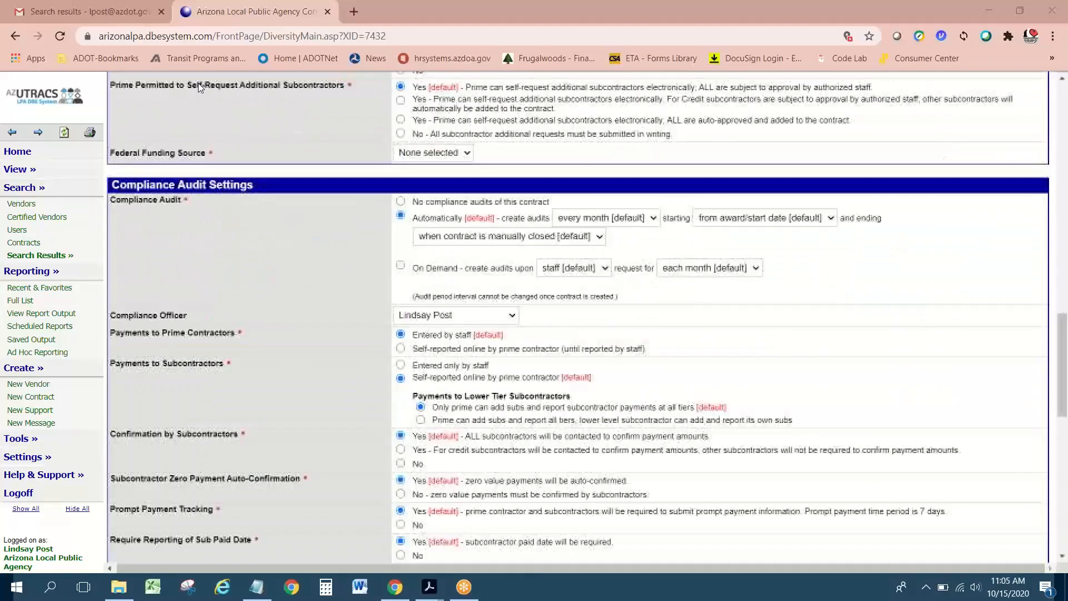
{"action": "scroll", "coordinate": [198, 83], "scroll_direction": "up", "scroll_amount": 11}
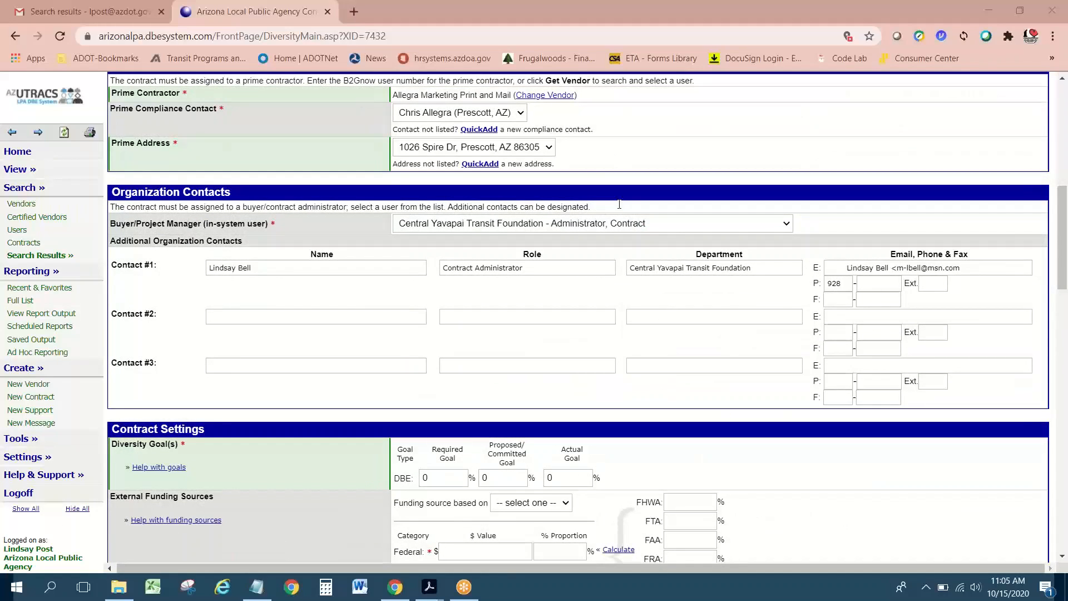
Step: Select Contact #1's local phone number box, then switch to Gmail to look up the number
{"action": "left_click", "coordinate": [868, 285]}
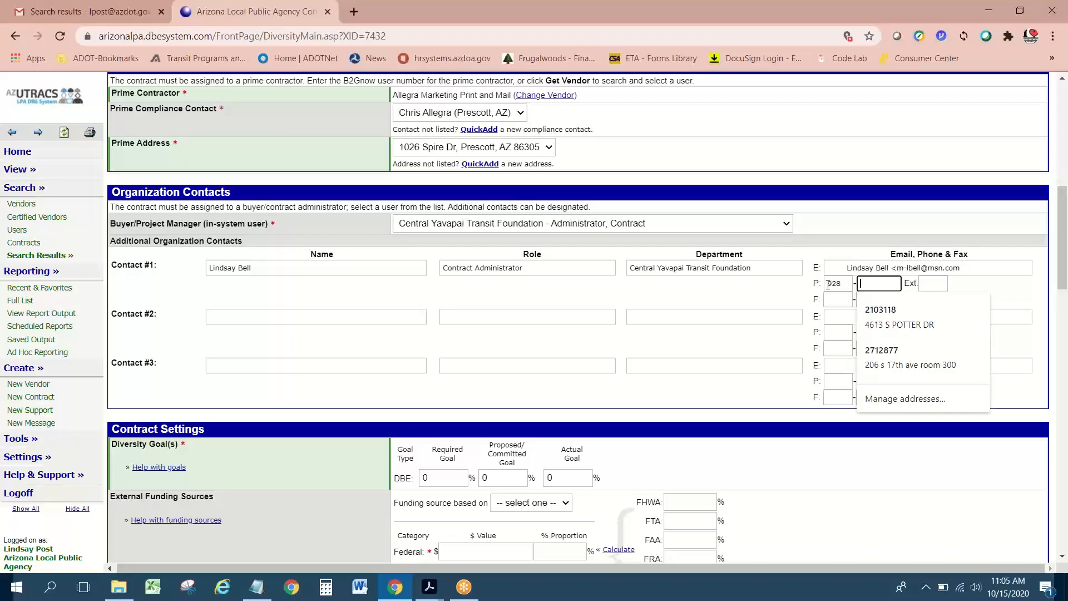
{"action": "scroll", "coordinate": [669, 348], "scroll_direction": "down", "scroll_amount": 1}
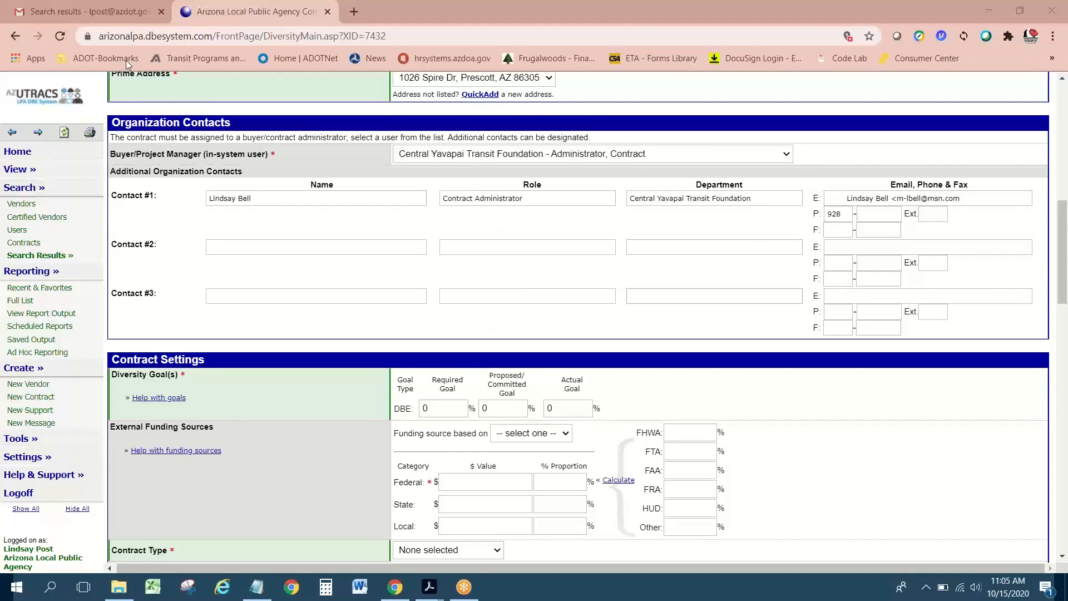
{"action": "left_click", "coordinate": [115, 12]}
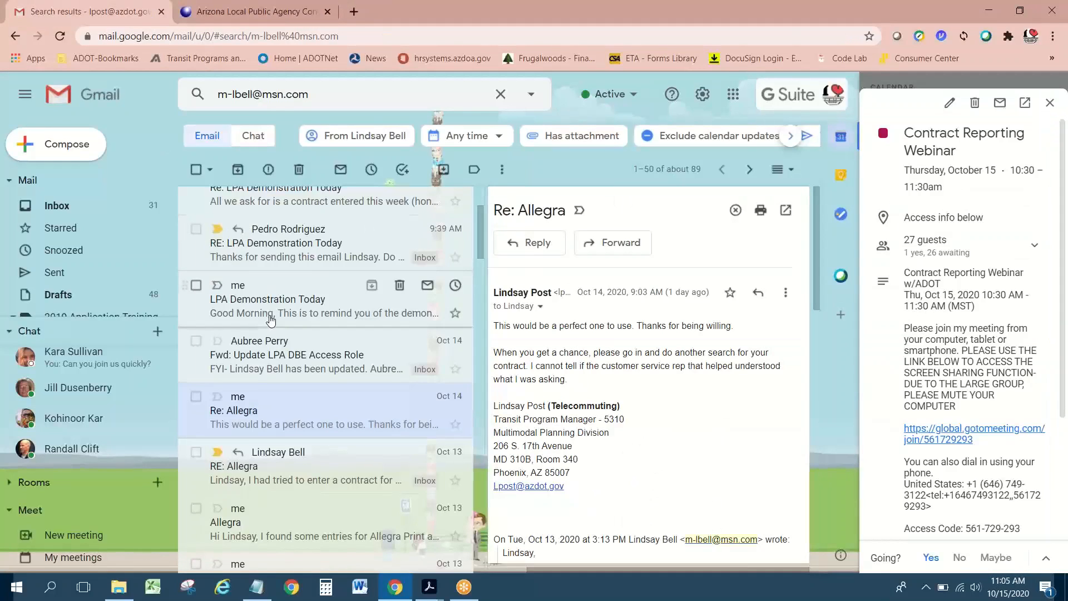
Step: Scroll back up the Gmail message list and return to the AZUTRACS contract form
{"action": "scroll", "coordinate": [271, 322], "scroll_direction": "up", "scroll_amount": 2}
{"action": "scroll", "coordinate": [271, 321], "scroll_direction": "up", "scroll_amount": 2}
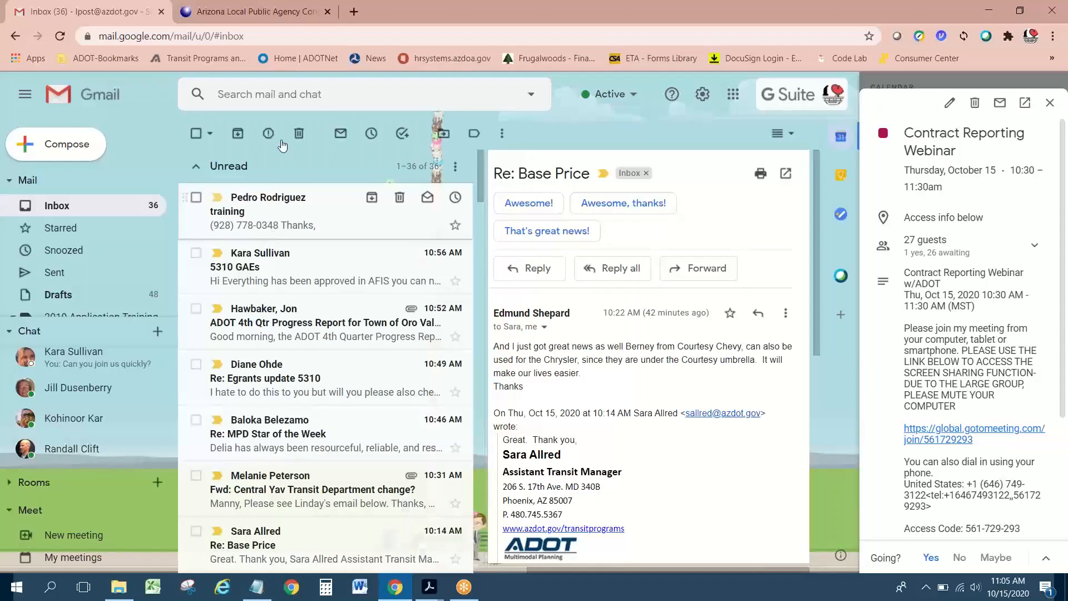
{"action": "left_click", "coordinate": [256, 12]}
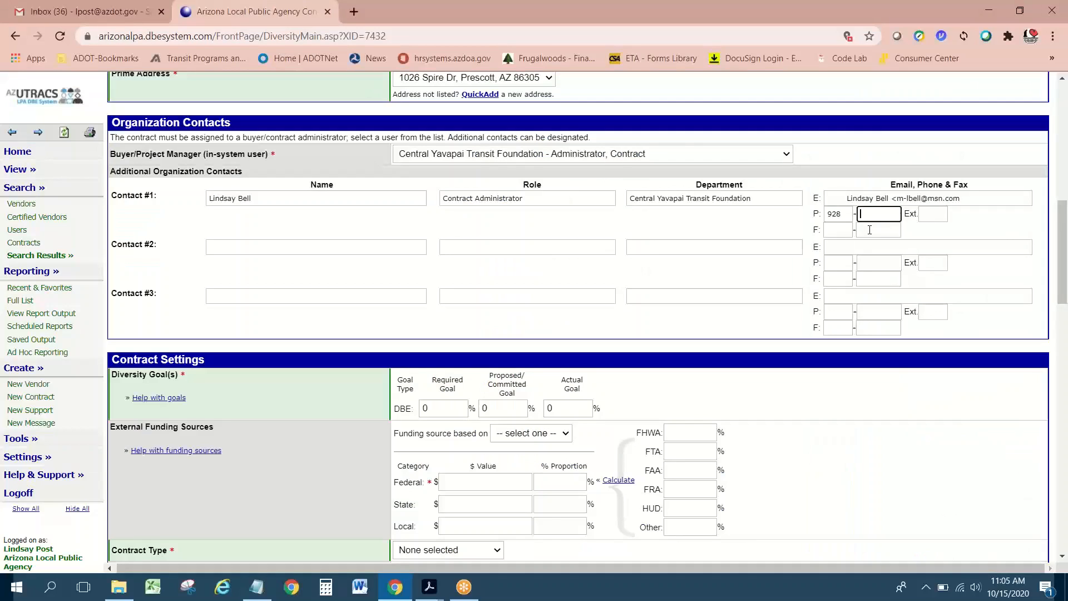
Step: Enter Contact #1's local phone number after the area code without a hyphen, then review the form
{"action": "left_click", "coordinate": [523, 64]}
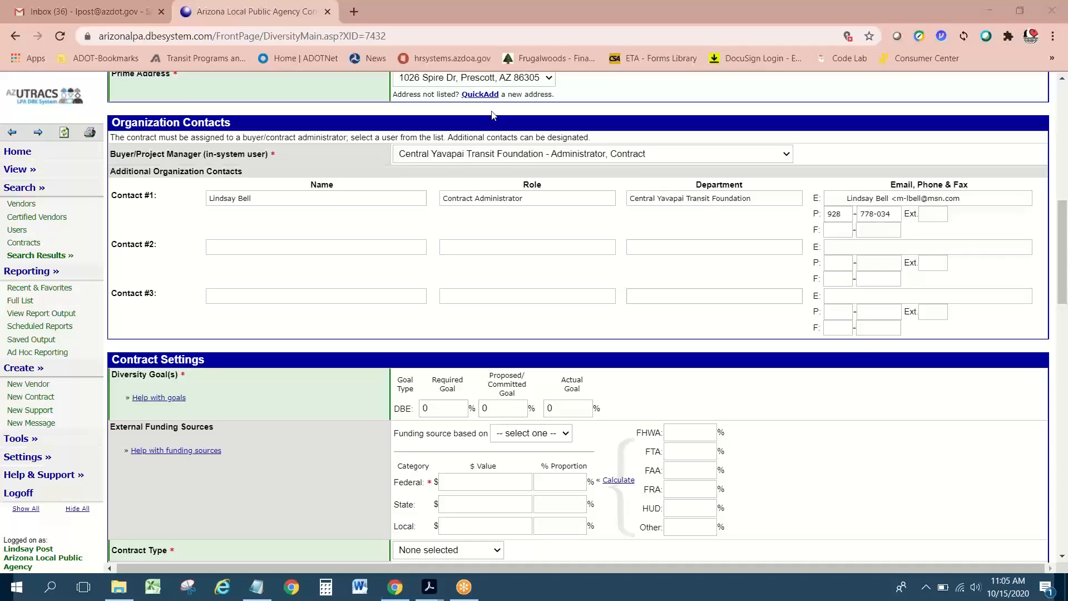
{"action": "left_click", "coordinate": [879, 215]}
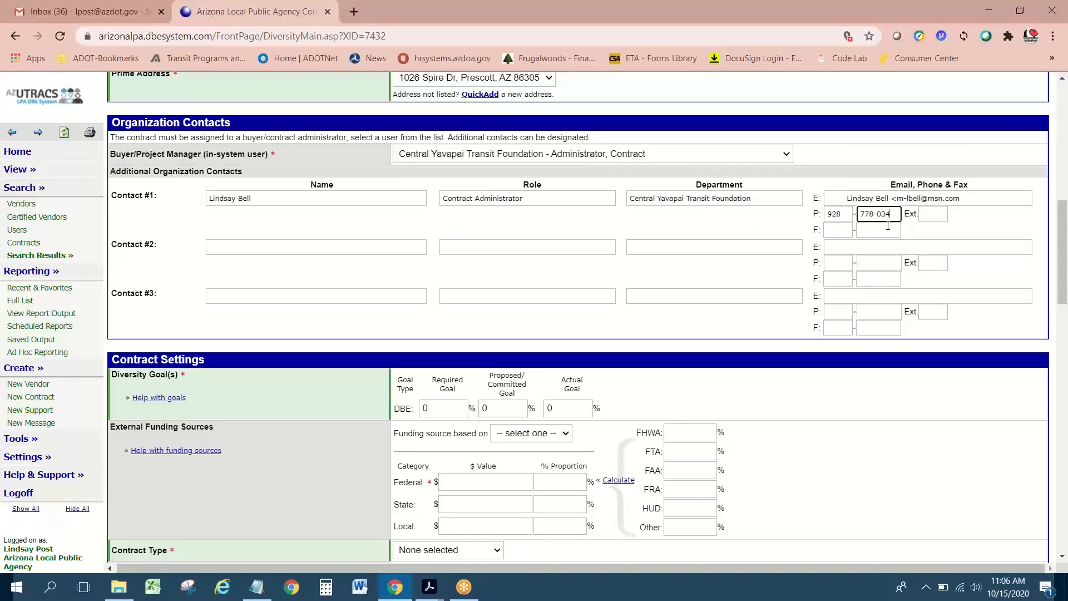
{"action": "key", "text": "BackSpace"}
{"action": "left_click", "coordinate": [493, 115]}
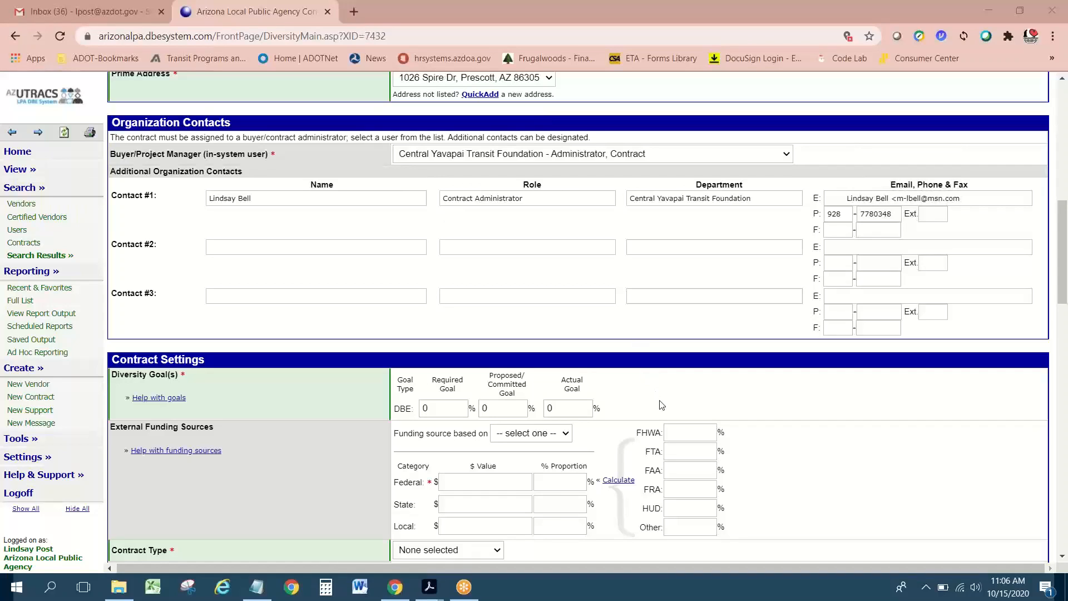
{"action": "scroll", "coordinate": [375, 359], "scroll_direction": "up", "scroll_amount": 1}
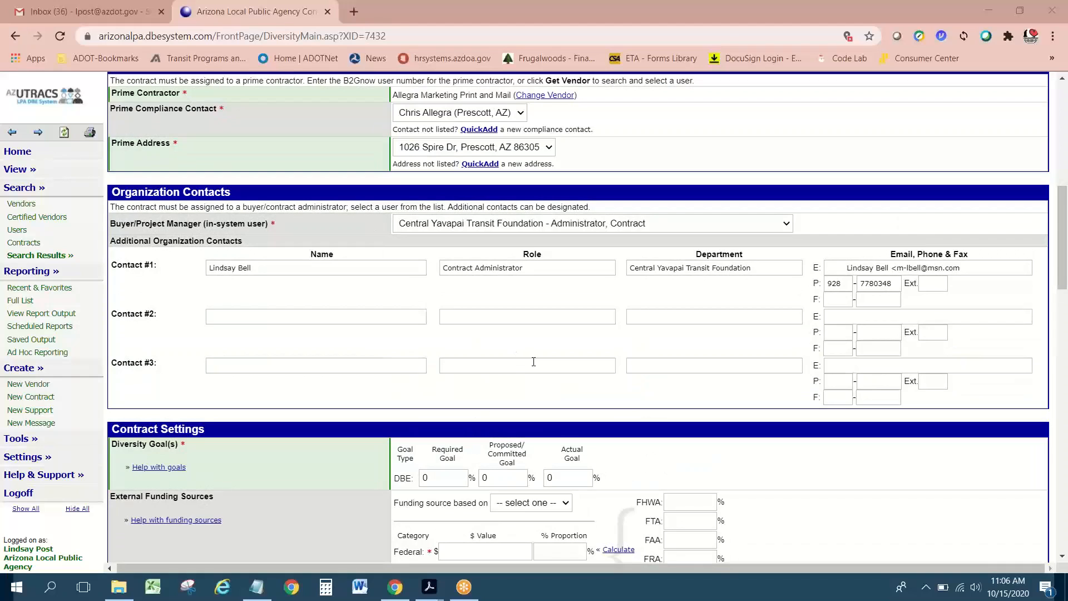
{"action": "scroll", "coordinate": [534, 361], "scroll_direction": "down", "scroll_amount": 1}
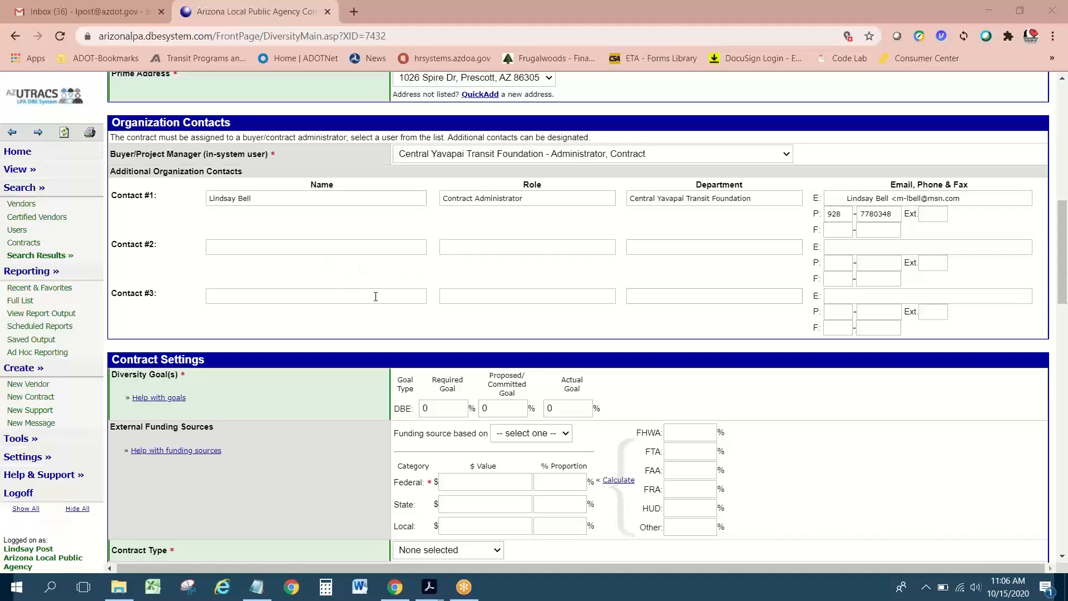
{"action": "scroll", "coordinate": [375, 296], "scroll_direction": "down", "scroll_amount": 1}
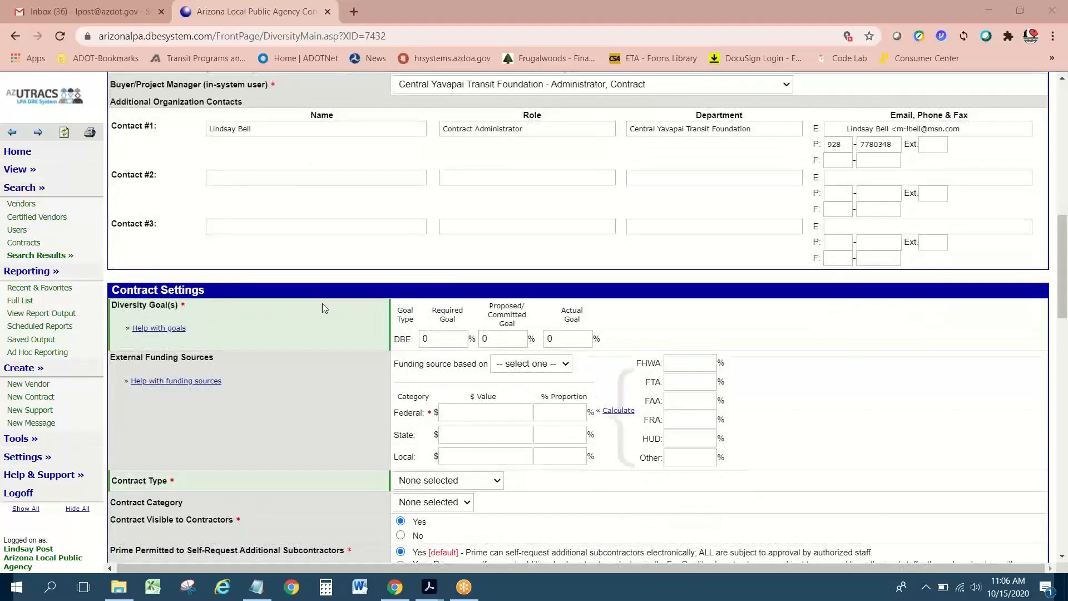
{"action": "scroll", "coordinate": [322, 307], "scroll_direction": "down", "scroll_amount": 2}
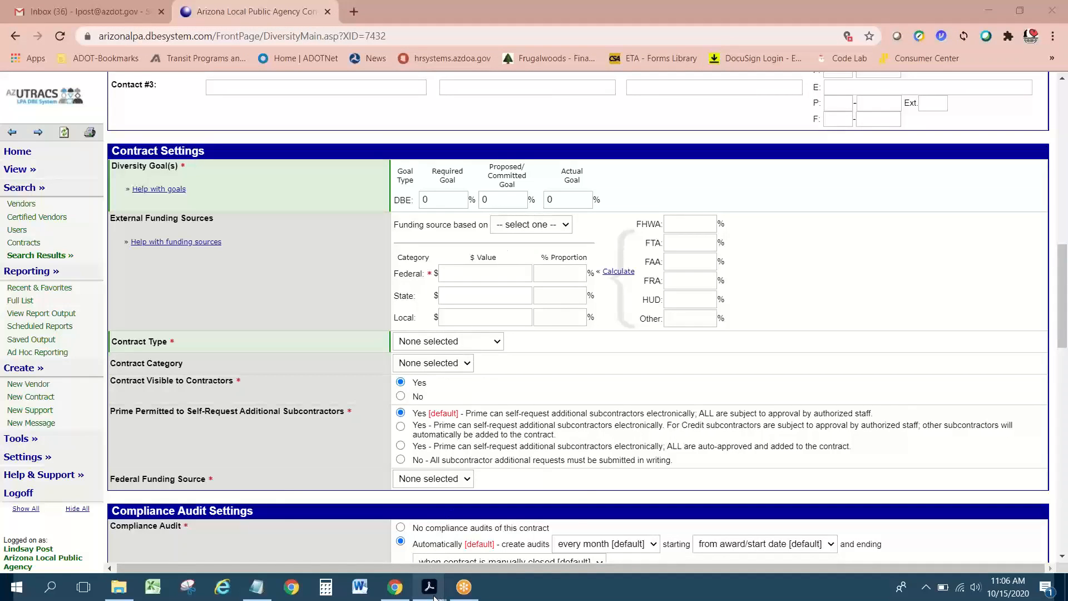
Step: Bring up the PDFPrint.asp.pdf printout in Acrobat and scroll down to its Contract Settings section
{"action": "mouse_move", "coordinate": [429, 585]}
{"action": "left_click", "coordinate": [363, 528]}
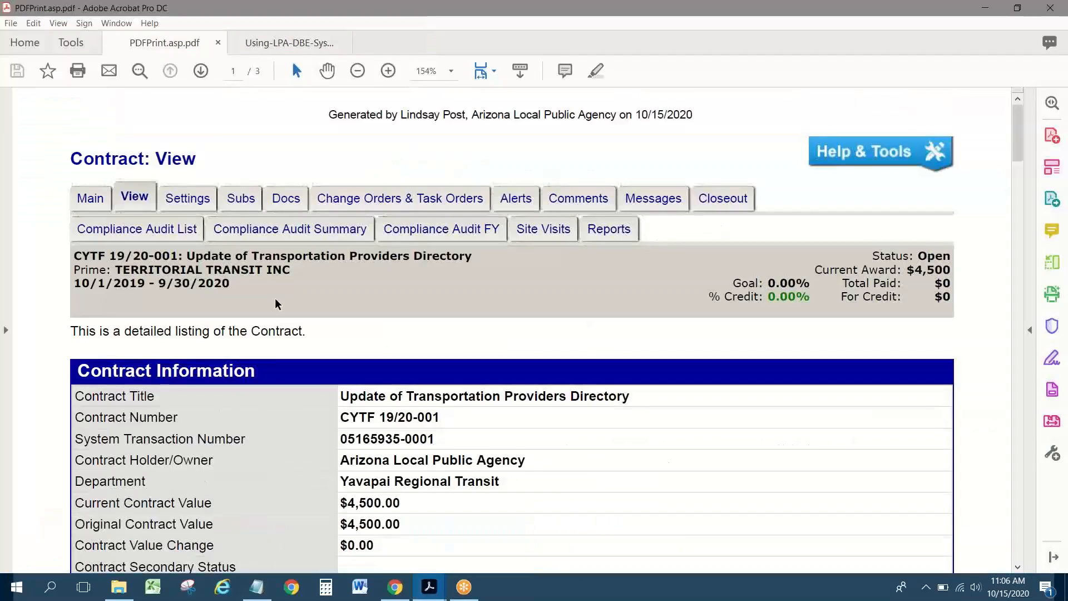
{"action": "scroll", "coordinate": [275, 300], "scroll_direction": "down", "scroll_amount": 3}
{"action": "scroll", "coordinate": [275, 299], "scroll_direction": "down", "scroll_amount": 10}
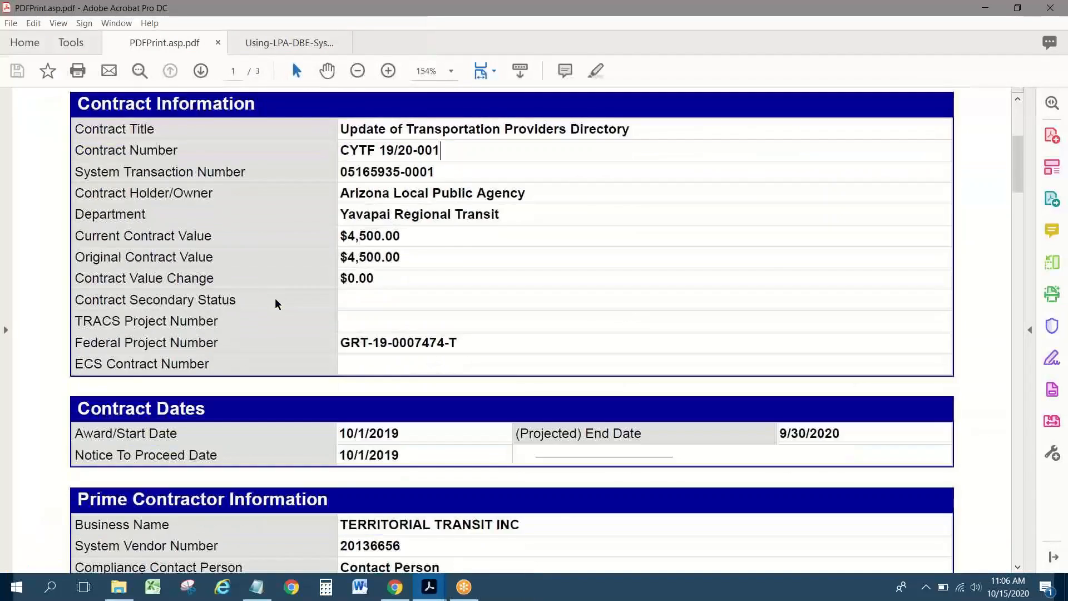
{"action": "scroll", "coordinate": [275, 299], "scroll_direction": "down", "scroll_amount": 10}
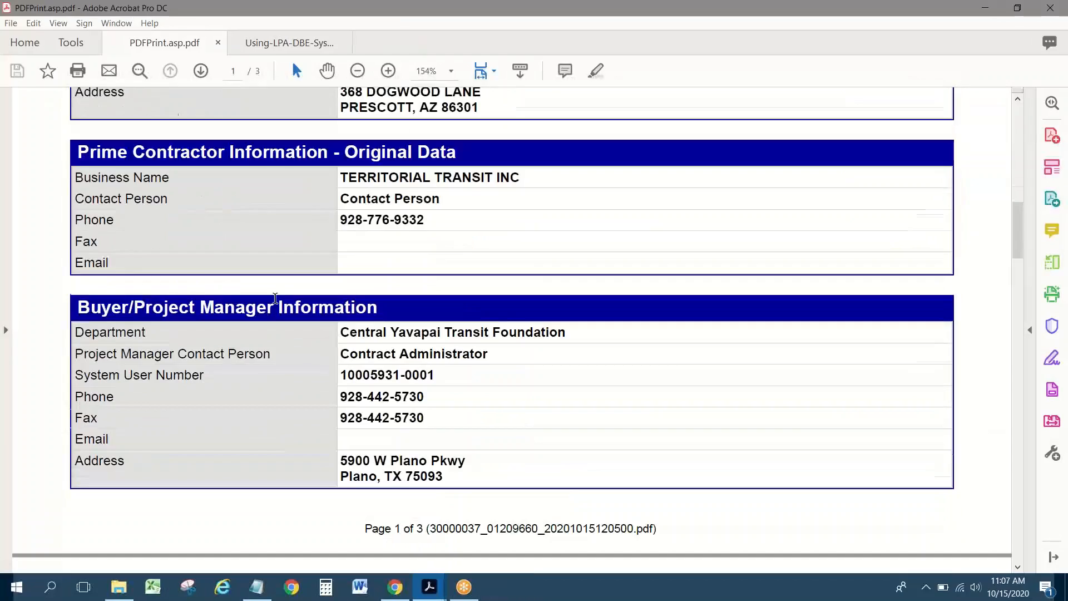
{"action": "scroll", "coordinate": [275, 303], "scroll_direction": "down", "scroll_amount": 10}
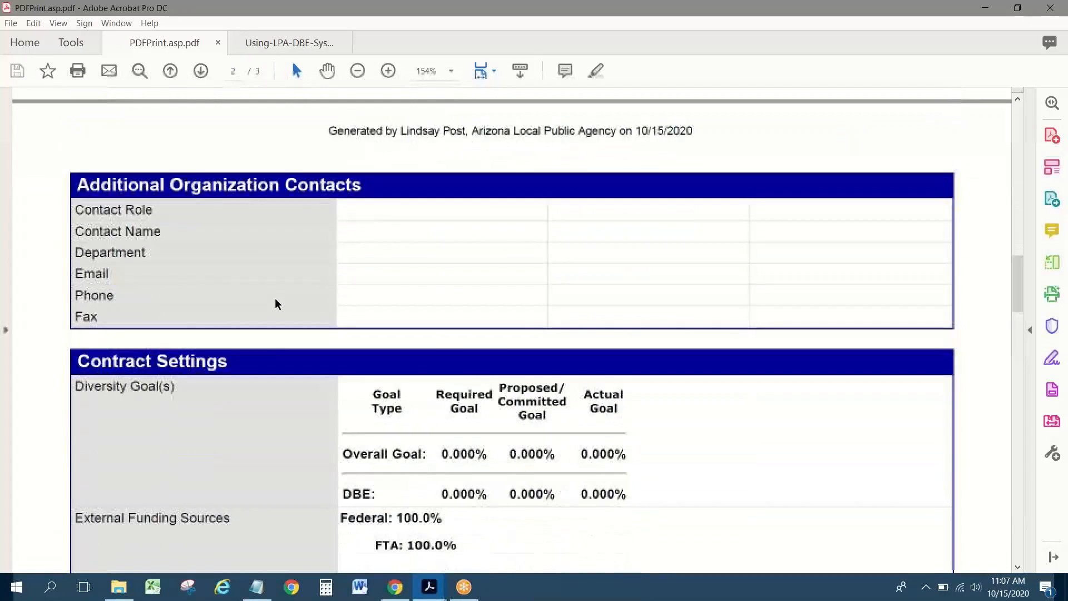
{"action": "scroll", "coordinate": [276, 306], "scroll_direction": "down", "scroll_amount": 4}
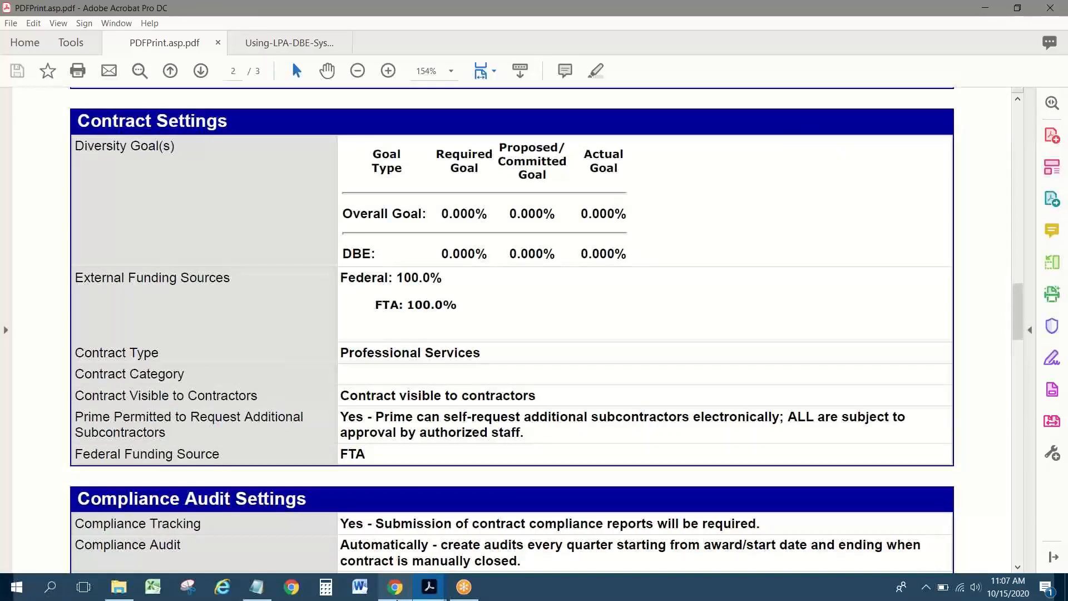
Step: Back on the contract form, enter 2000.00 as the Federal dollar value
{"action": "left_click", "coordinate": [395, 597]}
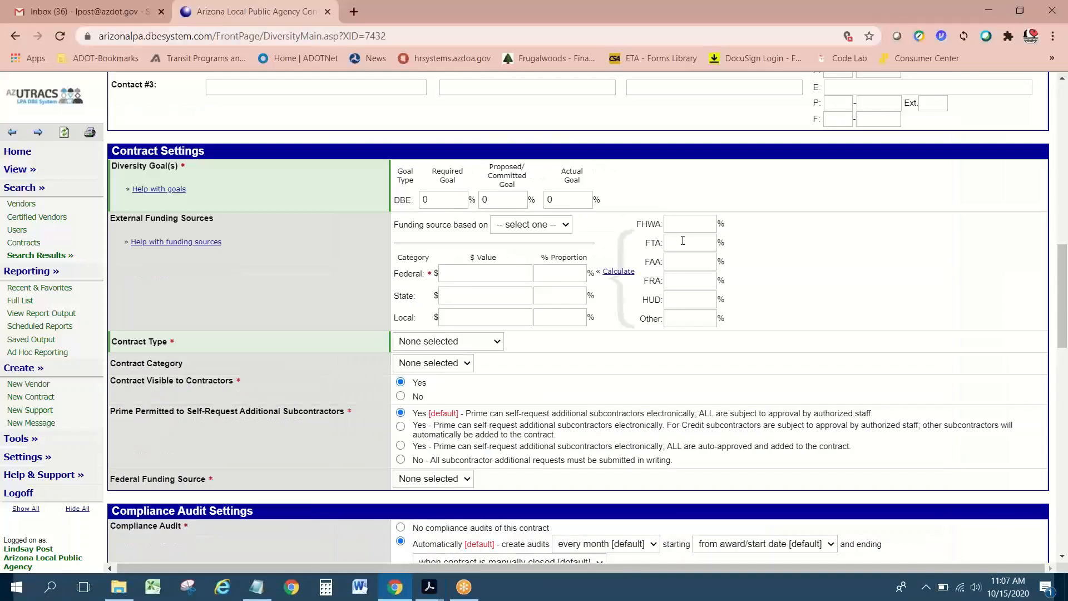
{"action": "left_click", "coordinate": [684, 243]}
{"action": "type", "text": "100"}
{"action": "key", "text": "BackSpace"}
{"action": "key", "text": "BackSpace"}
{"action": "key", "text": "BackSpace"}
{"action": "left_click", "coordinate": [490, 277]}
{"action": "type", "text": "2000.00"}
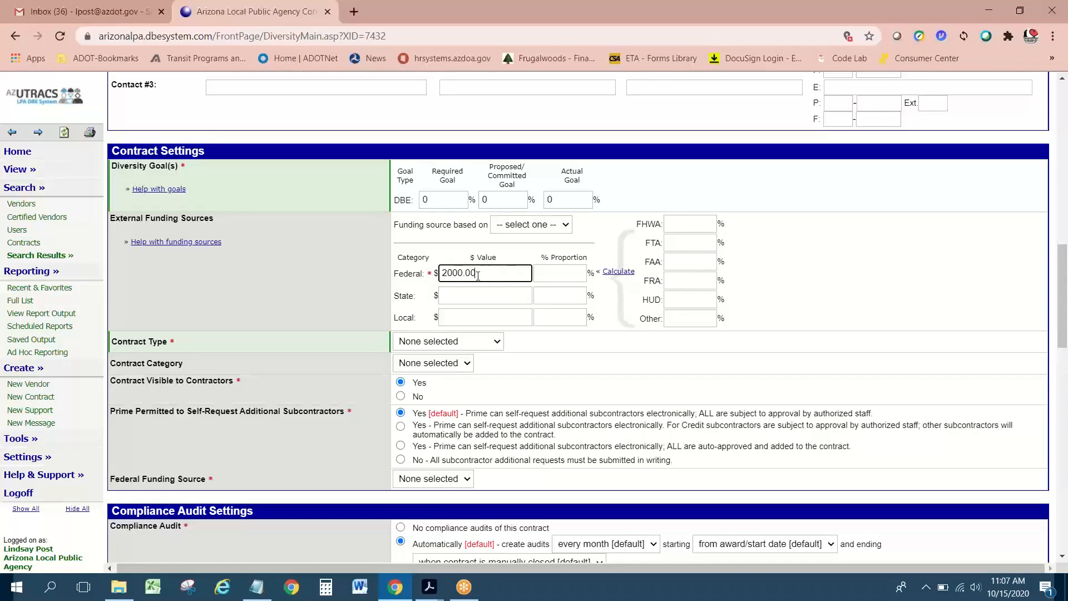
Step: Enter 100 for FTA, submit, and dismiss the missing Federal Project Number alert
{"action": "left_click", "coordinate": [574, 273]}
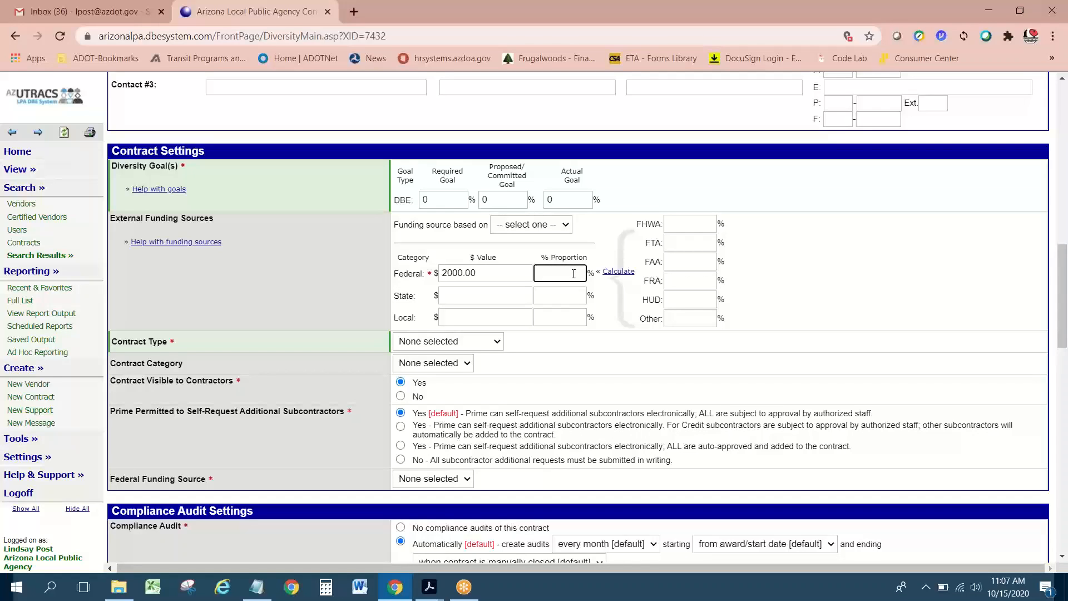
{"action": "left_click", "coordinate": [701, 243]}
{"action": "type", "text": "1000"}
{"action": "key", "text": "Return"}
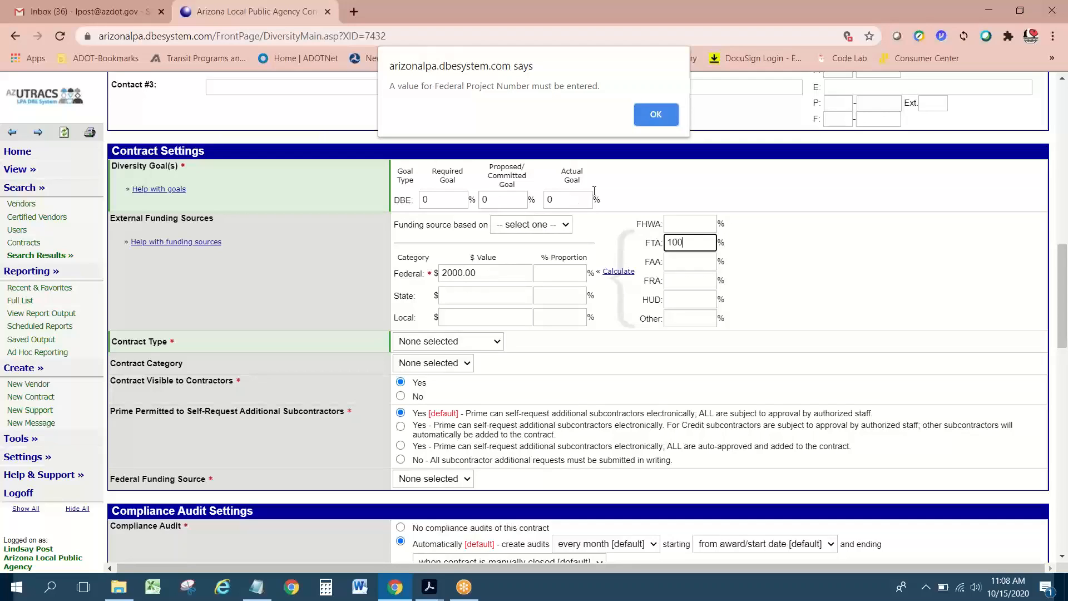
{"action": "left_click", "coordinate": [655, 114]}
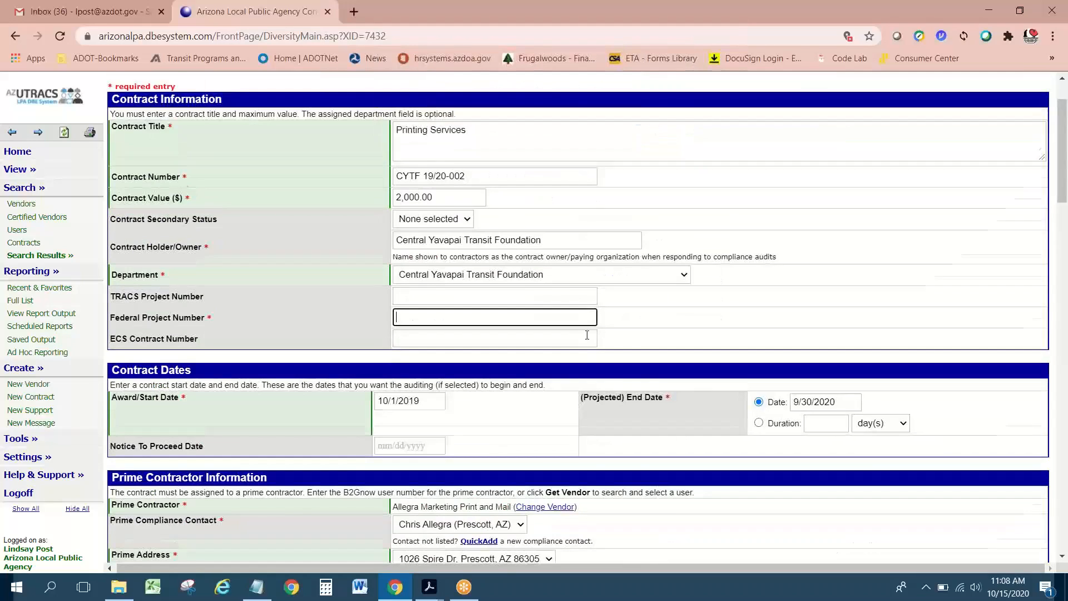
Step: Change the Federal value to 2000 and calculate its 100% proportion
{"action": "scroll", "coordinate": [586, 336], "scroll_direction": "down", "scroll_amount": 2}
{"action": "scroll", "coordinate": [586, 335], "scroll_direction": "down", "scroll_amount": 7}
{"action": "left_click", "coordinate": [501, 267]}
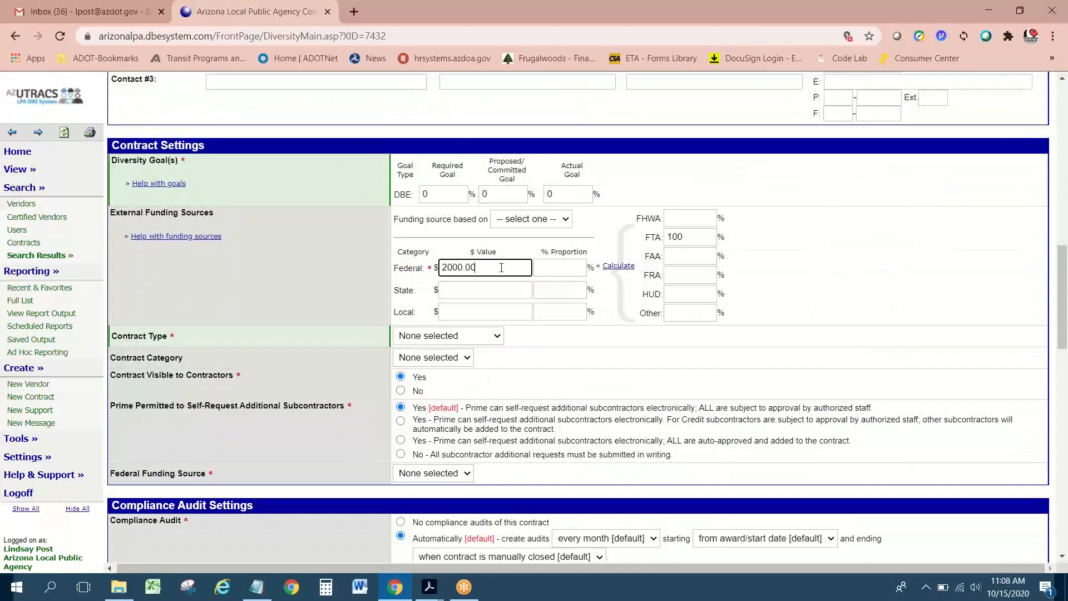
{"action": "key", "text": "BackSpace"}
{"action": "key", "text": "BackSpace"}
{"action": "key", "text": "BackSpace"}
{"action": "left_click", "coordinate": [549, 268]}
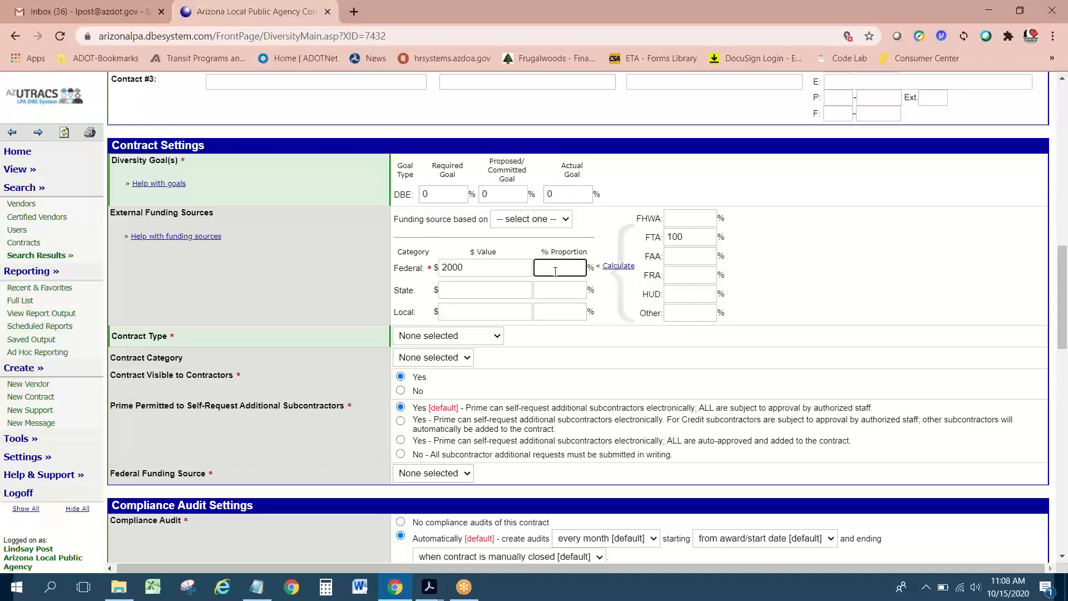
{"action": "left_click", "coordinate": [613, 267]}
Step: Set Funding source based on to value
{"action": "left_click", "coordinate": [514, 222]}
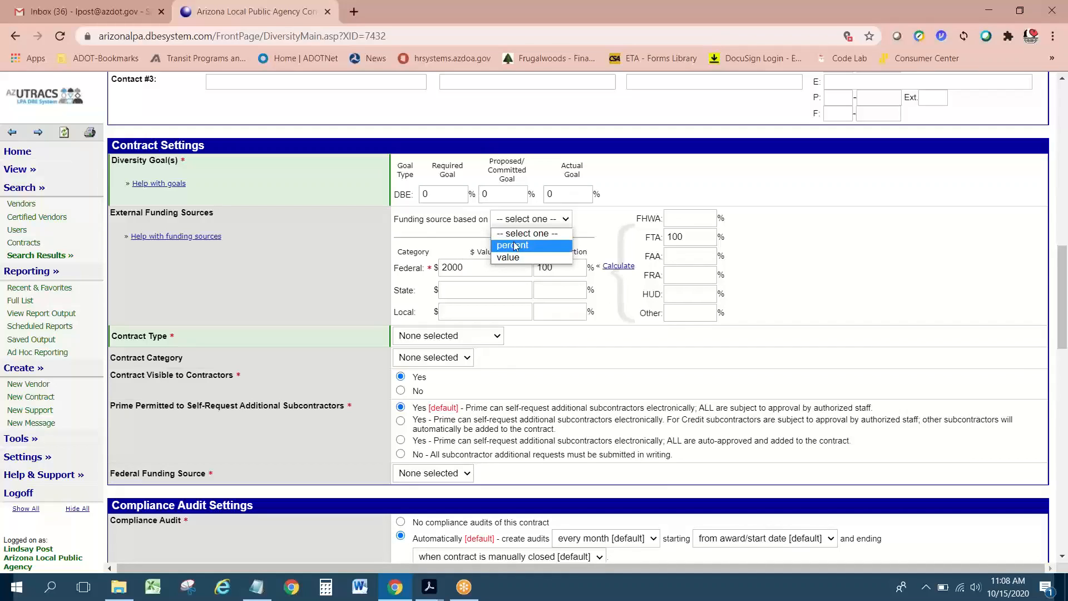
{"action": "left_click", "coordinate": [516, 258]}
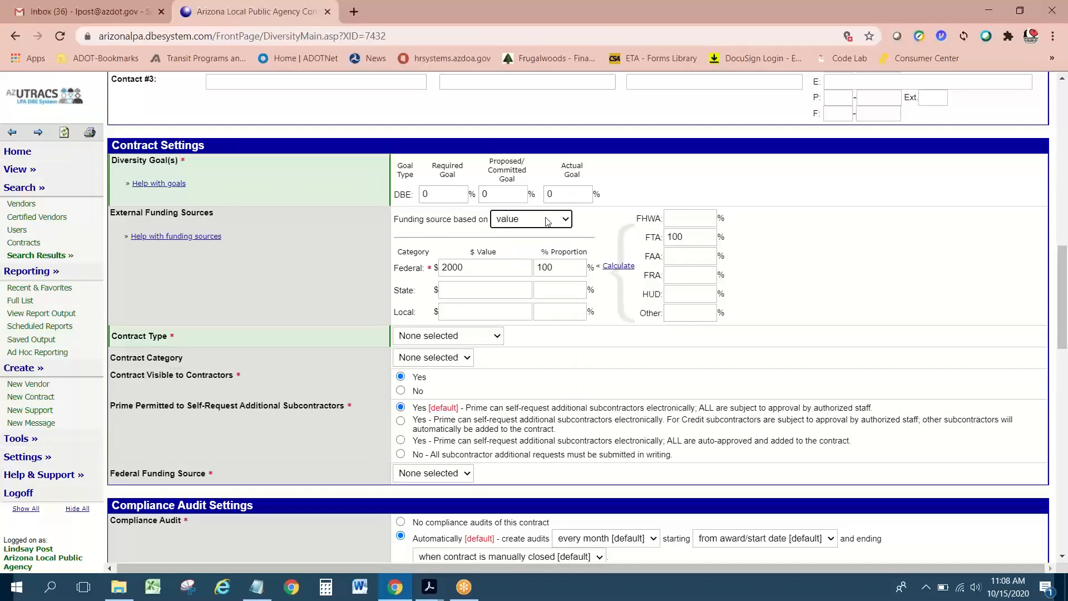
{"action": "left_click", "coordinate": [546, 221]}
{"action": "left_click", "coordinate": [529, 259]}
Step: Choose Professional Services from the Contract Type dropdown
{"action": "mouse_move", "coordinate": [429, 594]}
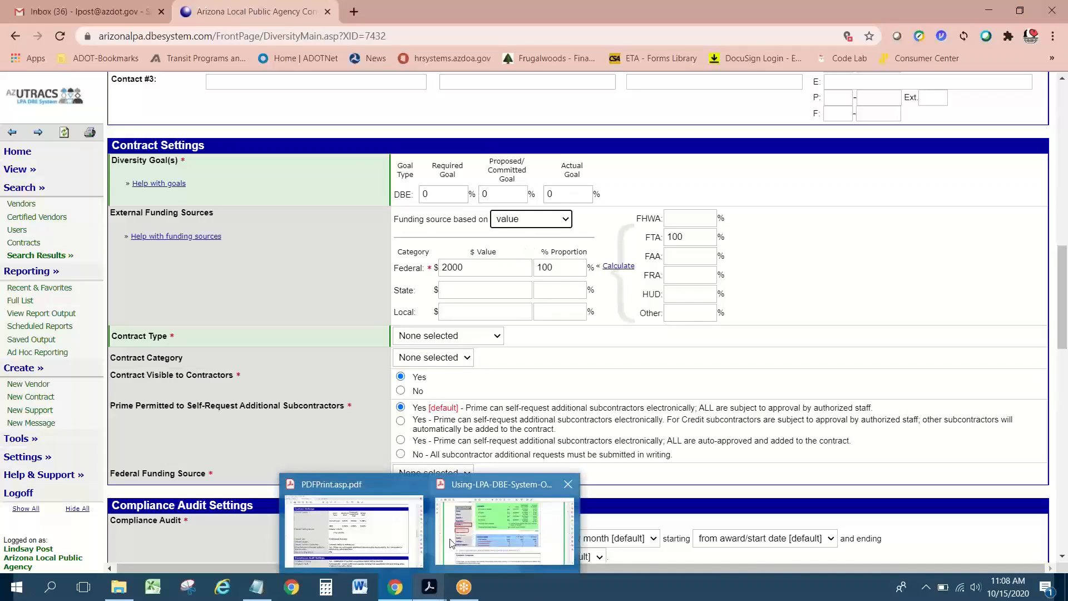
{"action": "left_click", "coordinate": [475, 338]}
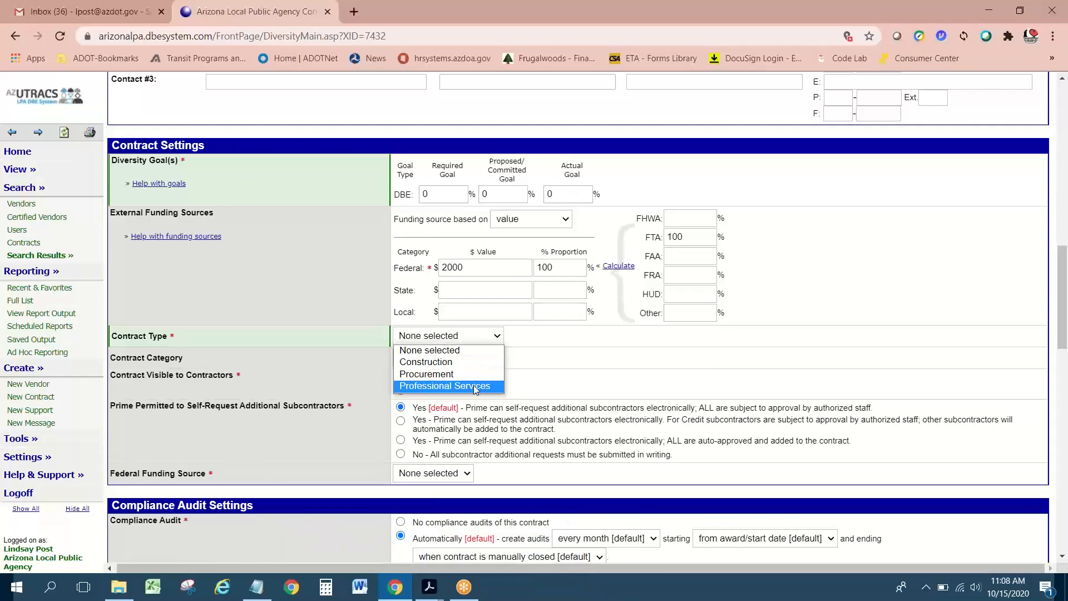
{"action": "left_click", "coordinate": [473, 385]}
{"action": "left_click", "coordinate": [483, 336]}
{"action": "left_click", "coordinate": [450, 386]}
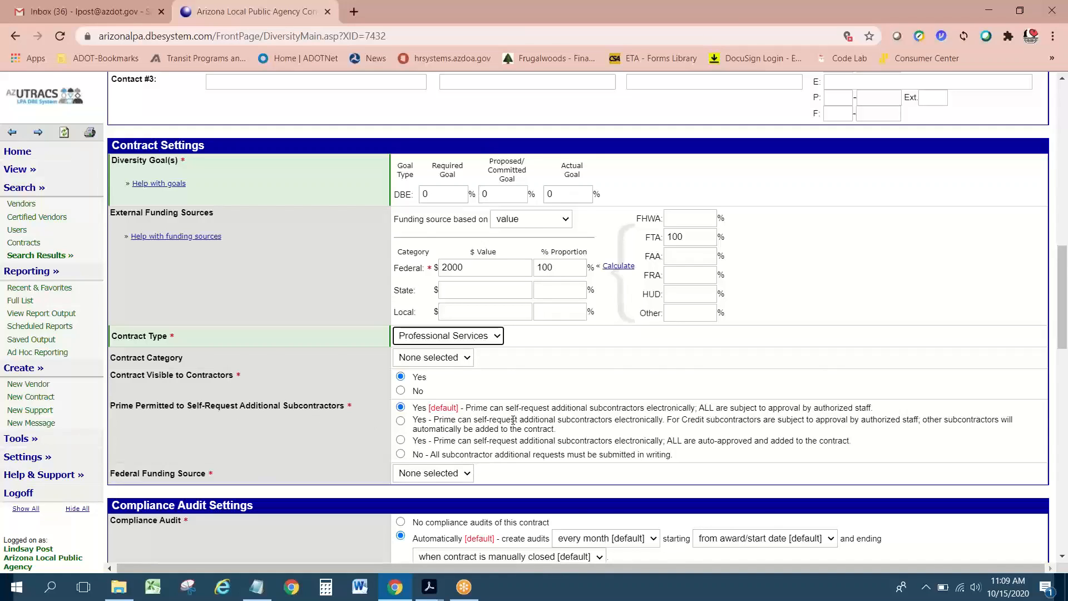
{"action": "scroll", "coordinate": [512, 420], "scroll_direction": "down", "scroll_amount": 1}
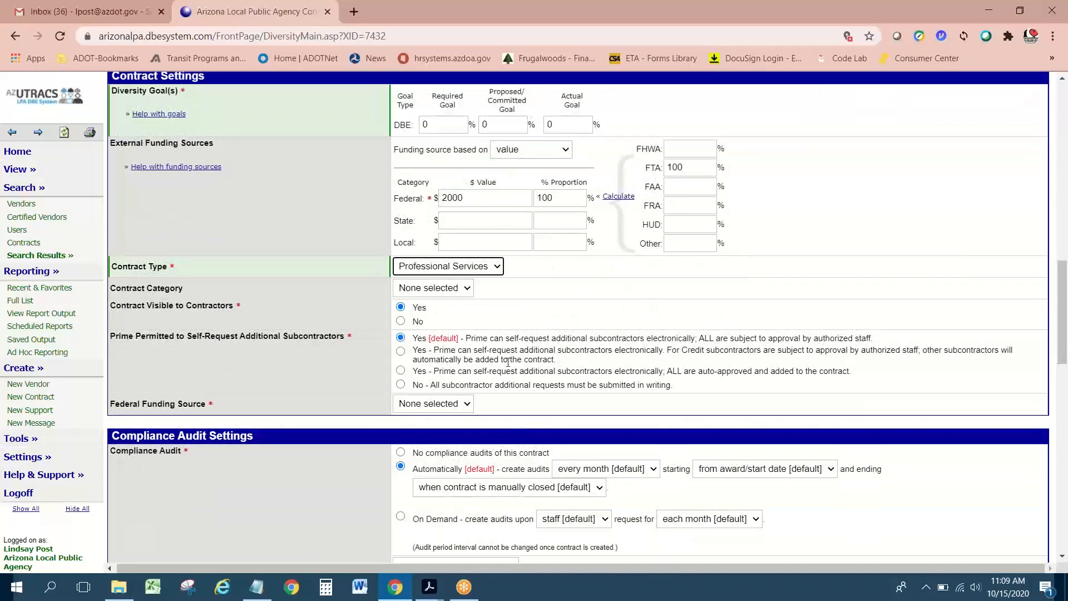
Step: Pick FTA as the Federal Funding Source
{"action": "left_click", "coordinate": [448, 405]}
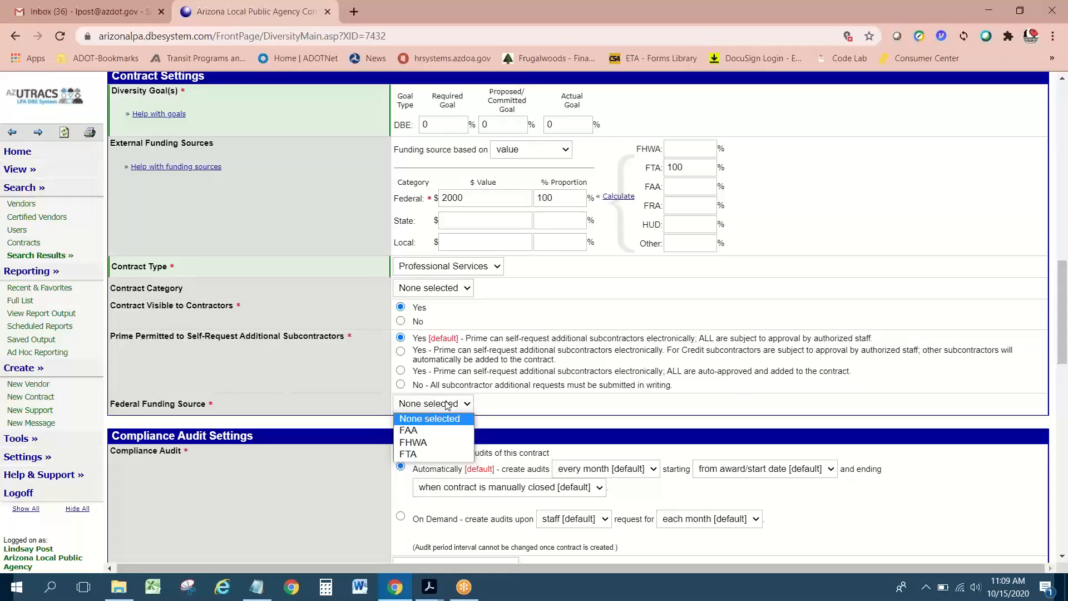
{"action": "left_click", "coordinate": [429, 454]}
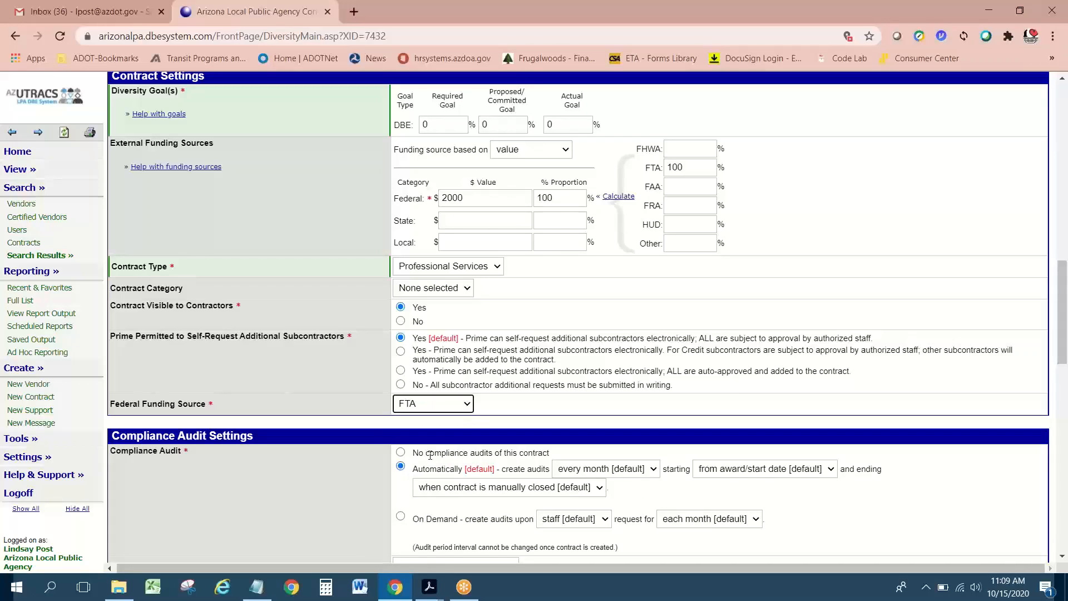
{"action": "left_click", "coordinate": [536, 403]}
{"action": "scroll", "coordinate": [536, 403], "scroll_direction": "down", "scroll_amount": 1}
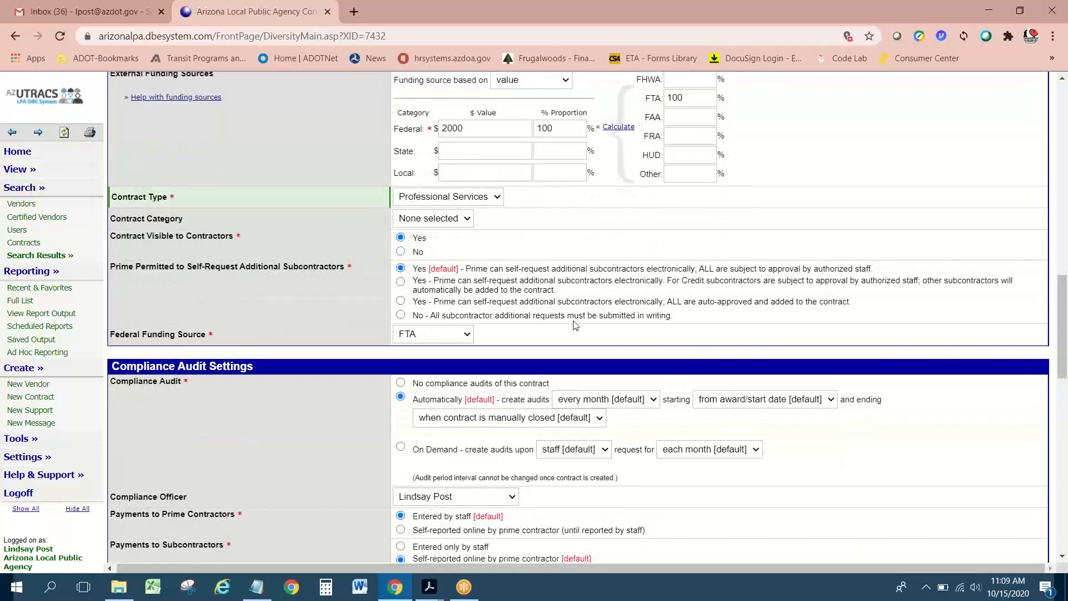
{"action": "scroll", "coordinate": [575, 324], "scroll_direction": "down", "scroll_amount": 1}
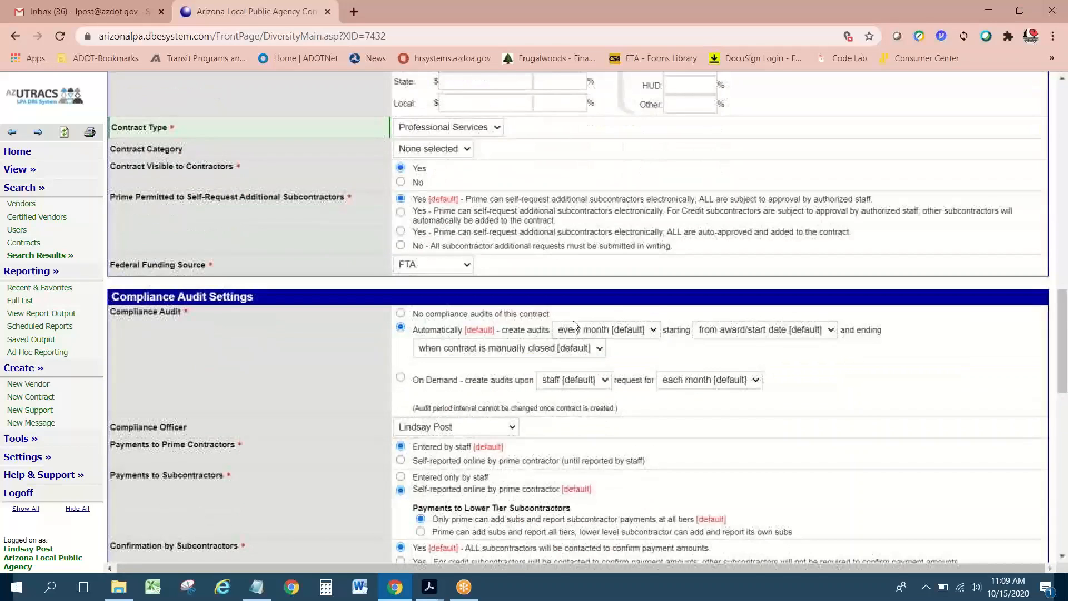
{"action": "scroll", "coordinate": [329, 335], "scroll_direction": "down", "scroll_amount": 1}
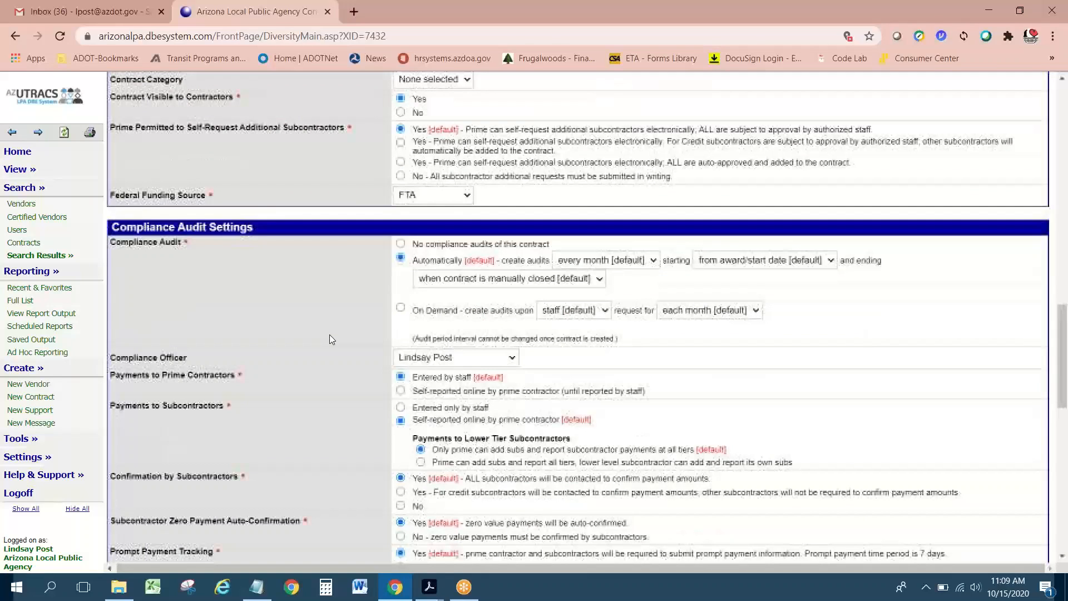
{"action": "scroll", "coordinate": [329, 339], "scroll_direction": "down", "scroll_amount": 1}
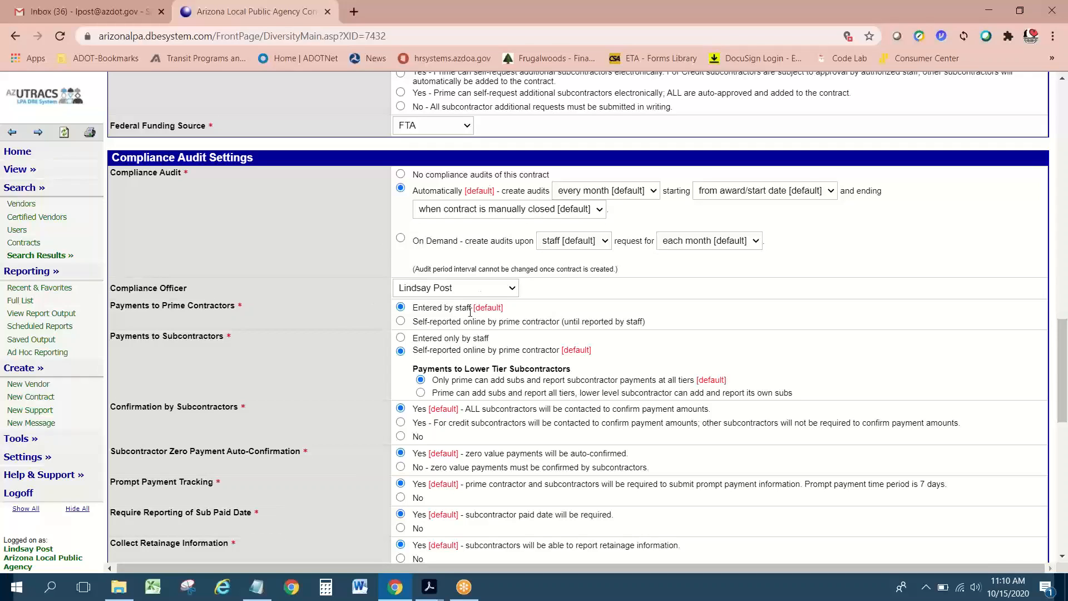
Step: Leave the Compliance Officer unchanged and bring the PDF printout back for comparison
{"action": "left_click", "coordinate": [477, 286]}
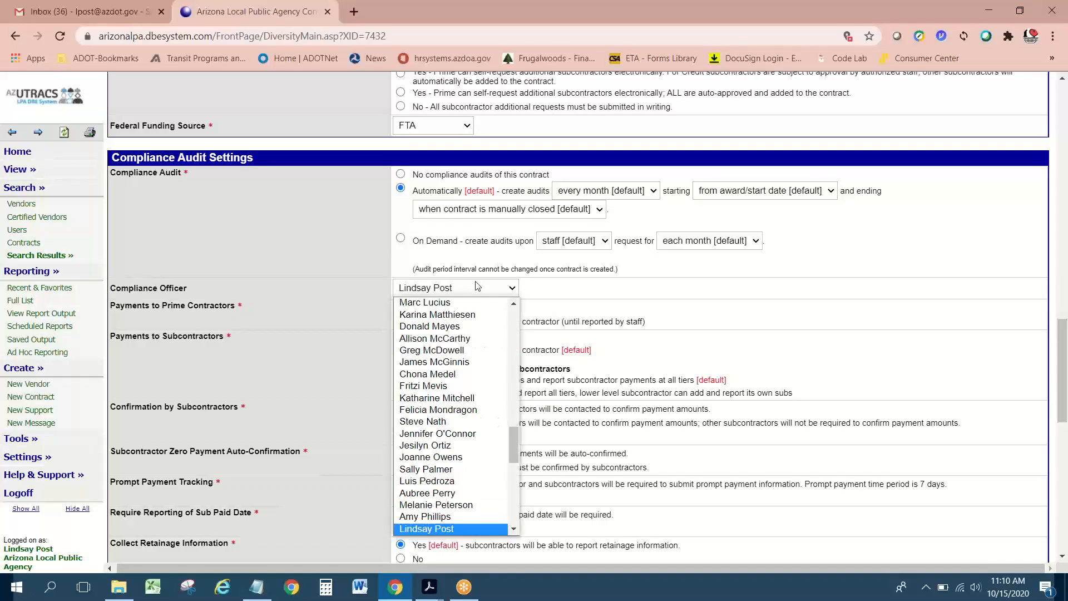
{"action": "left_click", "coordinate": [424, 529]}
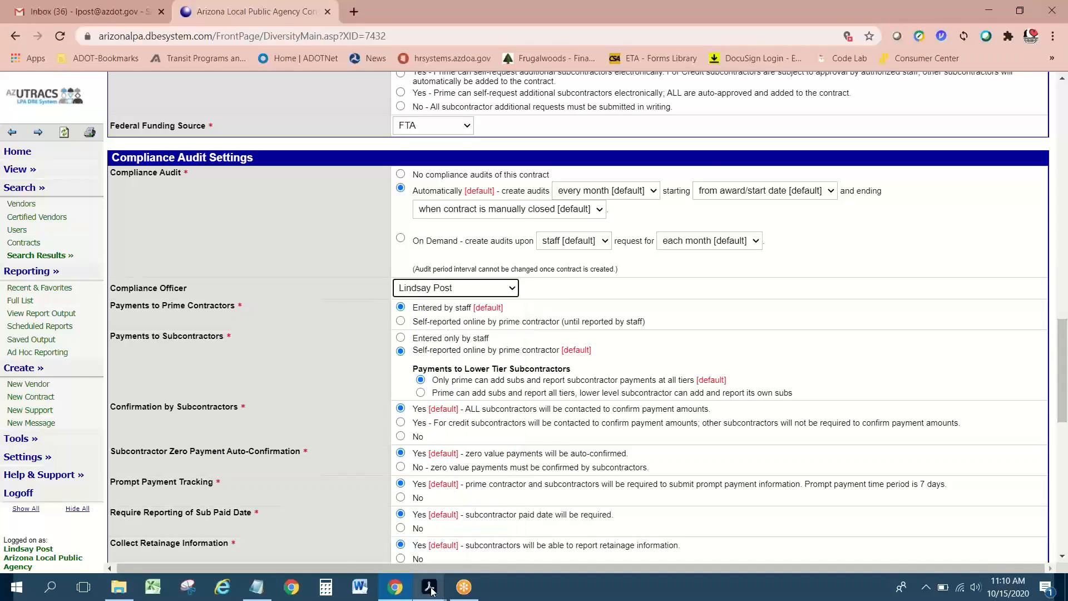
{"action": "mouse_move", "coordinate": [432, 591]}
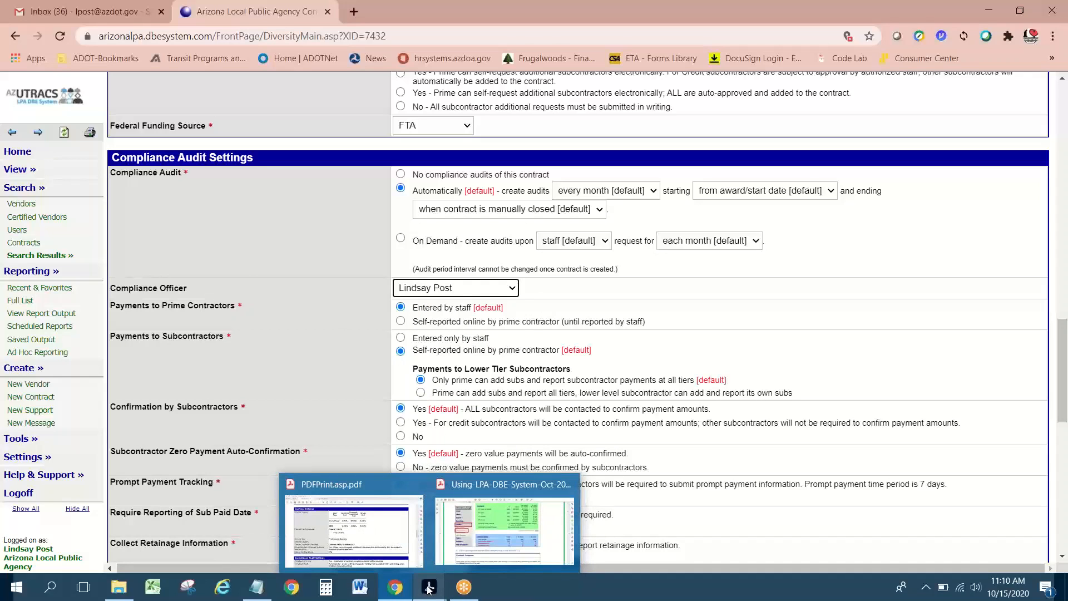
{"action": "left_click", "coordinate": [353, 529]}
Step: Review the PDF's Compliance Audit Settings, then return to the AZUTRACS contract form
{"action": "scroll", "coordinate": [458, 334], "scroll_direction": "down", "scroll_amount": 1}
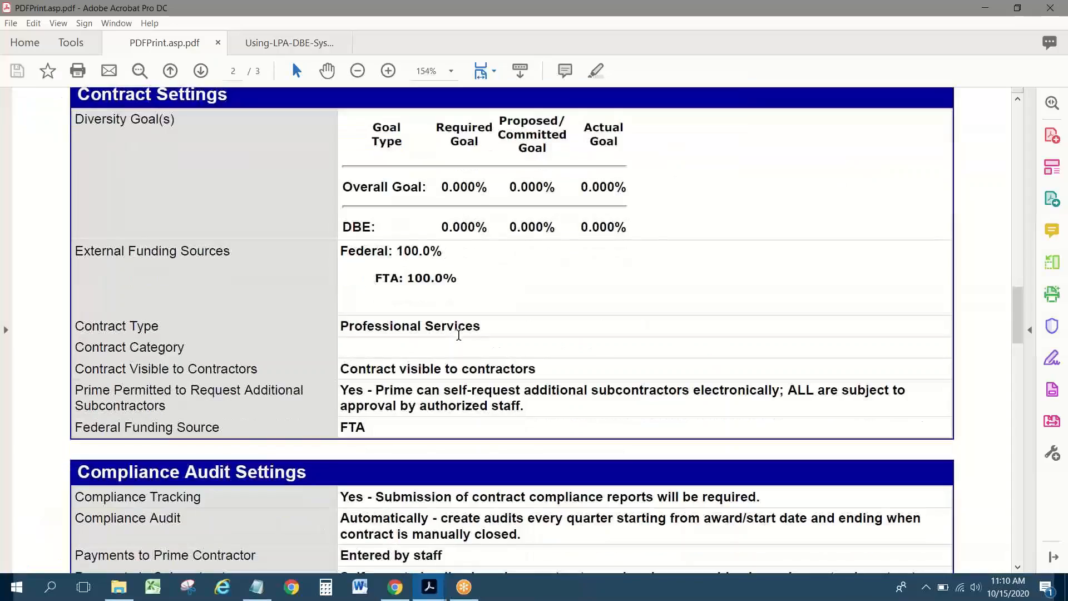
{"action": "scroll", "coordinate": [458, 334], "scroll_direction": "down", "scroll_amount": 3}
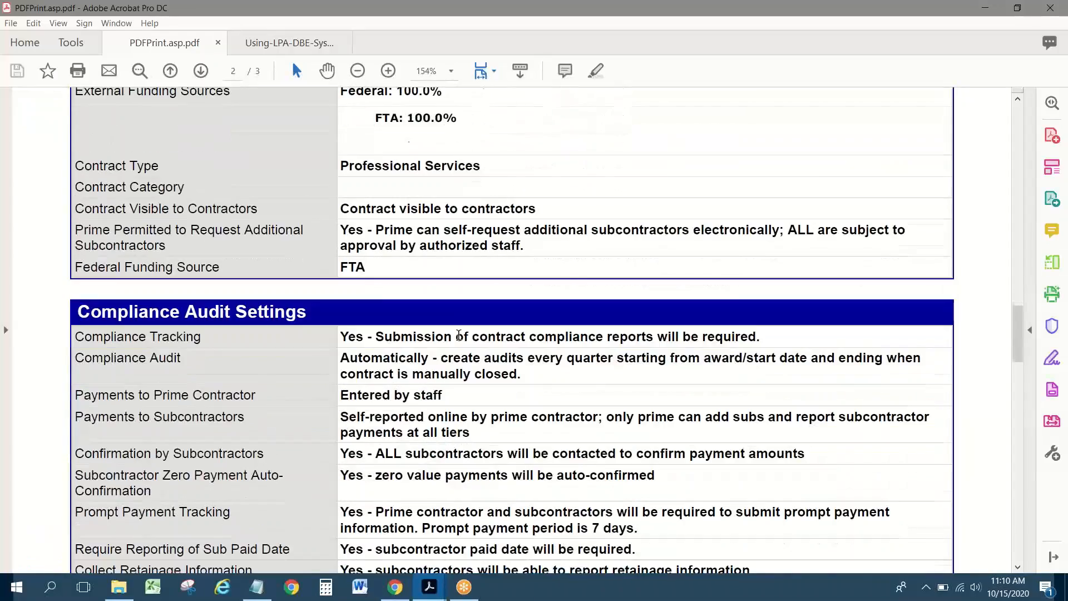
{"action": "scroll", "coordinate": [459, 334], "scroll_direction": "down", "scroll_amount": 1}
{"action": "scroll", "coordinate": [459, 335], "scroll_direction": "down", "scroll_amount": 1}
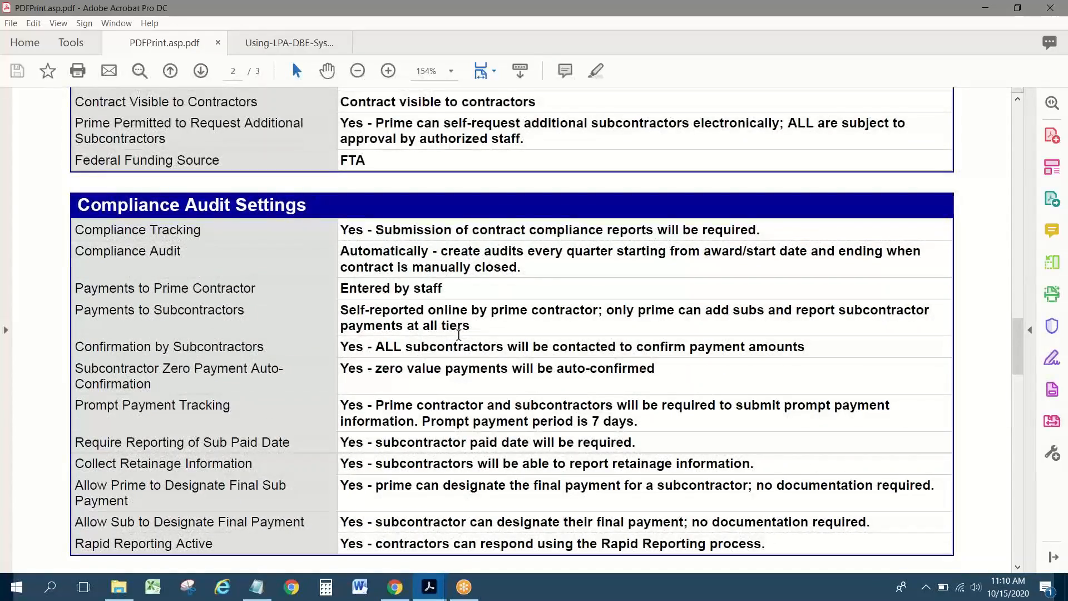
{"action": "scroll", "coordinate": [458, 334], "scroll_direction": "down", "scroll_amount": 2}
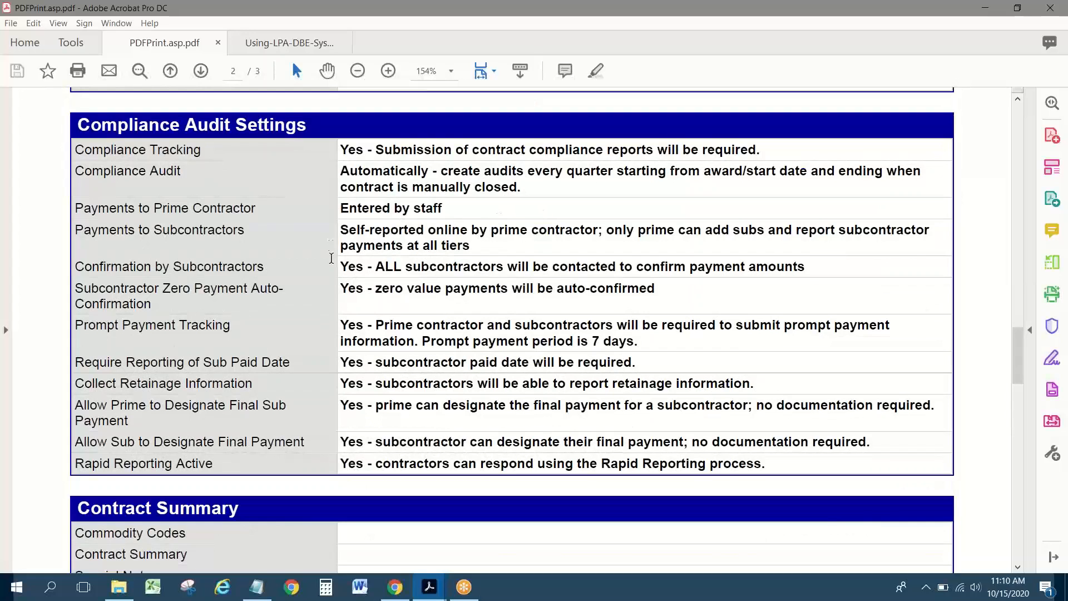
{"action": "scroll", "coordinate": [334, 267], "scroll_direction": "down", "scroll_amount": 1}
{"action": "scroll", "coordinate": [343, 293], "scroll_direction": "up", "scroll_amount": 1}
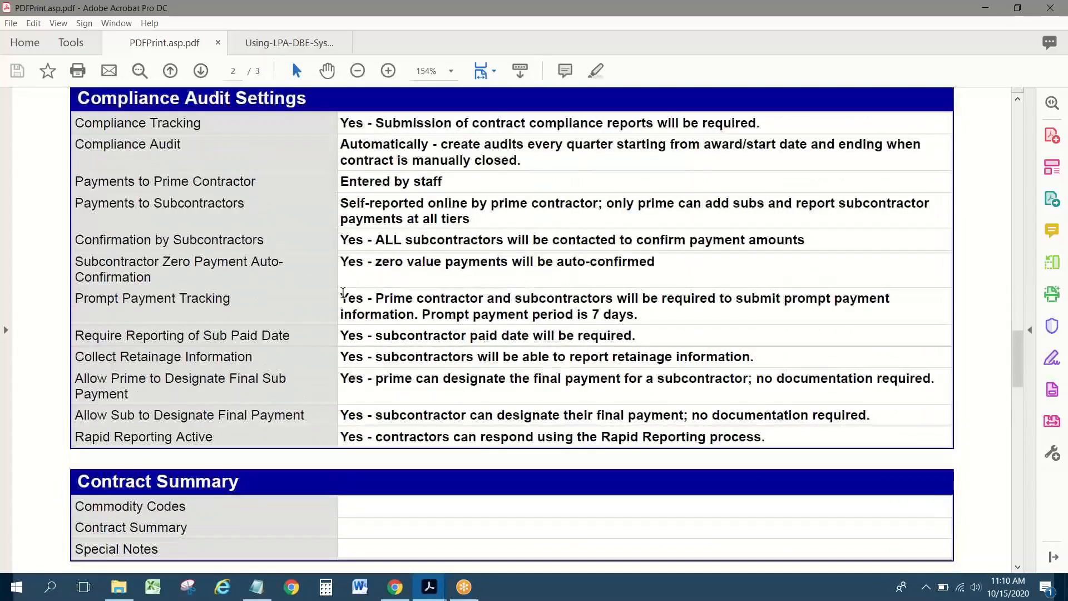
{"action": "key", "text": "alt+Tab"}
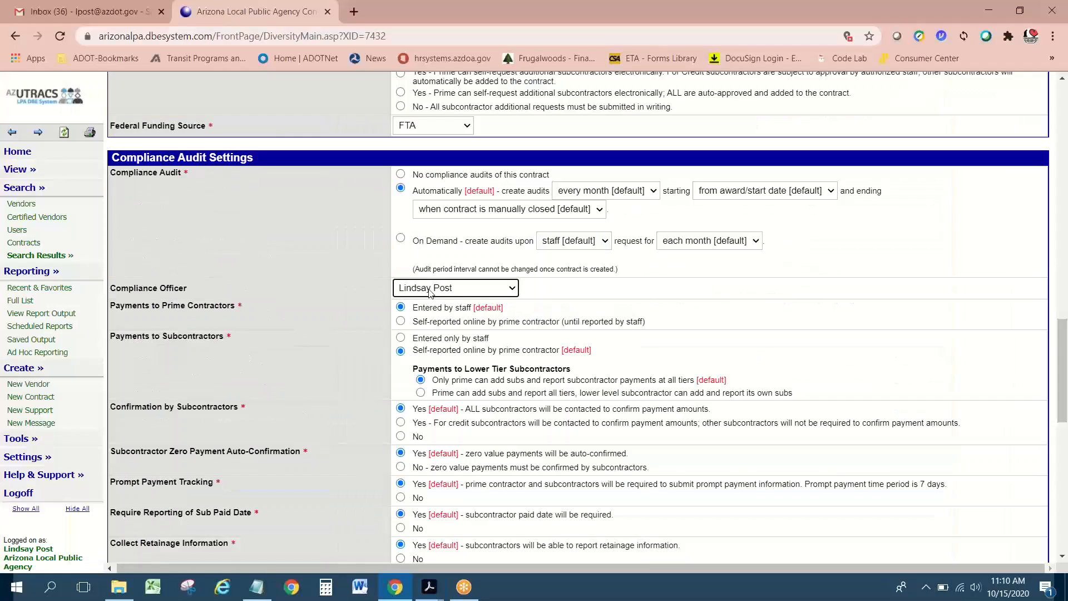
Step: Set the Compliance Officer to None assigned
{"action": "left_click", "coordinate": [435, 287]}
{"action": "scroll", "coordinate": [445, 345], "scroll_direction": "up", "scroll_amount": 10}
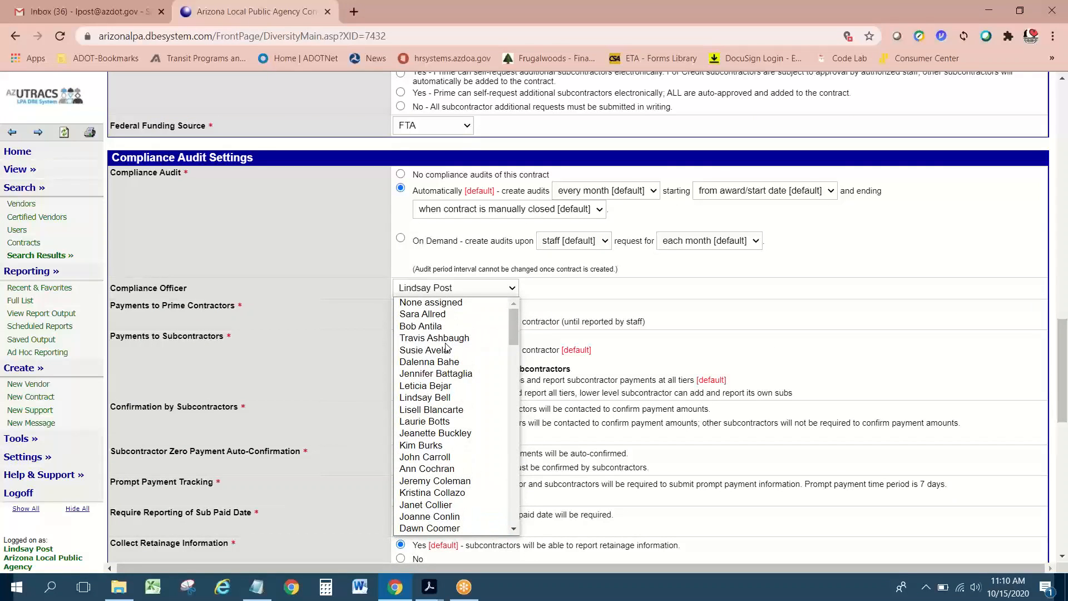
{"action": "left_click", "coordinate": [444, 304]}
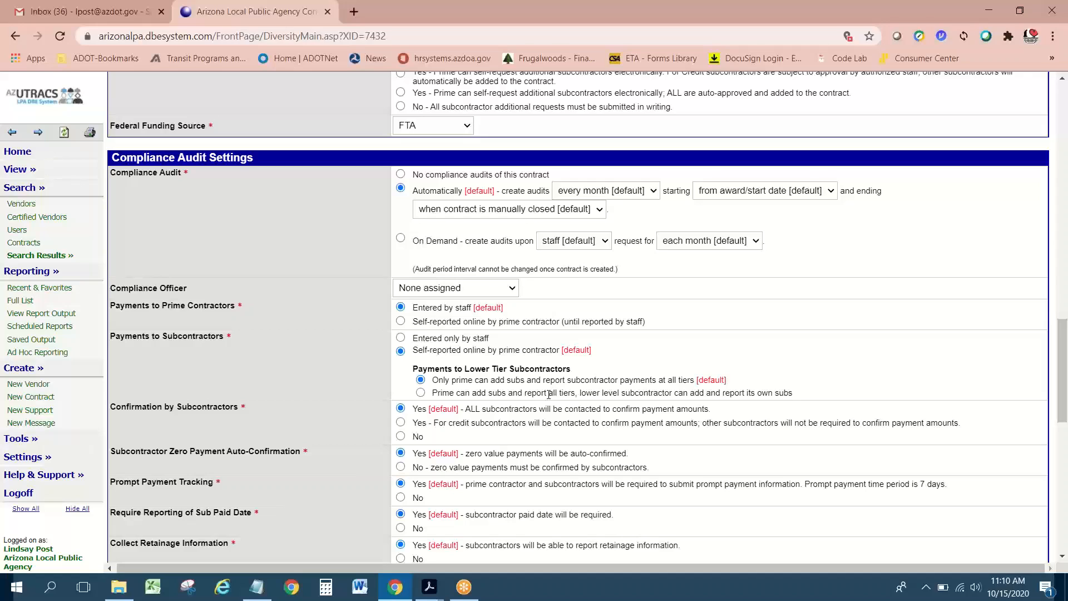
Step: Compare the payment, retainage and Rapid Reporting settings against the PDF printout
{"action": "scroll", "coordinate": [549, 395], "scroll_direction": "down", "scroll_amount": 1}
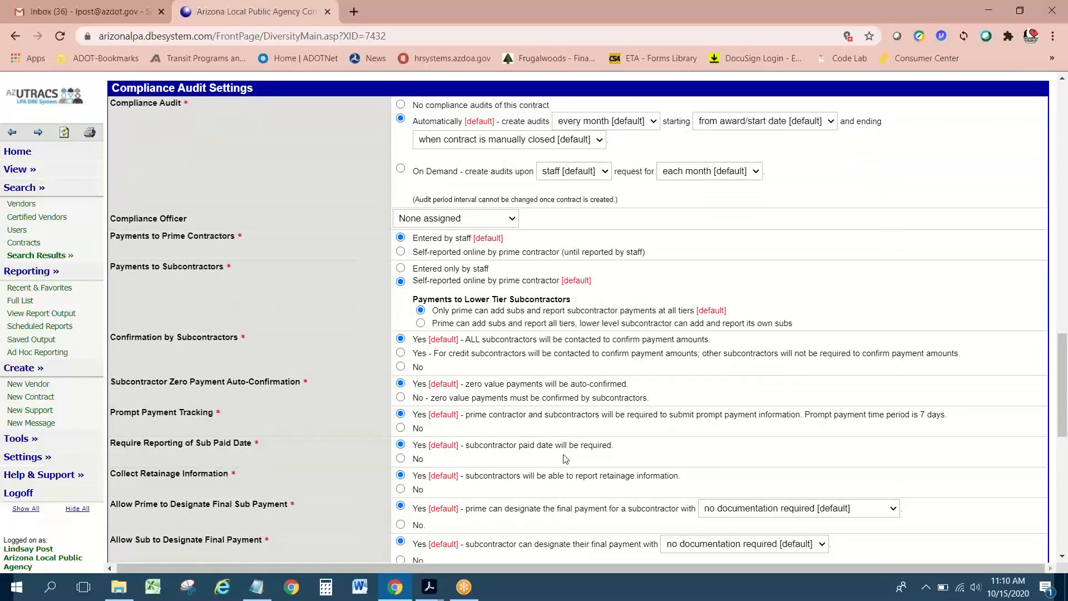
{"action": "scroll", "coordinate": [565, 459], "scroll_direction": "down", "scroll_amount": 1}
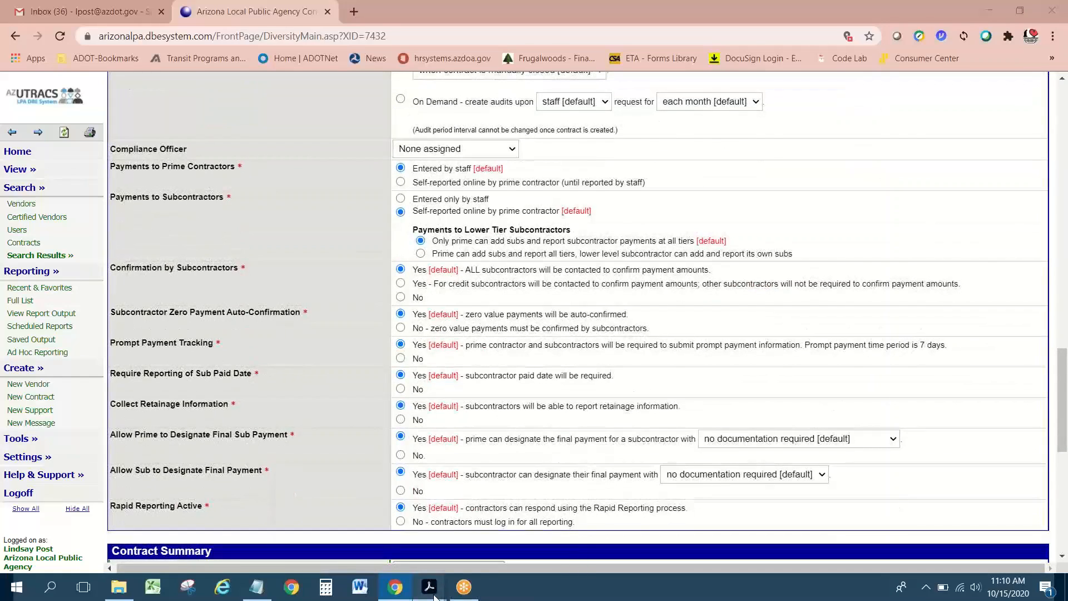
{"action": "left_click", "coordinate": [431, 589]}
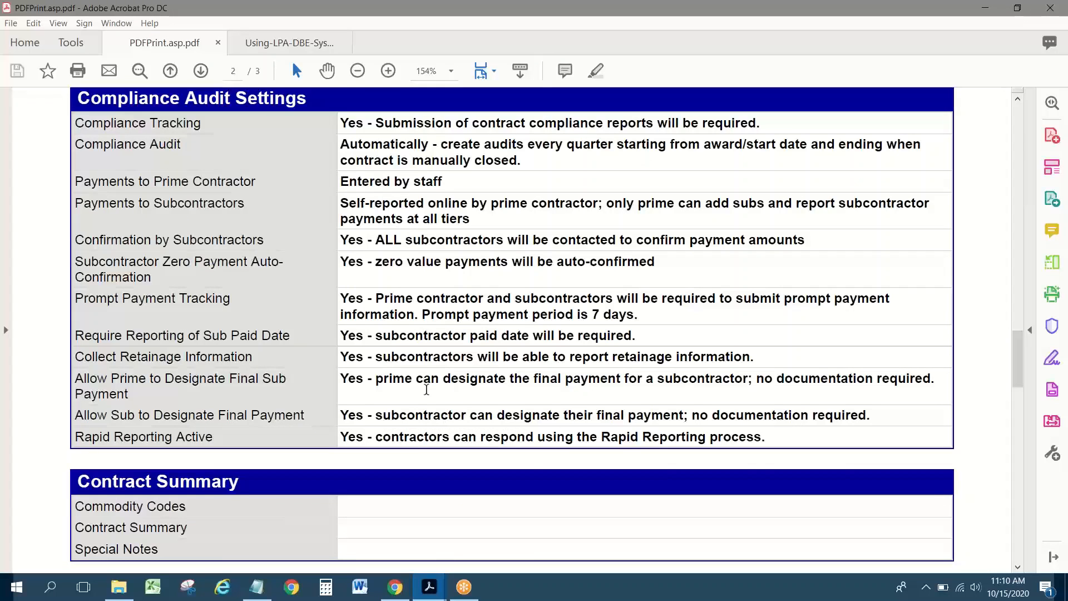
{"action": "scroll", "coordinate": [451, 406], "scroll_direction": "down", "scroll_amount": 3}
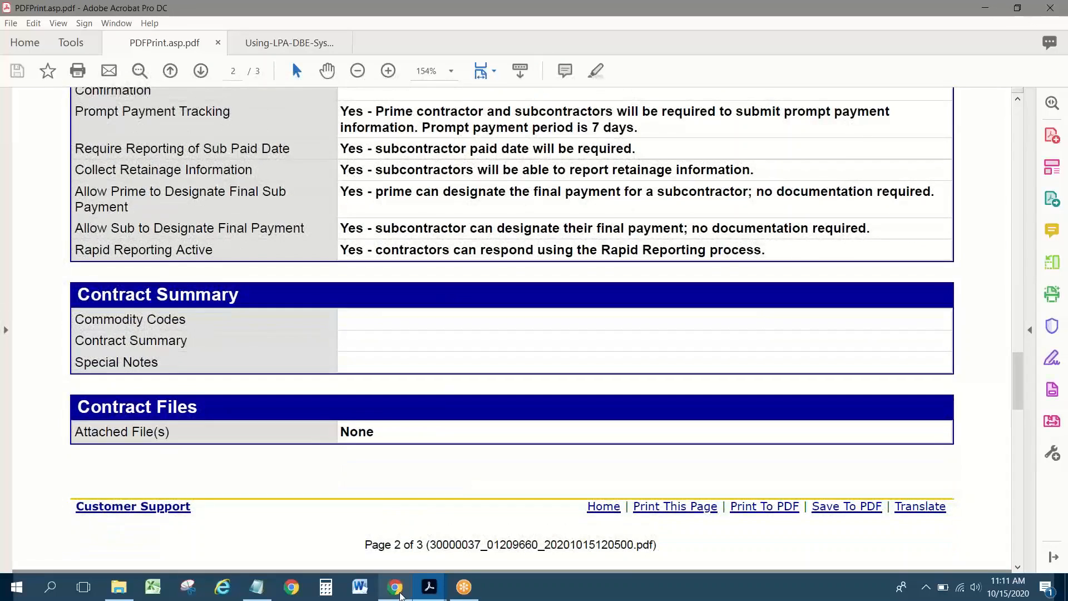
{"action": "left_click", "coordinate": [396, 588]}
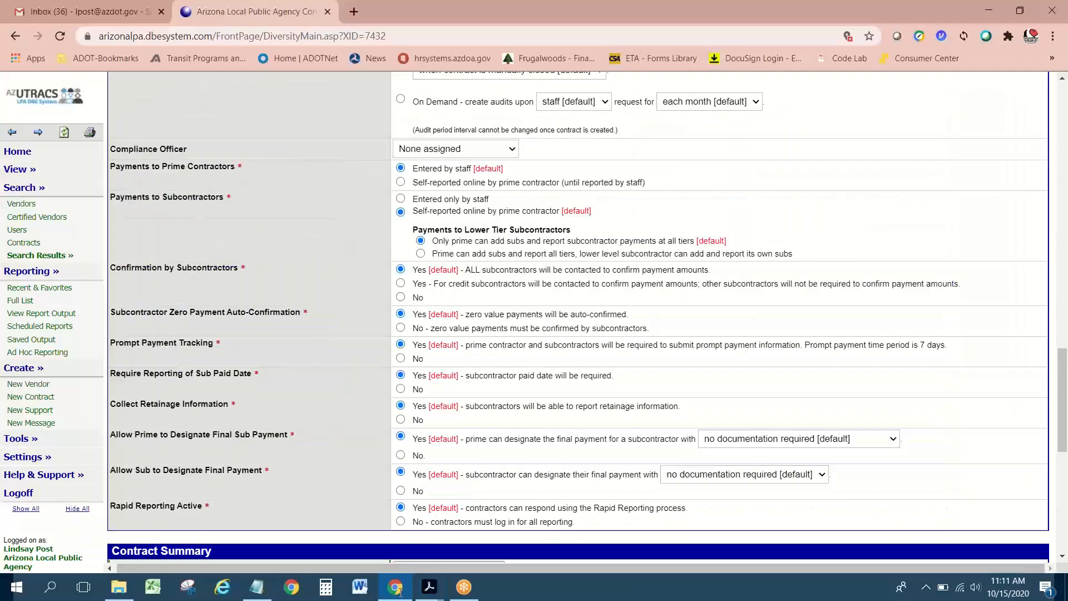
{"action": "scroll", "coordinate": [607, 350], "scroll_direction": "down", "scroll_amount": 5}
{"action": "scroll", "coordinate": [607, 350], "scroll_direction": "down", "scroll_amount": 3}
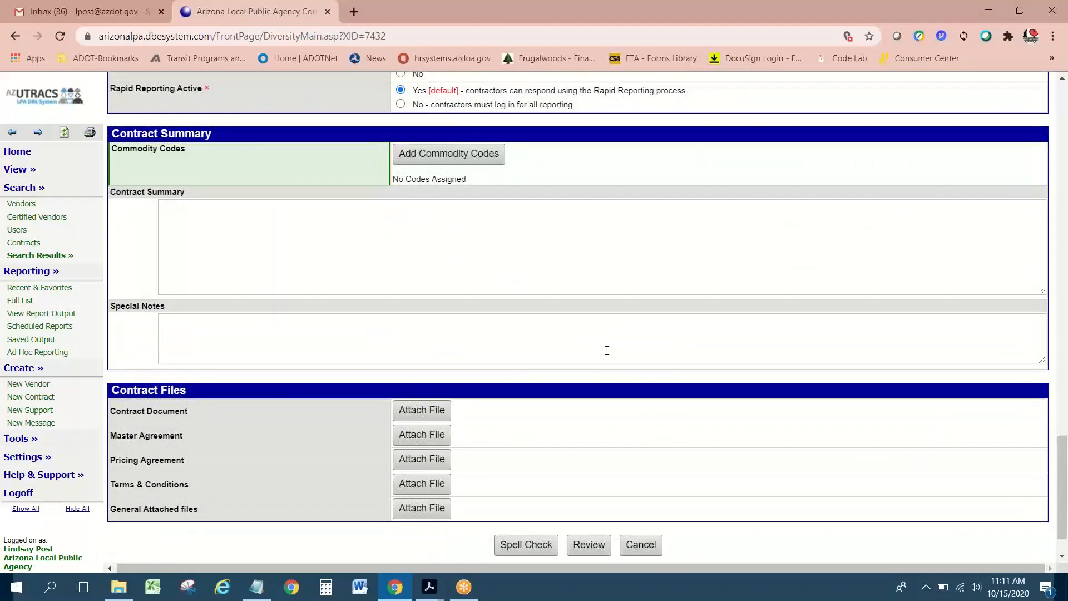
{"action": "scroll", "coordinate": [607, 351], "scroll_direction": "down", "scroll_amount": 1}
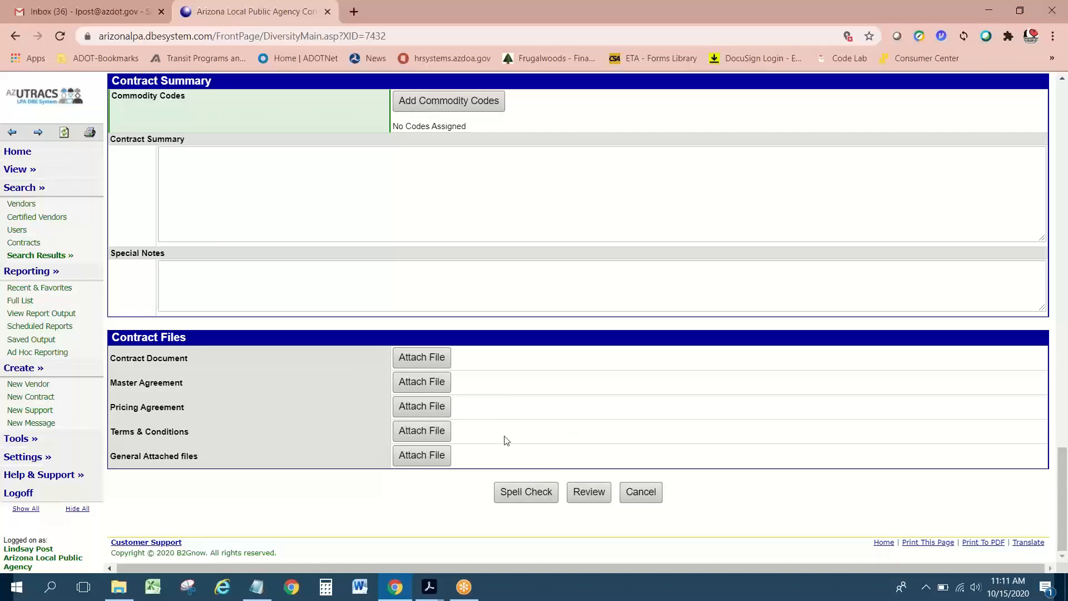
{"action": "scroll", "coordinate": [507, 440], "scroll_direction": "up", "scroll_amount": 4}
{"action": "scroll", "coordinate": [507, 440], "scroll_direction": "down", "scroll_amount": 4}
Step: Pass spell check, hit the Federal Project Number block on Review, and open IntelliGrants login in Internet Explorer
{"action": "left_click", "coordinate": [534, 492]}
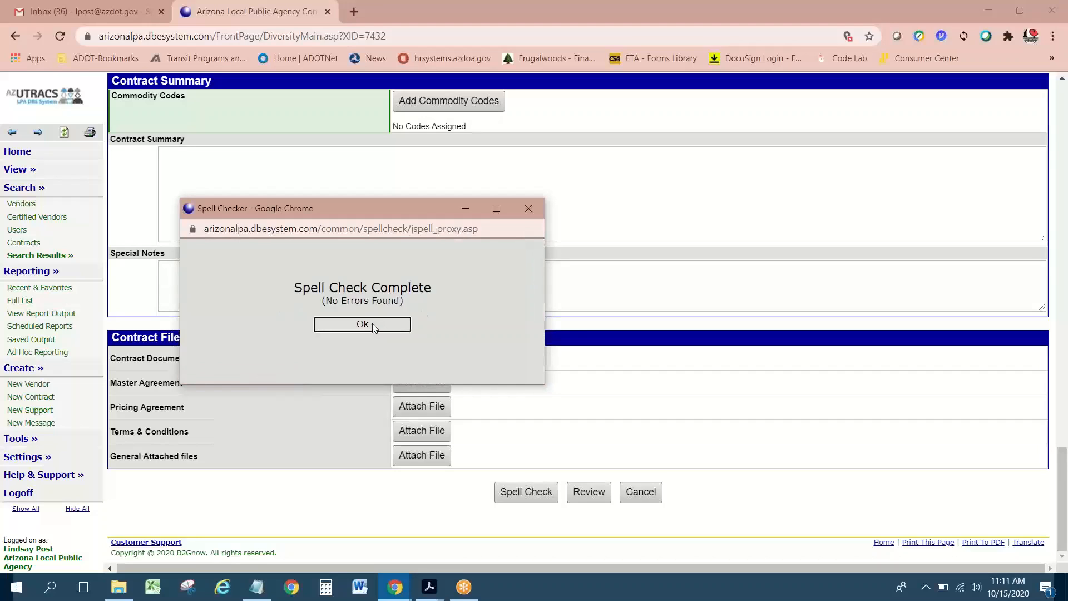
{"action": "left_click", "coordinate": [362, 324]}
{"action": "left_click", "coordinate": [589, 492]}
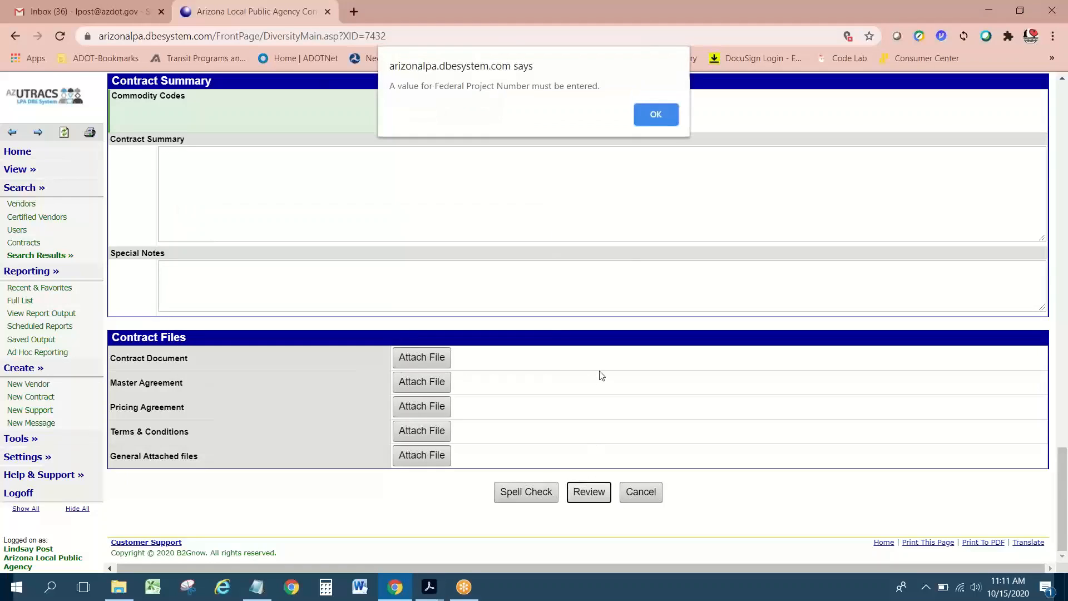
{"action": "left_click", "coordinate": [660, 114]}
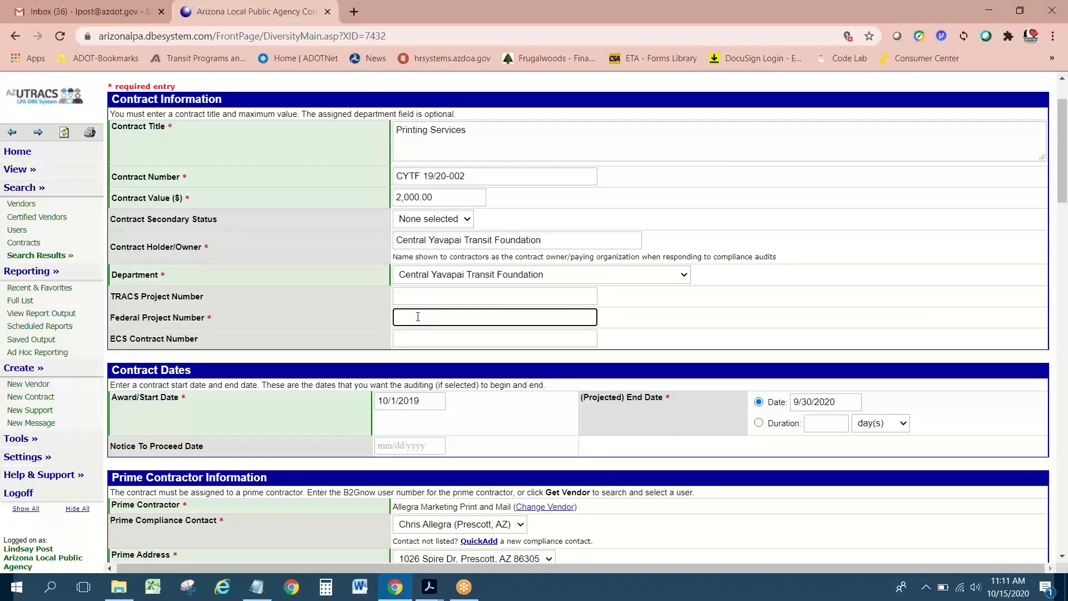
{"action": "left_click", "coordinate": [222, 587]}
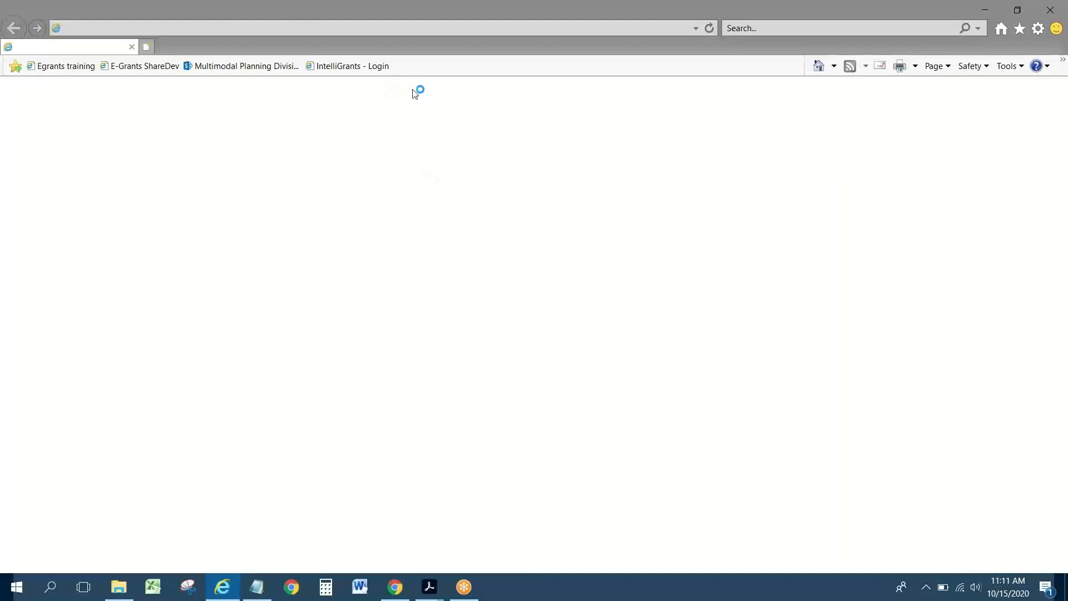
{"action": "left_click", "coordinate": [363, 83]}
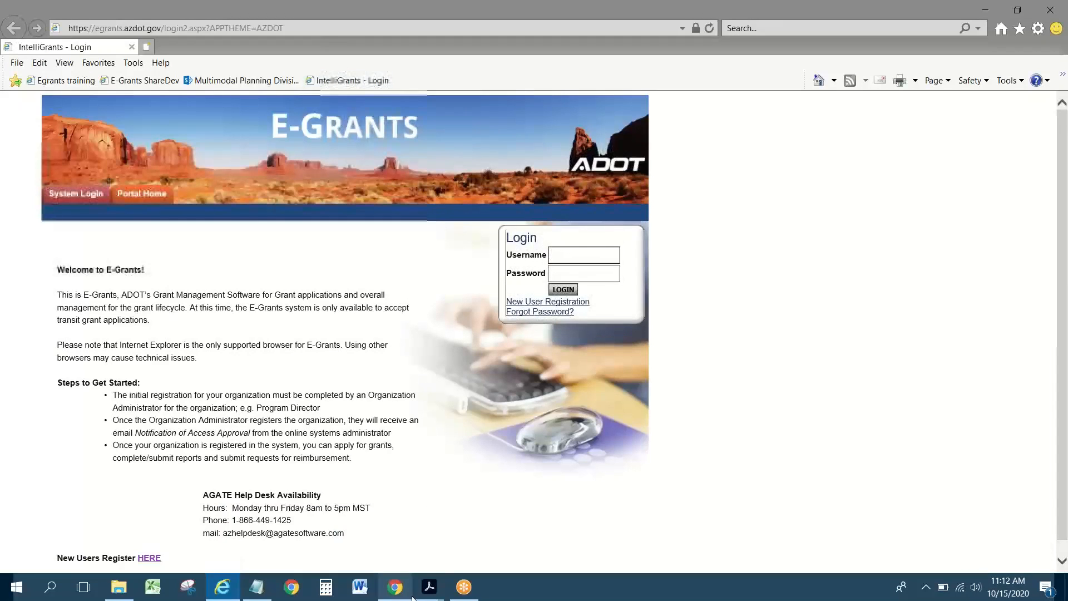
Step: Scroll the PDF printout up to Contract Information to find Federal Project Number GRT-19-0007474-T
{"action": "mouse_move", "coordinate": [427, 589]}
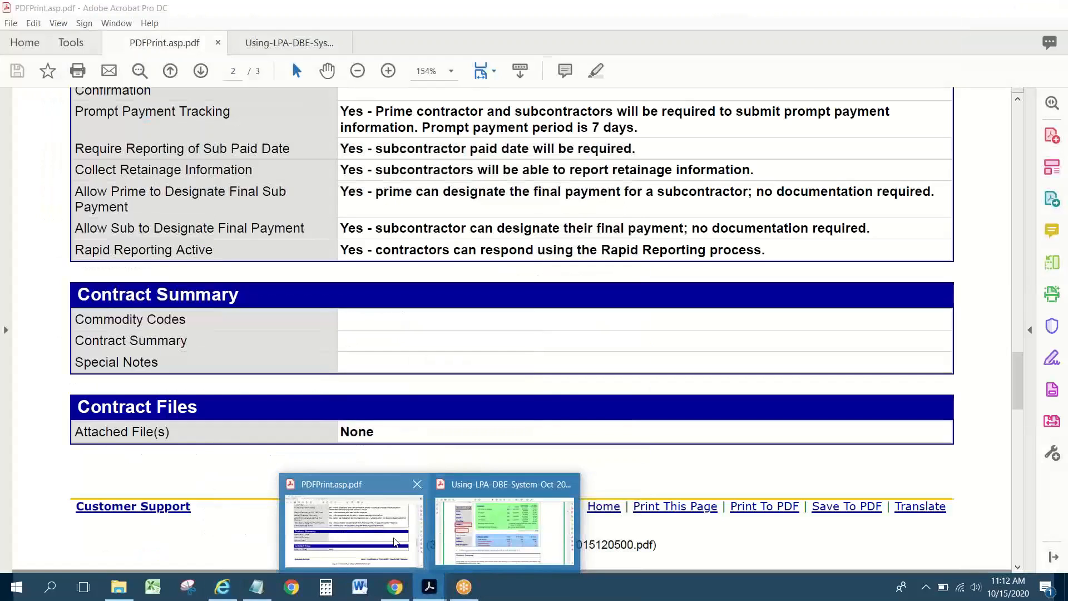
{"action": "left_click", "coordinate": [380, 529]}
{"action": "scroll", "coordinate": [379, 336], "scroll_direction": "up", "scroll_amount": 2}
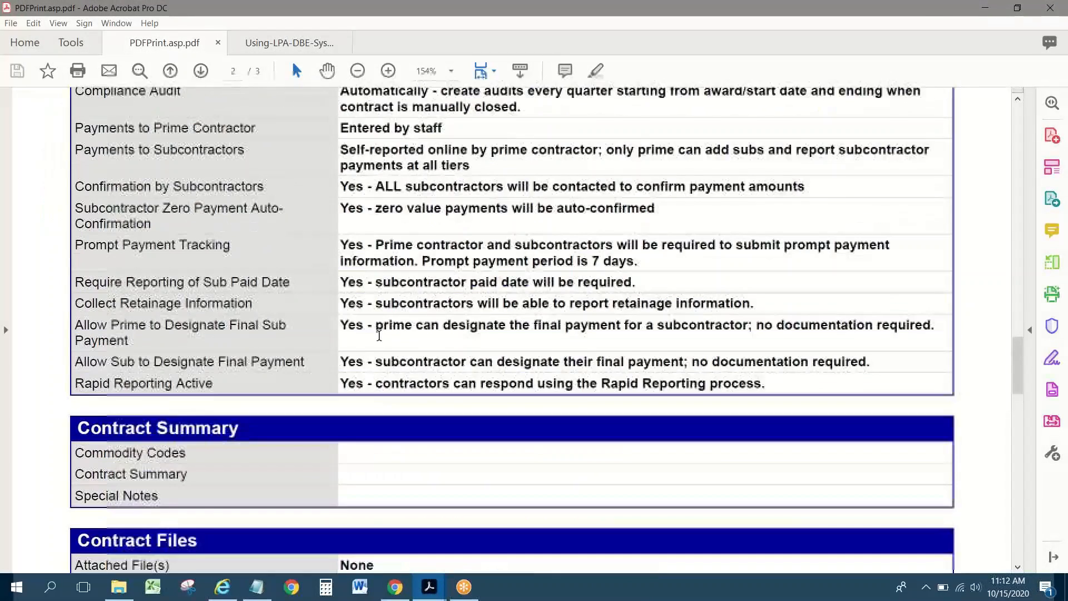
{"action": "scroll", "coordinate": [379, 335], "scroll_direction": "up", "scroll_amount": 15}
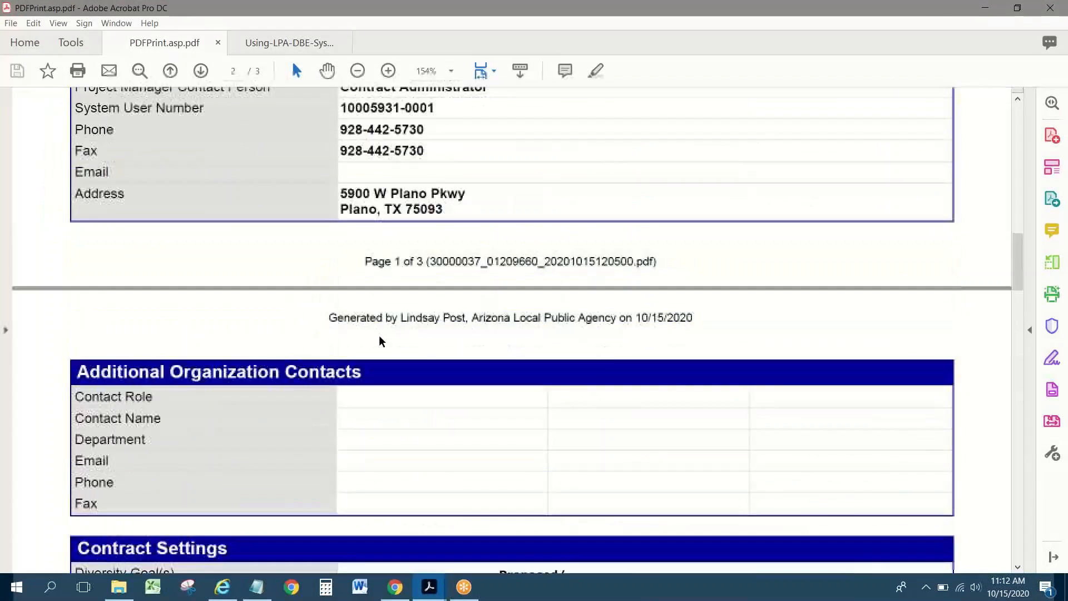
{"action": "scroll", "coordinate": [378, 335], "scroll_direction": "up", "scroll_amount": 2}
{"action": "scroll", "coordinate": [379, 336], "scroll_direction": "up", "scroll_amount": 4}
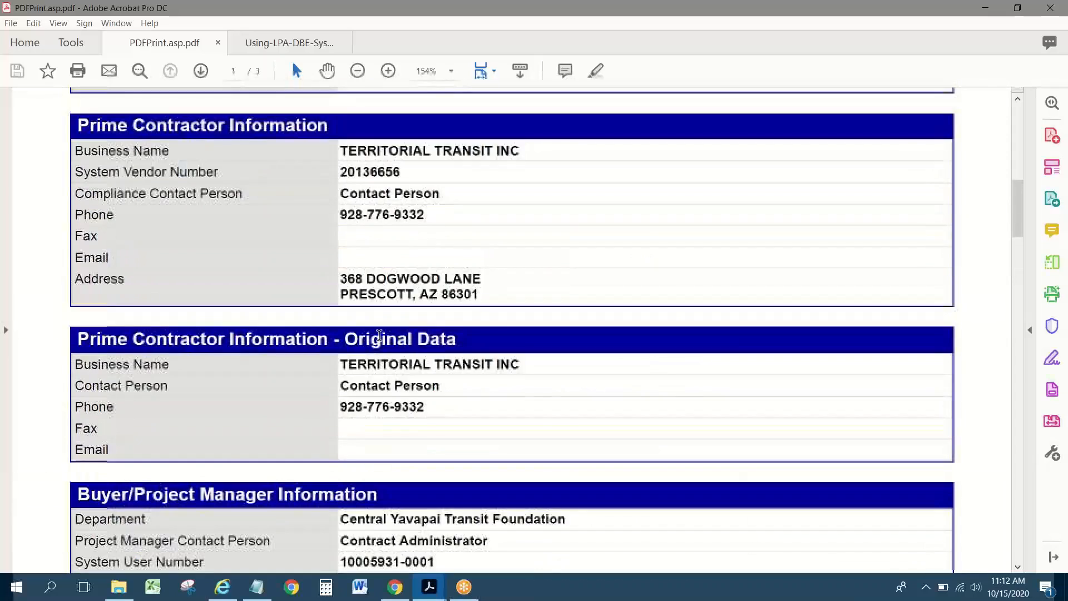
{"action": "scroll", "coordinate": [379, 336], "scroll_direction": "up", "scroll_amount": 5}
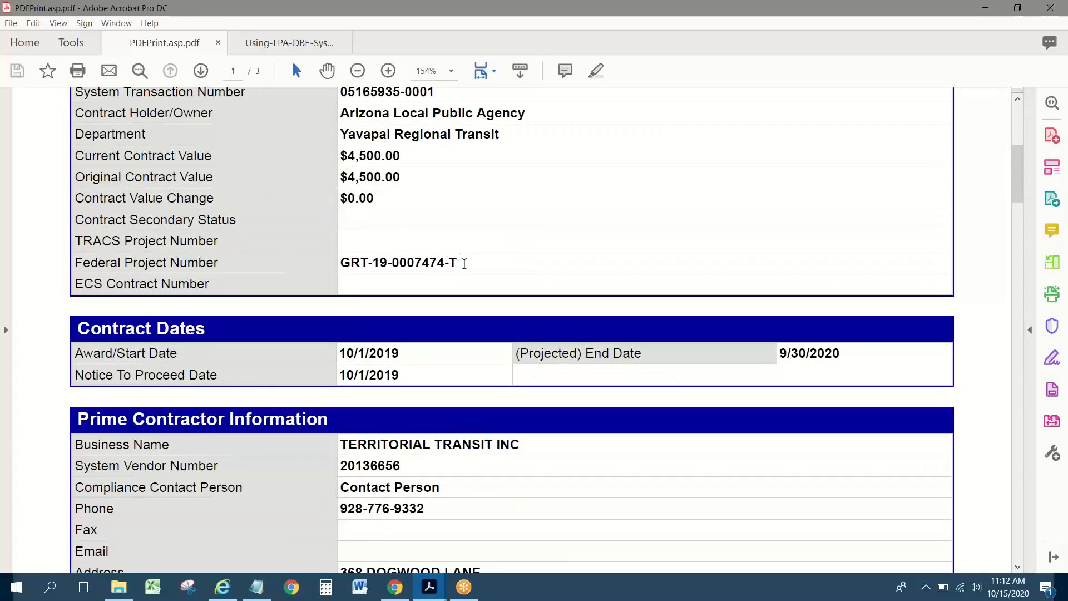
{"action": "scroll", "coordinate": [466, 269], "scroll_direction": "up", "scroll_amount": 3}
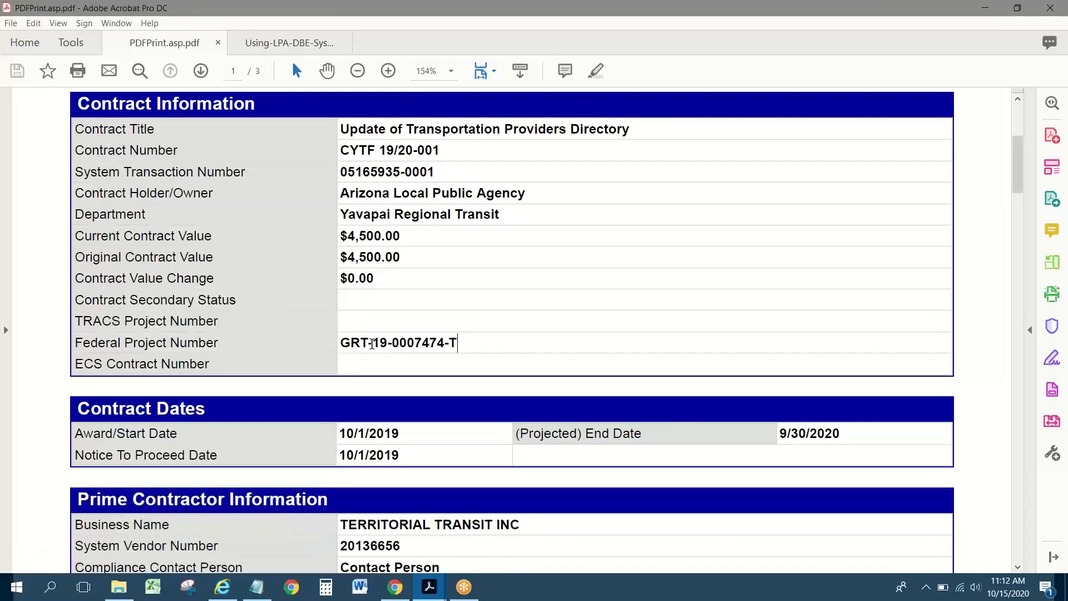
Step: Sign in to E-Grants with the saved credentials and open My Applications
{"action": "left_click", "coordinate": [223, 587]}
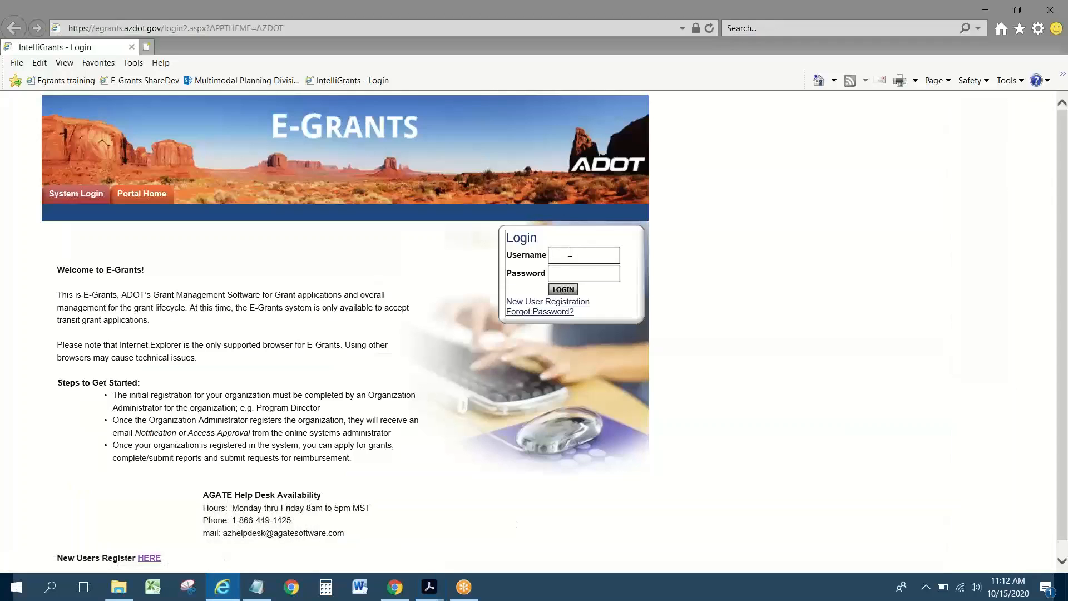
{"action": "left_click", "coordinate": [578, 271]}
{"action": "left_click", "coordinate": [563, 290]}
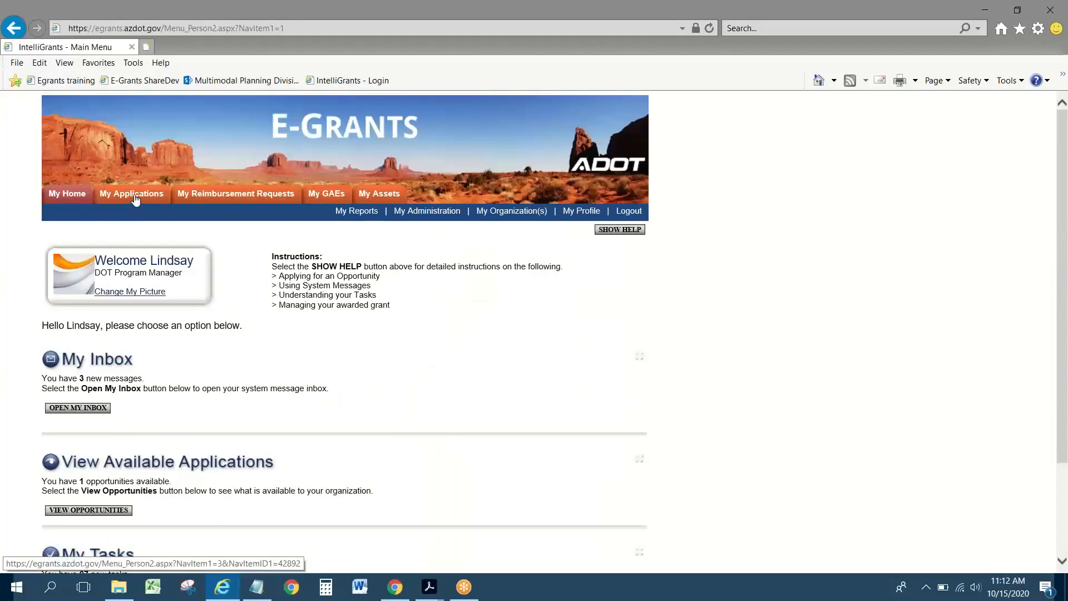
{"action": "left_click", "coordinate": [136, 200]}
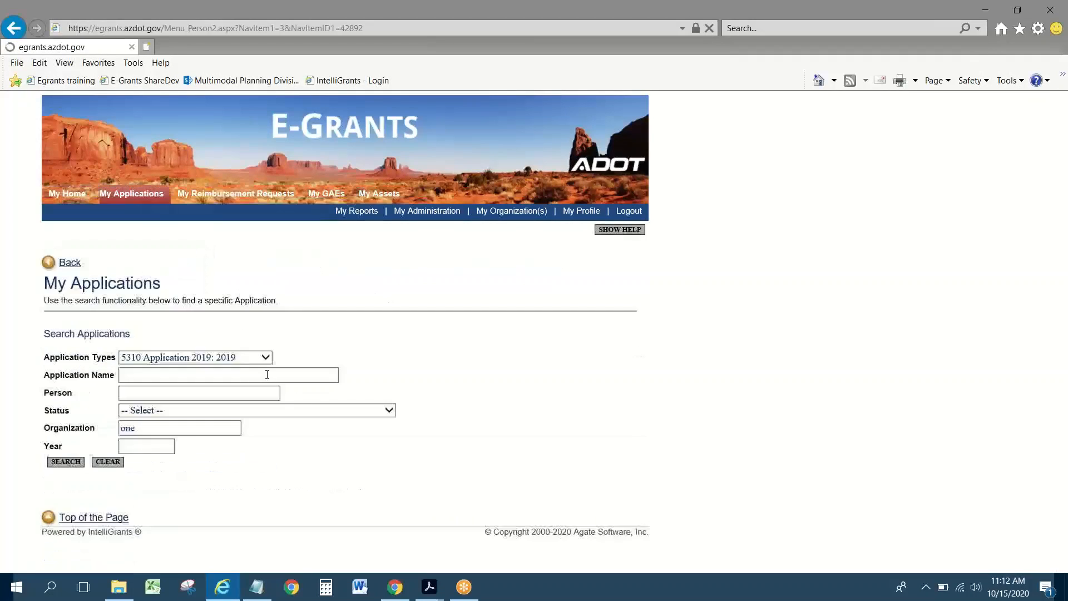
Step: Search applications with Organization 'central yavapai transit'
{"action": "left_click", "coordinate": [91, 430]}
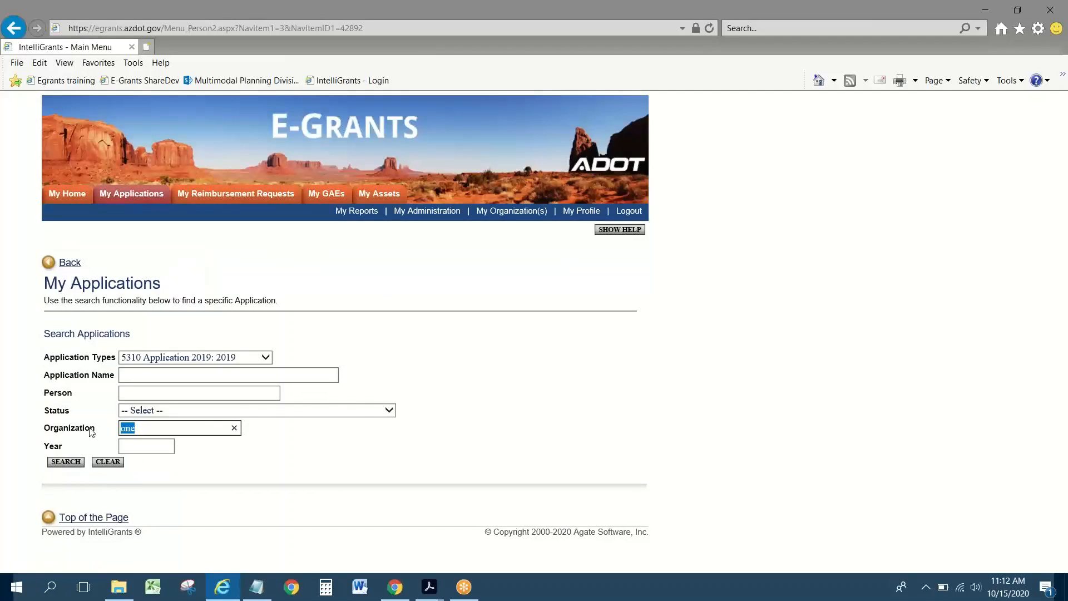
{"action": "key", "text": "BackSpace"}
{"action": "type", "text": "cent"}
{"action": "key", "text": "BackSpace"}
{"action": "key", "text": "BackSpace"}
{"action": "key", "text": "BackSpace"}
{"action": "key", "text": "BackSpace"}
{"action": "type", "text": "central yavapai transit"}
{"action": "left_click", "coordinate": [66, 462]}
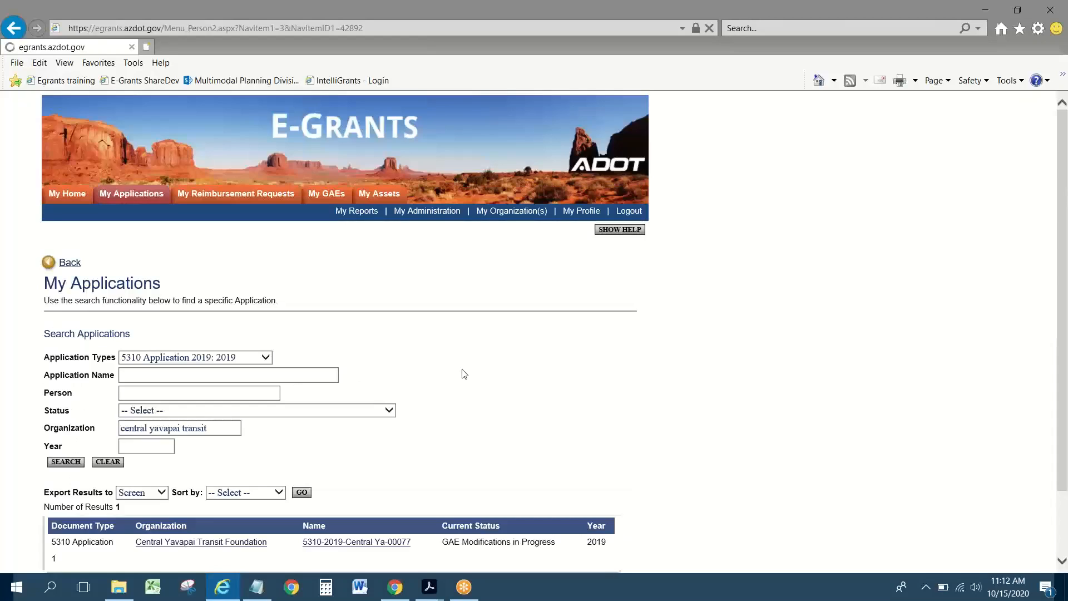
{"action": "scroll", "coordinate": [465, 374], "scroll_direction": "down", "scroll_amount": 2}
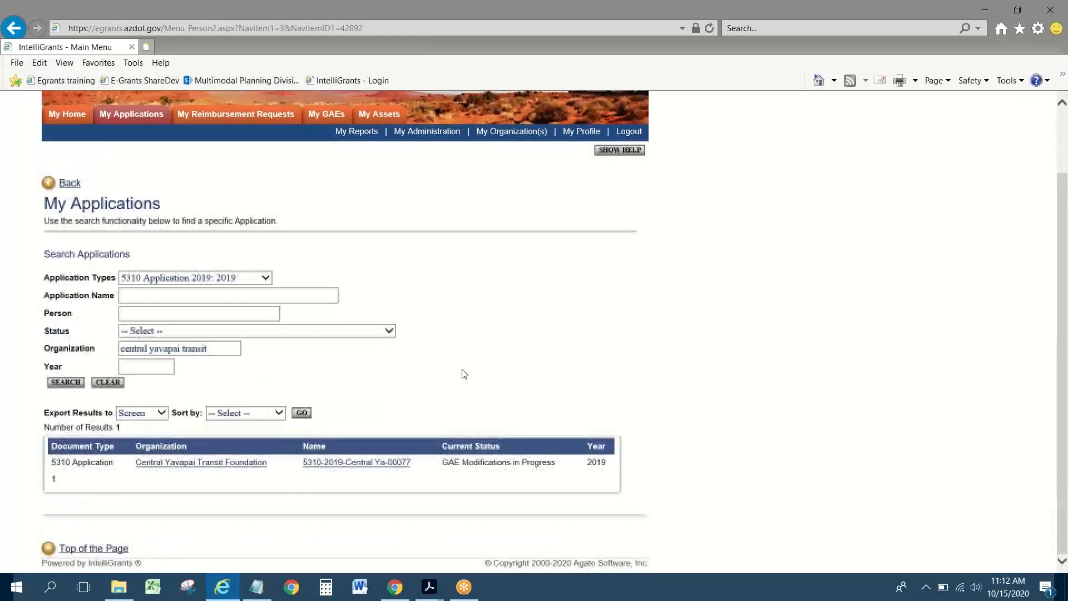
Step: Open the Central Yavapai Transit Foundation 5310 application and show its forms list
{"action": "left_click", "coordinate": [379, 465]}
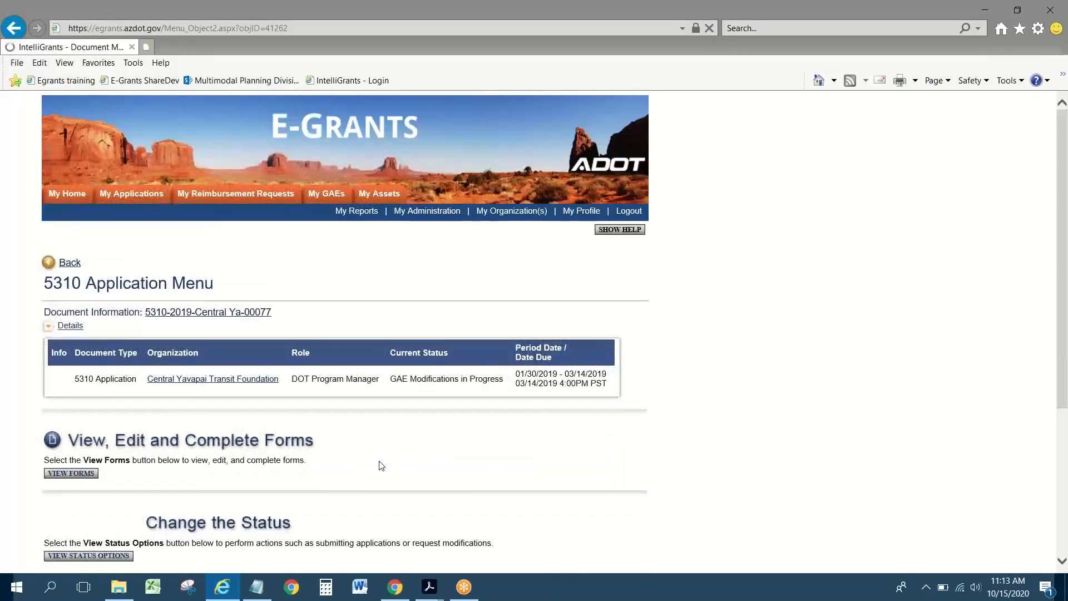
{"action": "scroll", "coordinate": [379, 465], "scroll_direction": "down", "scroll_amount": 3}
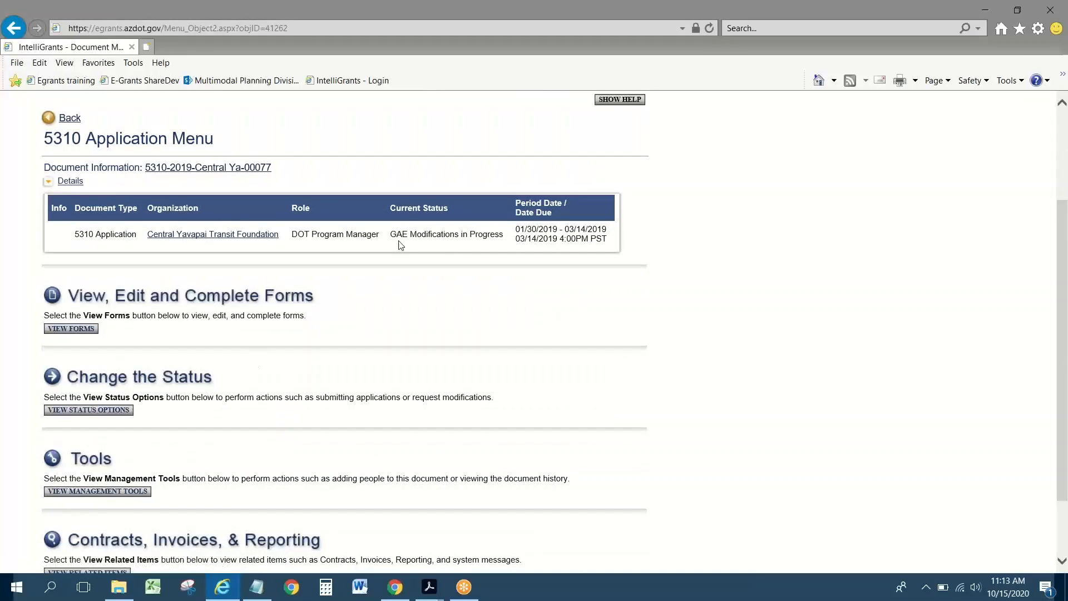
{"action": "left_click", "coordinate": [81, 329]}
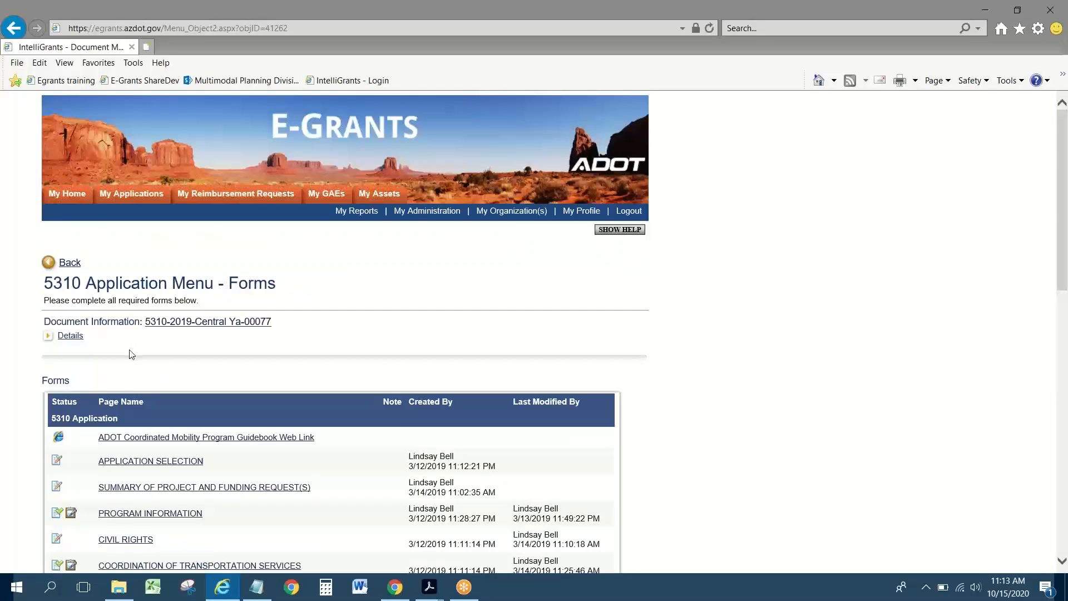
Step: Open Exhibit A Admin and review its funding table: $18,500.00 federal of $23,125.00 total
{"action": "scroll", "coordinate": [131, 354], "scroll_direction": "down", "scroll_amount": 5}
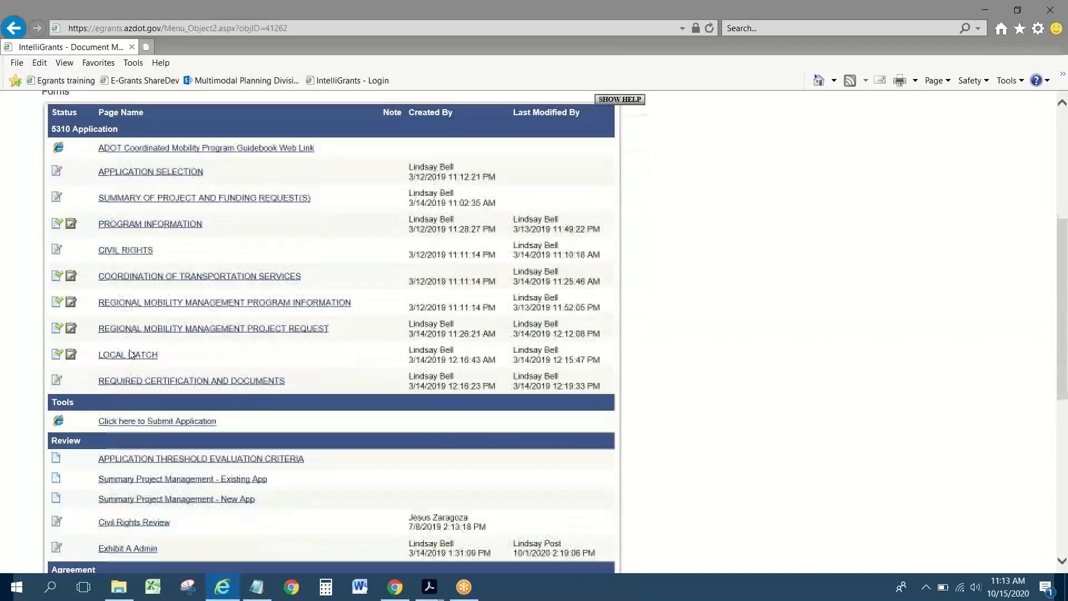
{"action": "scroll", "coordinate": [141, 347], "scroll_direction": "down", "scroll_amount": 1}
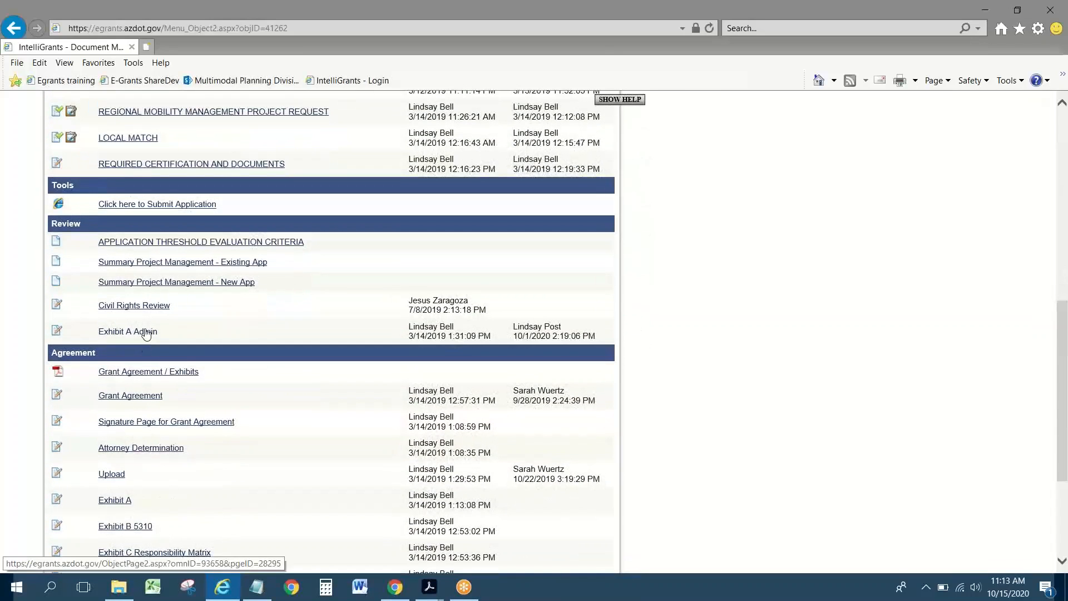
{"action": "left_click", "coordinate": [143, 332]}
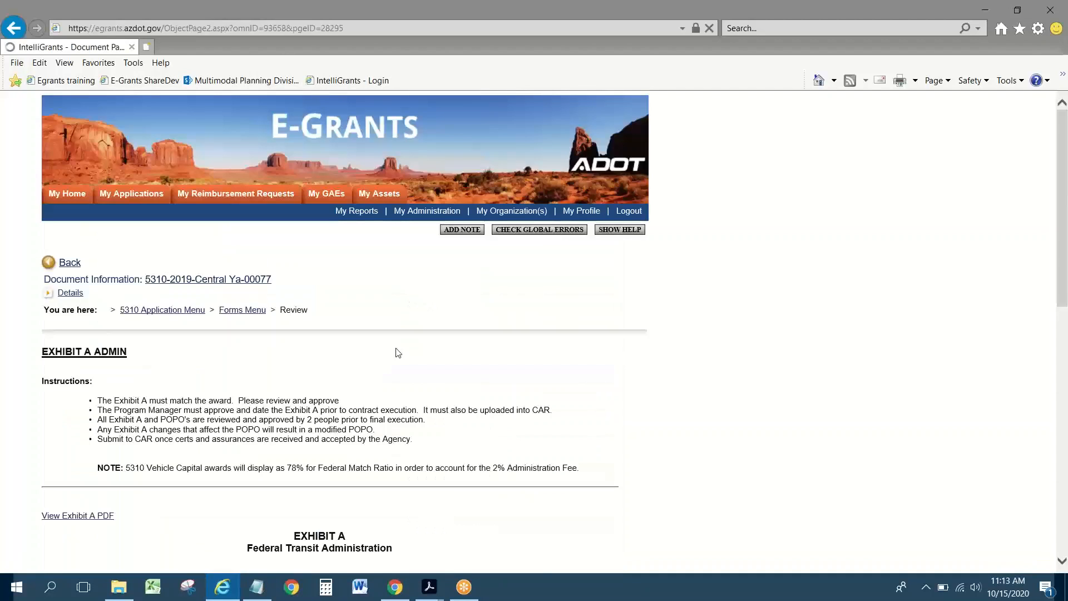
{"action": "scroll", "coordinate": [399, 352], "scroll_direction": "down", "scroll_amount": 4}
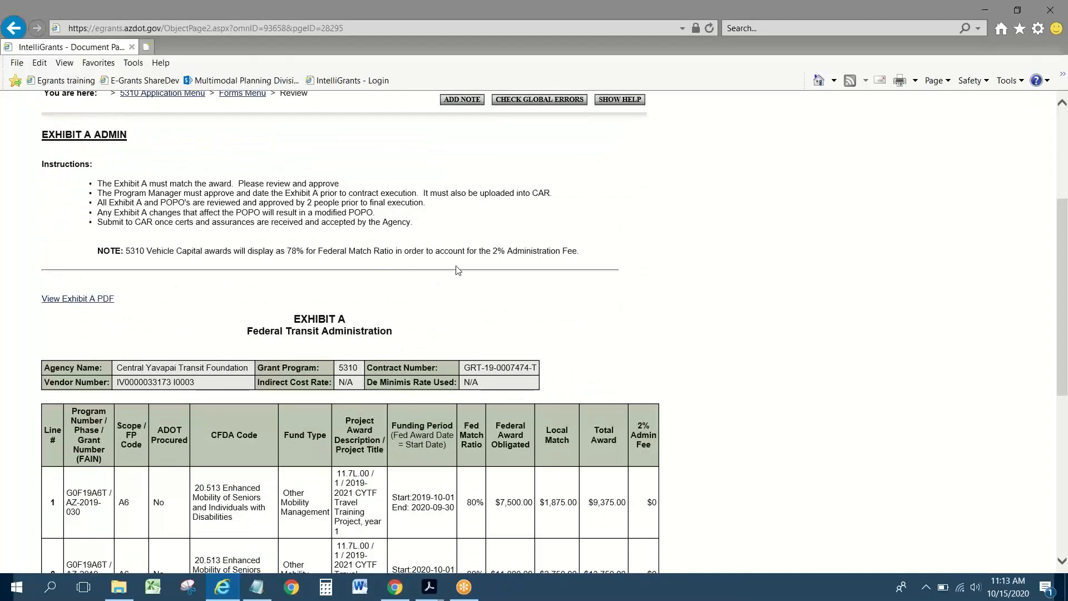
{"action": "scroll", "coordinate": [455, 269], "scroll_direction": "down", "scroll_amount": 3}
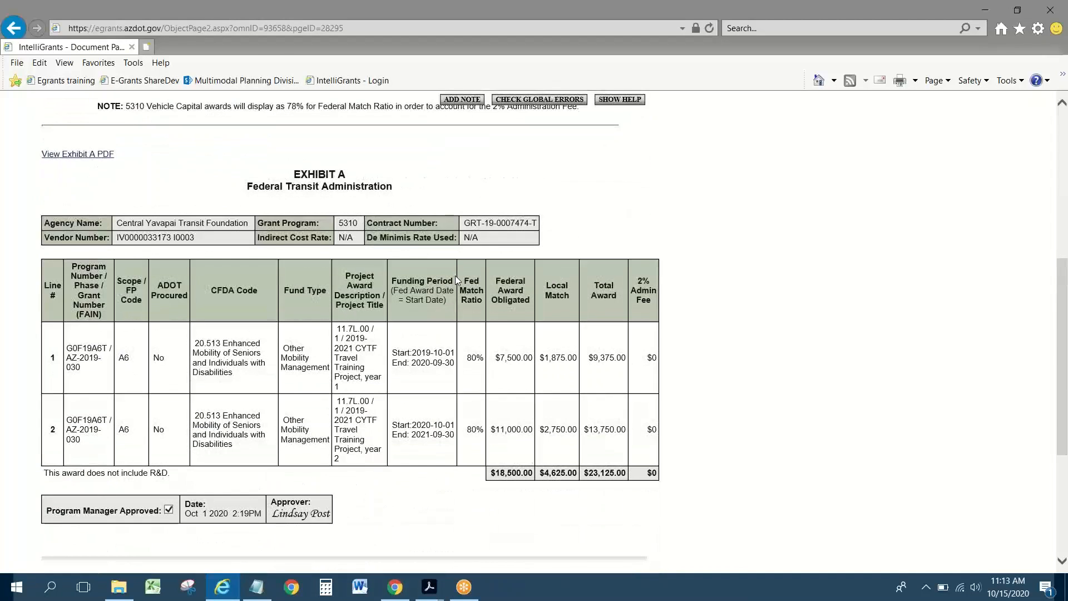
{"action": "scroll", "coordinate": [455, 275], "scroll_direction": "down", "scroll_amount": 2}
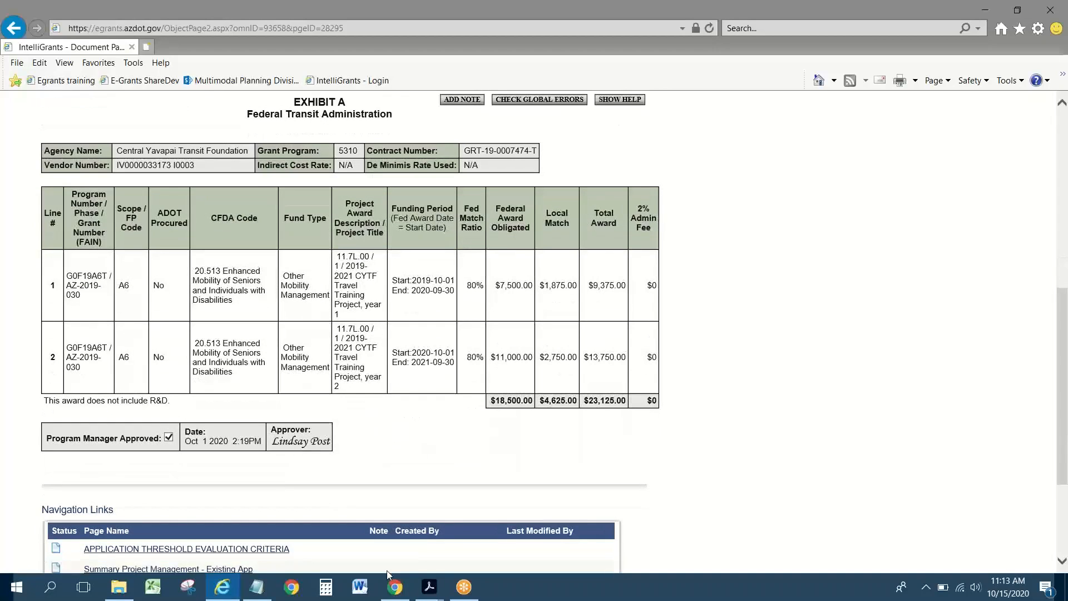
{"action": "scroll", "coordinate": [395, 416], "scroll_direction": "up", "scroll_amount": 8}
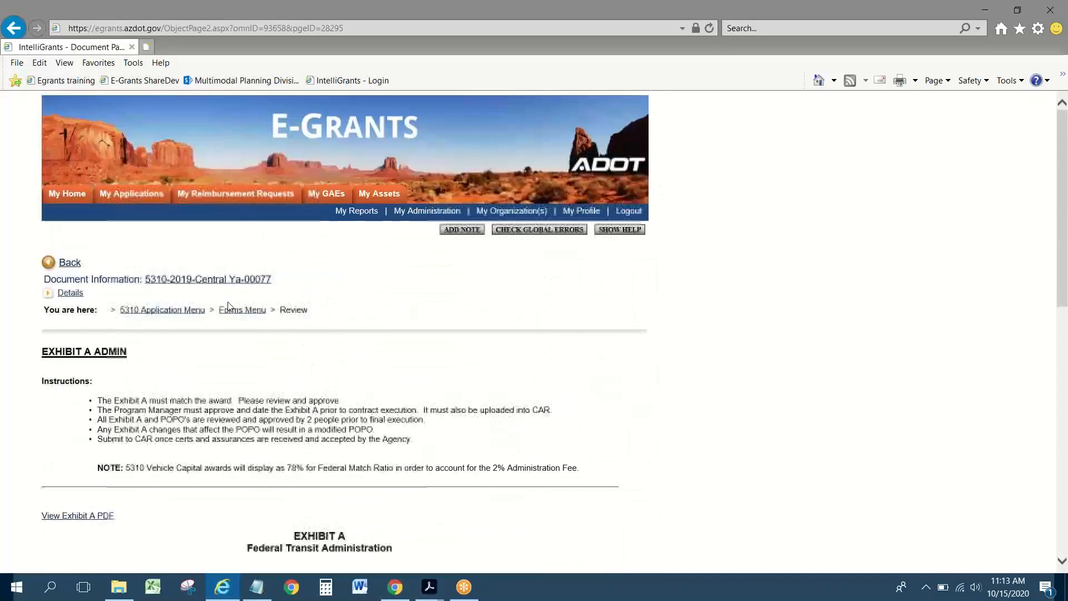
Step: Go back to My Applications and search organization 'central yavapai transit' for application 5310-2019-Central Ya-00077
{"action": "left_click", "coordinate": [159, 310]}
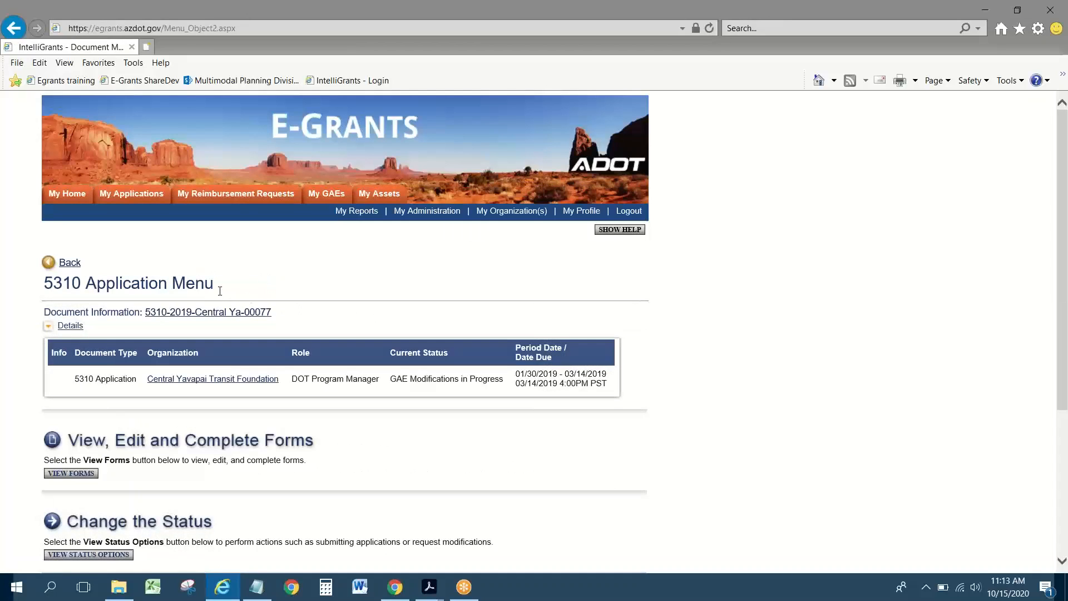
{"action": "left_click", "coordinate": [147, 199]}
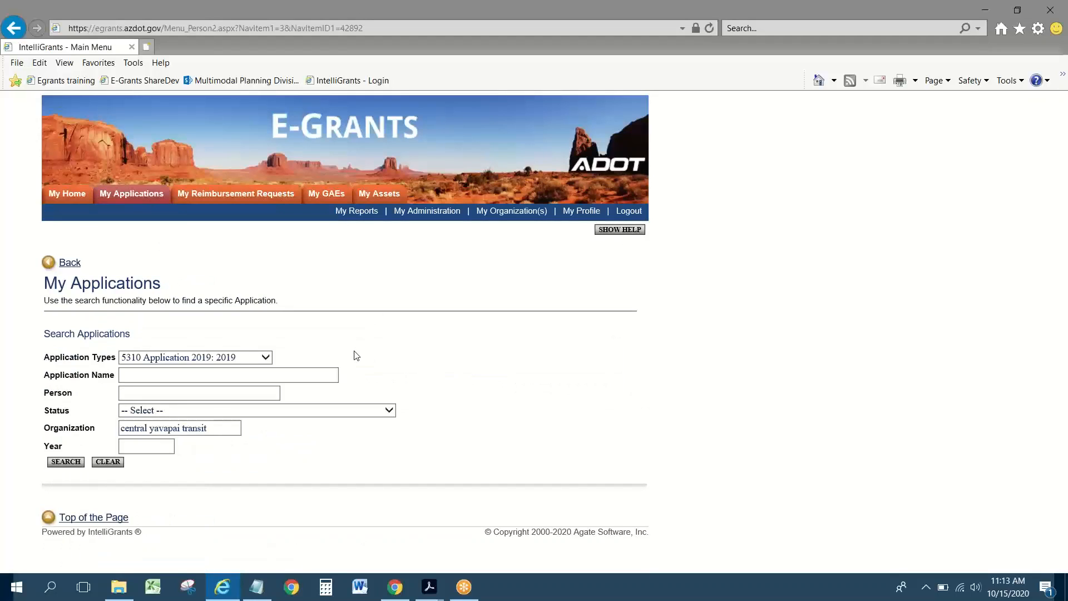
{"action": "left_click", "coordinate": [225, 427]}
{"action": "left_click", "coordinate": [82, 461]}
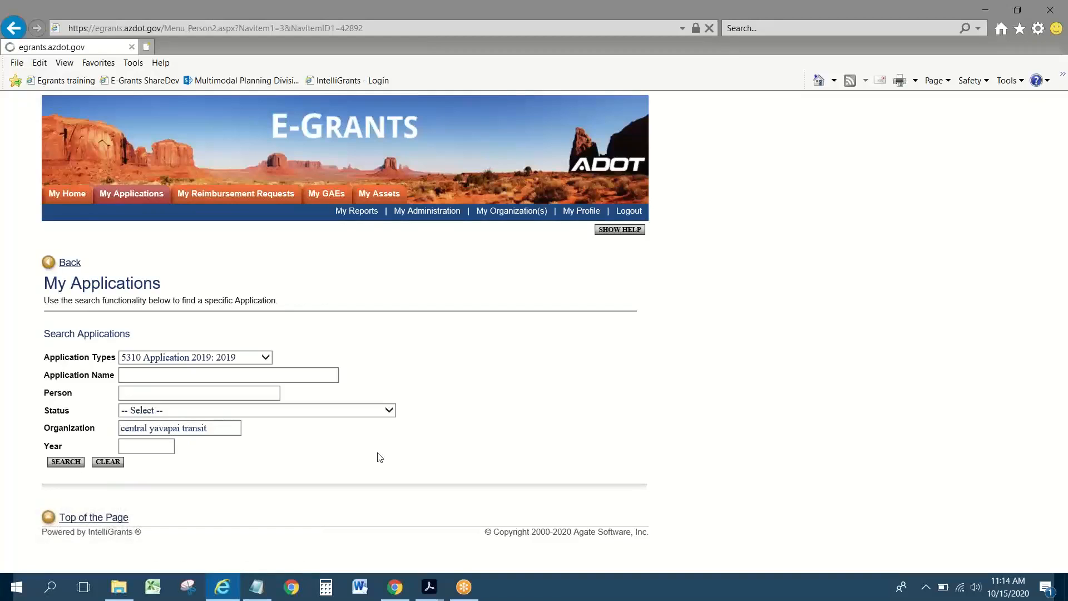
{"action": "scroll", "coordinate": [288, 448], "scroll_direction": "down", "scroll_amount": 3}
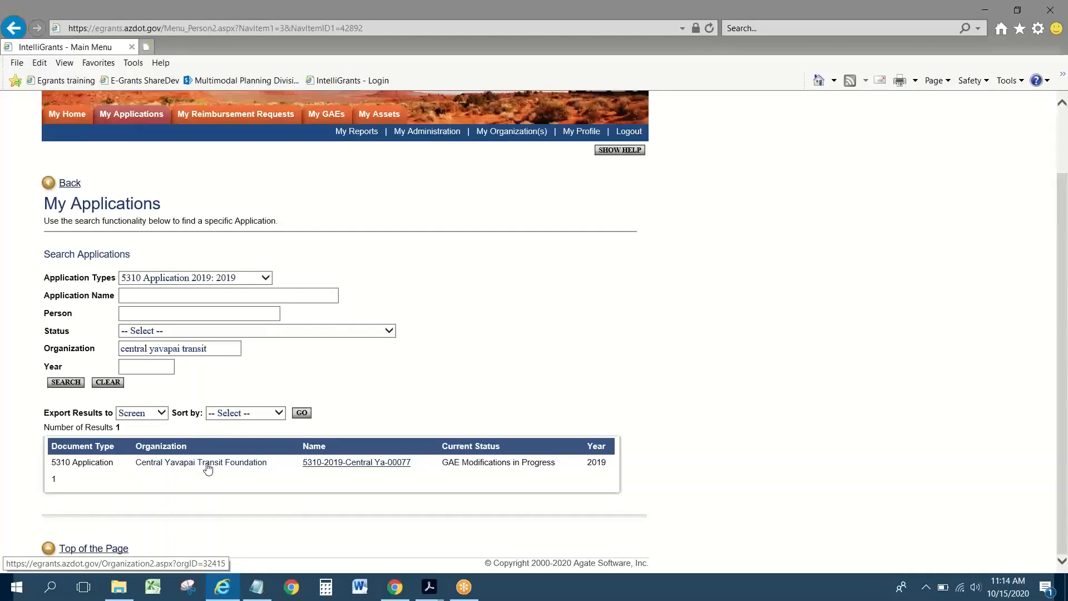
Step: Open application 5310-2019-Central Ya-00077 and scroll its forms list down to the Review section
{"action": "left_click", "coordinate": [344, 466]}
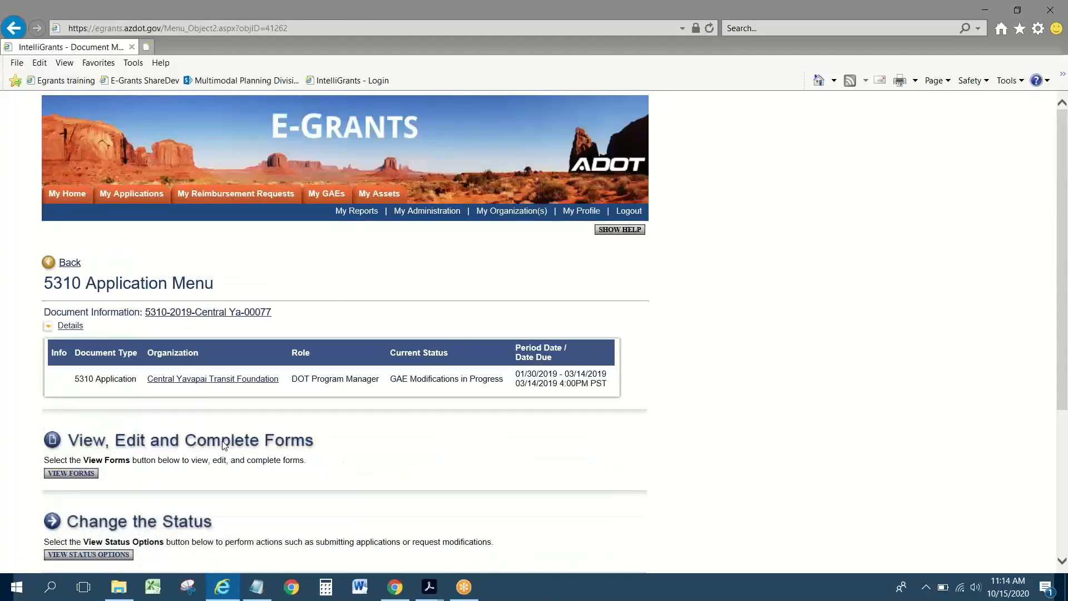
{"action": "scroll", "coordinate": [139, 406], "scroll_direction": "down", "scroll_amount": 2}
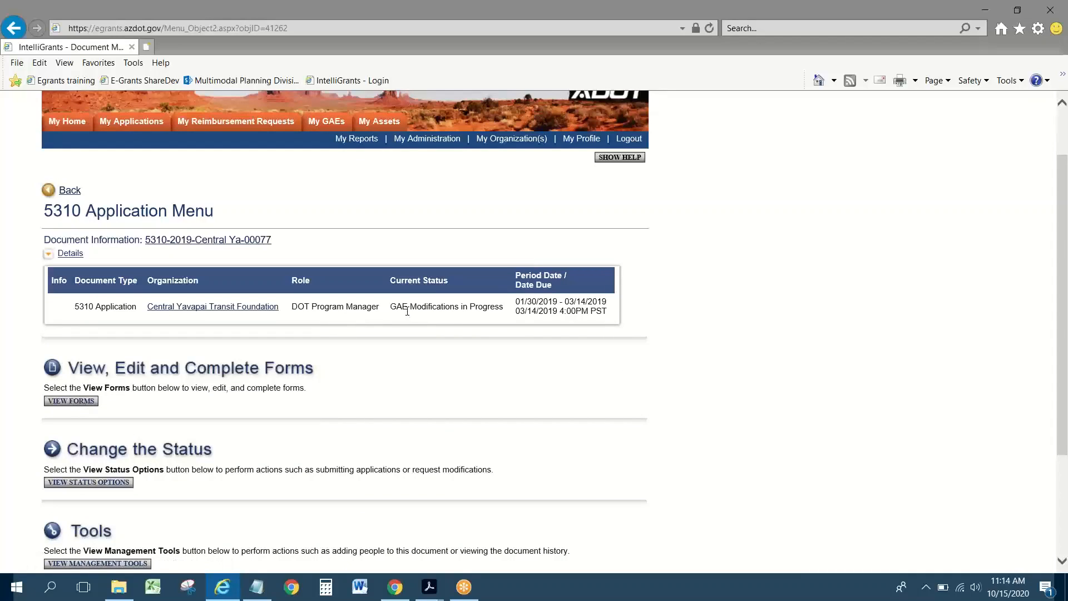
{"action": "left_click", "coordinate": [69, 401]}
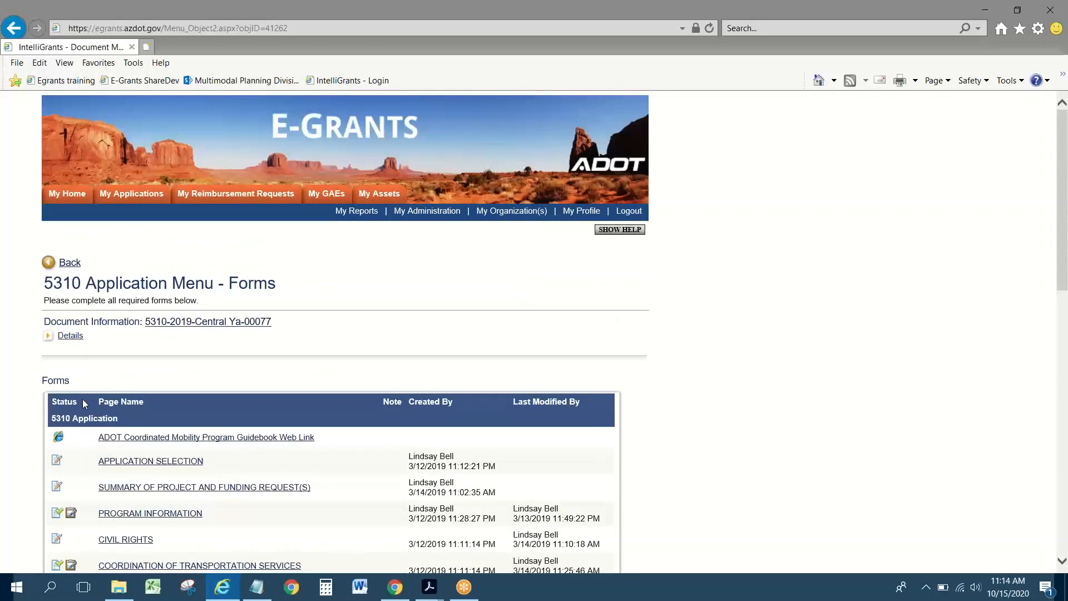
{"action": "scroll", "coordinate": [84, 401], "scroll_direction": "down", "scroll_amount": 3}
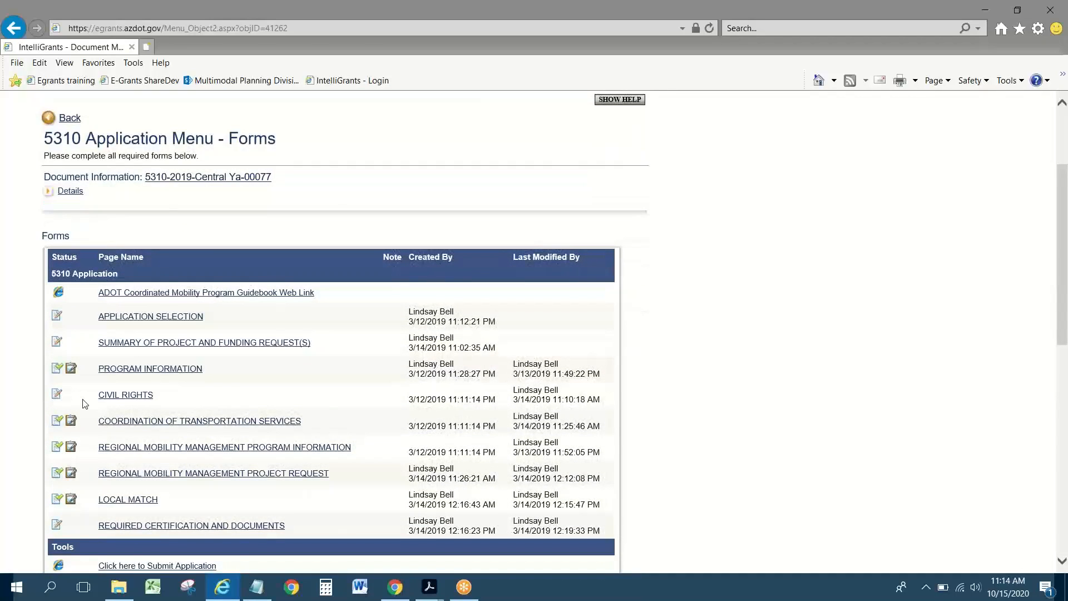
{"action": "scroll", "coordinate": [83, 404], "scroll_direction": "down", "scroll_amount": 6}
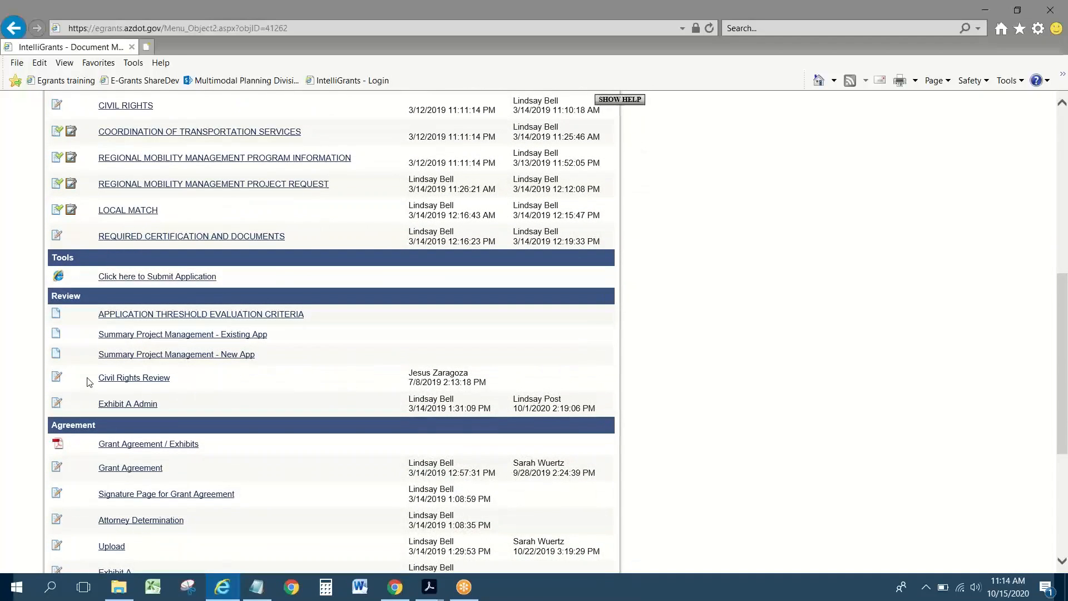
Step: Open Exhibit A Admin and select grant number G0F19A6T in row 2 for copying
{"action": "left_click", "coordinate": [126, 405]}
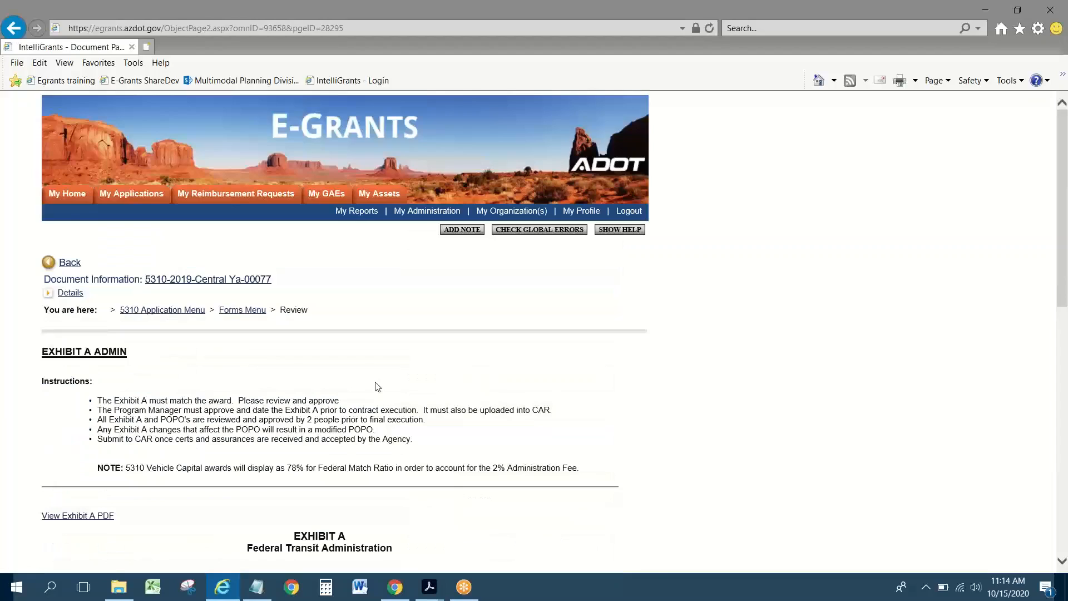
{"action": "scroll", "coordinate": [375, 382], "scroll_direction": "down", "scroll_amount": 3}
{"action": "scroll", "coordinate": [326, 309], "scroll_direction": "down", "scroll_amount": 5}
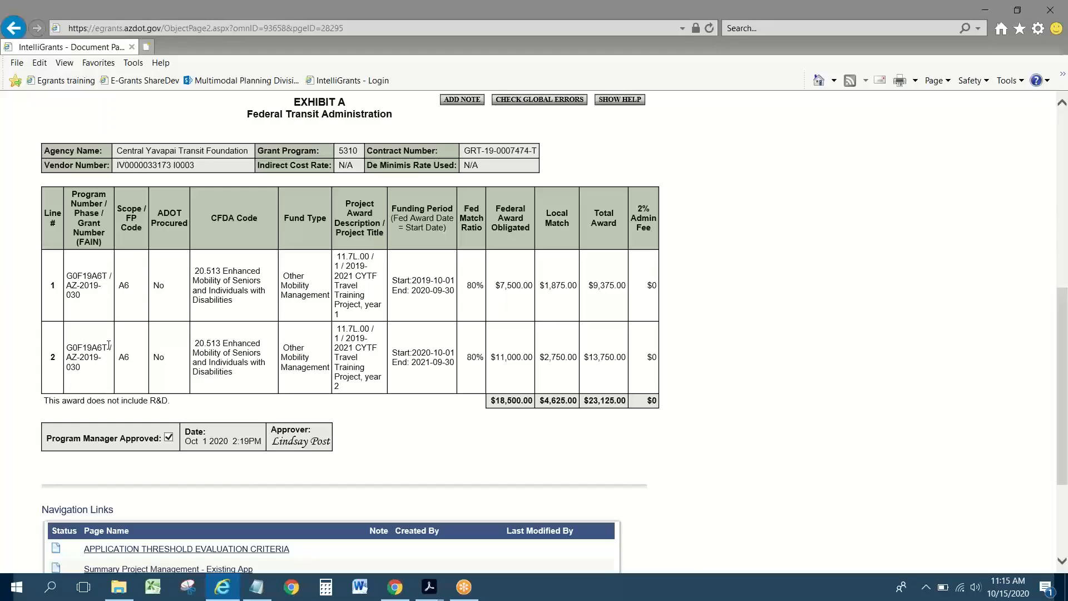
{"action": "left_click_drag", "start_coordinate": [109, 345], "coordinate": [66, 347]}
{"action": "key", "text": "ctrl+c"}
Step: Paste G0F19A6T into the AZUTRACS contract's Federal Project Number field
{"action": "left_click", "coordinate": [396, 587]}
{"action": "left_click", "coordinate": [410, 316]}
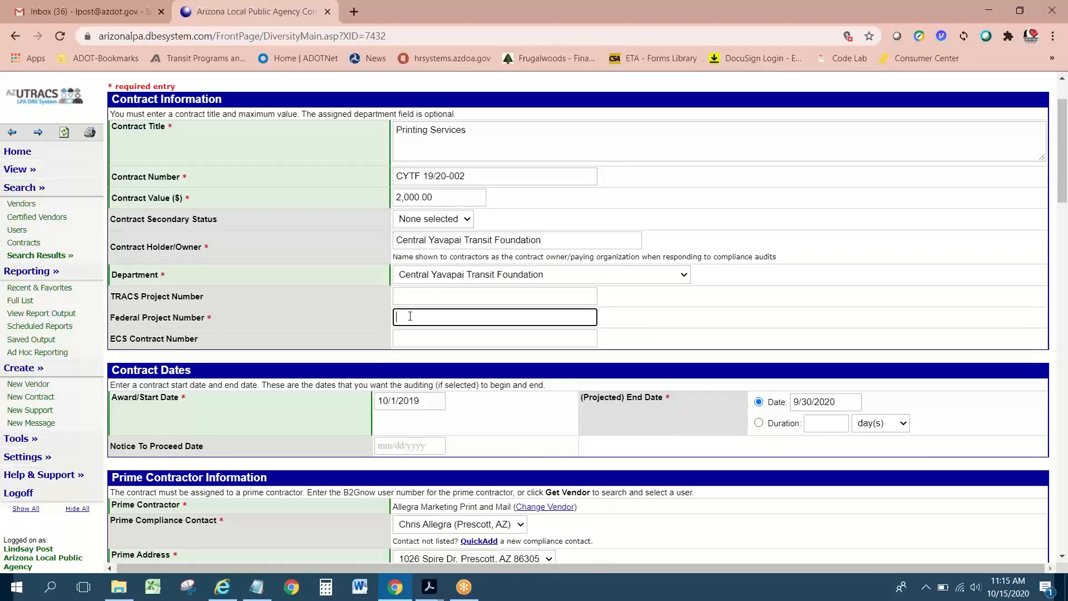
{"action": "key", "text": "ctrl+v"}
{"action": "scroll", "coordinate": [475, 315], "scroll_direction": "down", "scroll_amount": 1}
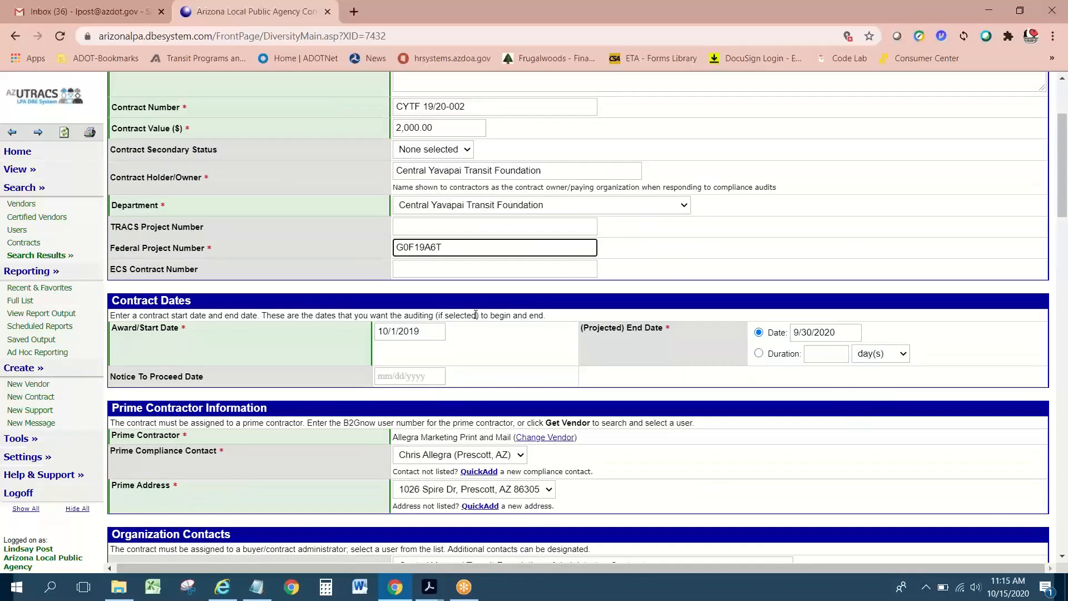
Step: Compare it with Exhibit A's row 2 grant number G0F19A6T / AZ-2019-030, then scroll to the form's bottom
{"action": "key", "text": "alt+Tab"}
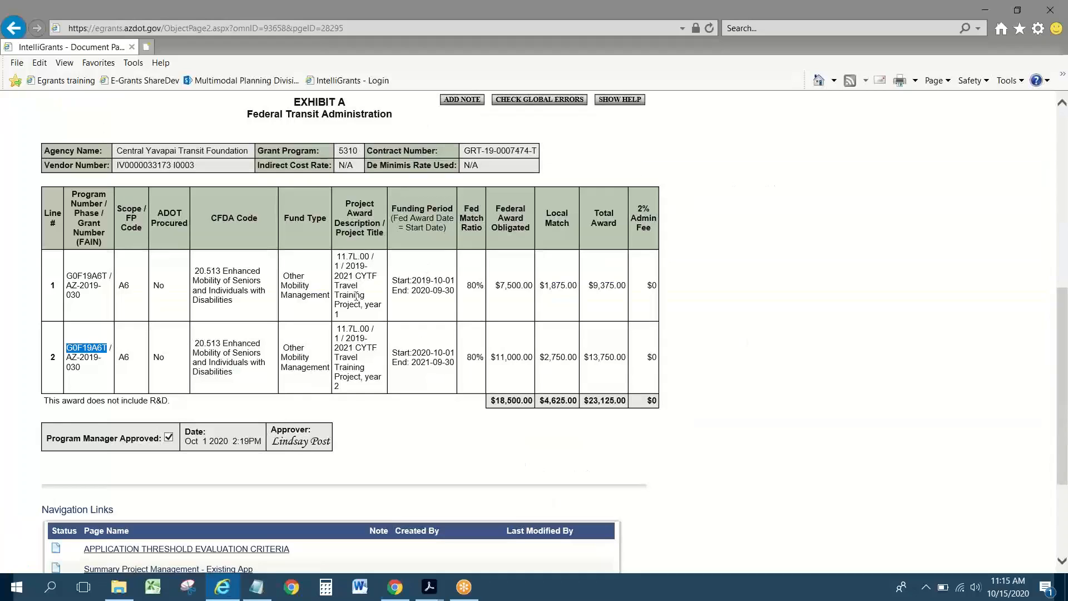
{"action": "left_click", "coordinate": [101, 374]}
{"action": "left_click_drag", "start_coordinate": [66, 348], "coordinate": [109, 395]}
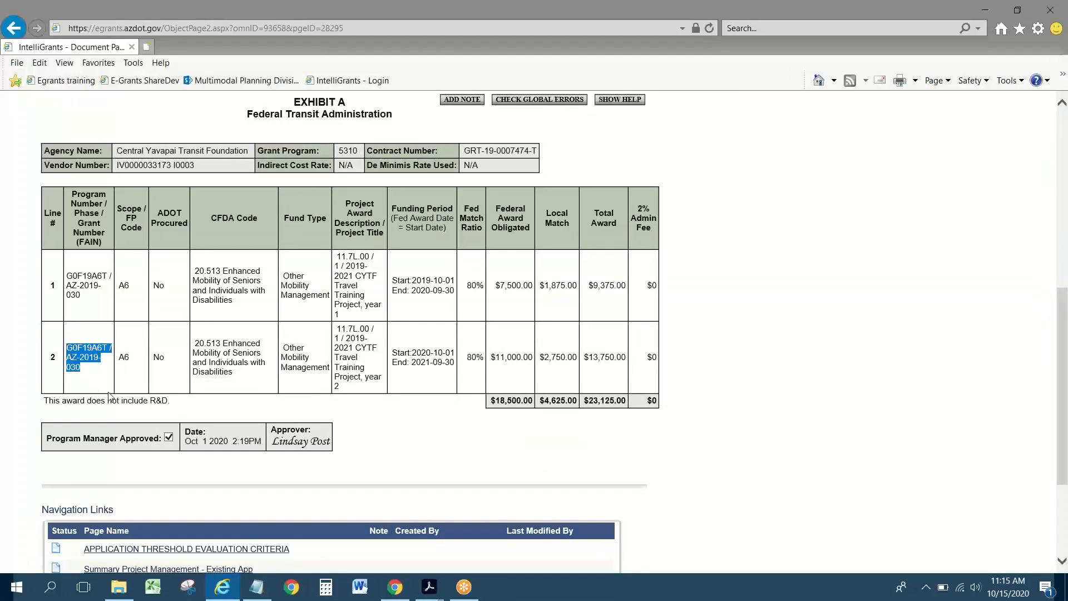
{"action": "left_click", "coordinate": [85, 366]}
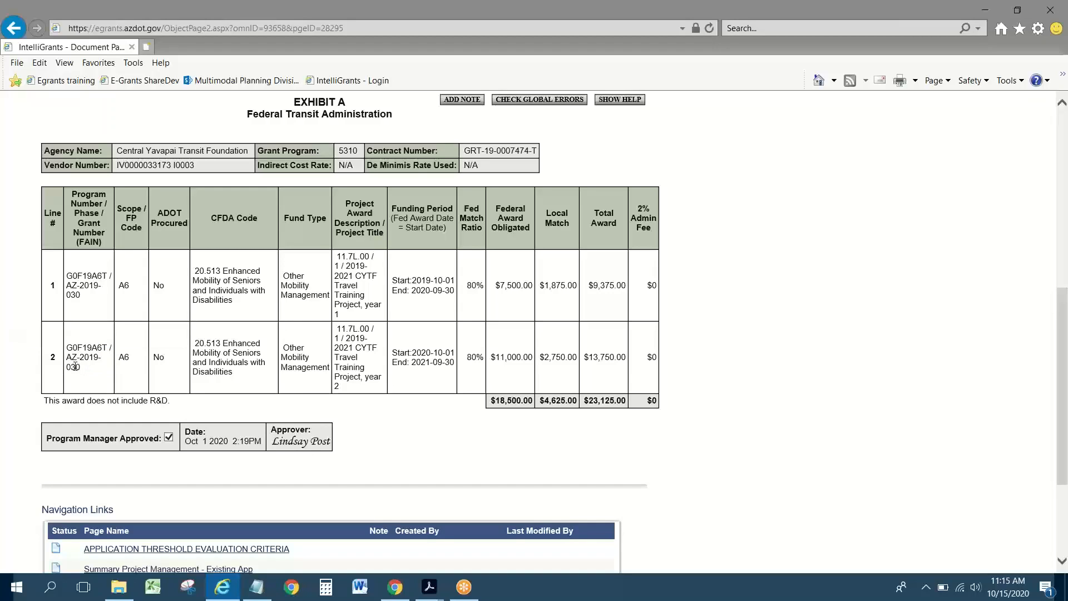
{"action": "double_click", "coordinate": [74, 367]}
{"action": "left_click", "coordinate": [84, 347]}
{"action": "double_click", "coordinate": [91, 344]}
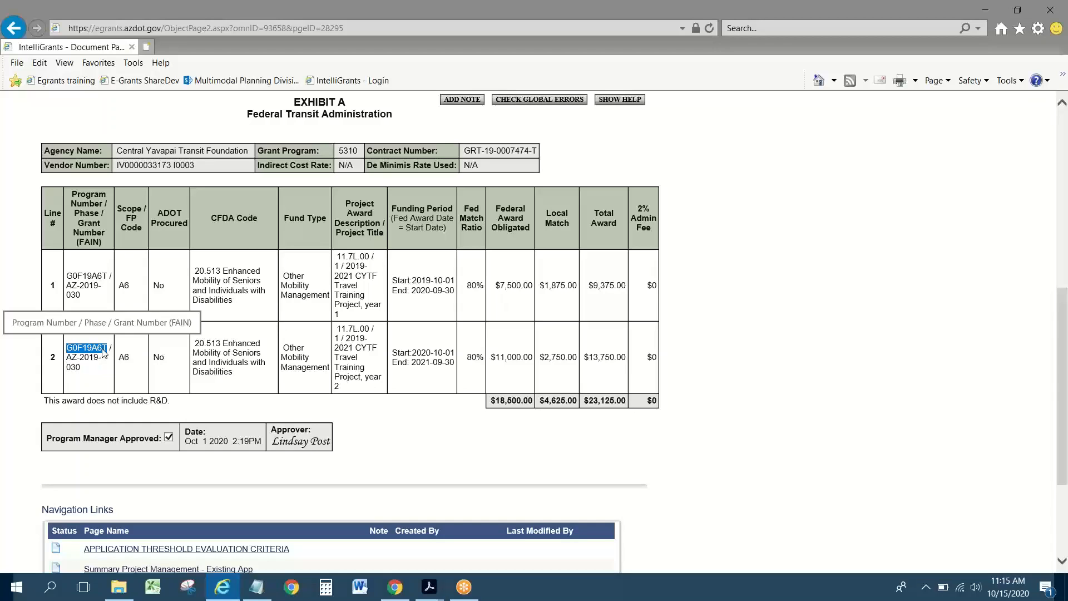
{"action": "left_click", "coordinate": [396, 588]}
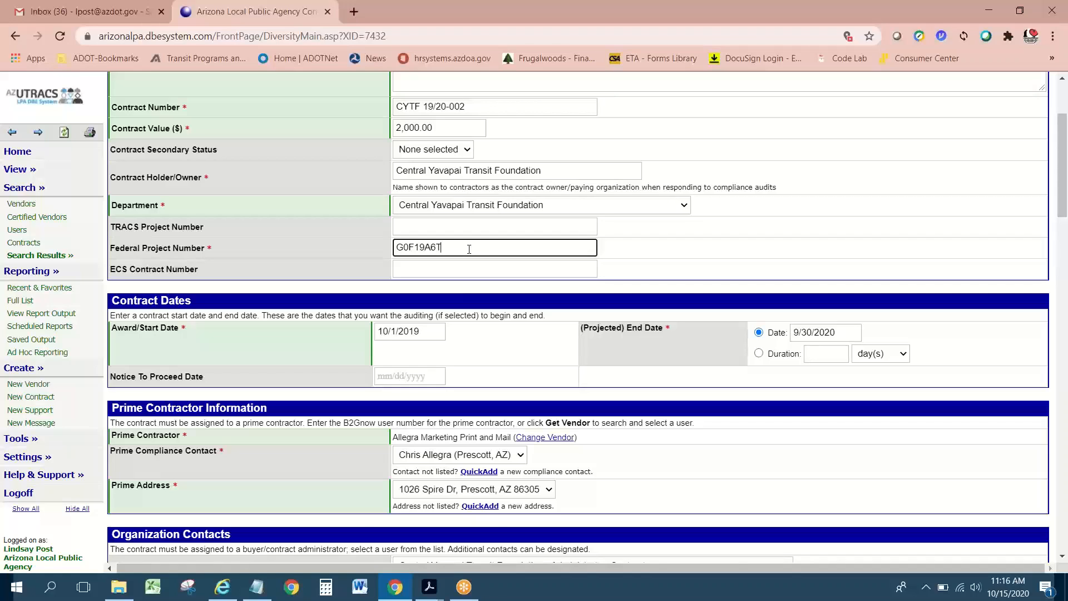
{"action": "scroll", "coordinate": [469, 248], "scroll_direction": "down", "scroll_amount": 6}
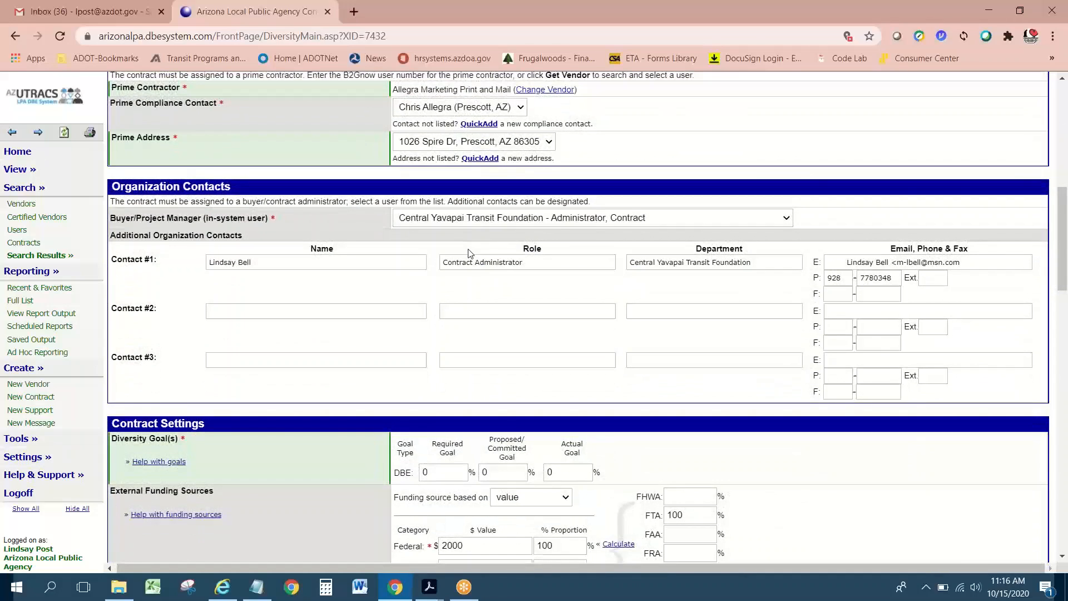
{"action": "scroll", "coordinate": [469, 249], "scroll_direction": "down", "scroll_amount": 18}
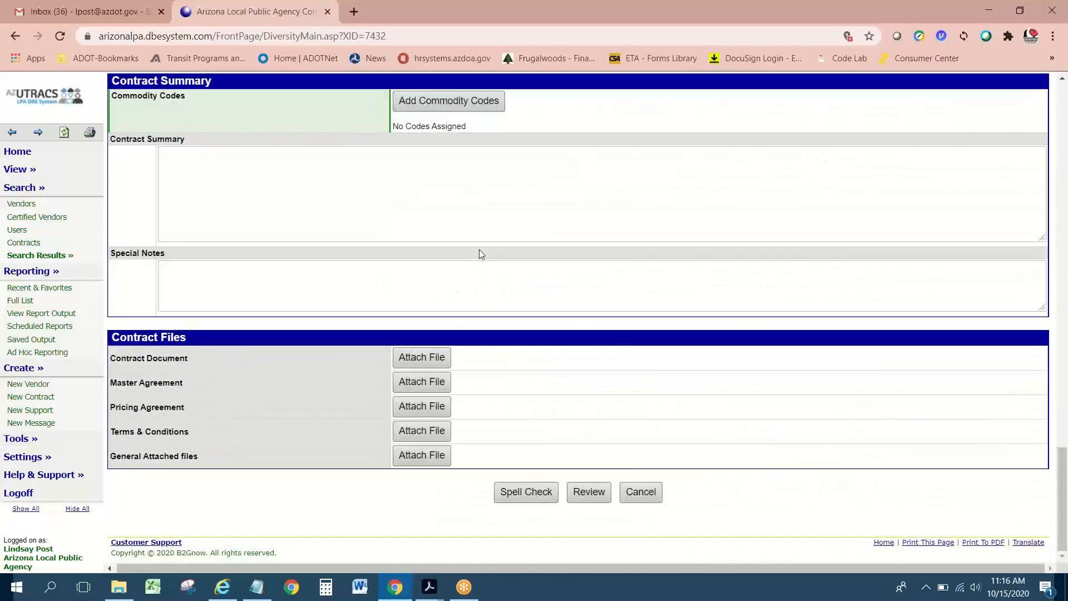
Step: Proceed to the contract review and look through an existing contract's PDF
{"action": "left_click", "coordinate": [594, 493]}
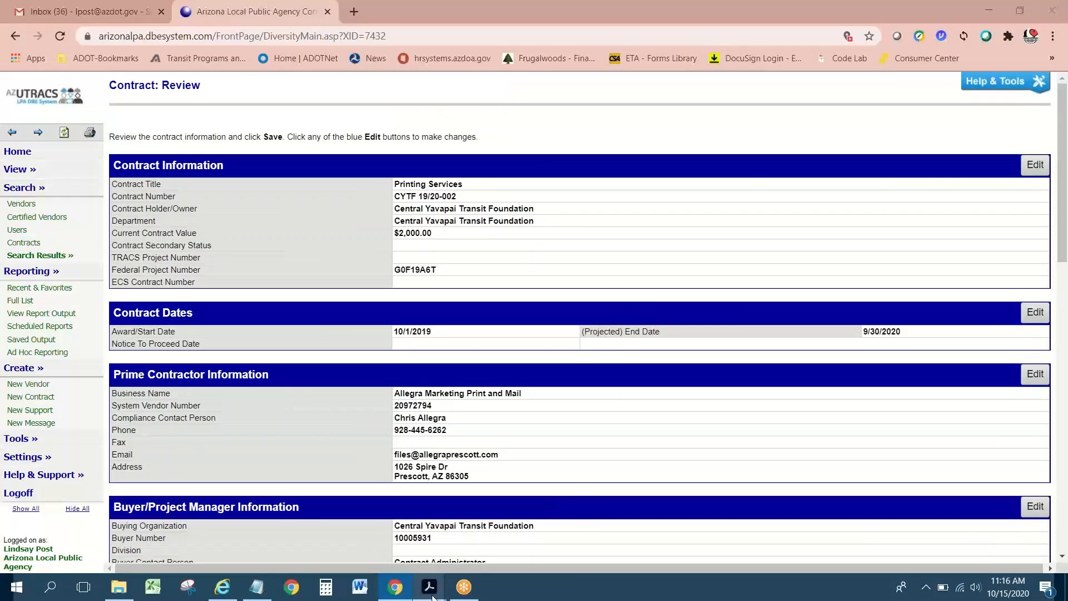
{"action": "mouse_move", "coordinate": [433, 596]}
{"action": "left_click", "coordinate": [346, 521]}
{"action": "scroll", "coordinate": [417, 377], "scroll_direction": "up", "scroll_amount": 3}
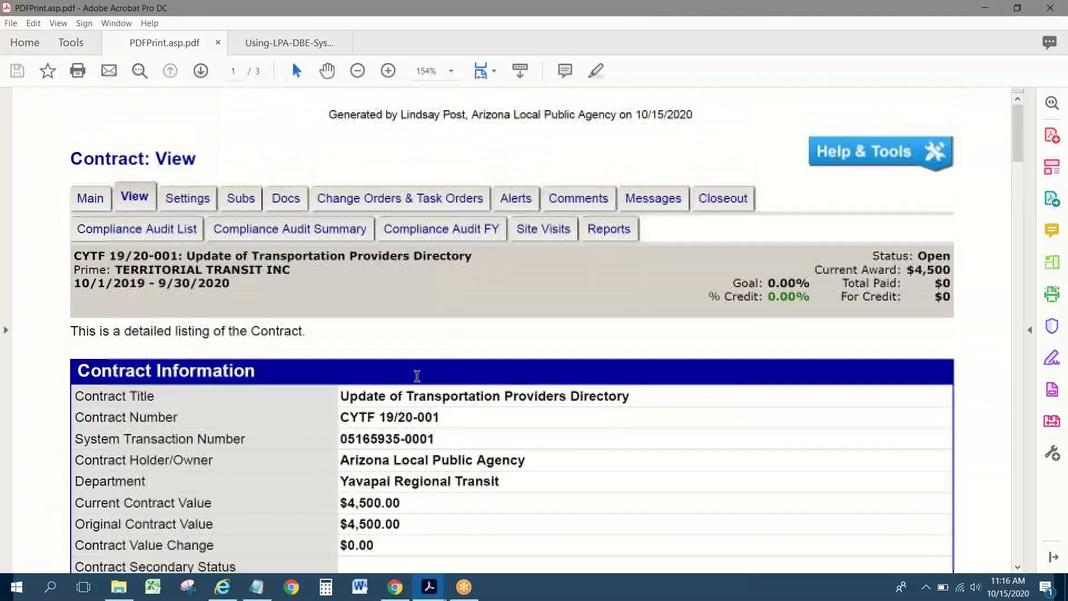
{"action": "scroll", "coordinate": [416, 376], "scroll_direction": "down", "scroll_amount": 1}
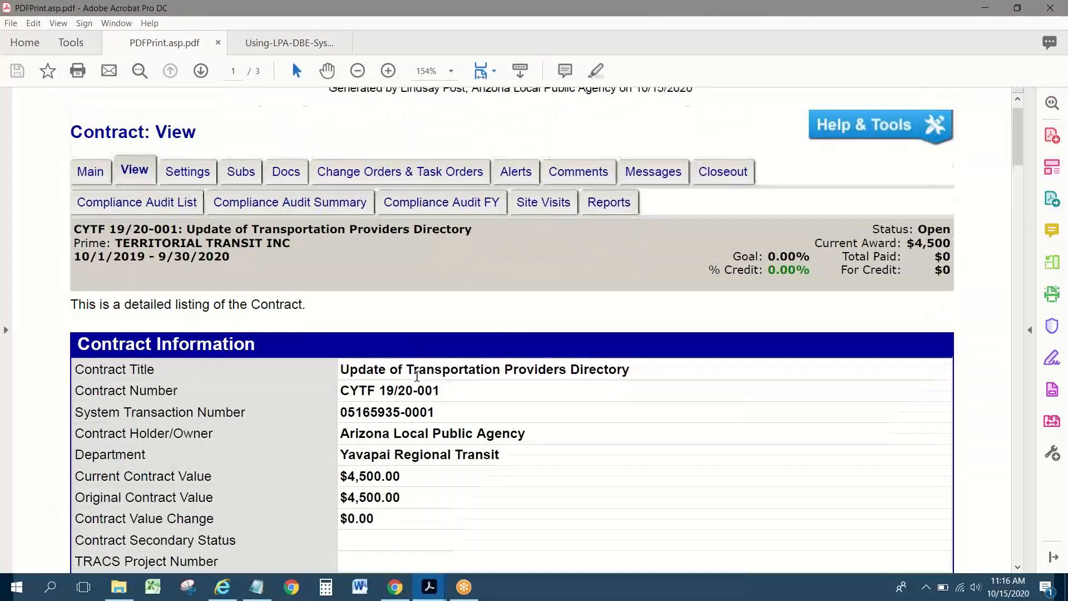
{"action": "scroll", "coordinate": [418, 381], "scroll_direction": "down", "scroll_amount": 4}
{"action": "scroll", "coordinate": [419, 382], "scroll_direction": "down", "scroll_amount": 4}
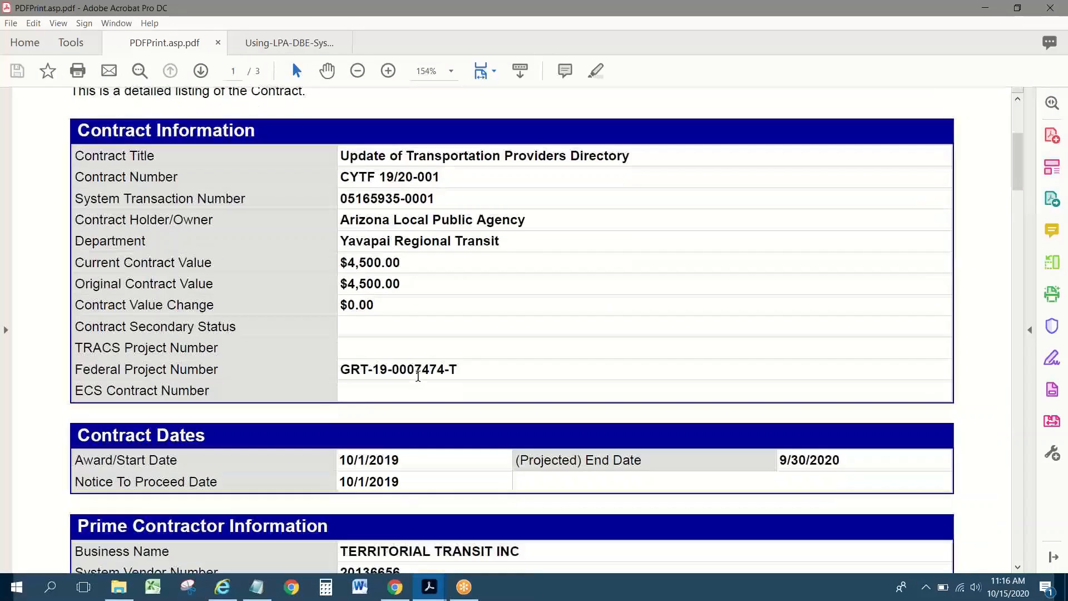
Step: Scroll through the review and save Printing Services contract CYTF 19/20-002
{"action": "left_click", "coordinate": [395, 587]}
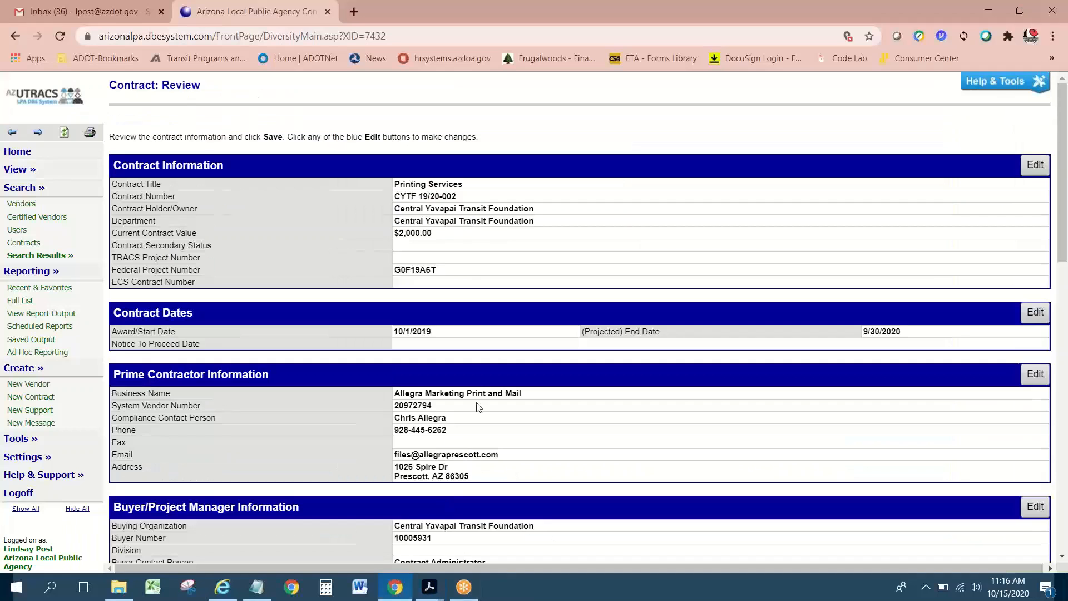
{"action": "scroll", "coordinate": [499, 361], "scroll_direction": "down", "scroll_amount": 2}
{"action": "scroll", "coordinate": [500, 361], "scroll_direction": "down", "scroll_amount": 8}
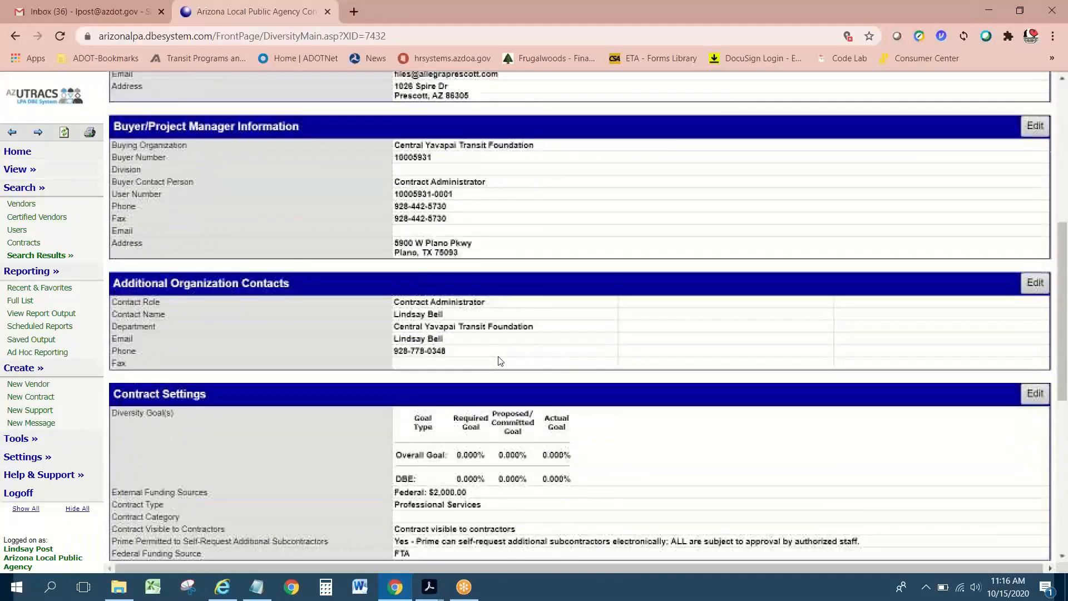
{"action": "scroll", "coordinate": [499, 360], "scroll_direction": "down", "scroll_amount": 2}
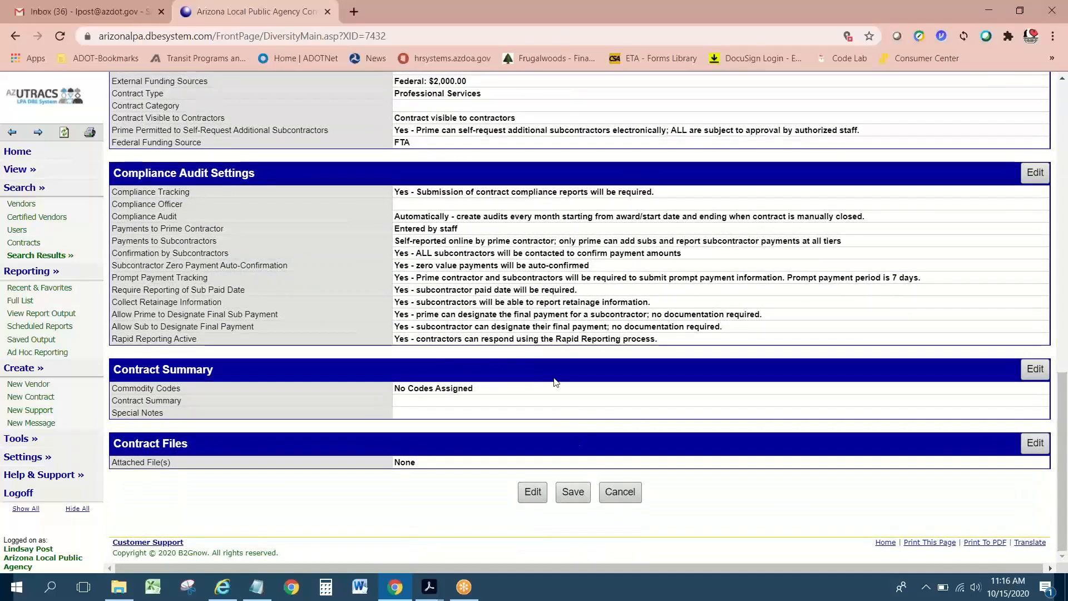
{"action": "scroll", "coordinate": [555, 382], "scroll_direction": "up", "scroll_amount": 12}
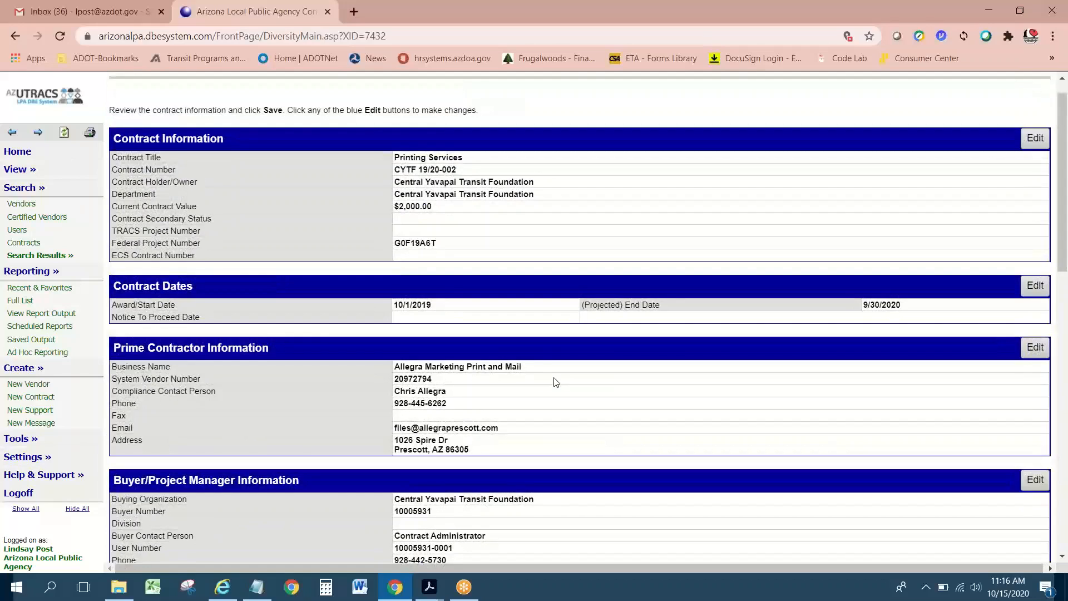
{"action": "scroll", "coordinate": [555, 382], "scroll_direction": "down", "scroll_amount": 12}
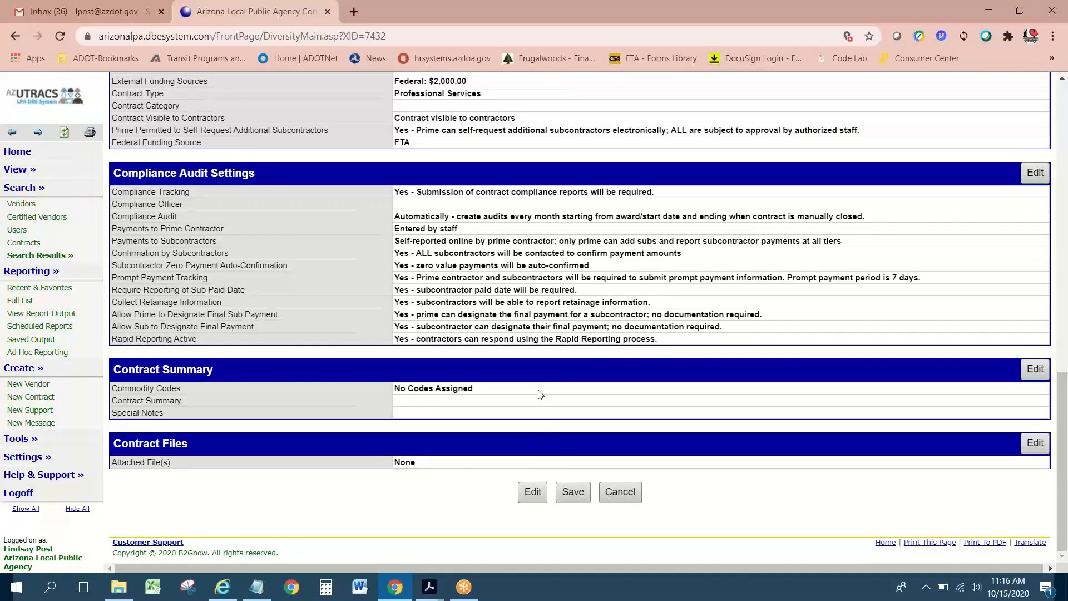
{"action": "left_click", "coordinate": [574, 494]}
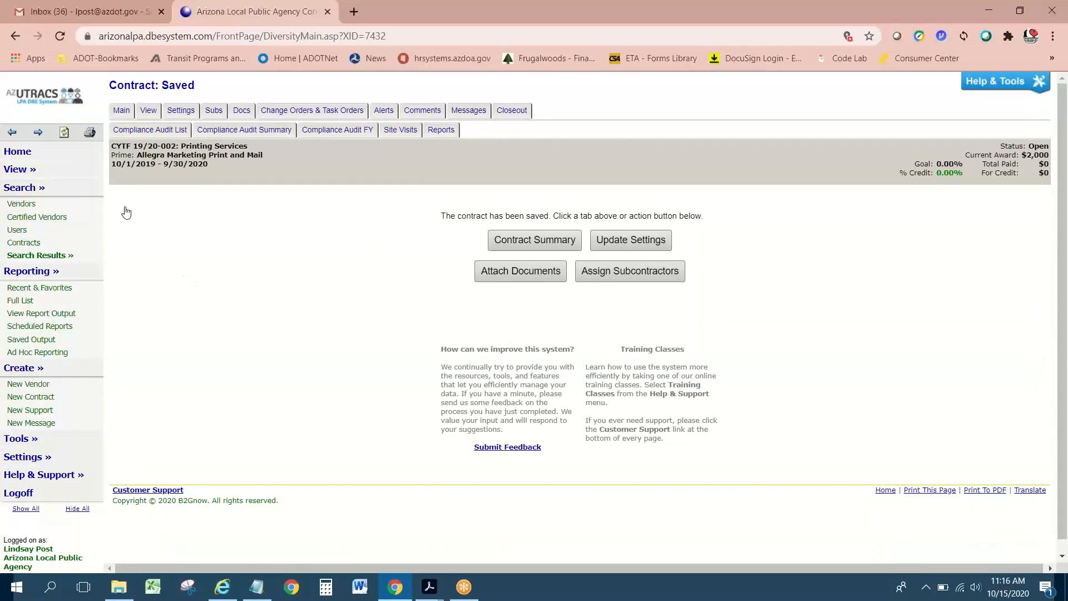
Step: Collapse the Search, Reporting and Create menus, go to the System Dashboard, and expand Search
{"action": "left_click", "coordinate": [34, 188]}
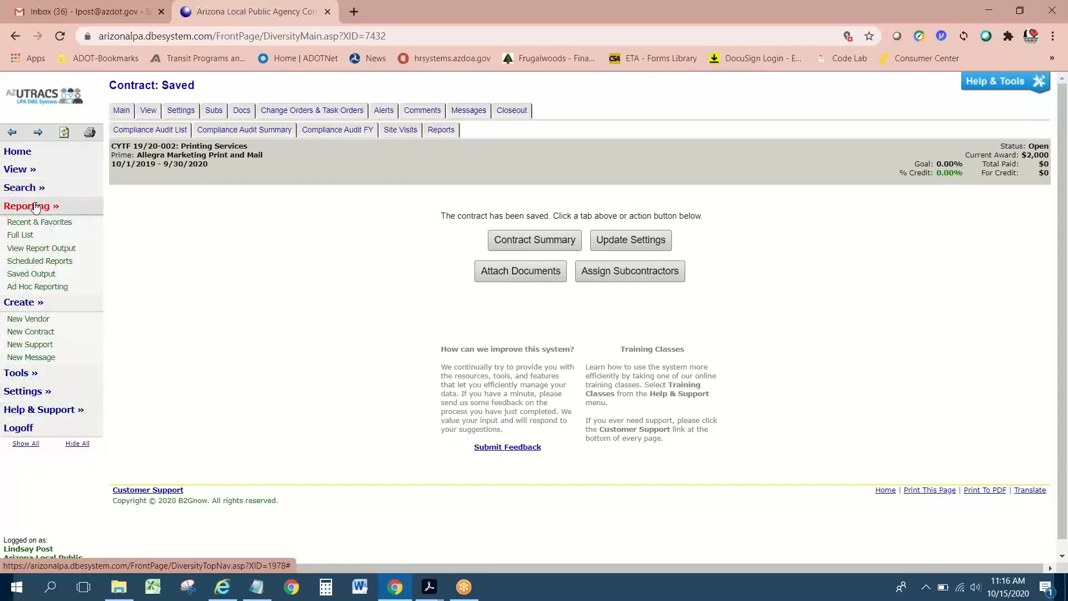
{"action": "left_click", "coordinate": [31, 207]}
{"action": "left_click", "coordinate": [23, 224]}
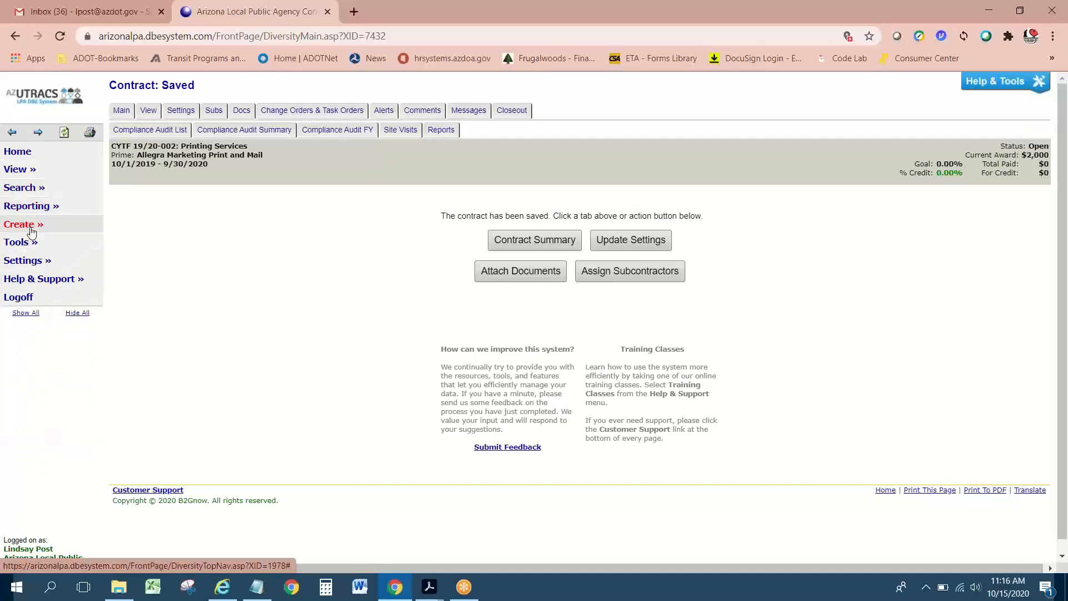
{"action": "left_click", "coordinate": [29, 154]}
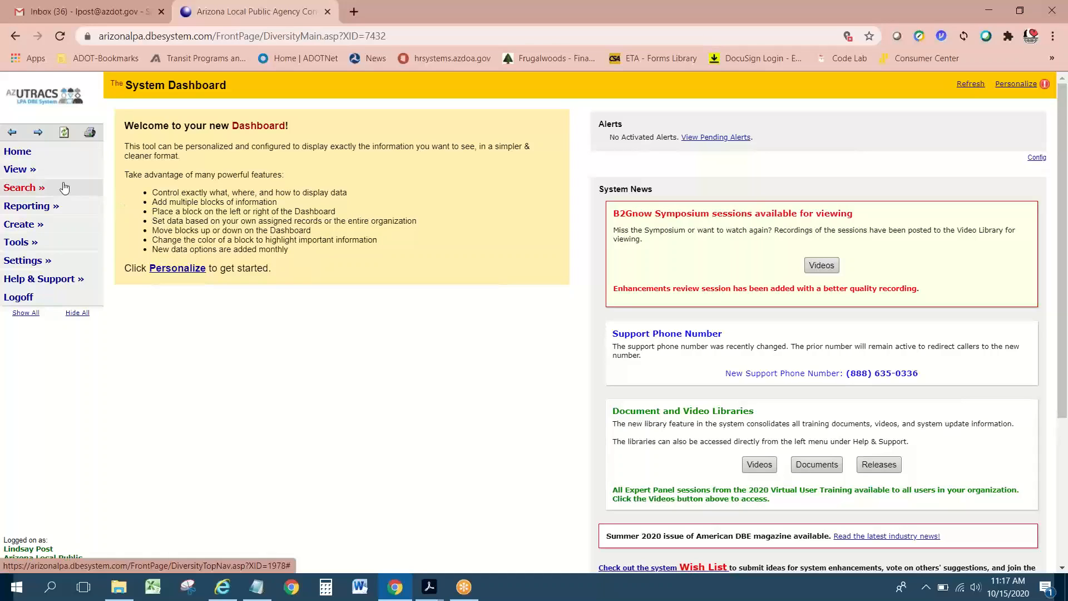
{"action": "left_click", "coordinate": [22, 190]}
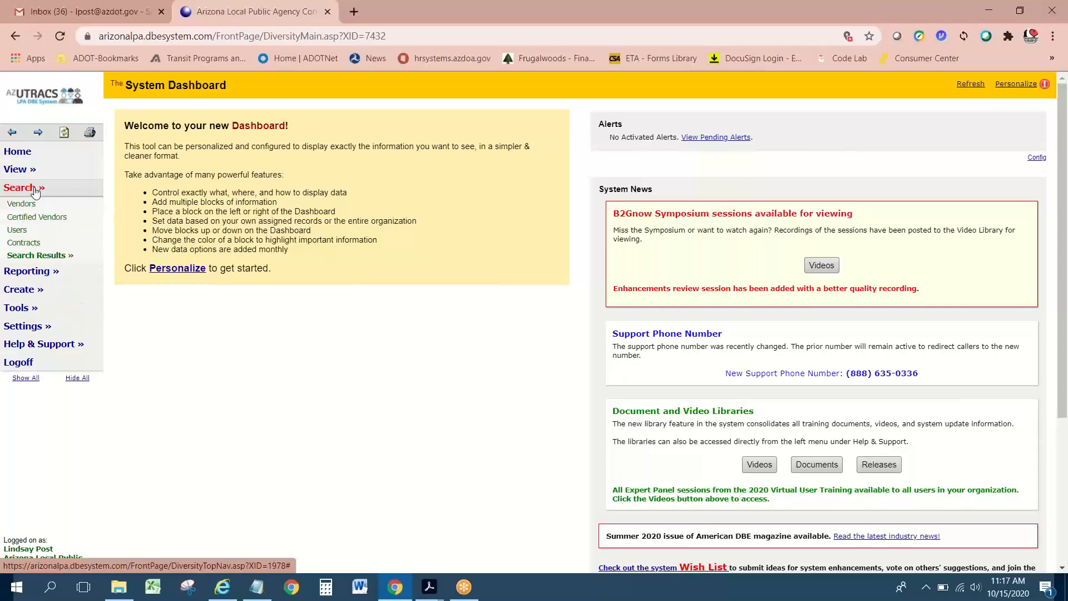
Step: Search contracts by buyer 'central Yavapai Transit' to list CYTF 19/20-002 and CYTF 19/20-001
{"action": "left_click", "coordinate": [35, 245]}
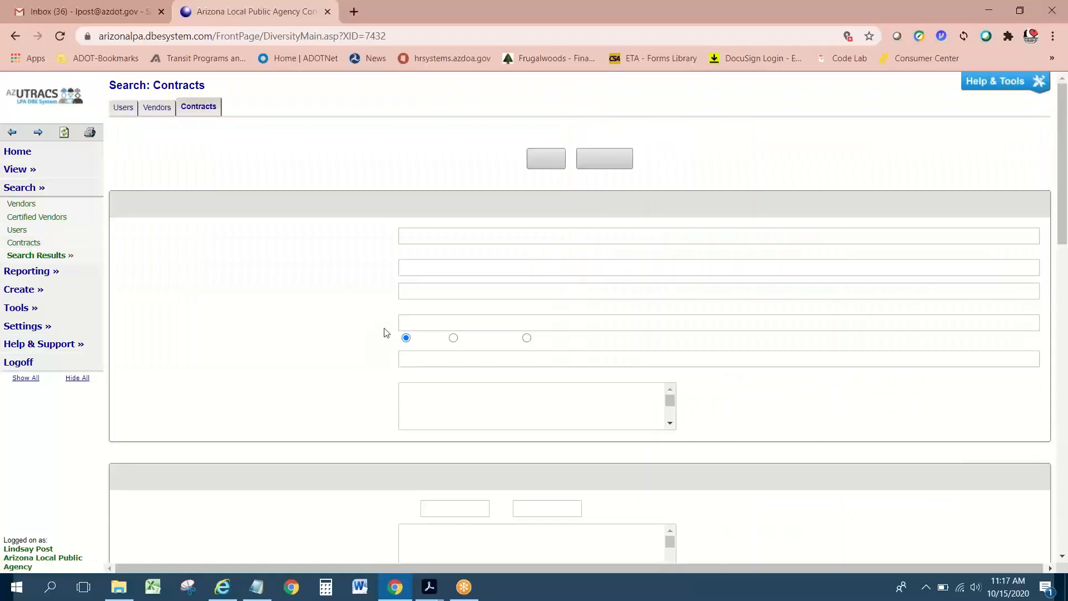
{"action": "left_click", "coordinate": [422, 375]}
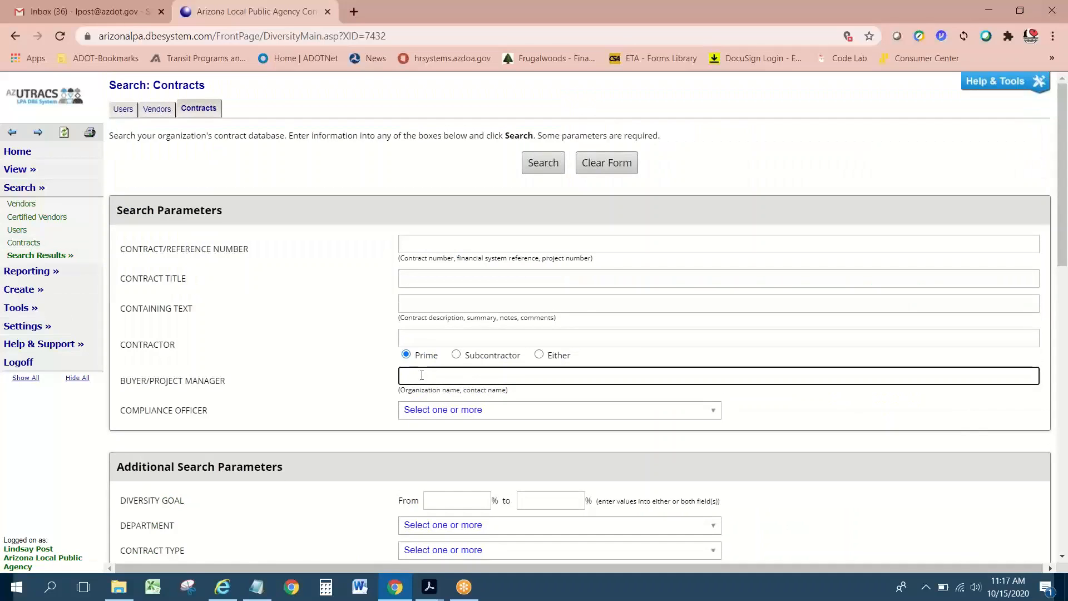
{"action": "type", "text": "central"}
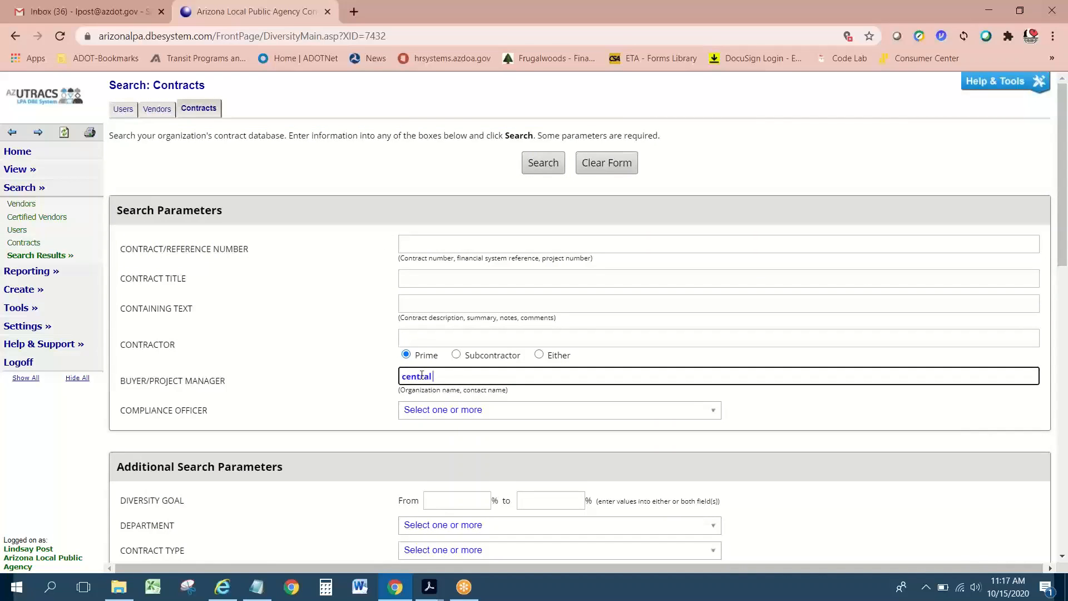
{"action": "type", "text": " Yavap"}
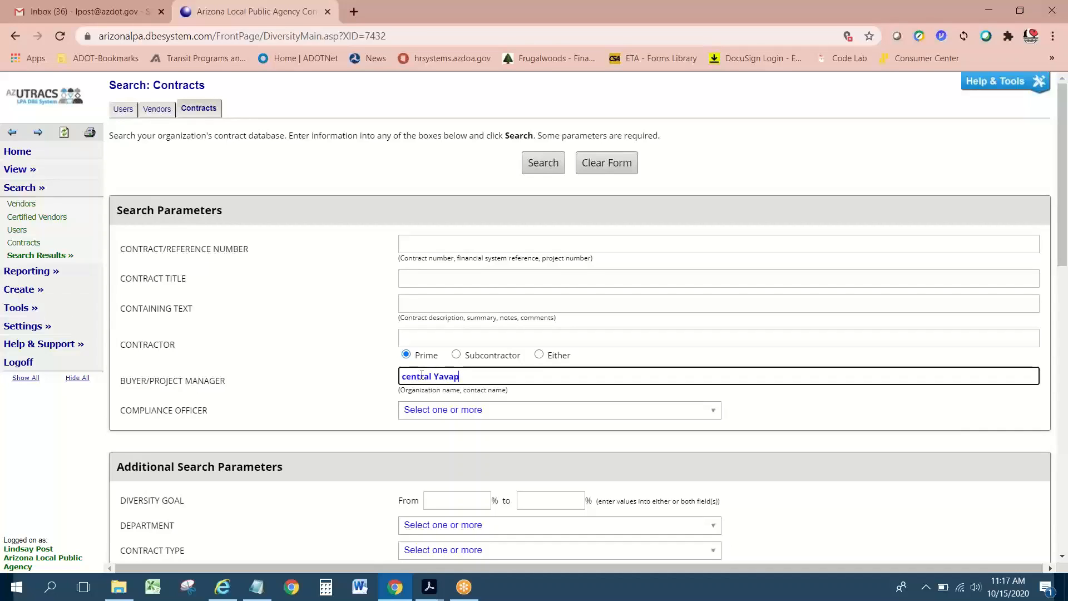
{"action": "type", "text": "ai Transit"}
{"action": "left_click", "coordinate": [544, 164]}
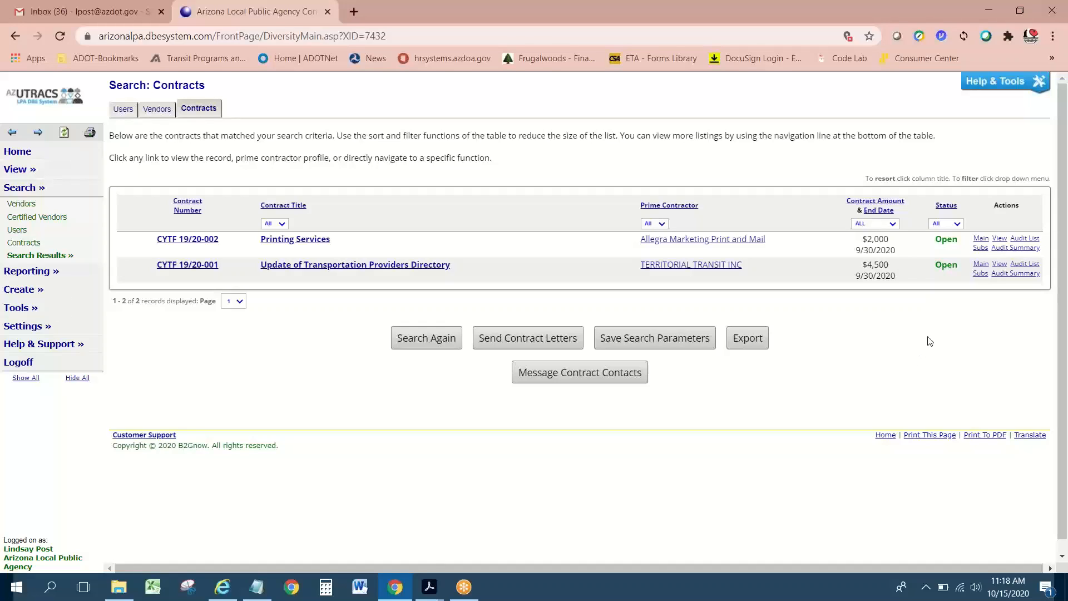
Step: Open CYTF 19/20-002's audit summary and the prime contractor payment history showing $0.00 of $2,000.00
{"action": "left_click", "coordinate": [1024, 248]}
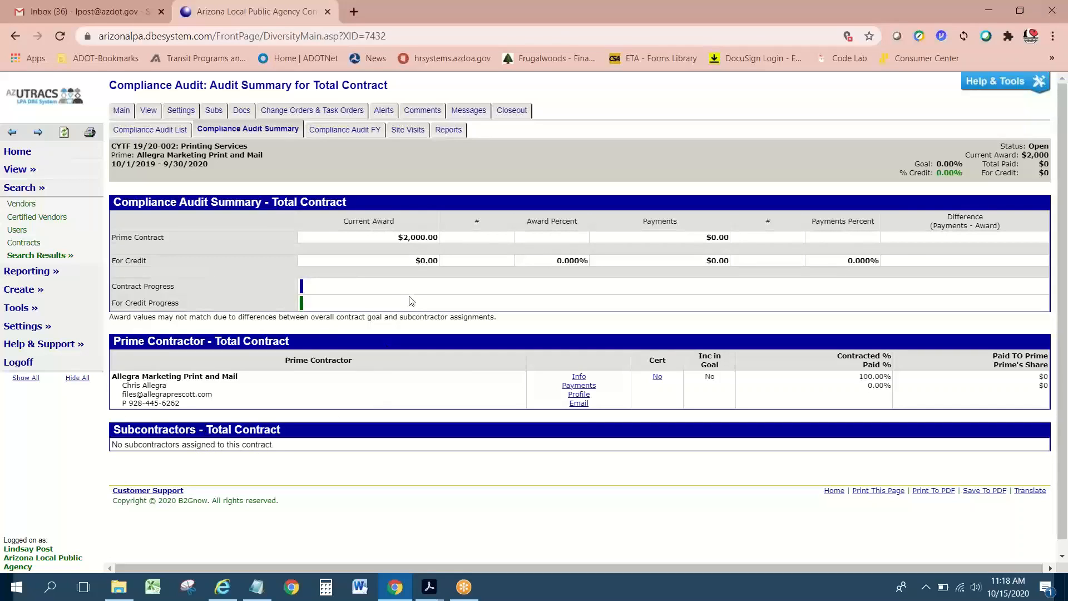
{"action": "left_click", "coordinate": [593, 388]}
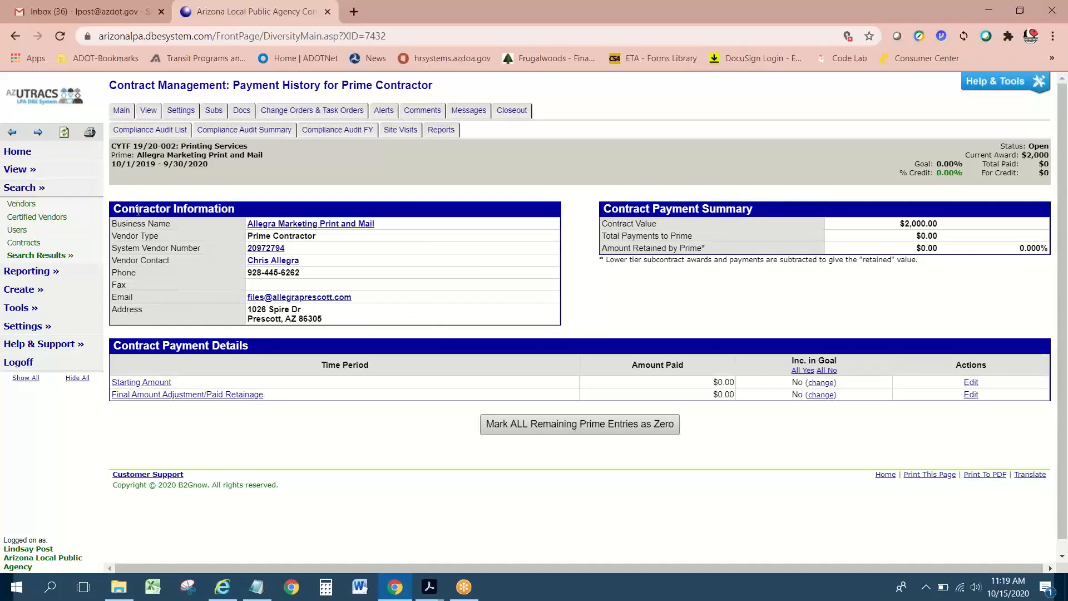
Step: Search contracts again by buyer 'central yavapai transit'
{"action": "left_click", "coordinate": [26, 245]}
{"action": "left_click", "coordinate": [450, 375]}
{"action": "type", "text": "c"}
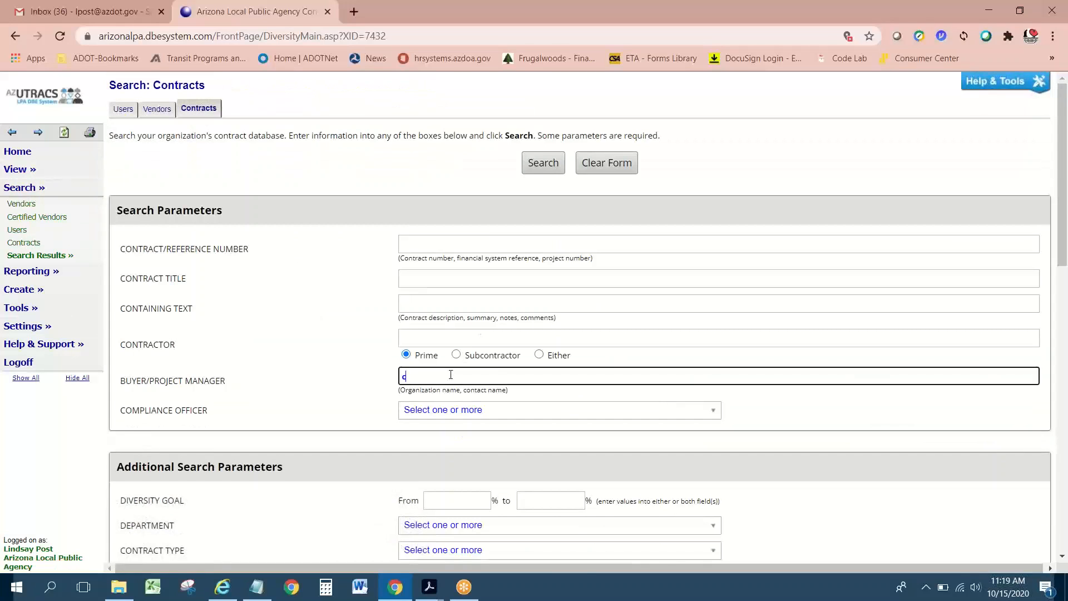
{"action": "type", "text": "entral yavapai transit"}
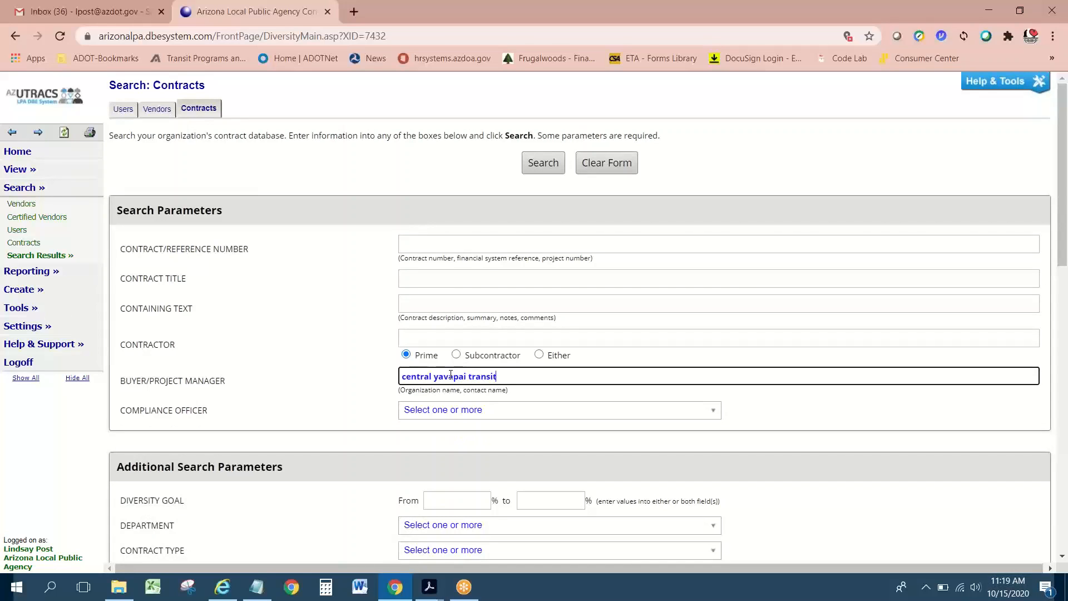
{"action": "left_click", "coordinate": [559, 165]}
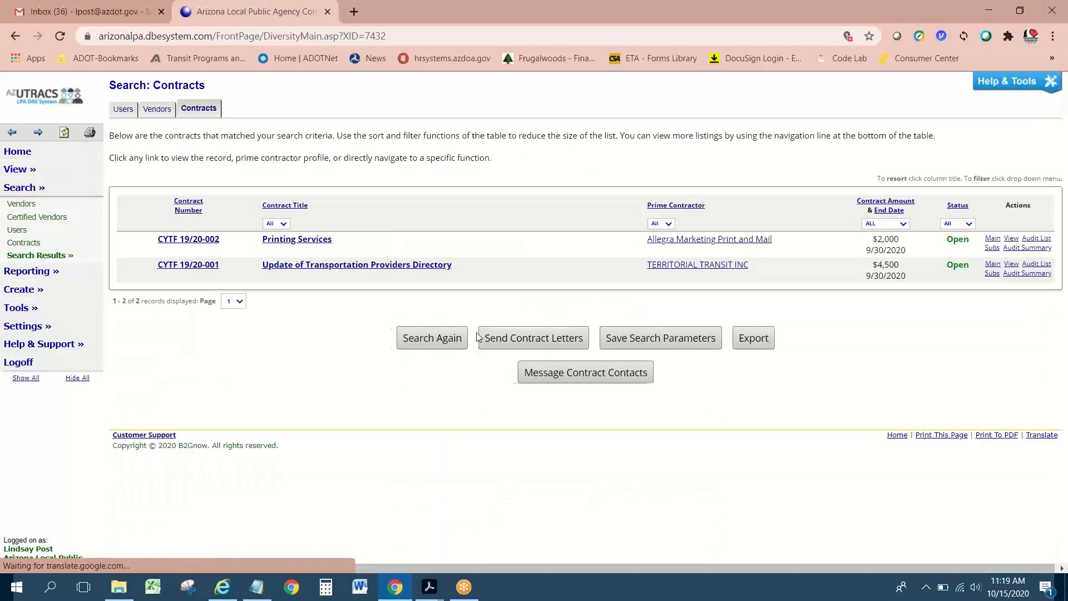
Step: Review CYTF 19/20-002's Compliance Audit Summary, then start a fresh contract search by buyer
{"action": "left_click", "coordinate": [216, 239]}
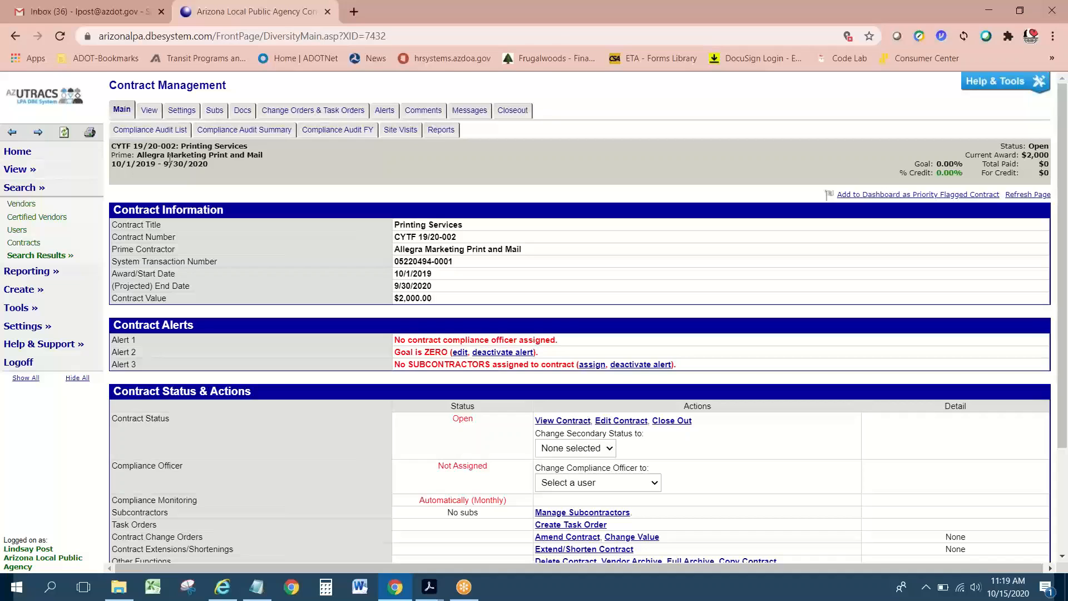
{"action": "left_click", "coordinate": [225, 131]}
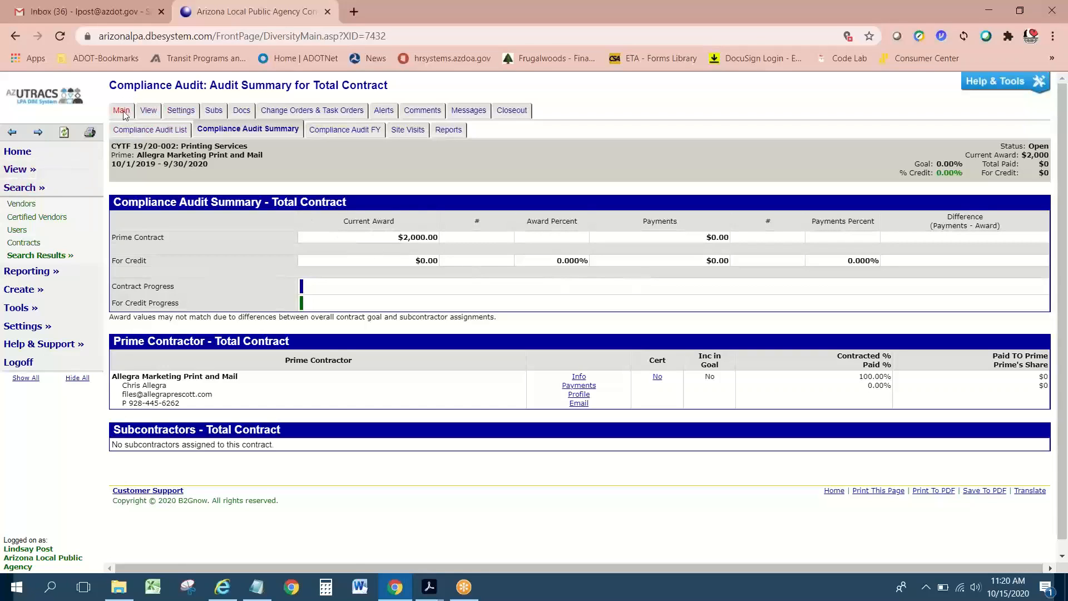
{"action": "left_click", "coordinate": [35, 242]}
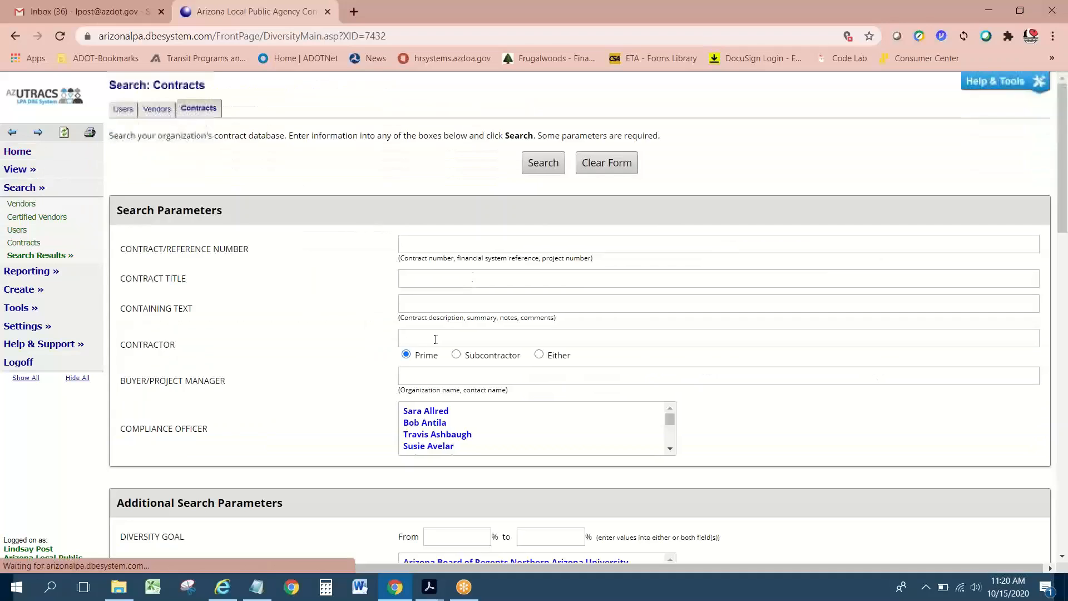
{"action": "left_click", "coordinate": [444, 367]}
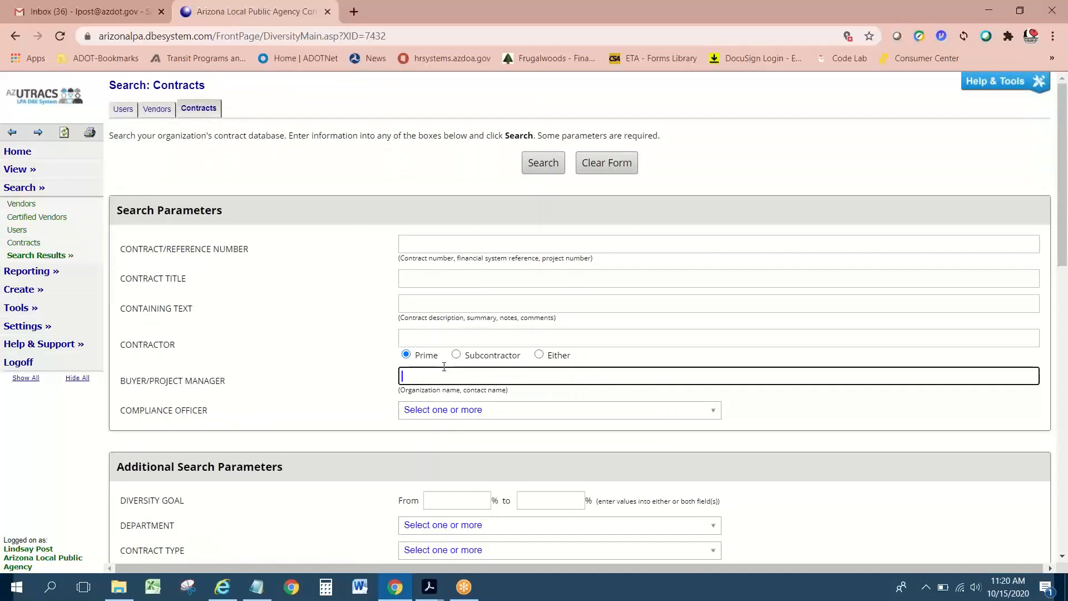
Step: Search contracts by buyer 'central yavapai transit' to list CYTF 19/20-001 and 19/20-002
{"action": "type", "text": "central yavapai "}
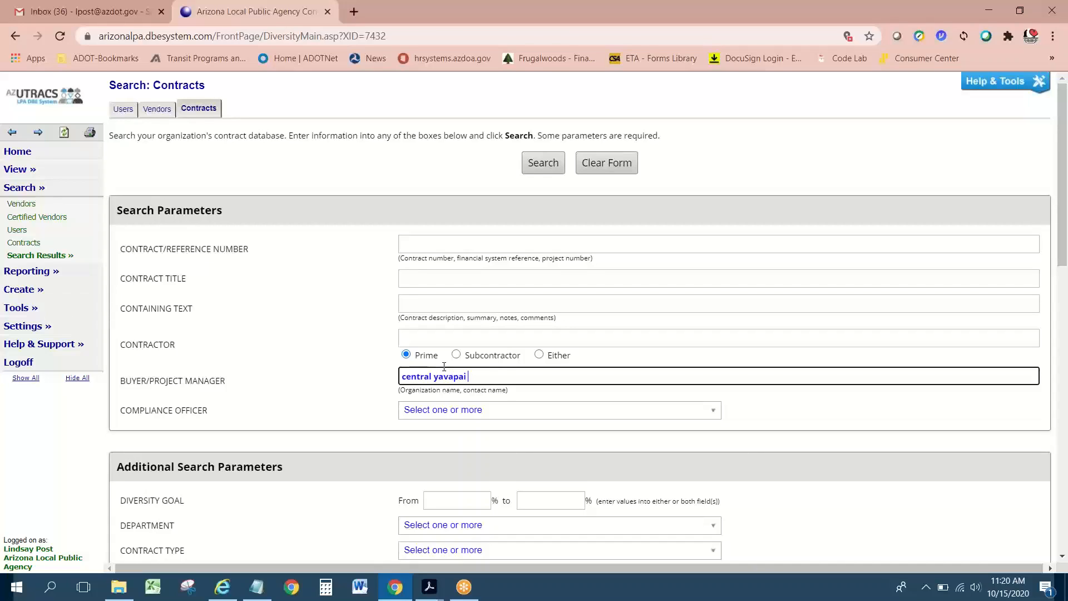
{"action": "type", "text": "transit"}
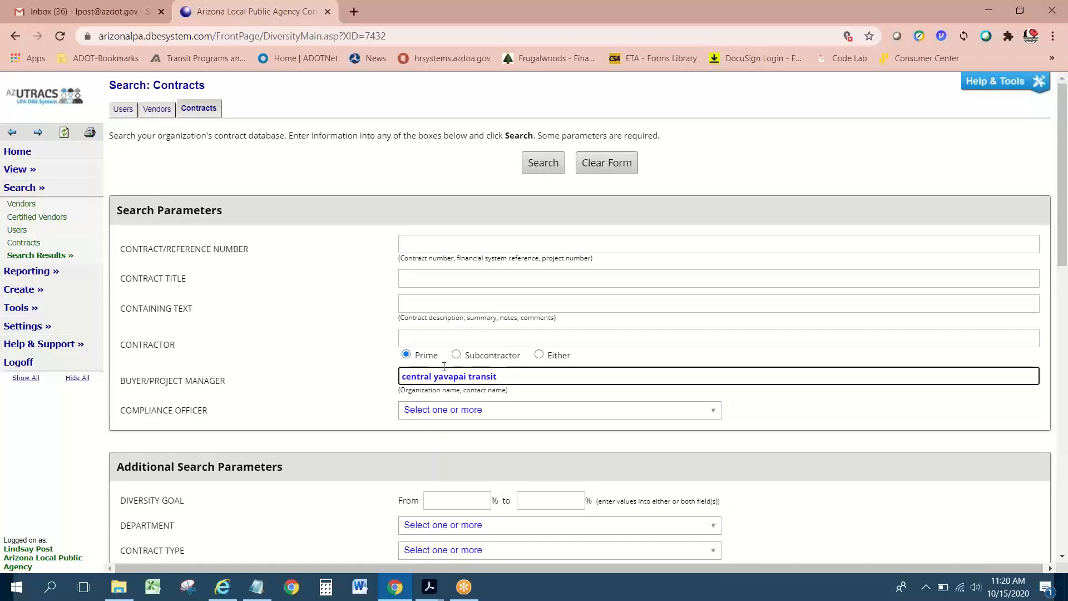
{"action": "type", "text": "found"}
{"action": "left_click", "coordinate": [537, 162]}
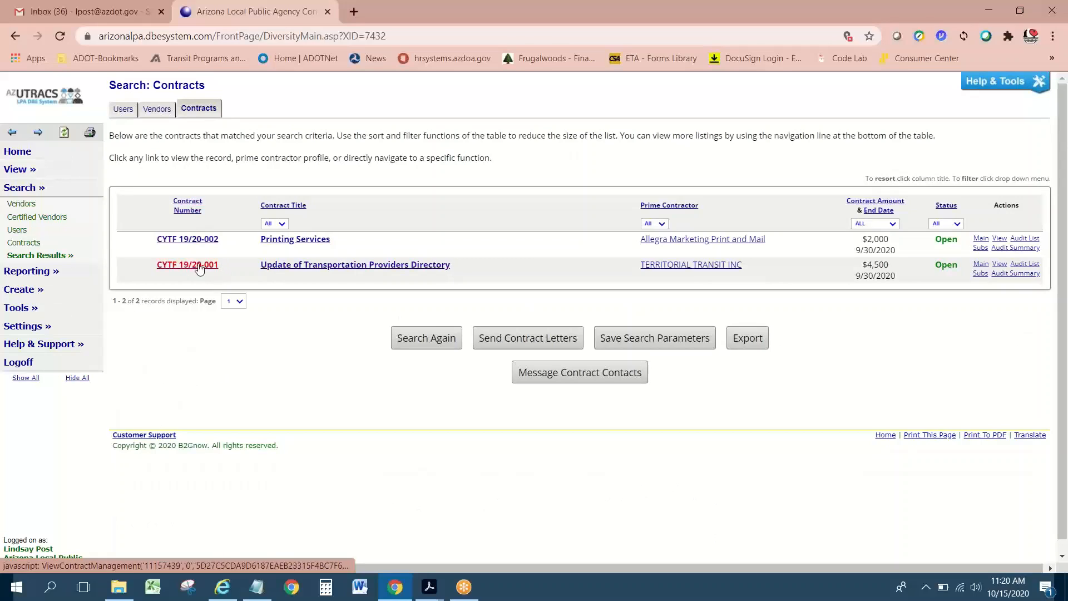
Step: Open contract CYTF 19/20-001 Update of Transportation Providers Directory and show its compliance audit list
{"action": "left_click", "coordinate": [261, 269]}
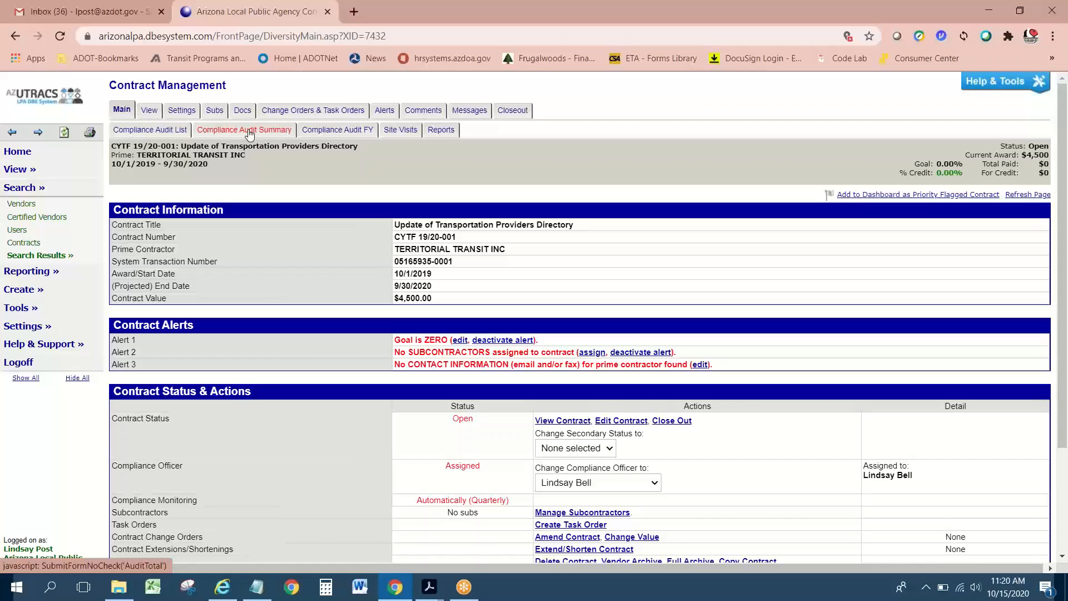
{"action": "left_click", "coordinate": [249, 135]}
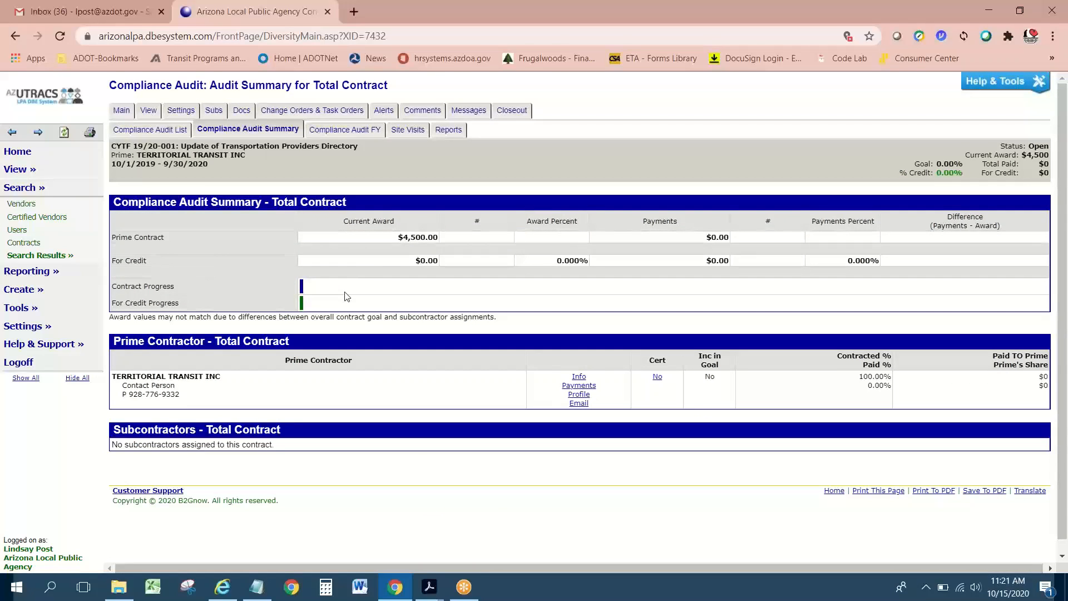
{"action": "scroll", "coordinate": [445, 328], "scroll_direction": "down", "scroll_amount": 1}
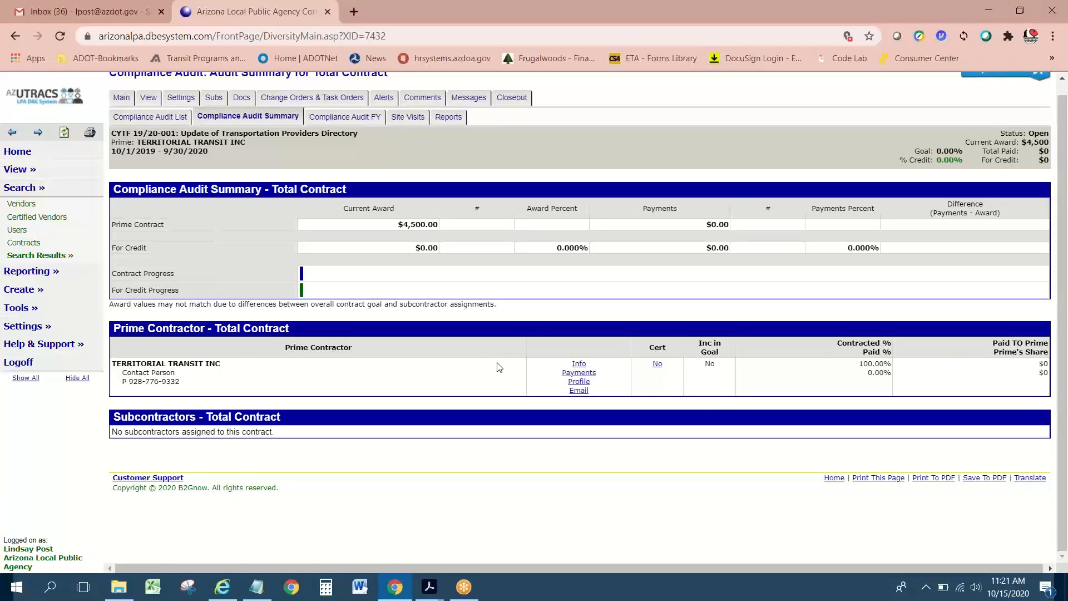
{"action": "left_click", "coordinate": [150, 119]}
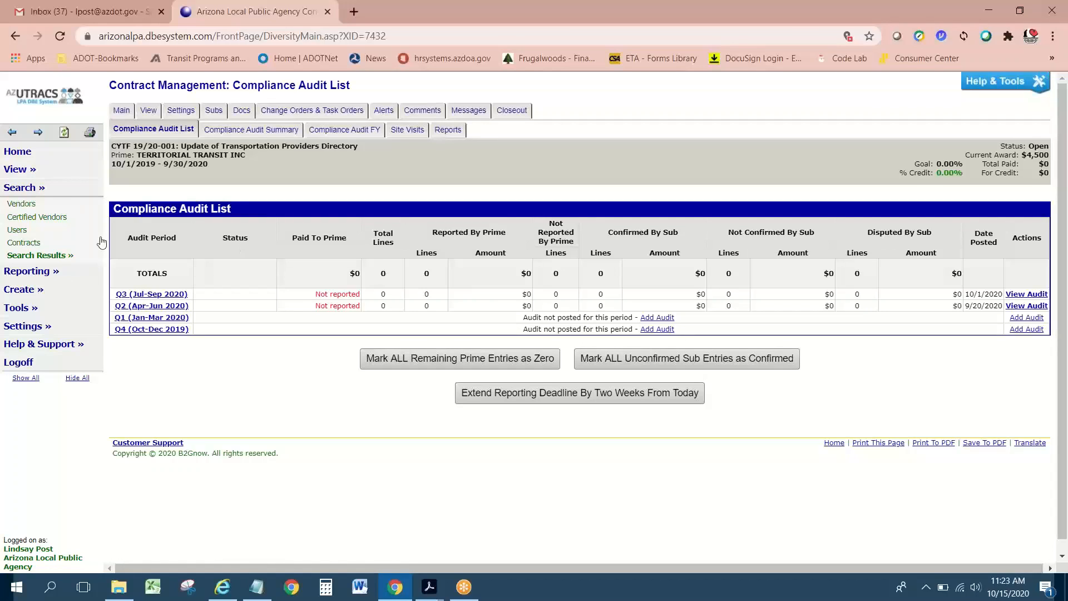
Step: After reviewing the Q3 and Q2 2020 audits, expand the View menu in the navigation
{"action": "left_click", "coordinate": [28, 172]}
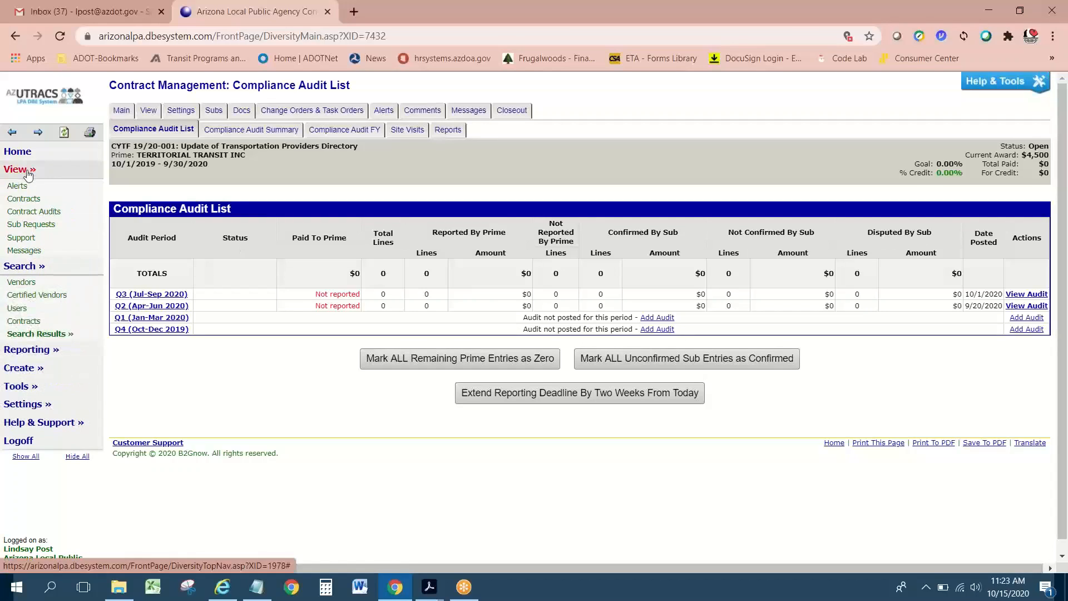
Step: Open the Contract Audits list with status All, including audits not assigned to you
{"action": "left_click", "coordinate": [34, 211]}
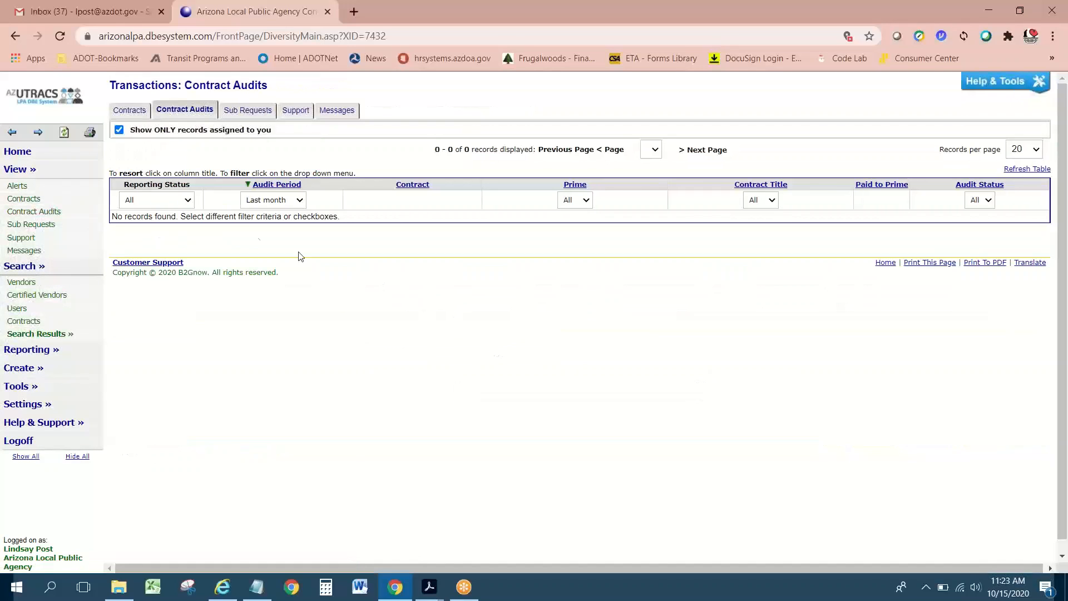
{"action": "left_click", "coordinate": [190, 203]}
{"action": "left_click", "coordinate": [190, 203]}
{"action": "left_click", "coordinate": [120, 133]}
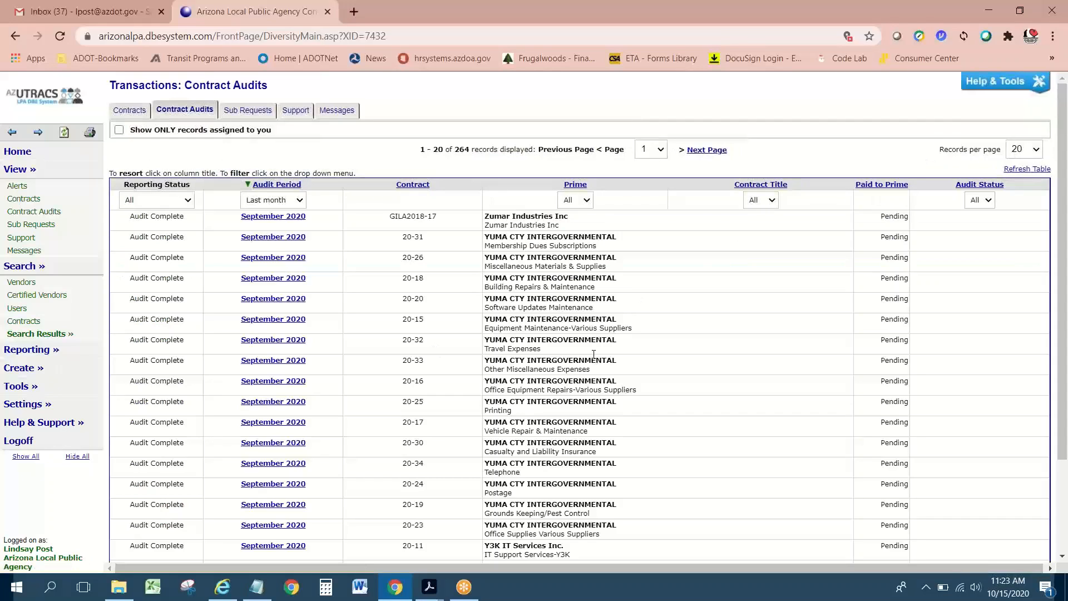
Step: Open the September 2020 audit for contract 20-31 Membership Dues Subscriptions
{"action": "scroll", "coordinate": [594, 354], "scroll_direction": "down", "scroll_amount": 3}
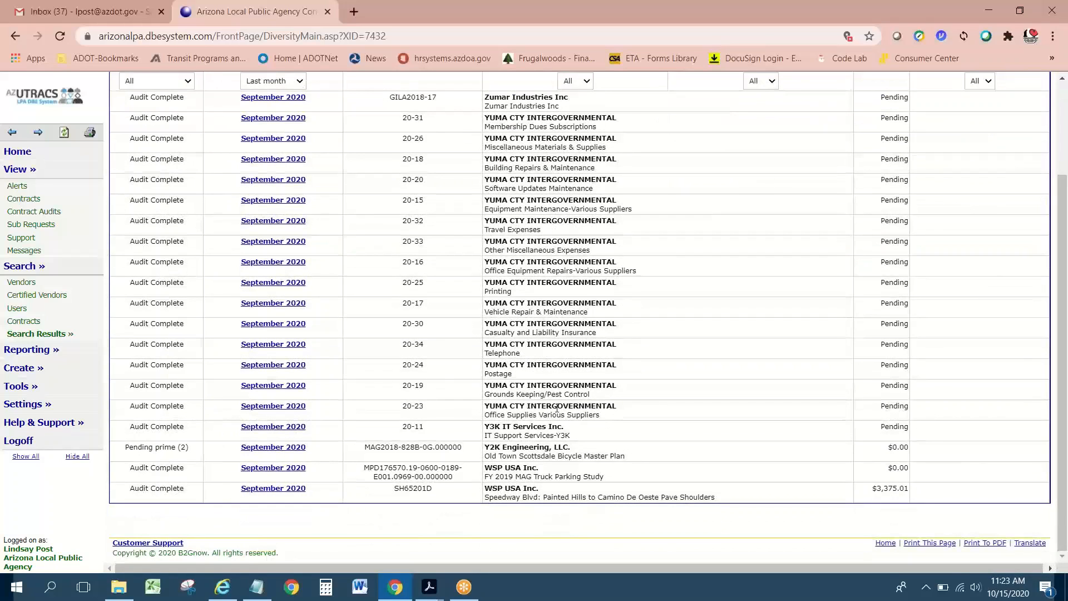
{"action": "scroll", "coordinate": [557, 409], "scroll_direction": "up", "scroll_amount": 3}
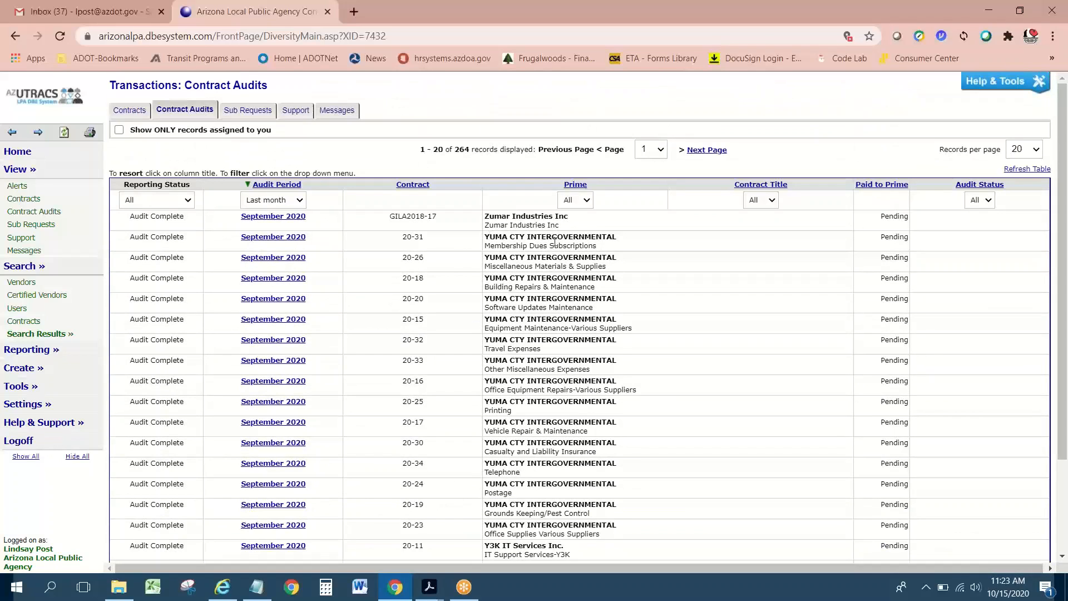
{"action": "left_click", "coordinate": [260, 318]}
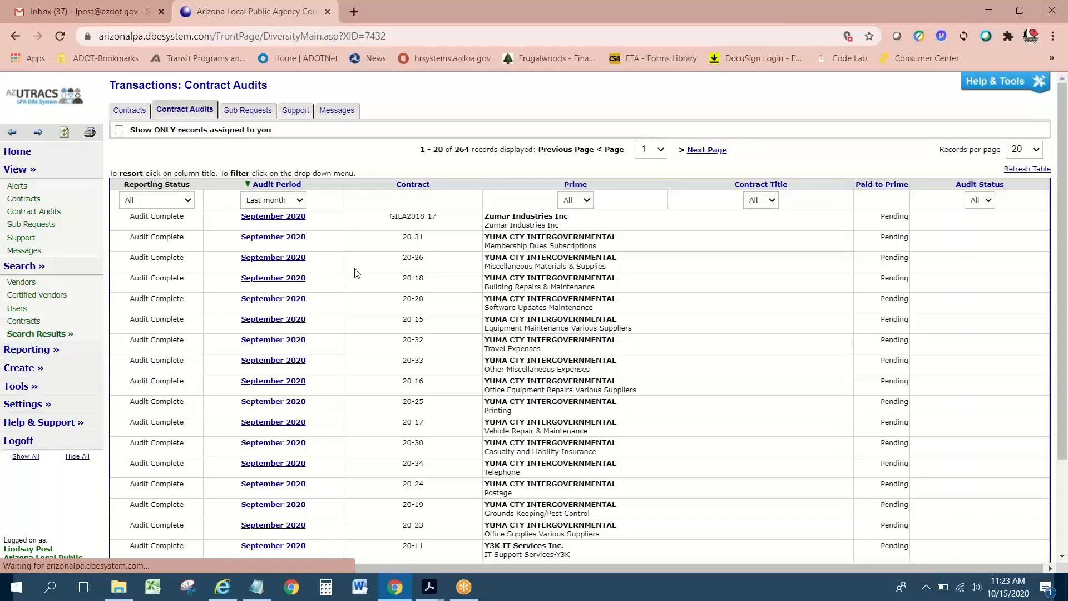
{"action": "scroll", "coordinate": [333, 316], "scroll_direction": "down", "scroll_amount": 1}
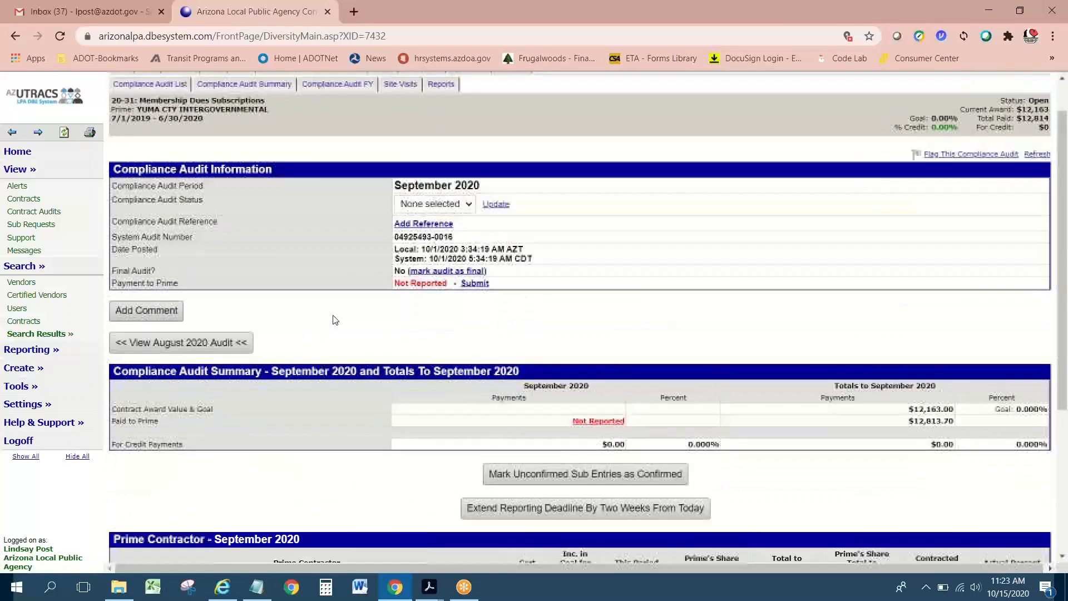
{"action": "scroll", "coordinate": [437, 307], "scroll_direction": "down", "scroll_amount": 3}
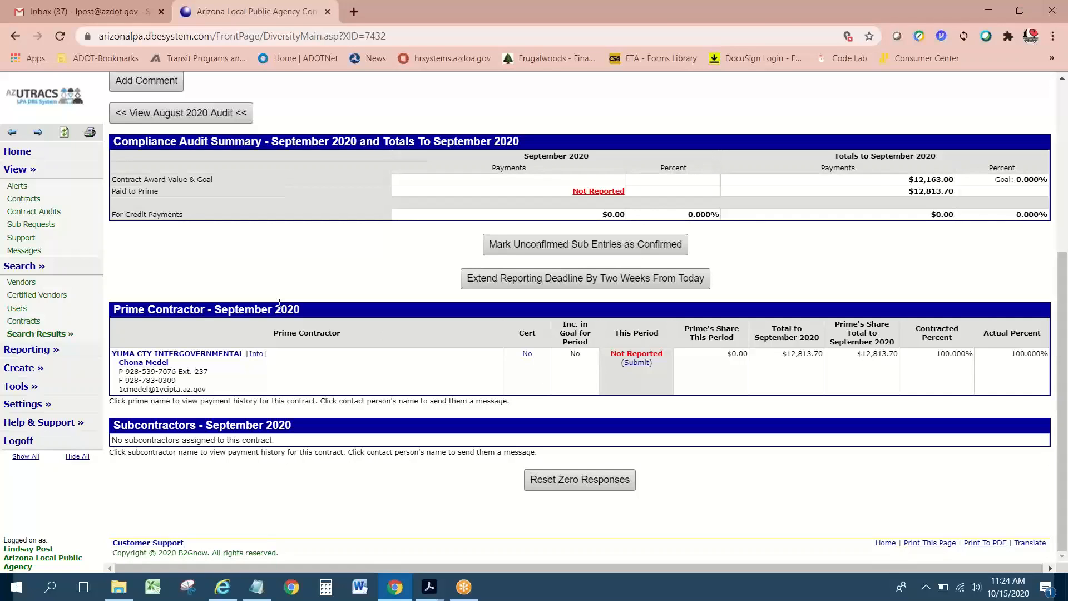
{"action": "scroll", "coordinate": [278, 307], "scroll_direction": "up", "scroll_amount": 1}
{"action": "scroll", "coordinate": [279, 305], "scroll_direction": "up", "scroll_amount": 4}
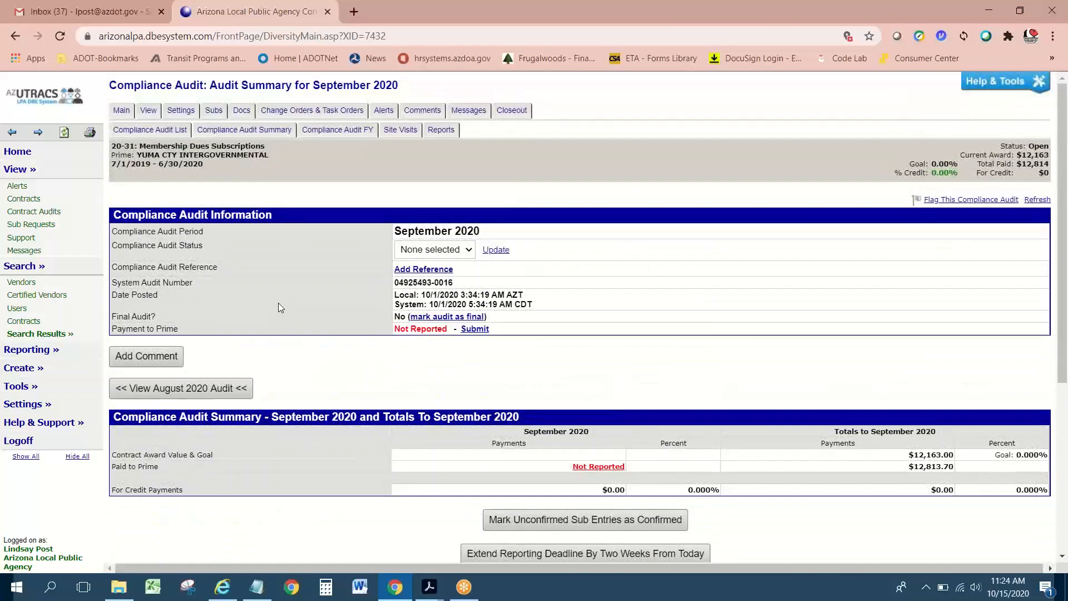
{"action": "scroll", "coordinate": [278, 305], "scroll_direction": "down", "scroll_amount": 4}
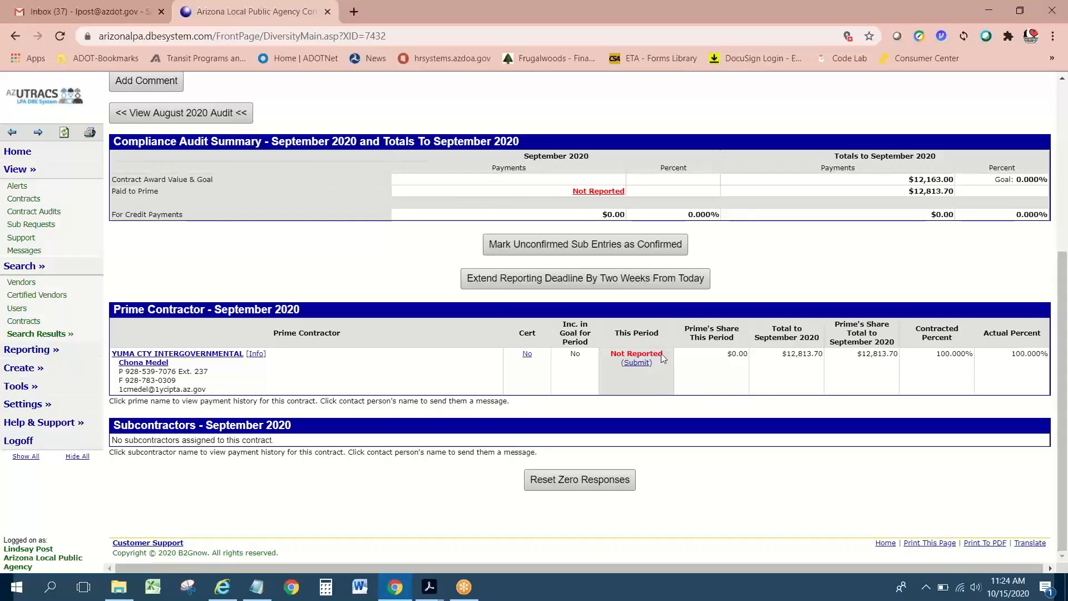
{"action": "left_click", "coordinate": [596, 191]}
{"action": "scroll", "coordinate": [584, 233], "scroll_direction": "down", "scroll_amount": 1}
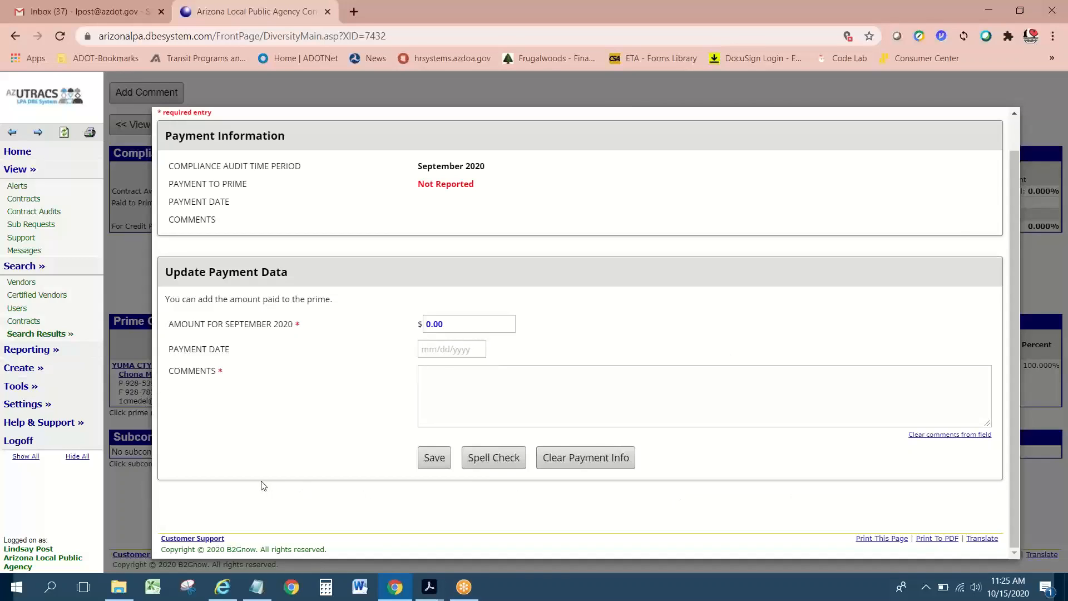
{"action": "scroll", "coordinate": [264, 486], "scroll_direction": "up", "scroll_amount": 2}
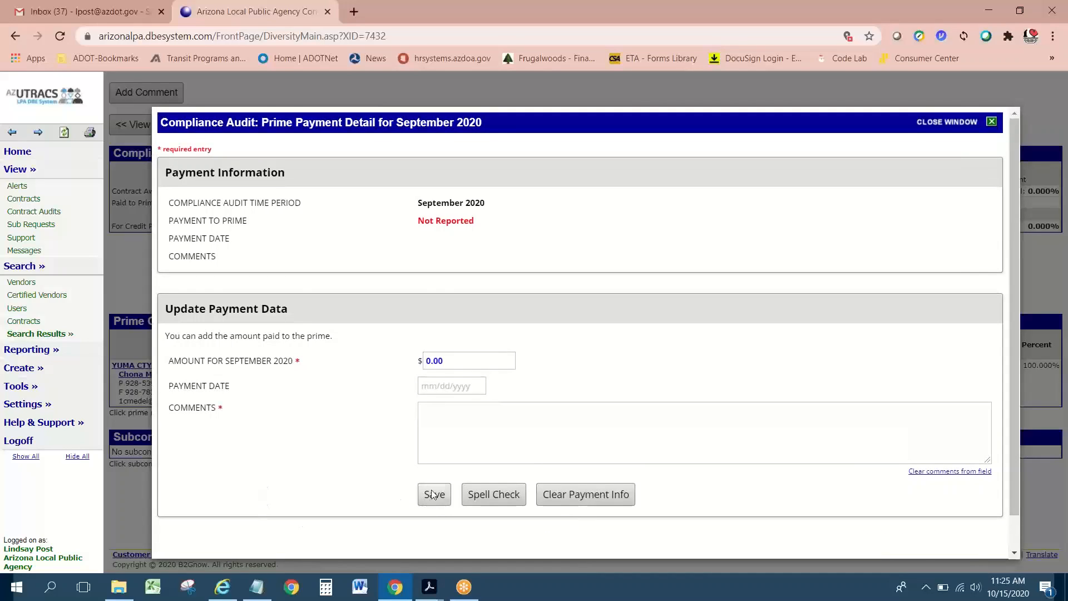
{"action": "left_click", "coordinate": [433, 495]}
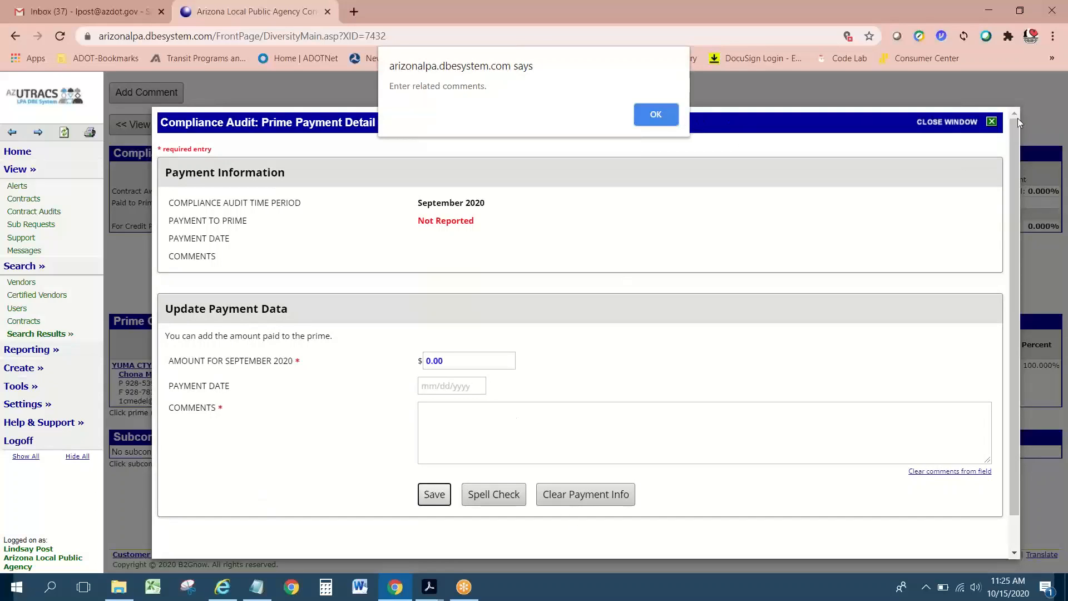
{"action": "key", "text": "Return"}
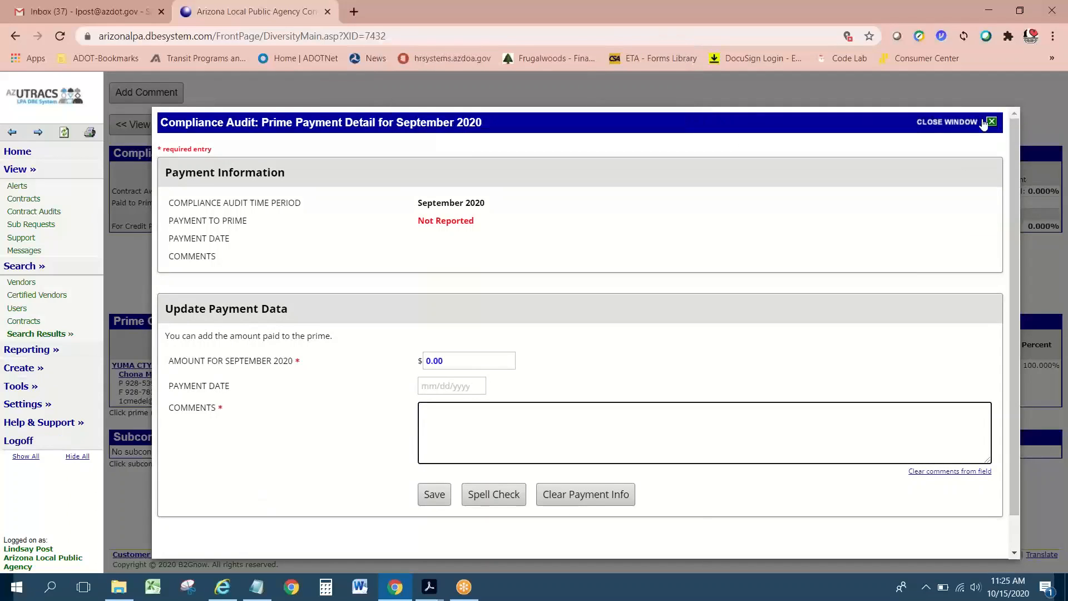
{"action": "left_click", "coordinate": [990, 124]}
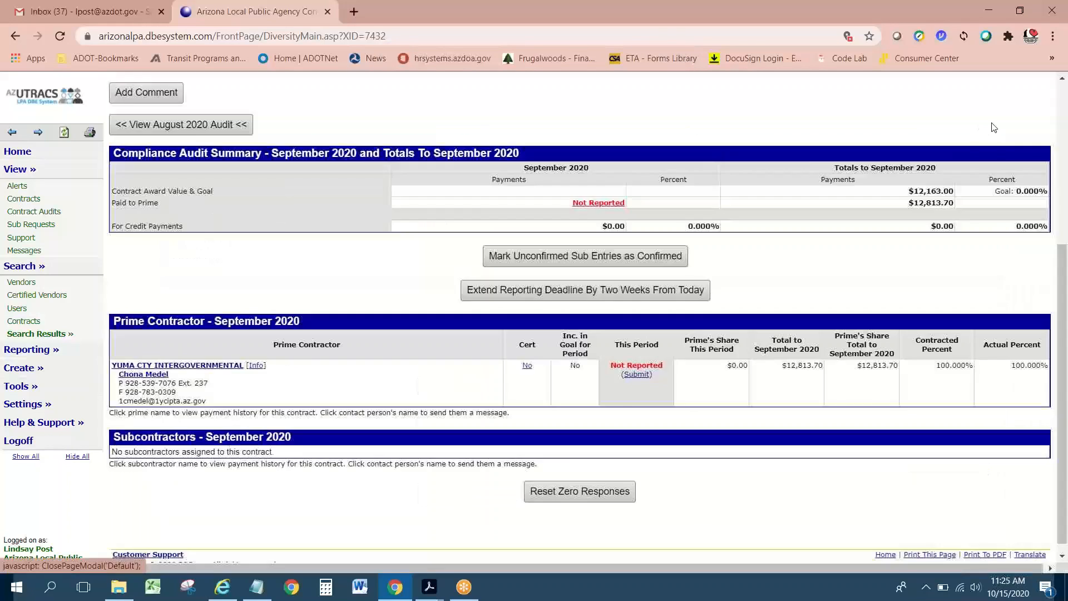
Step: Go Home, reopen Contract Audits, and show all 264 records rather than only yours
{"action": "left_click", "coordinate": [17, 152]}
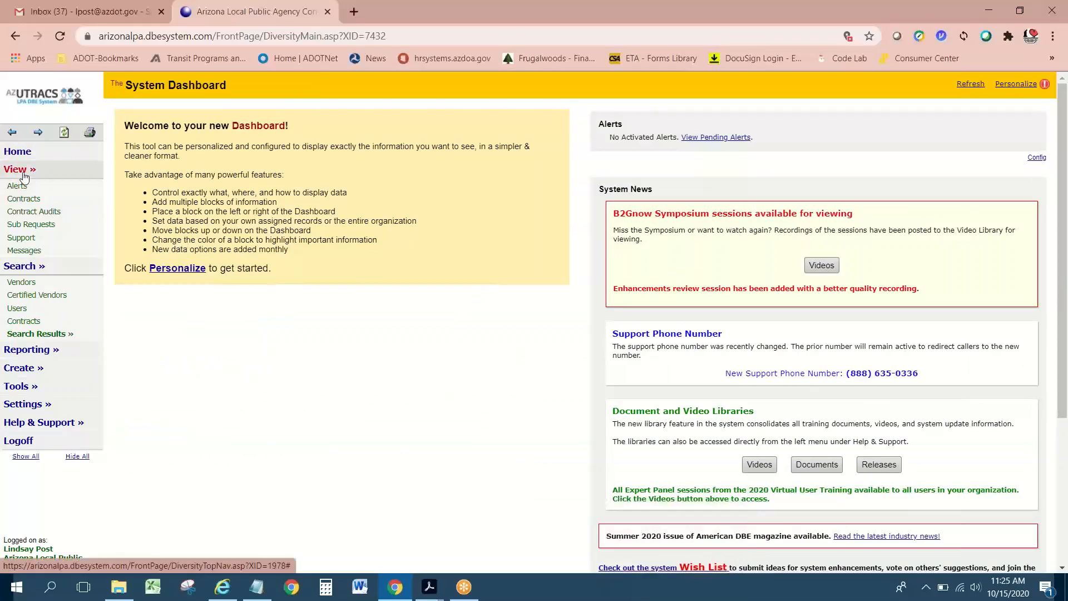
{"action": "left_click", "coordinate": [35, 214]}
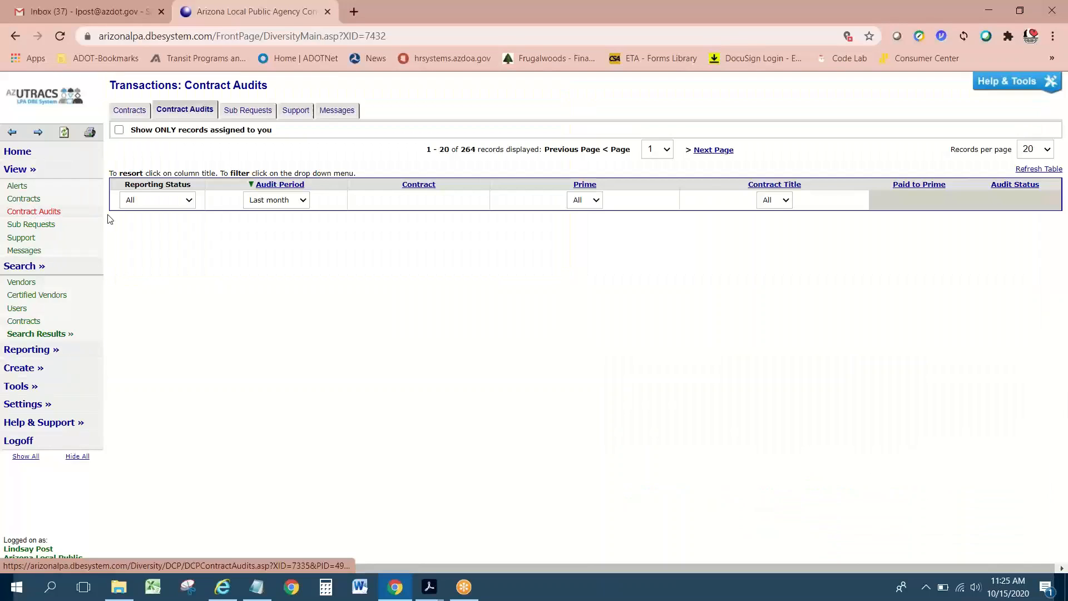
{"action": "left_click", "coordinate": [119, 131]}
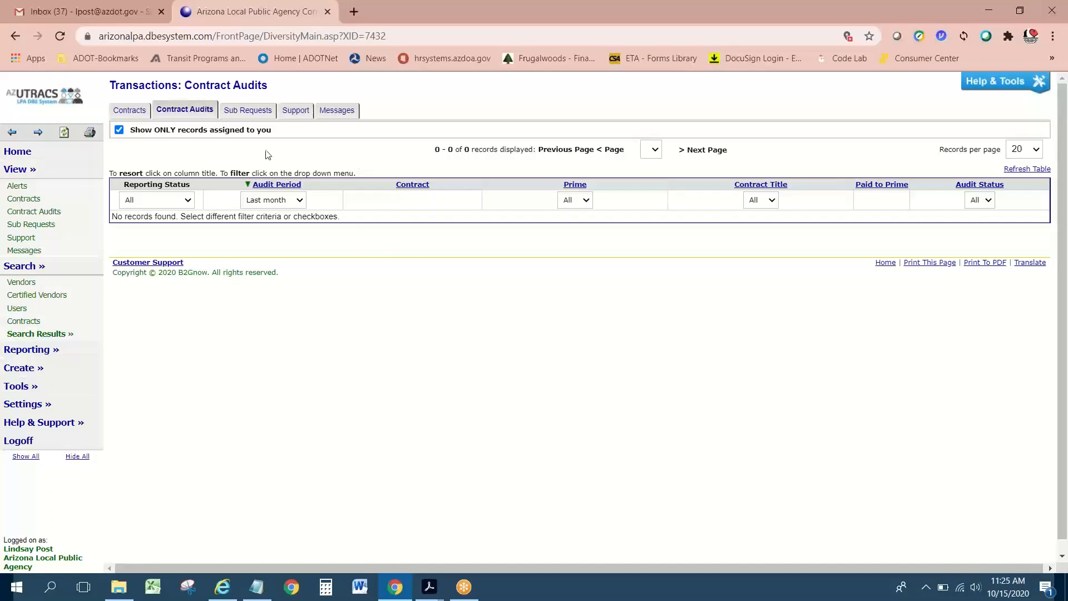
{"action": "left_click", "coordinate": [120, 132]}
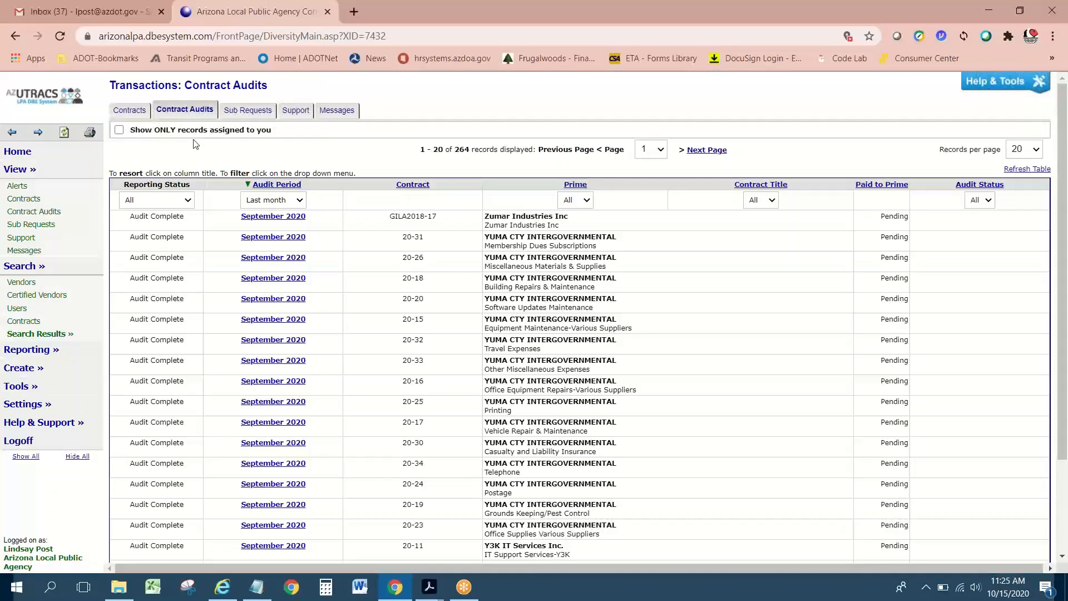
Step: Open contract 20-31's September 2020 audit and its Prime Payment Detail form
{"action": "left_click", "coordinate": [293, 239]}
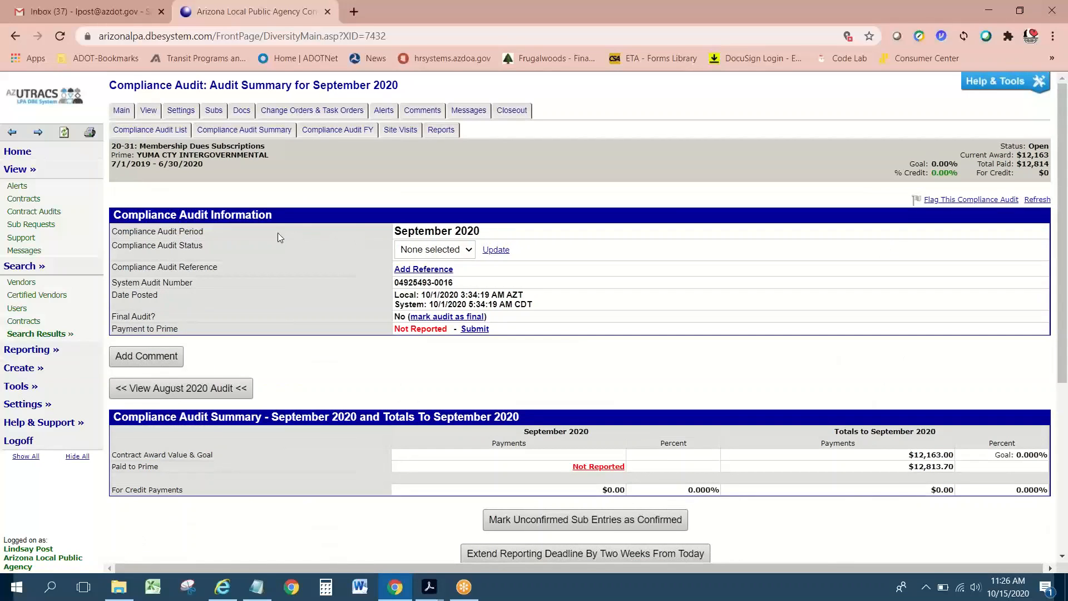
{"action": "scroll", "coordinate": [278, 233], "scroll_direction": "down", "scroll_amount": 1}
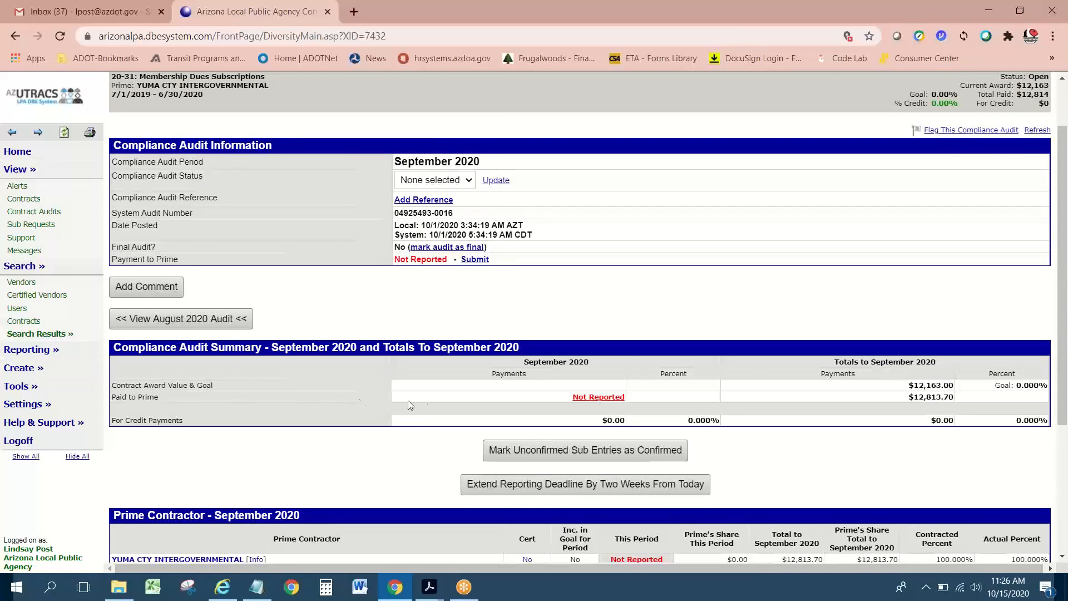
{"action": "scroll", "coordinate": [422, 396], "scroll_direction": "down", "scroll_amount": 1}
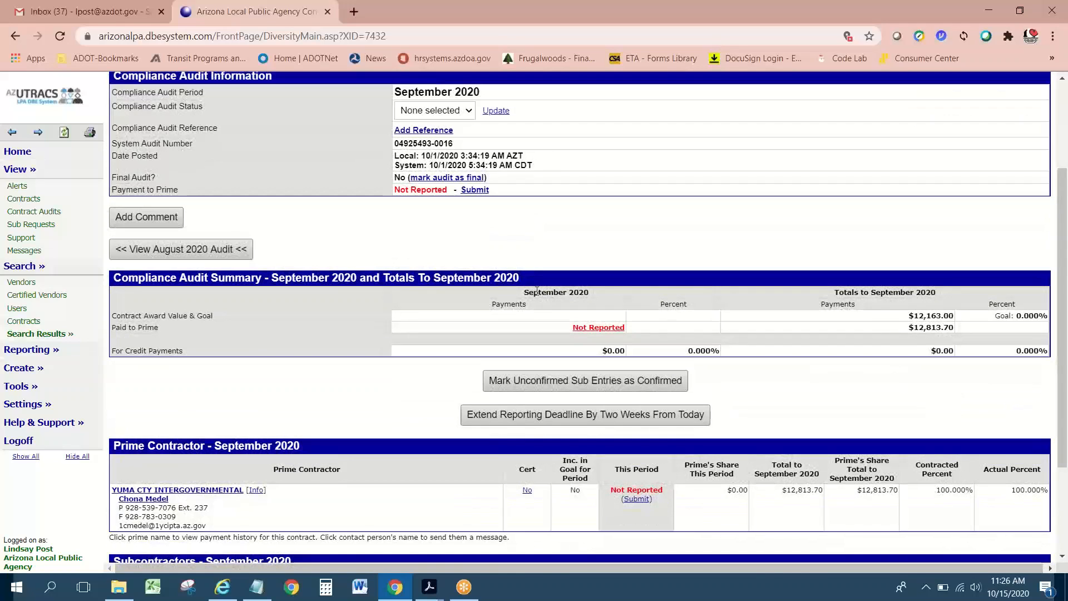
{"action": "left_click", "coordinate": [607, 330]}
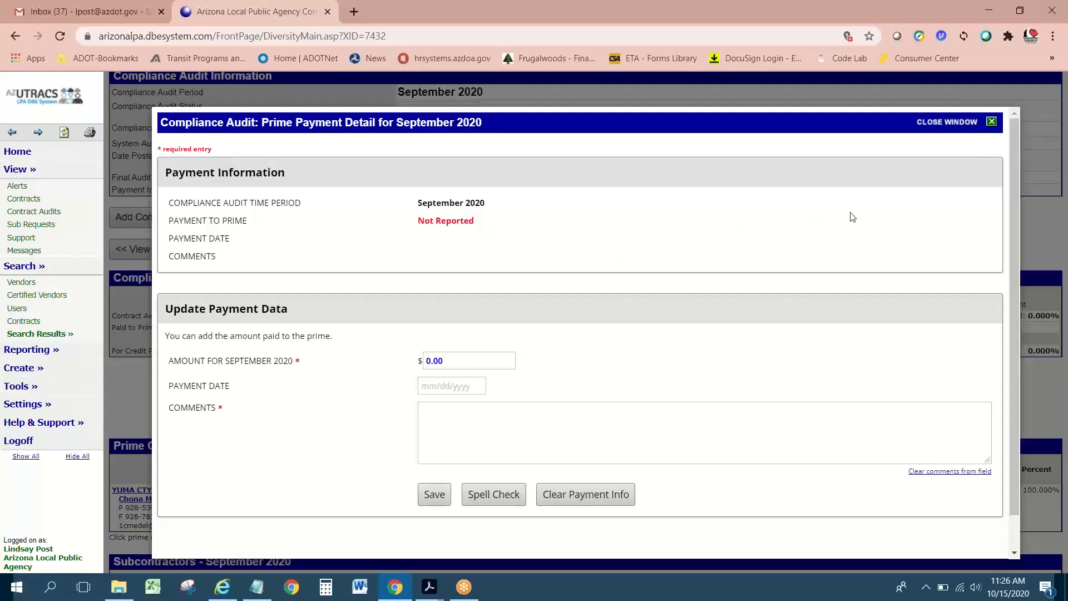
Step: Close the Prime Payment Detail form without saving
{"action": "left_click", "coordinate": [992, 123]}
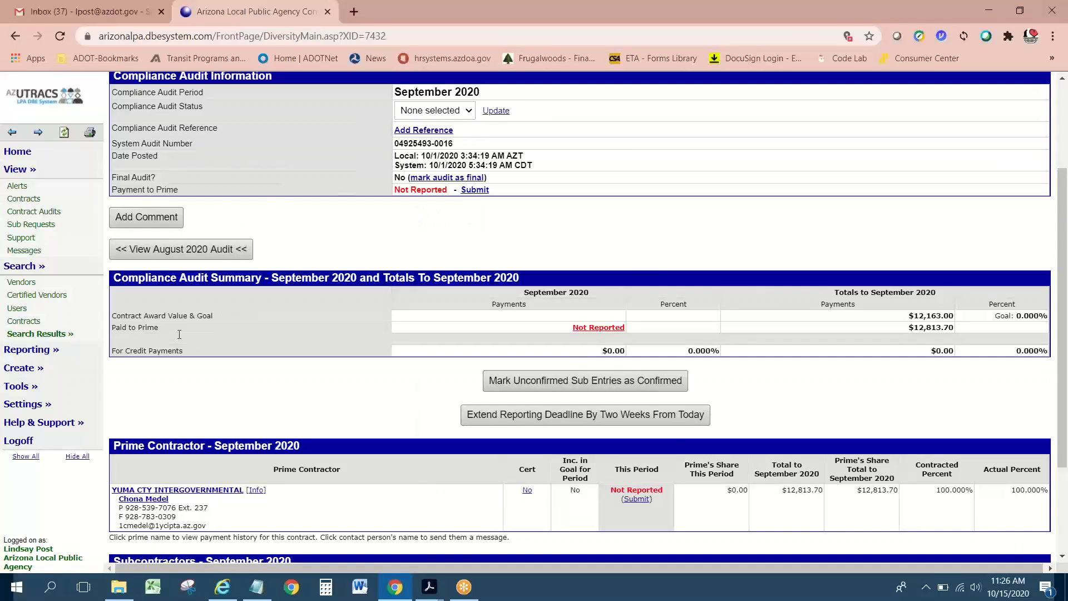
Step: Collapse the View and Search menus and return to the System Dashboard
{"action": "scroll", "coordinate": [178, 334], "scroll_direction": "down", "scroll_amount": 3}
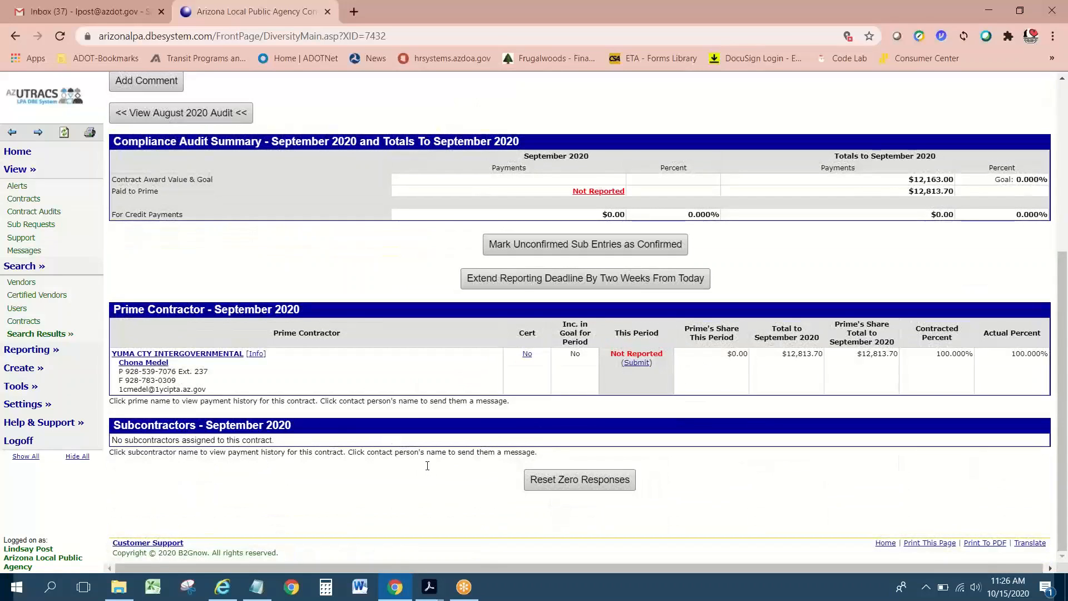
{"action": "scroll", "coordinate": [427, 465], "scroll_direction": "up", "scroll_amount": 5}
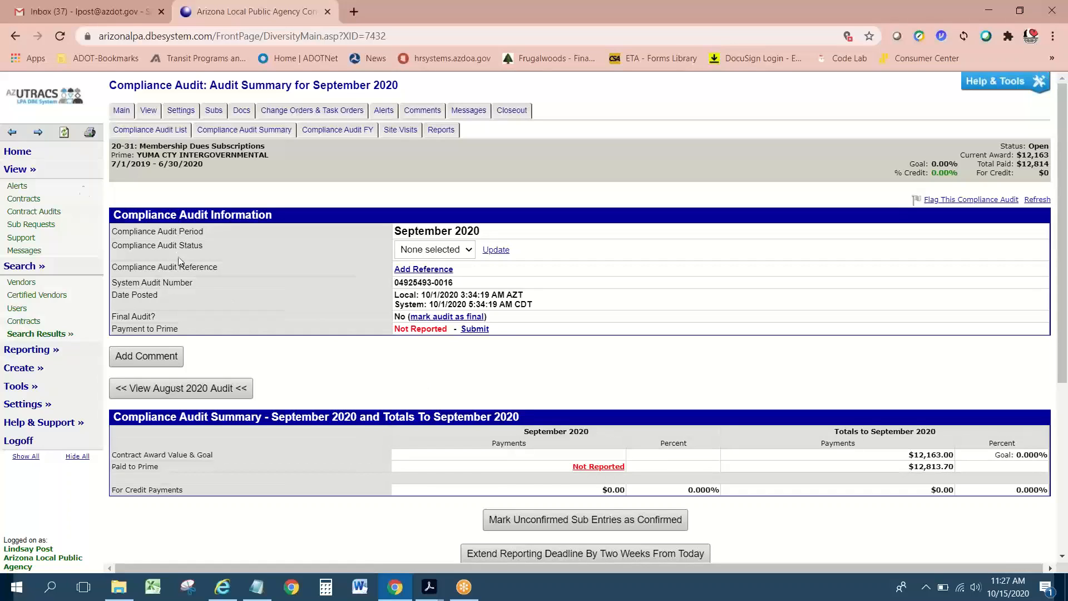
{"action": "left_click", "coordinate": [29, 168]}
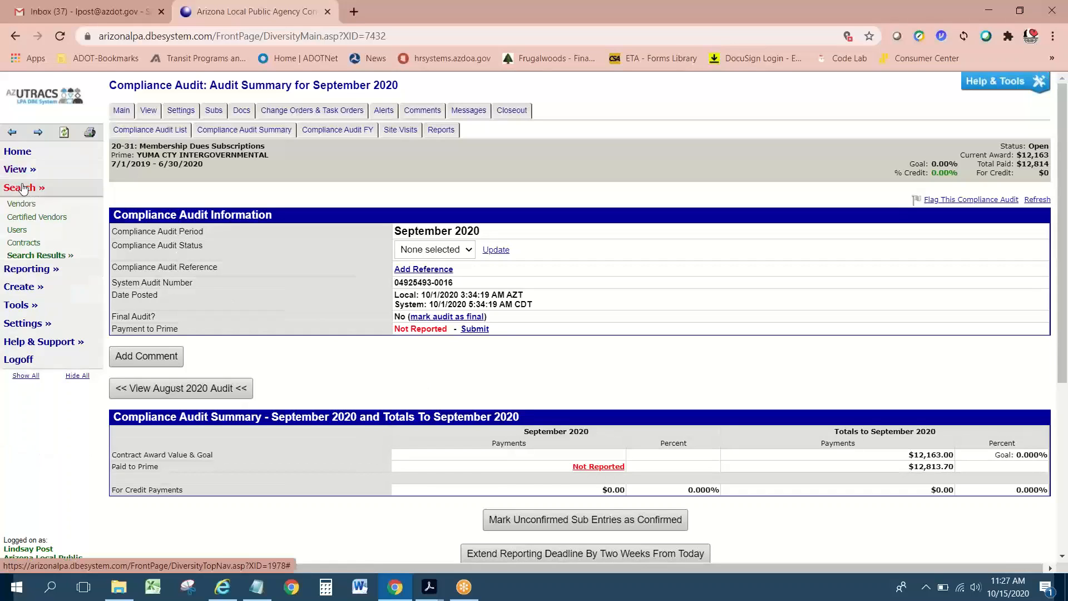
{"action": "left_click", "coordinate": [26, 187]}
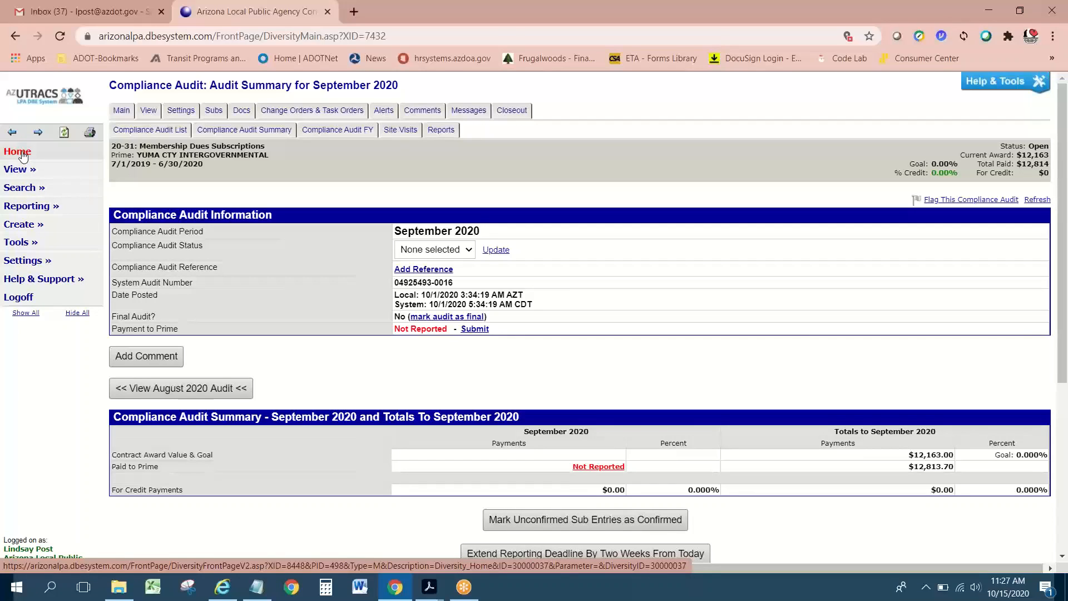
{"action": "left_click", "coordinate": [22, 156]}
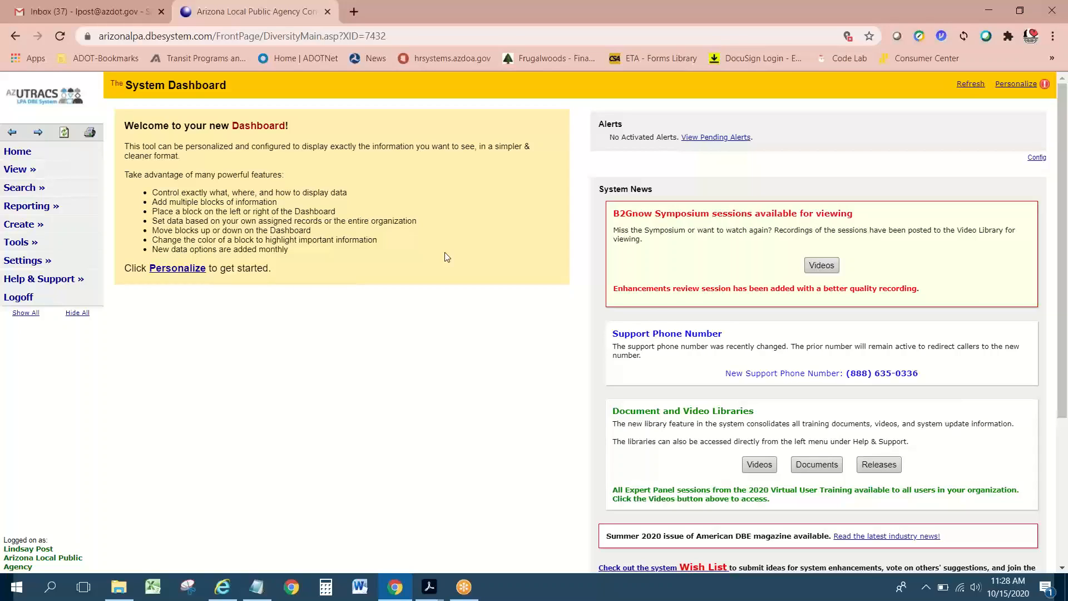
Step: Move focus off the browser, leaving the System Dashboard with its System News showing
{"action": "left_click", "coordinate": [537, 25]}
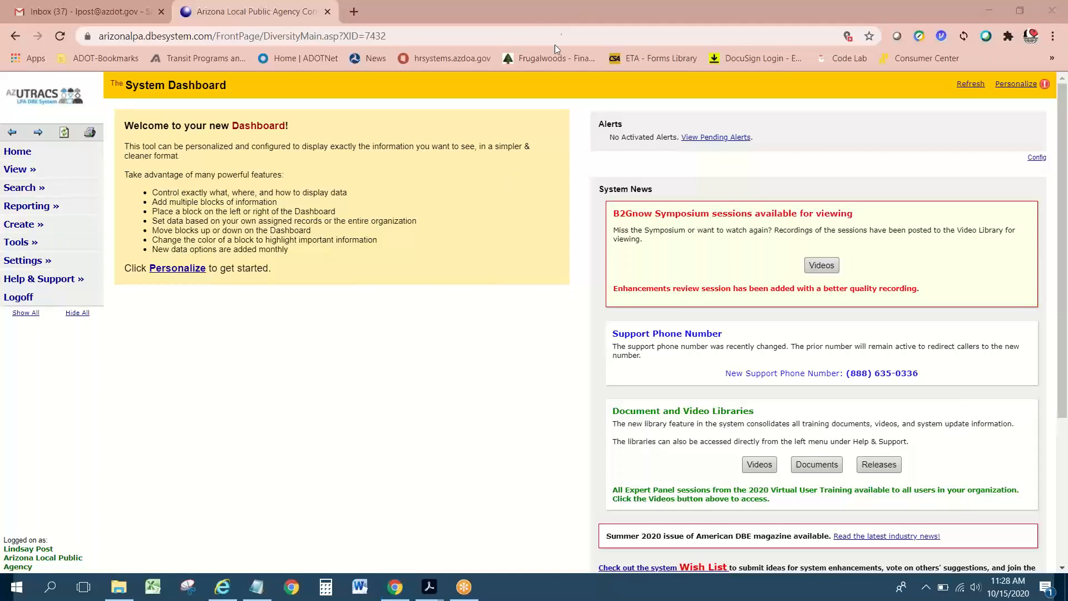